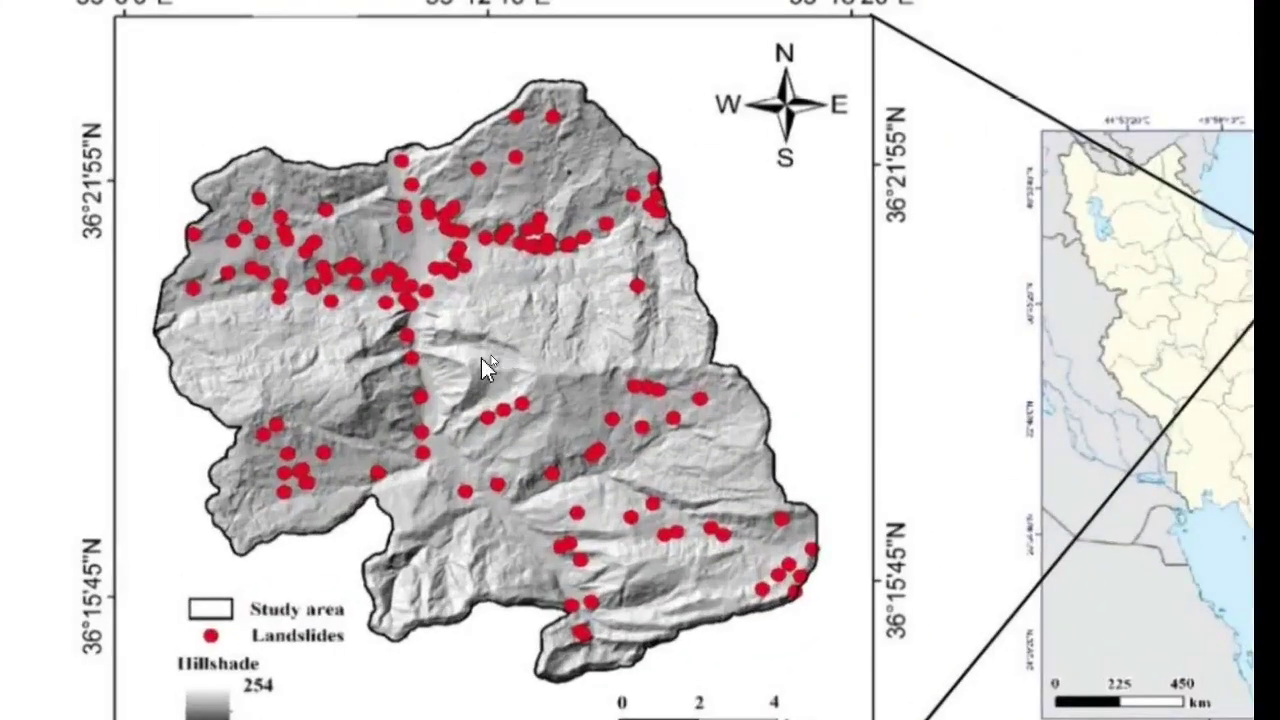
- Search Google for 'bhukosh gsi' and open the Bhukosh - GSI website
scroll(703, 453, "down", 3)
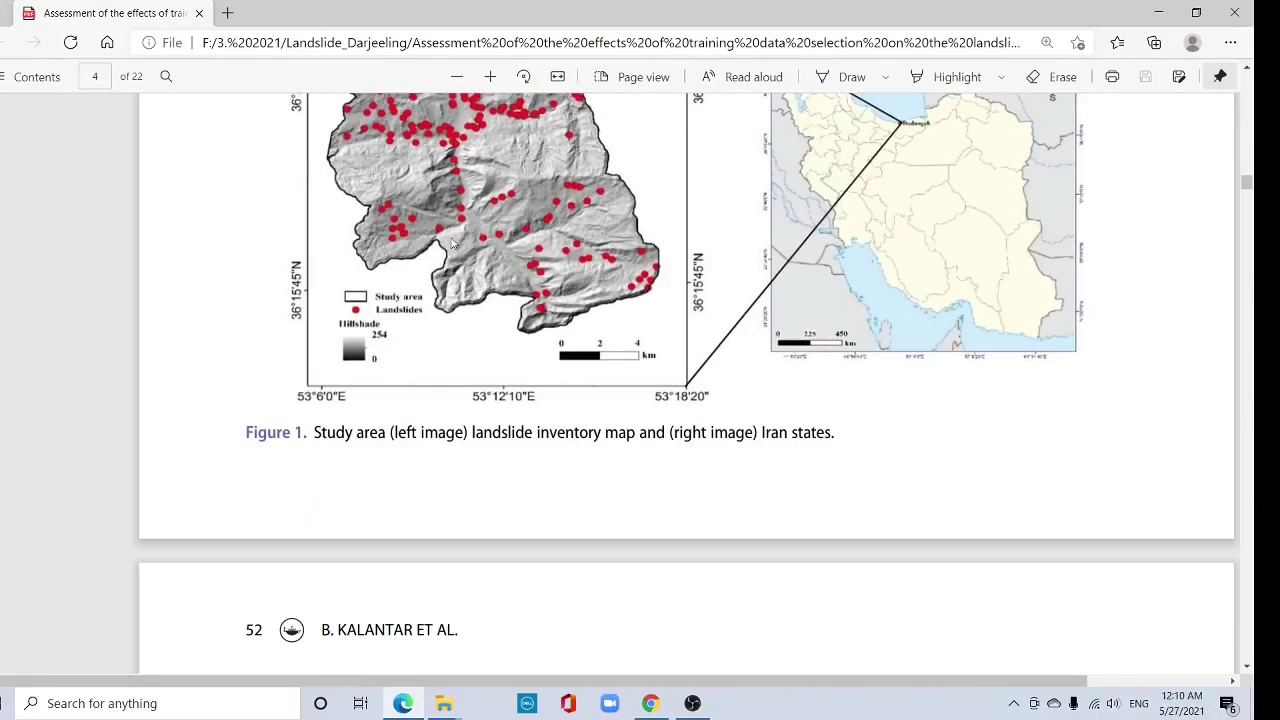
scroll(535, 250, "up", 3)
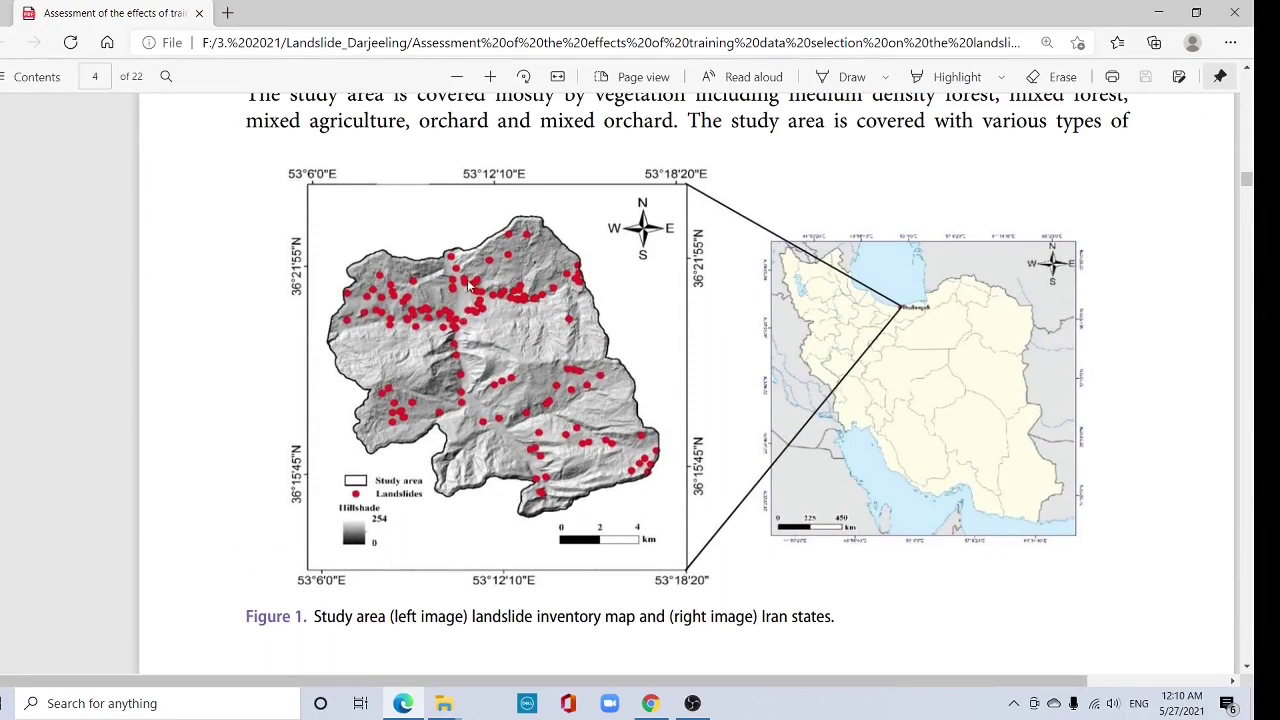
left_click(650, 703)
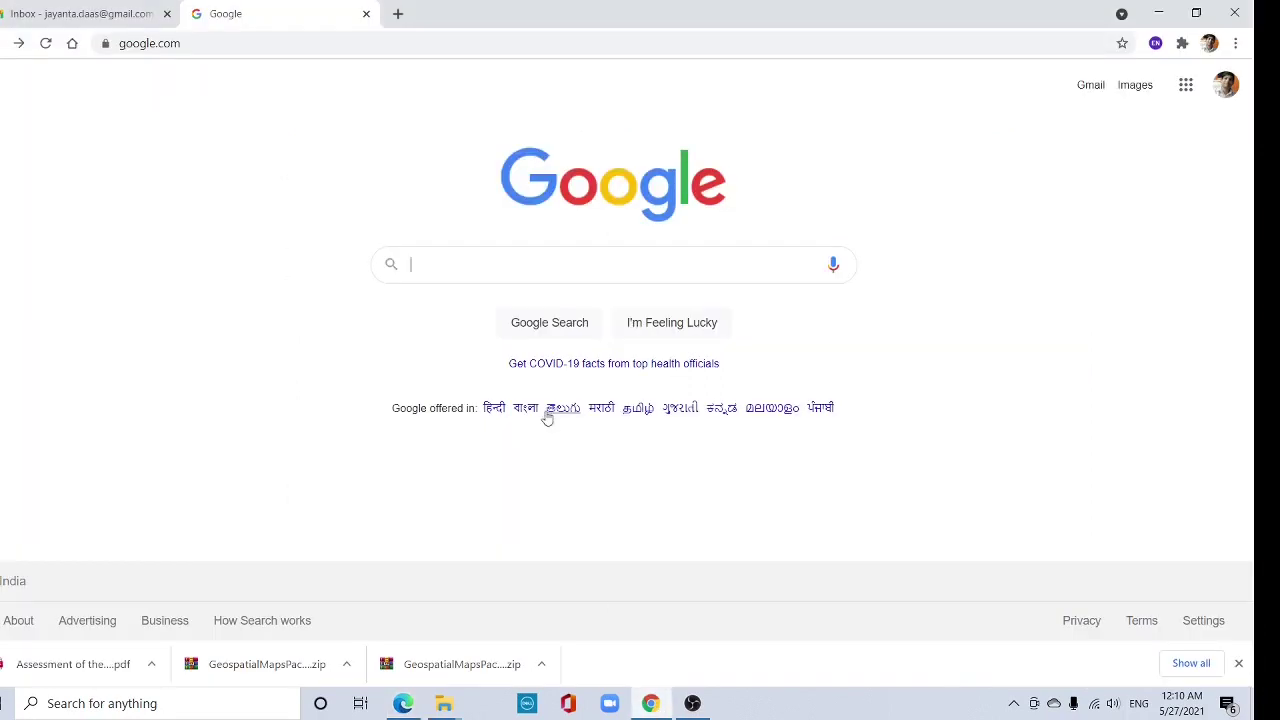
left_click(432, 275)
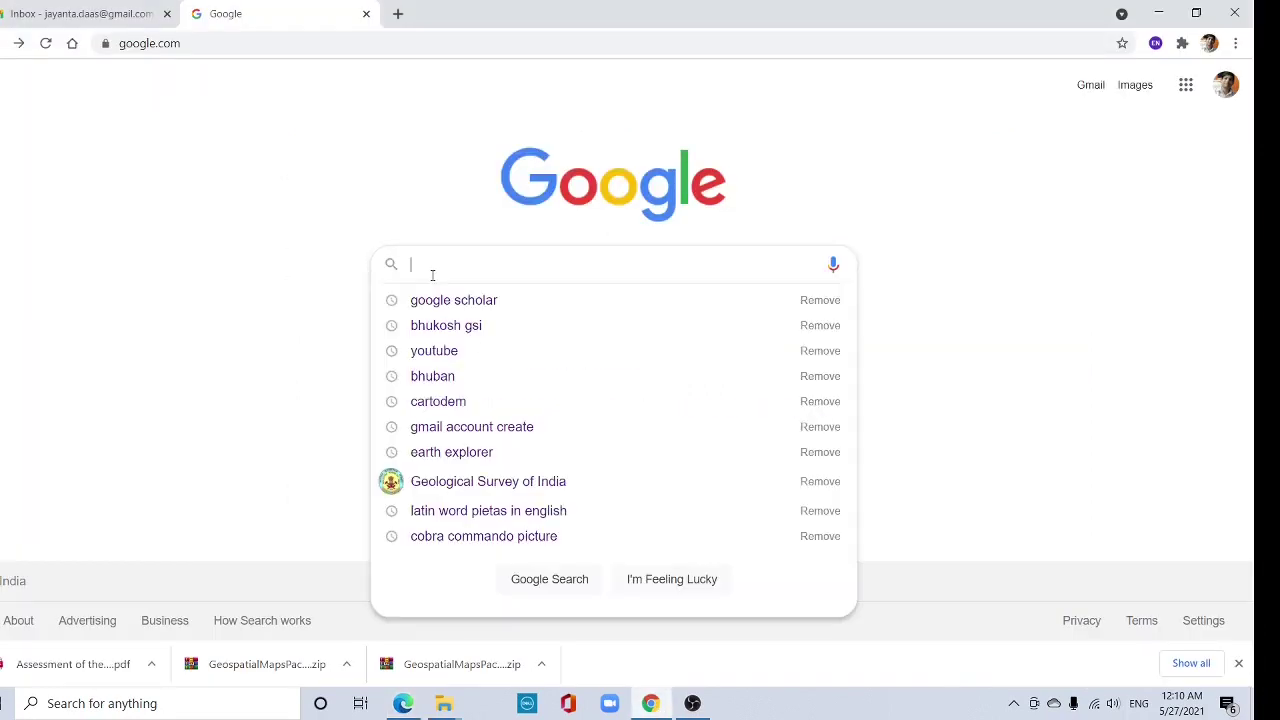
left_click(452, 325)
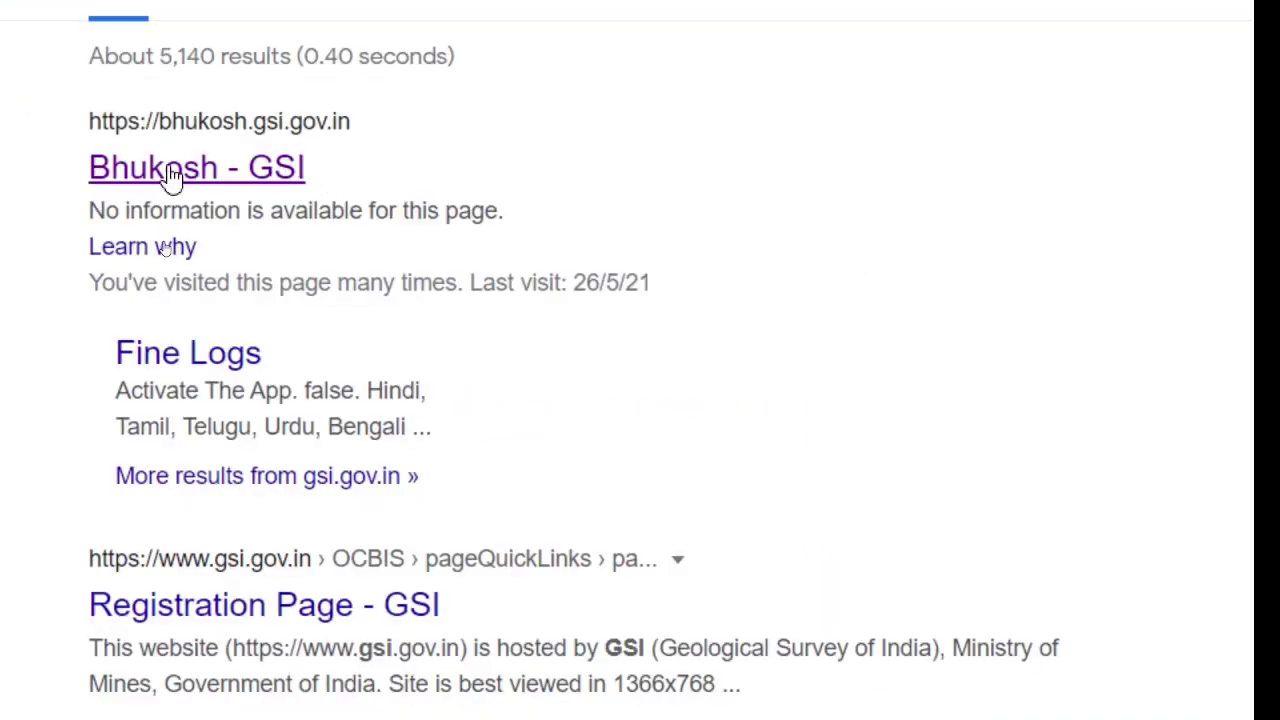
left_click(167, 178)
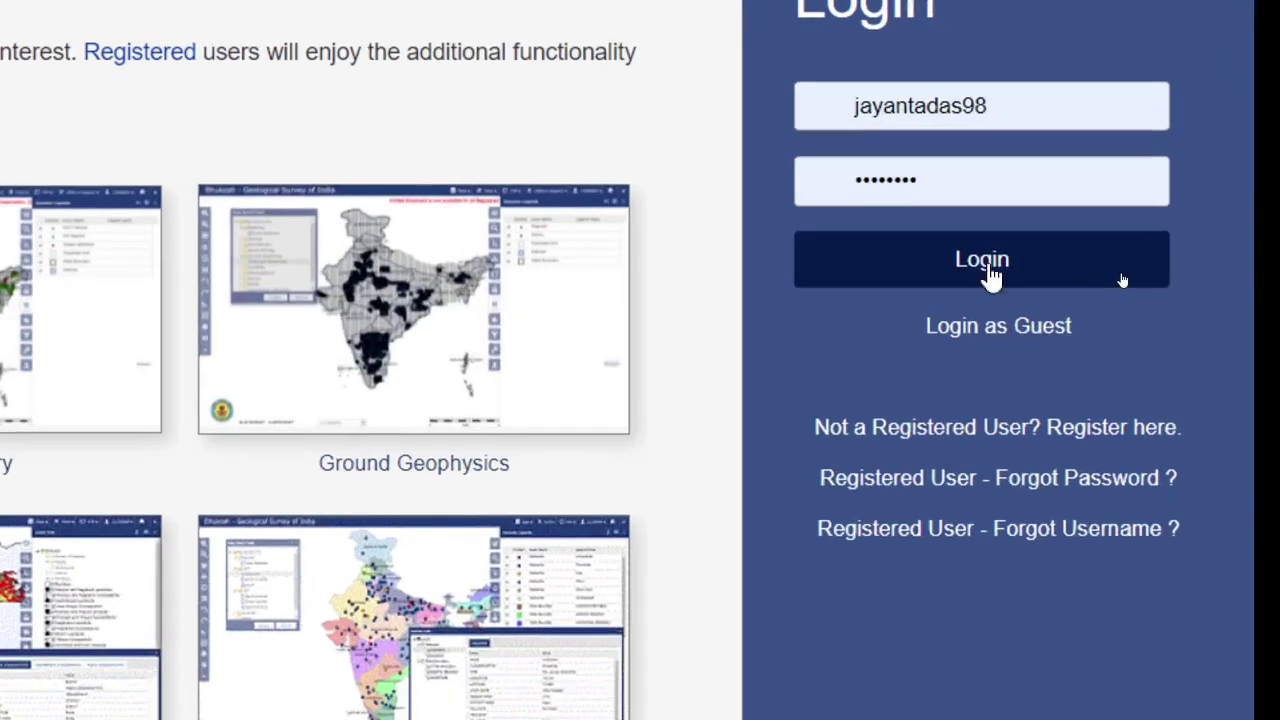
- Log in to the Bhukosh account and open the Unified Search panel in the map viewer
left_click(990, 276)
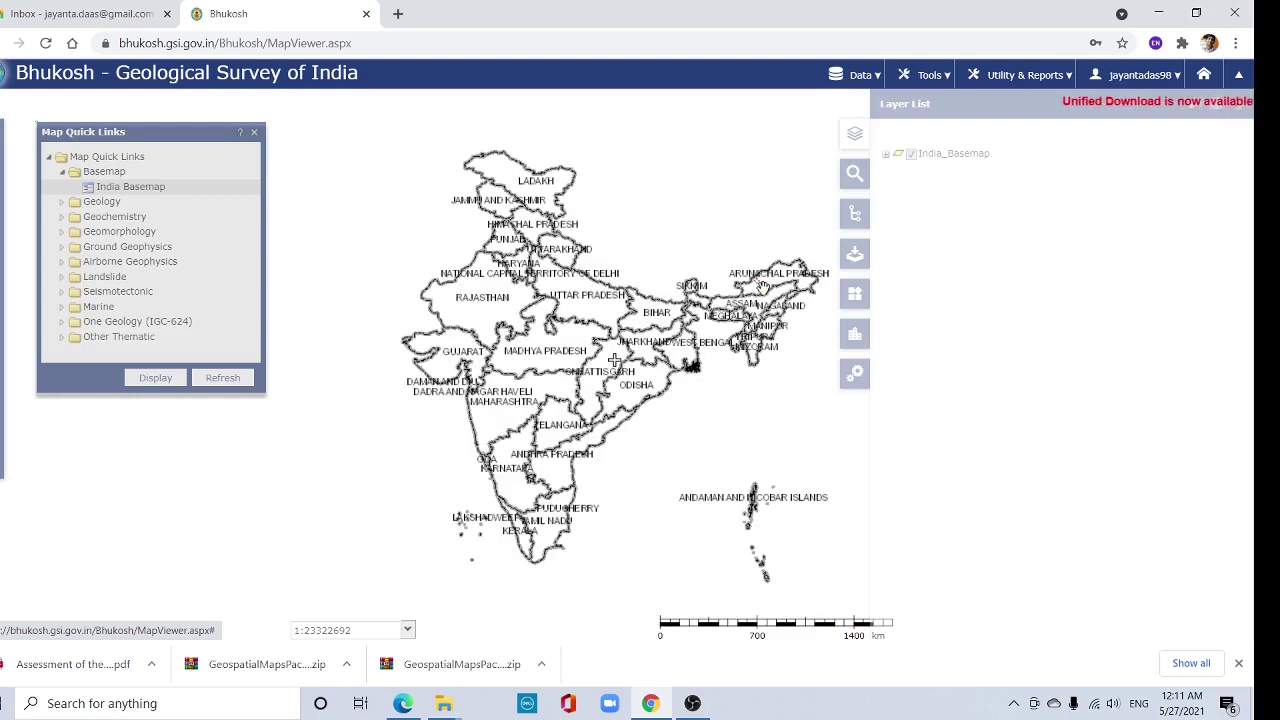
left_click(855, 176)
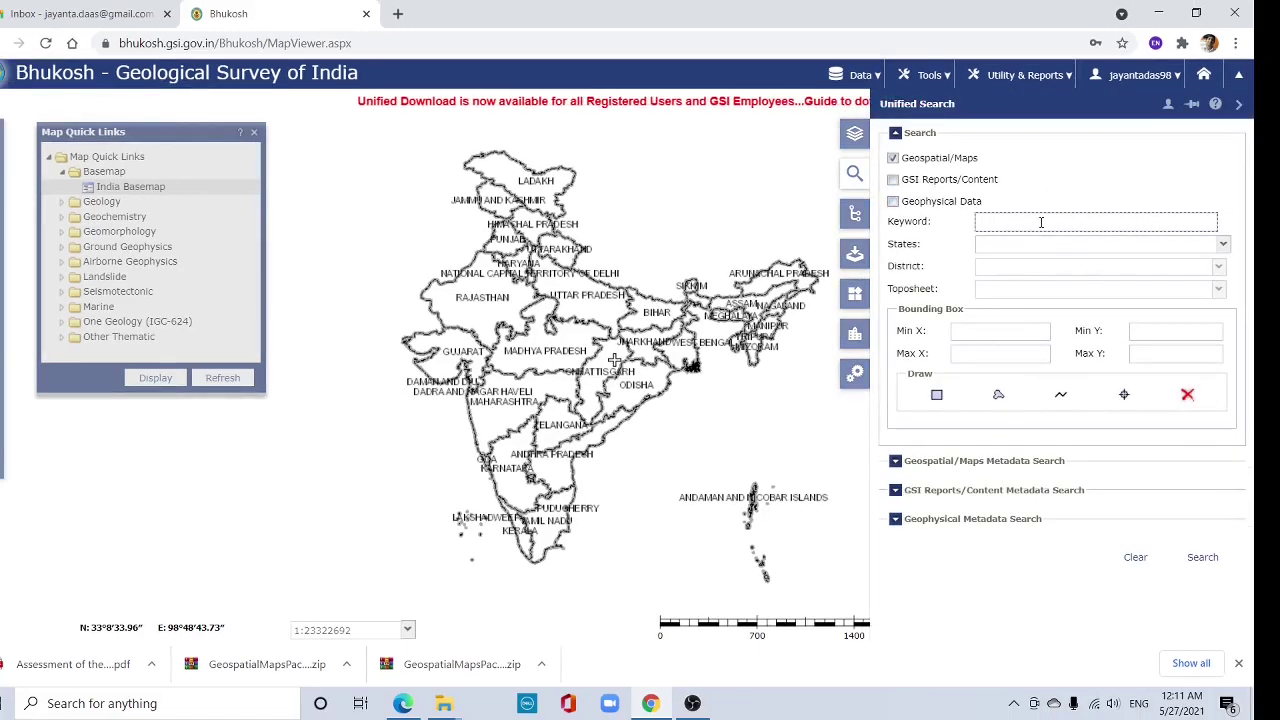
- Filter Unified Search to West Bengal state and Darjiling district, then run the search
left_click(1219, 248)
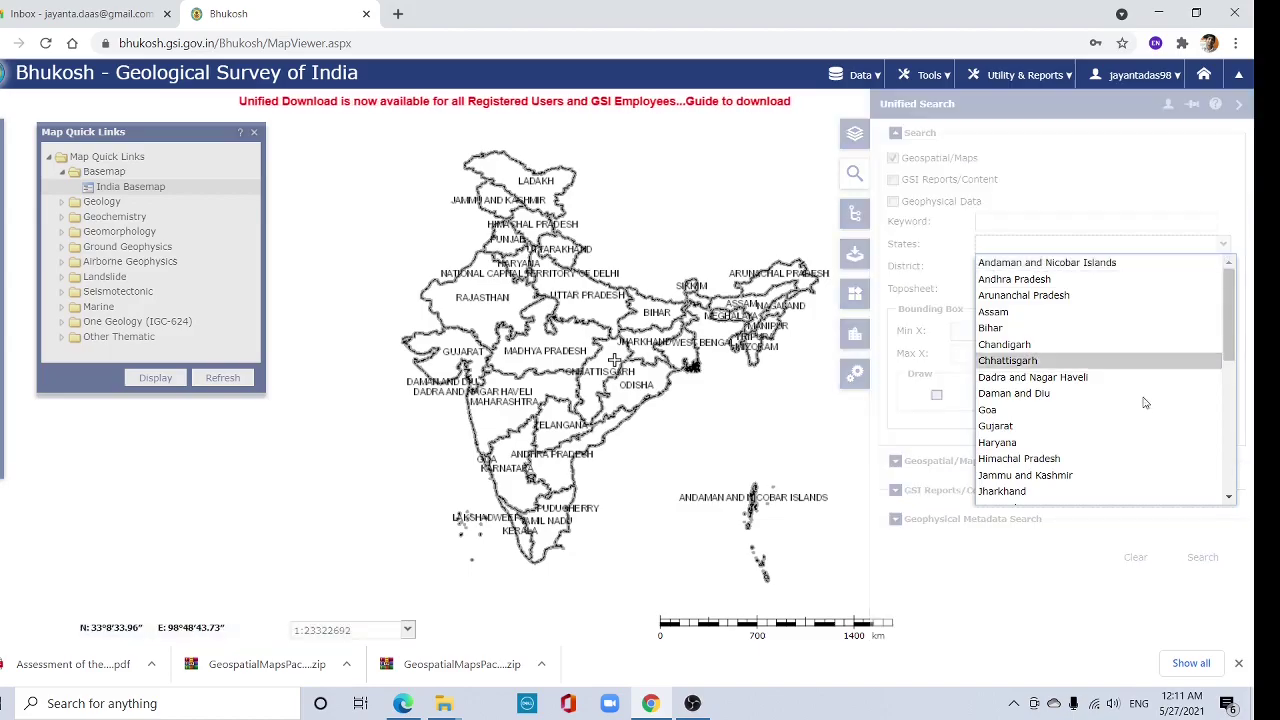
scroll(1060, 480, "down", 5)
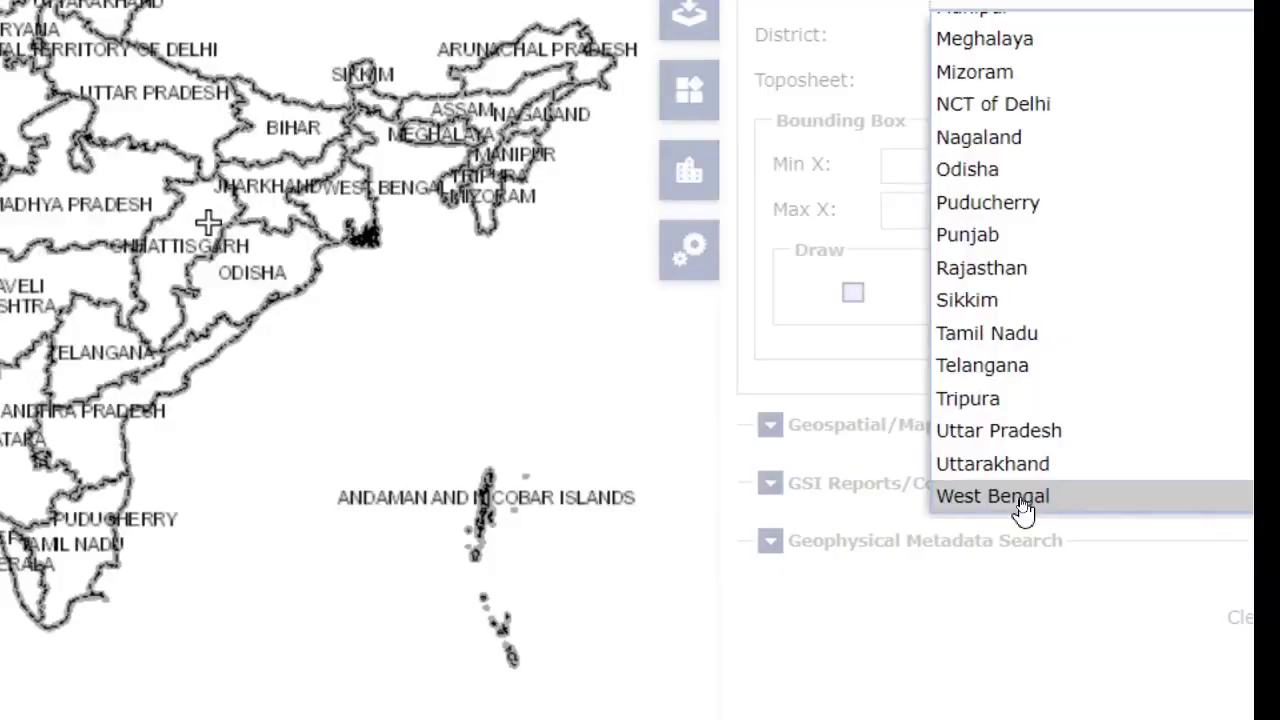
left_click(1022, 503)
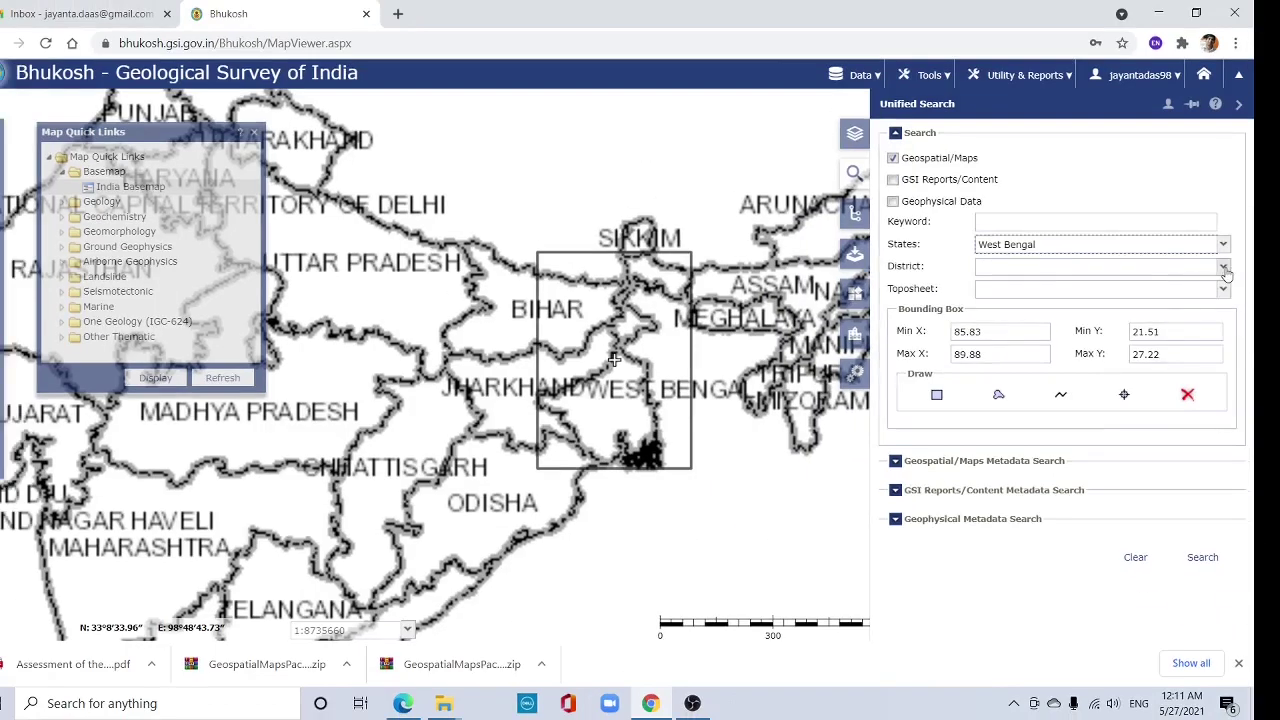
left_click(1224, 270)
scroll(1051, 505, "down", 5)
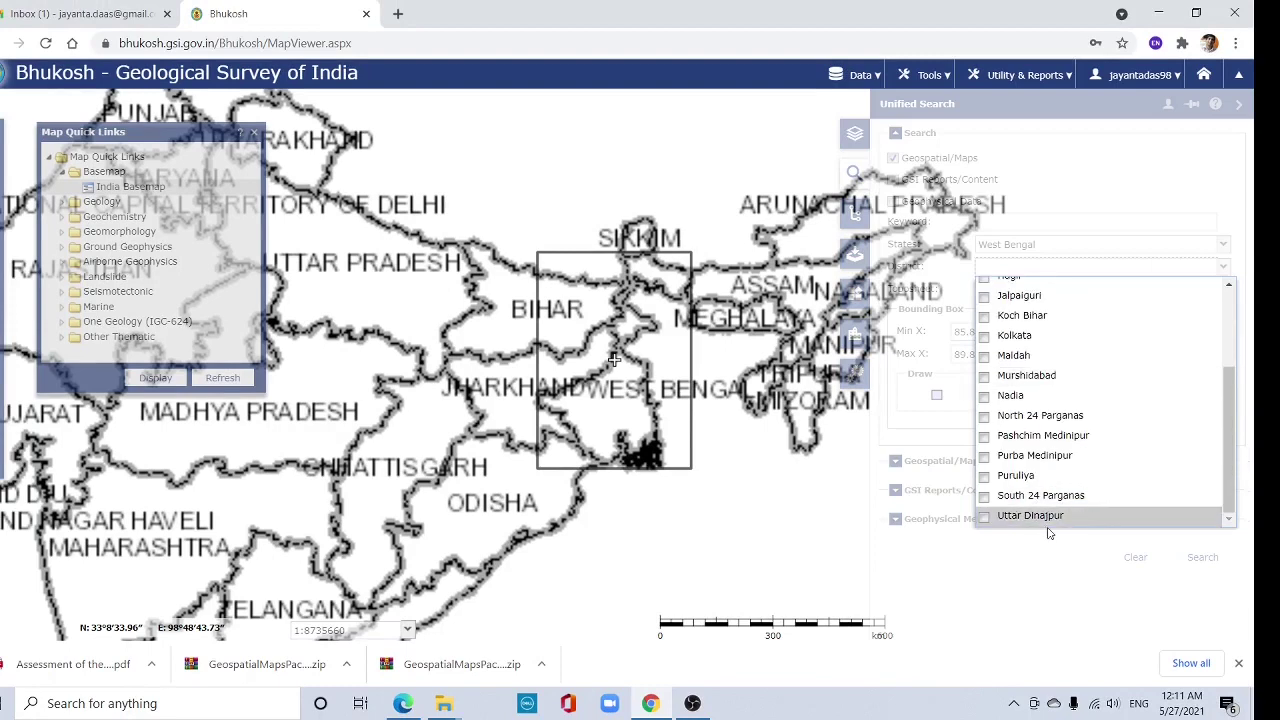
scroll(1042, 505, "up", 5)
left_click(1035, 369)
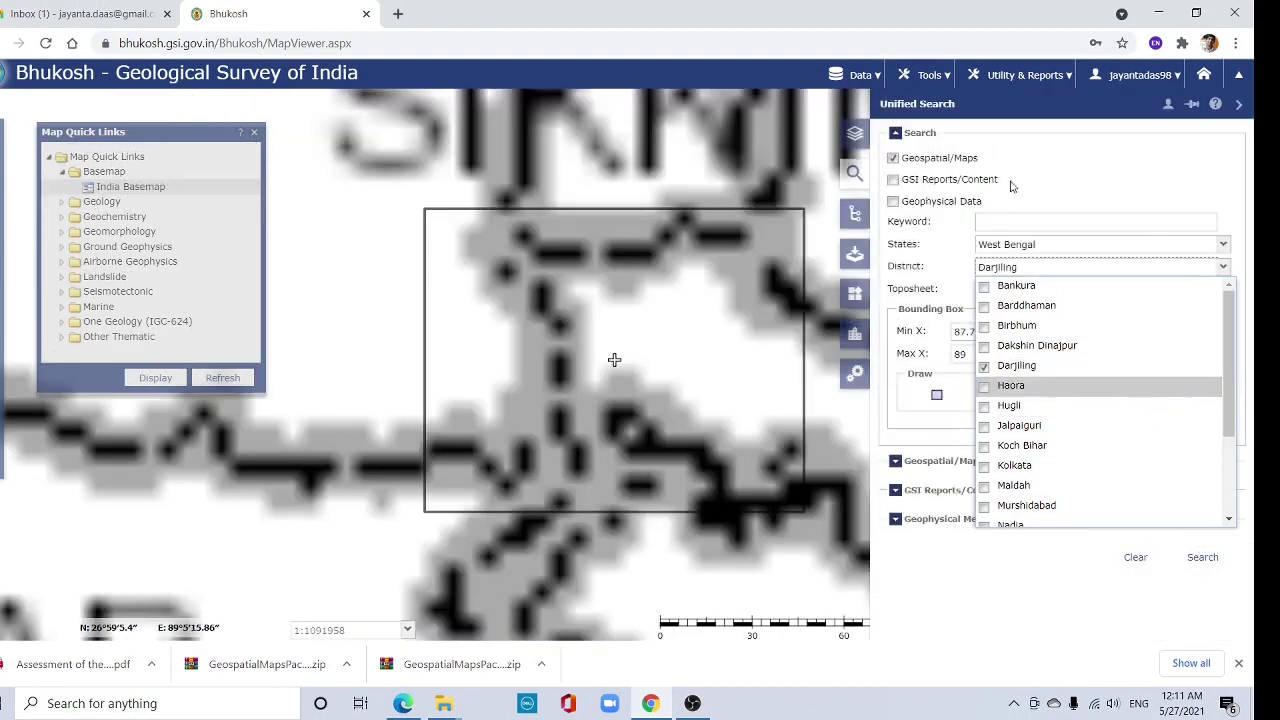
left_click(1203, 557)
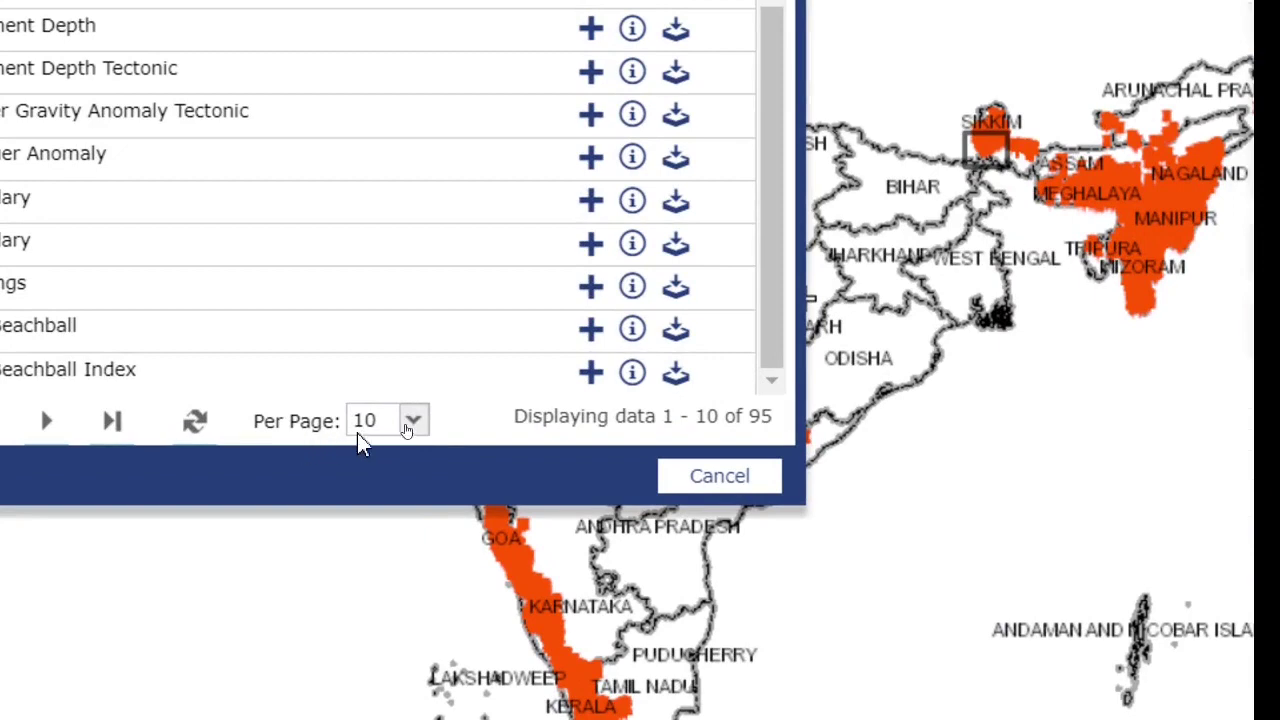
- Show 100 results per page and expand the Landuse and Landslide Point layer details
left_click(415, 424)
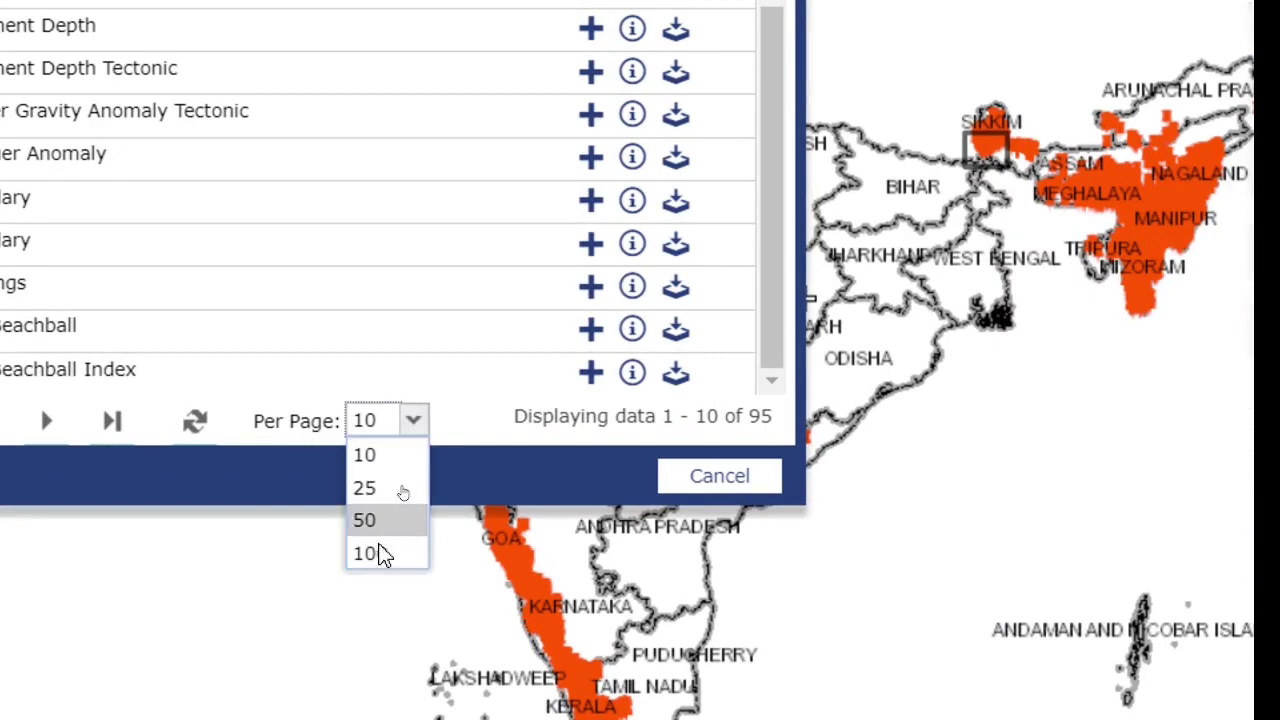
left_click(372, 560)
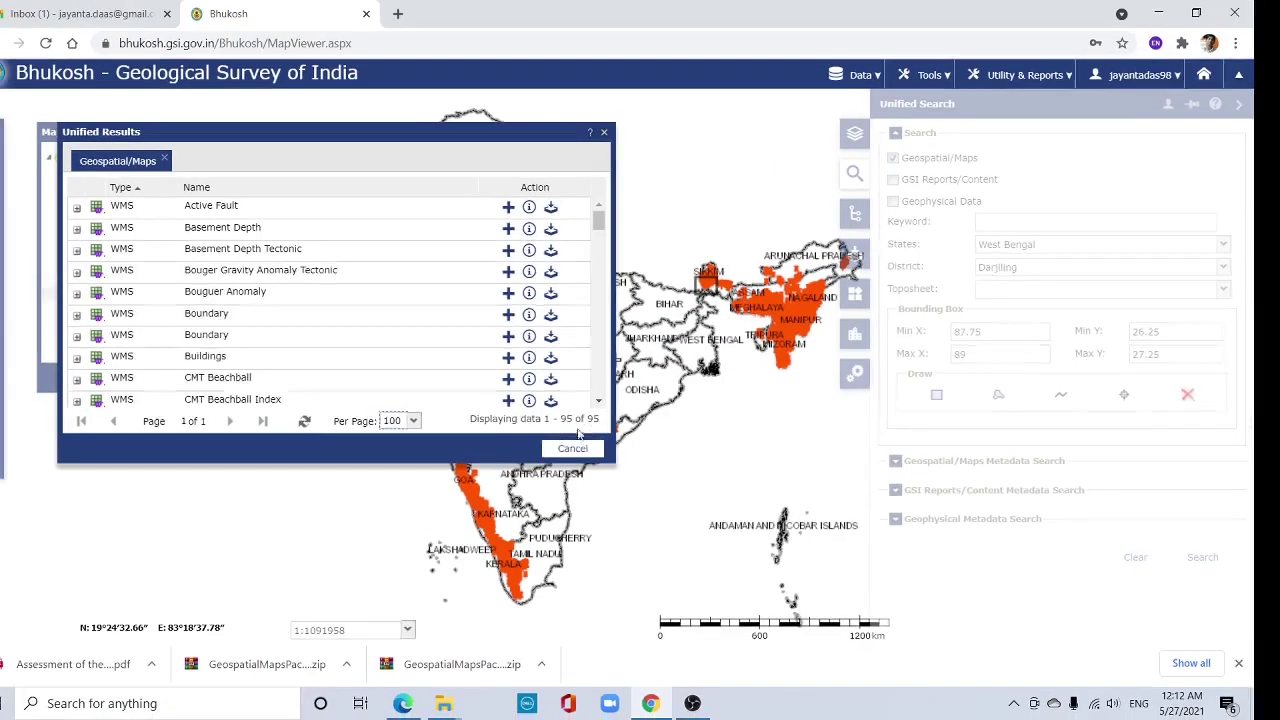
scroll(118, 336, "down", 3)
scroll(120, 340, "down", 8)
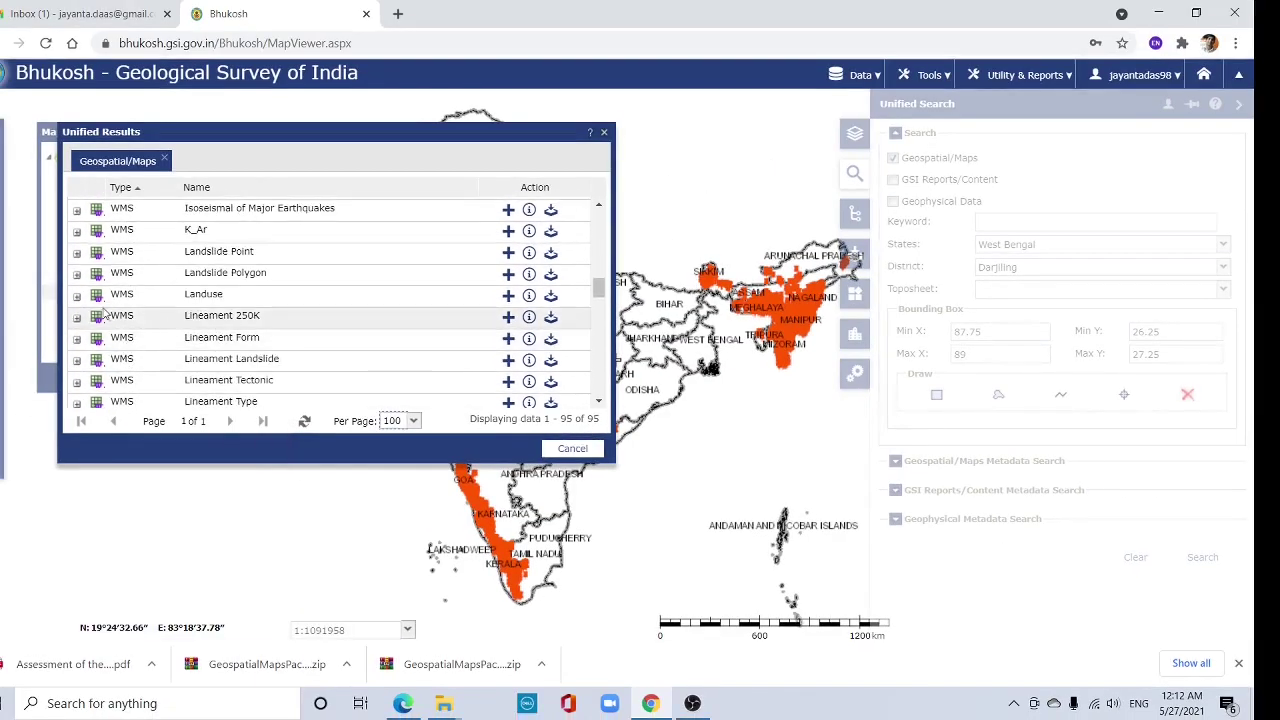
left_click(77, 296)
scroll(163, 328, "down", 2)
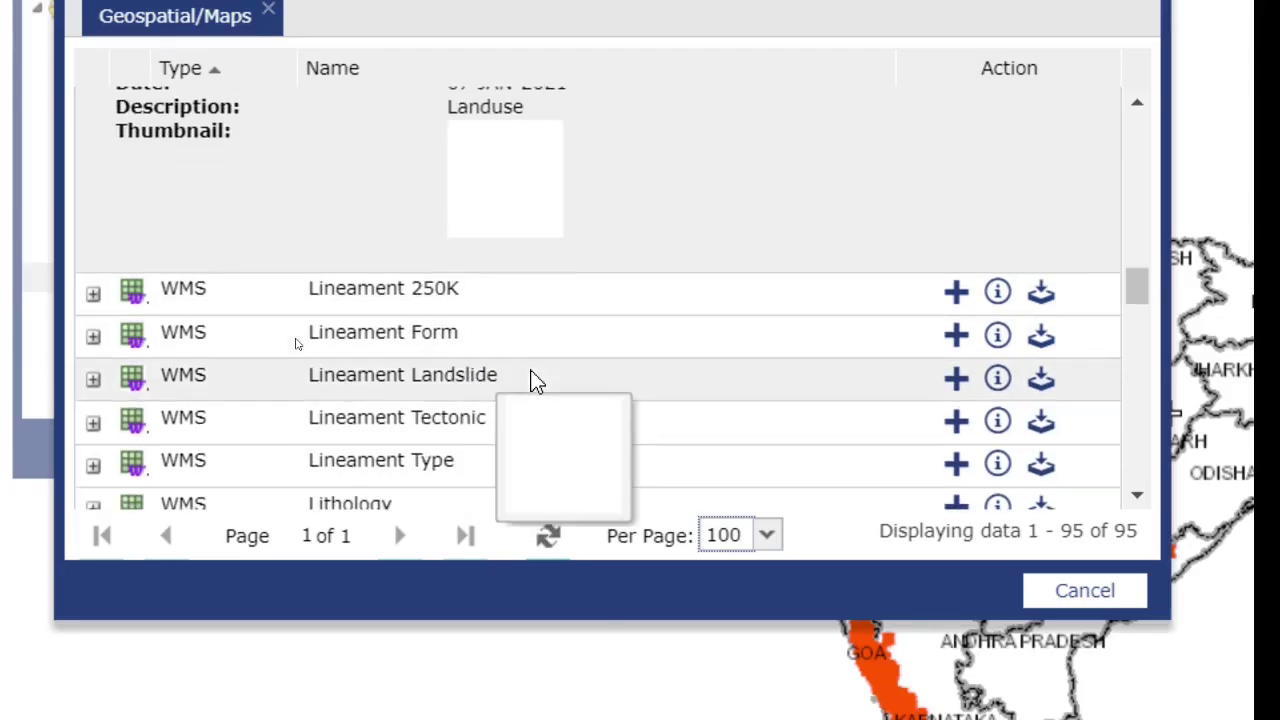
scroll(400, 286, "up", 3)
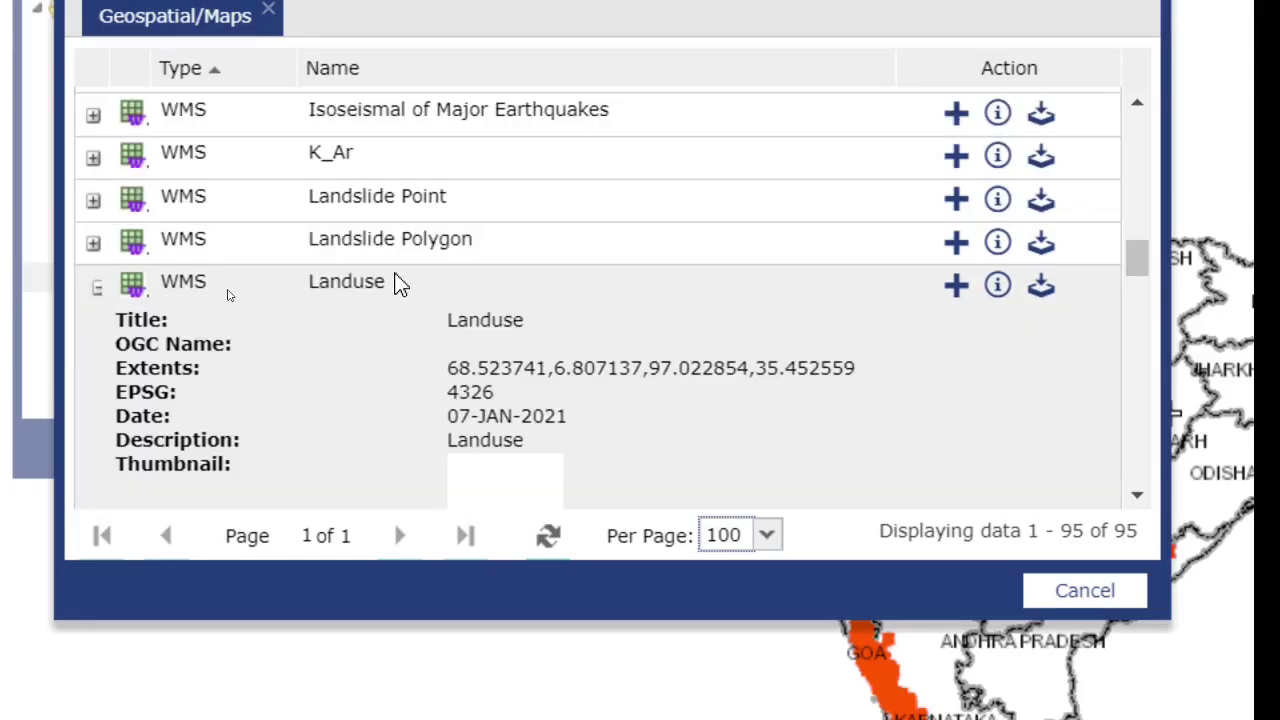
left_click(132, 200)
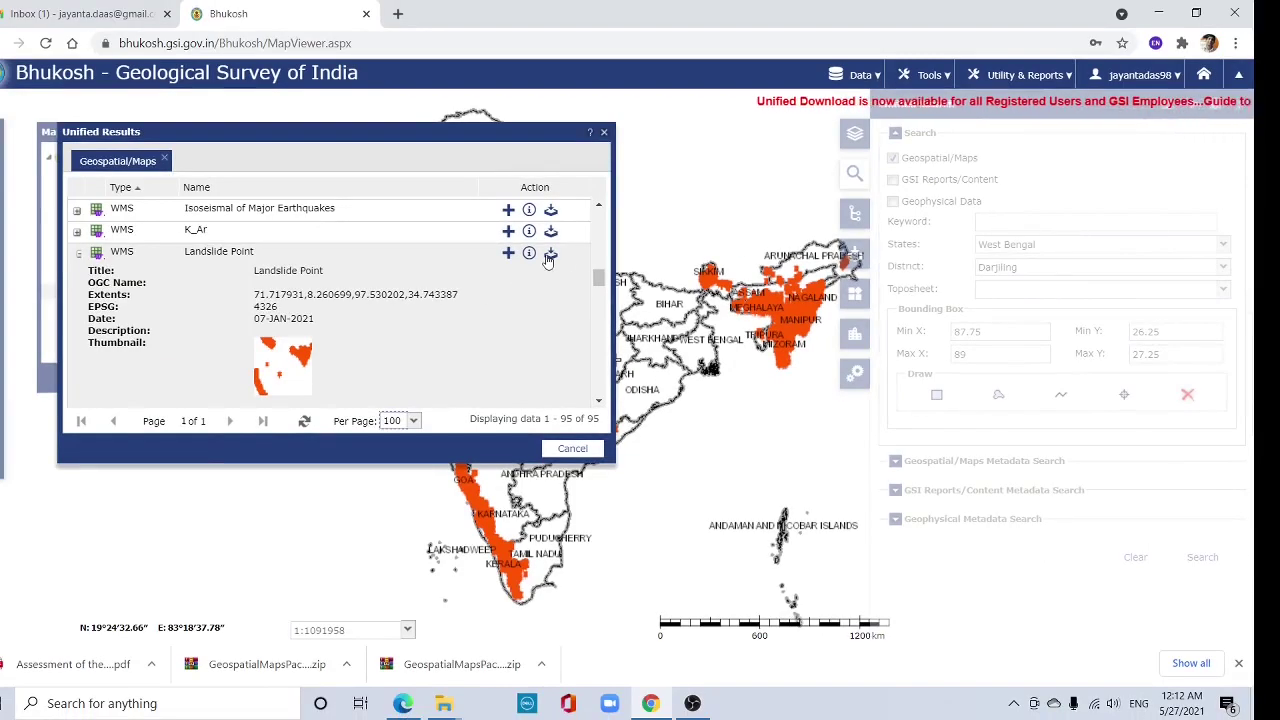
- Request the Landslide Point download for West Bengal, Darjiling, agreeing to the terms and confirming
left_click(549, 256)
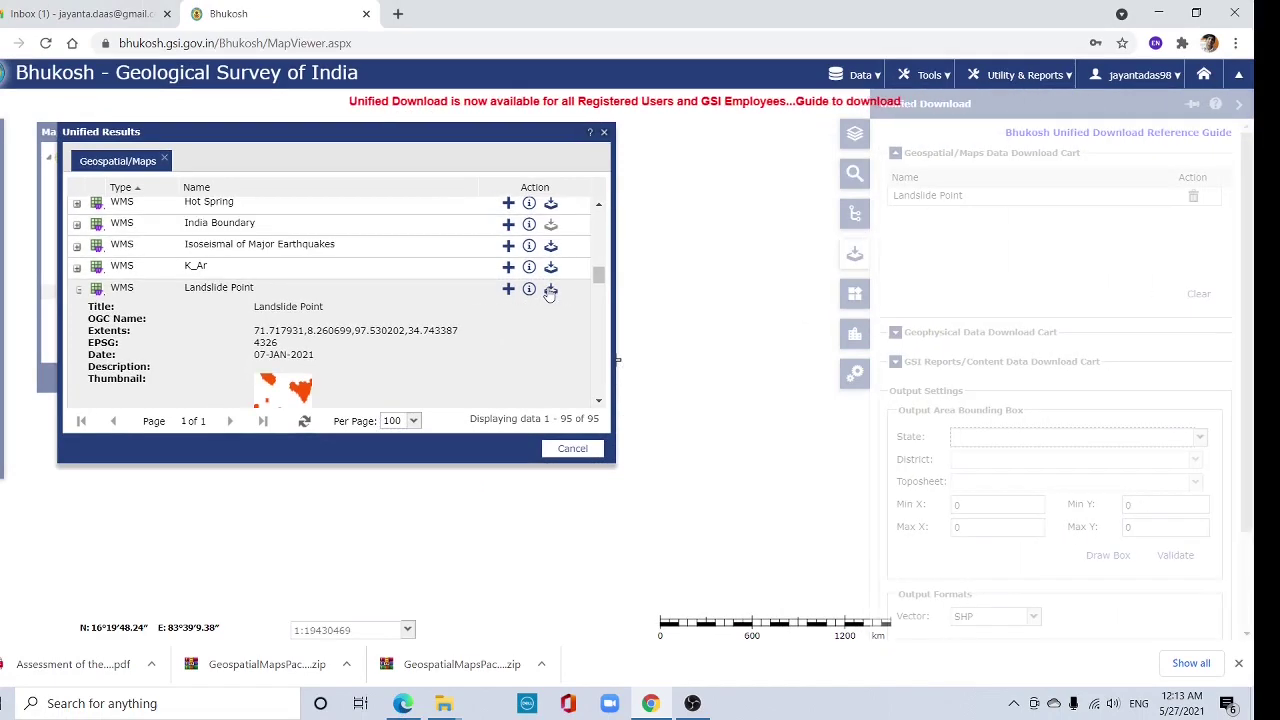
left_click(1128, 459)
left_click(1128, 480)
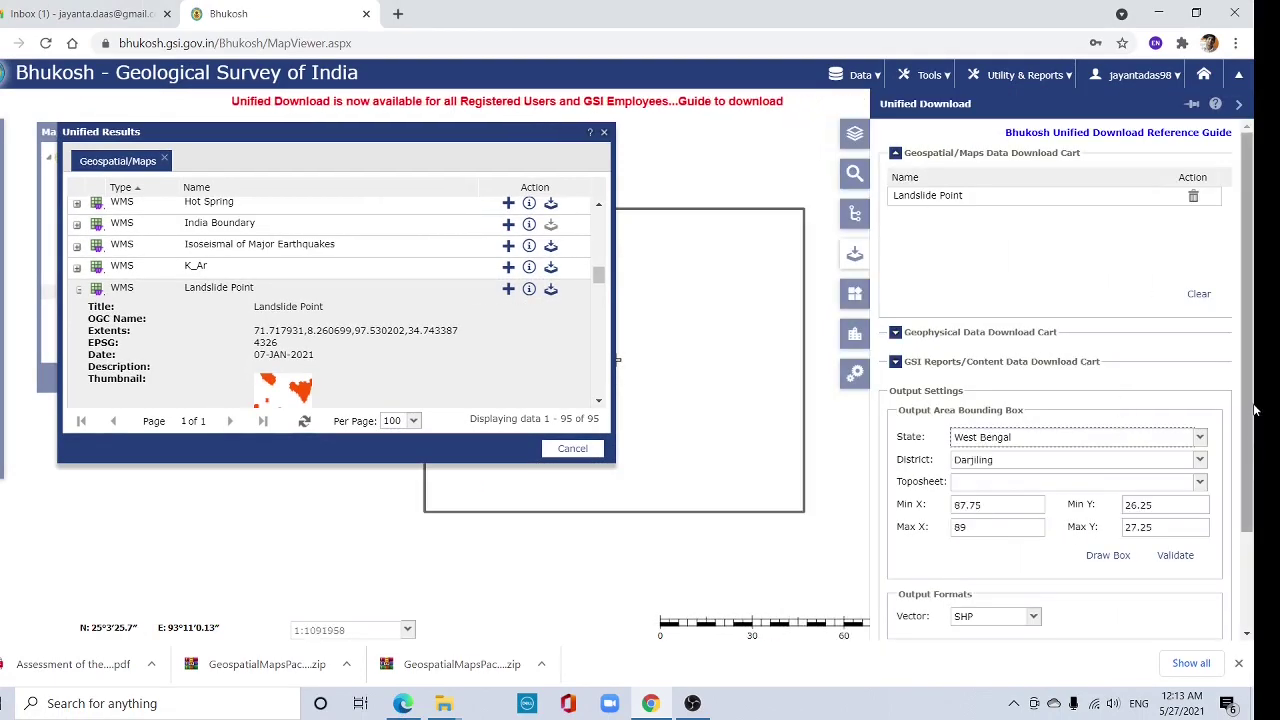
scroll(1255, 533, "down", 2)
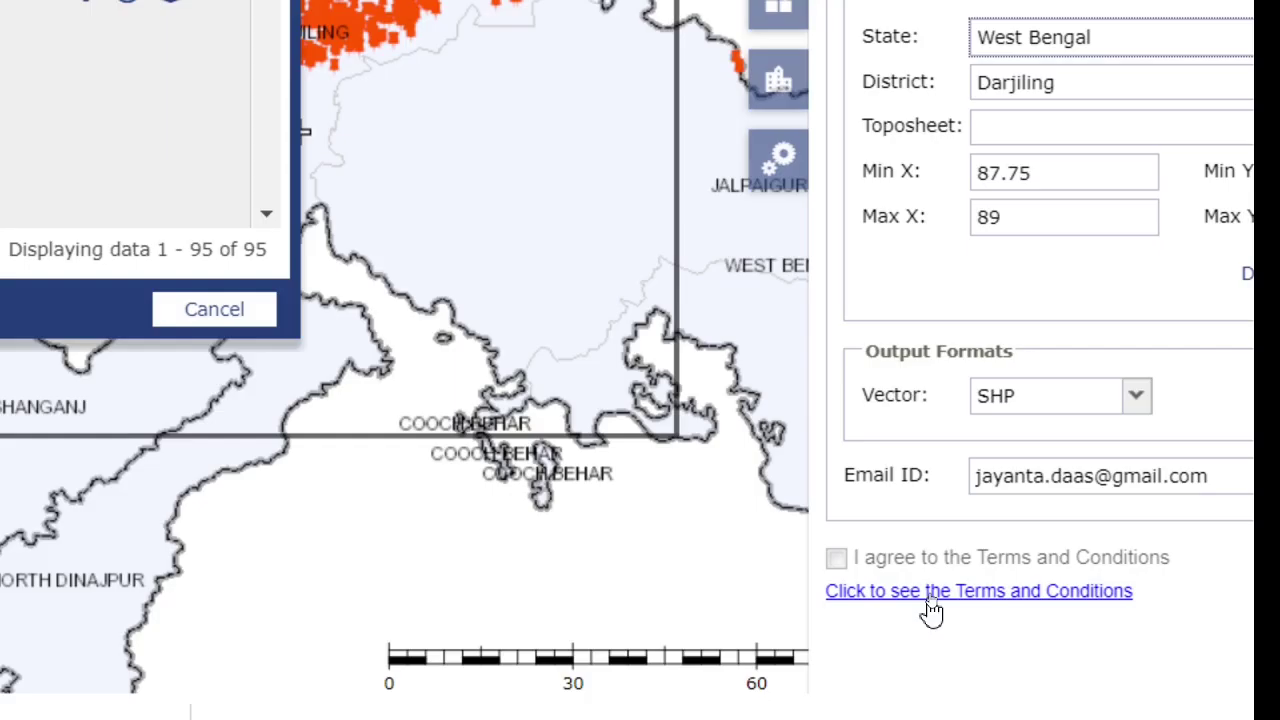
left_click(929, 603)
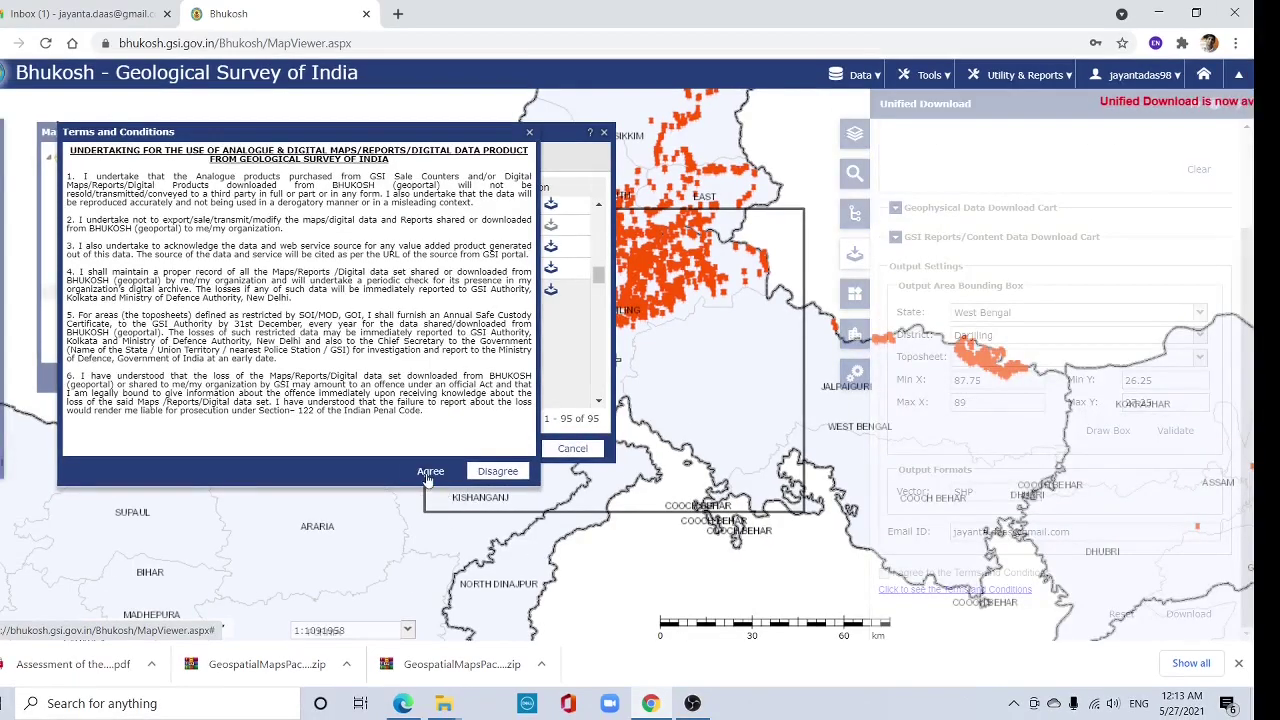
left_click(430, 472)
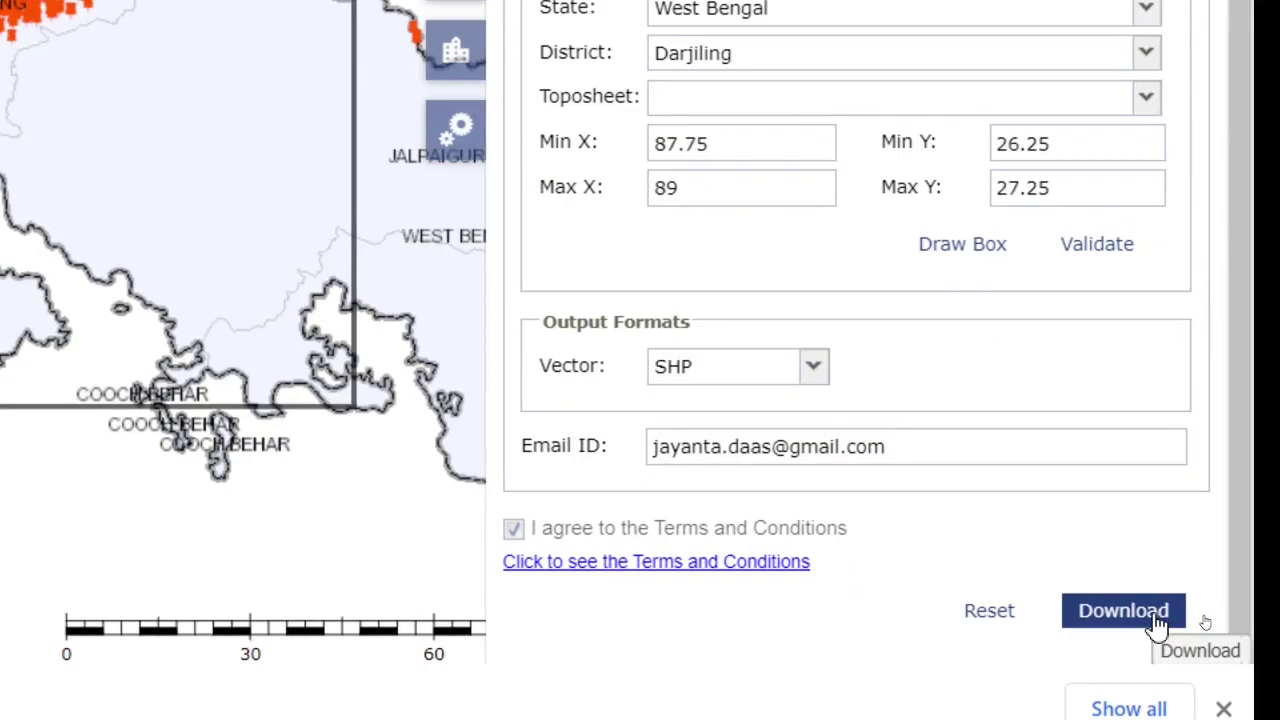
left_click(1157, 624)
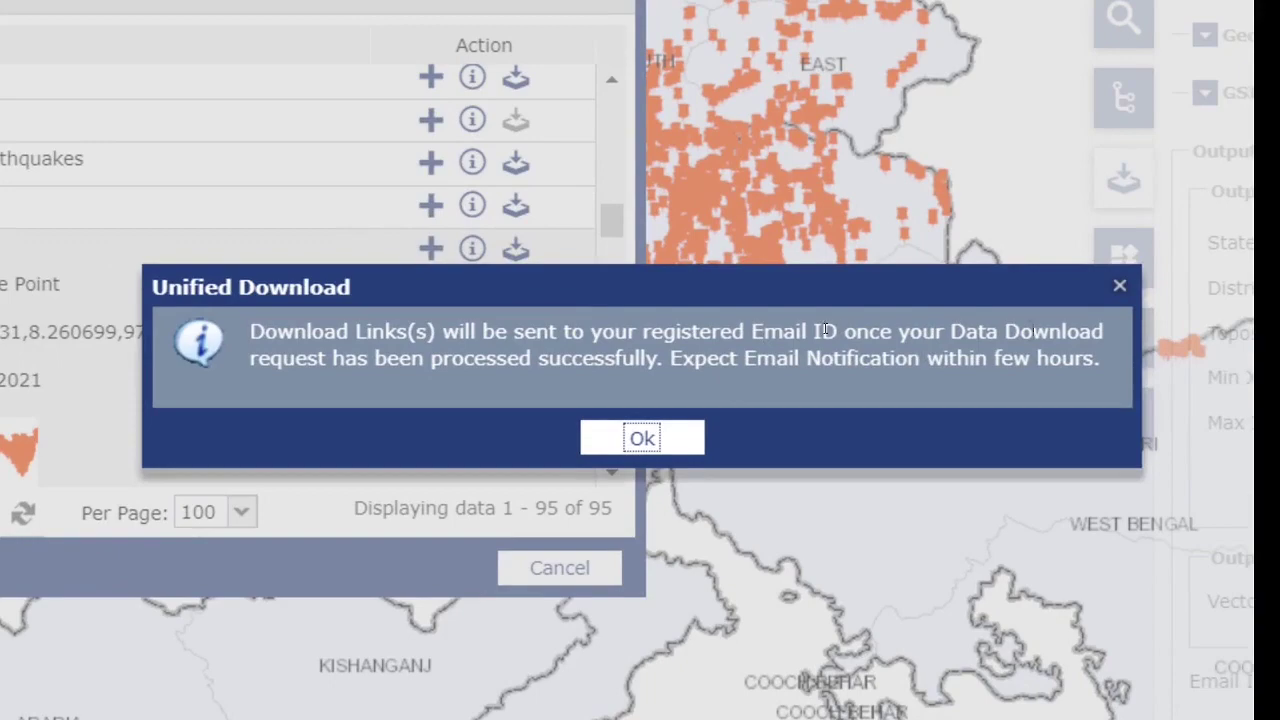
left_click(641, 439)
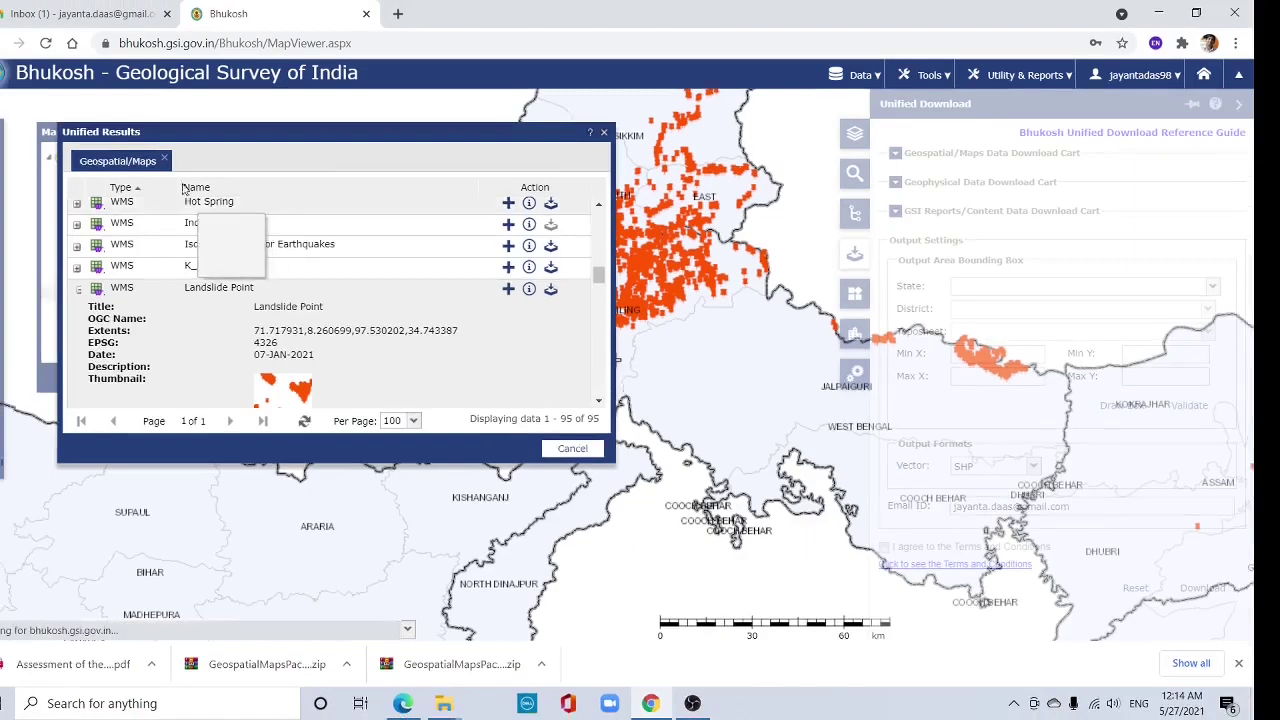
- Download the GeospatialMapsPackage zip from the Bhukosh email in Gmail and show it in its folder
key("ctrl+shift+Tab")
left_click(518, 262)
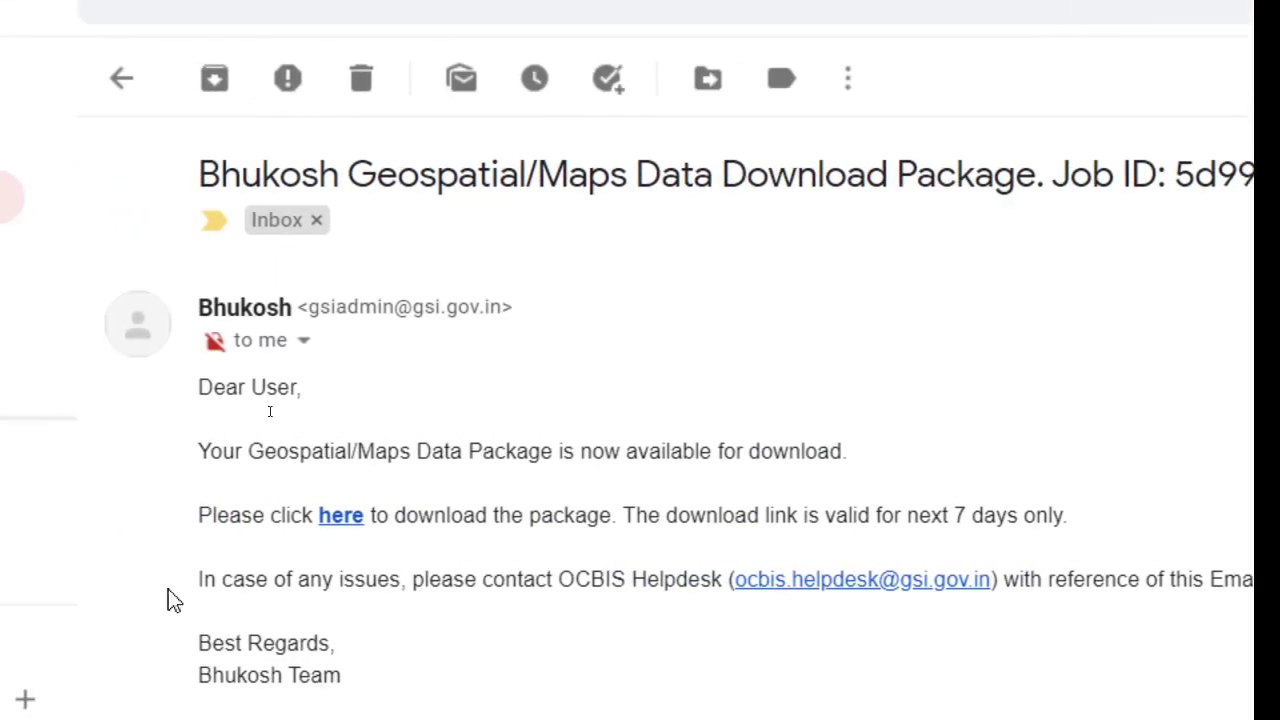
left_click(340, 516)
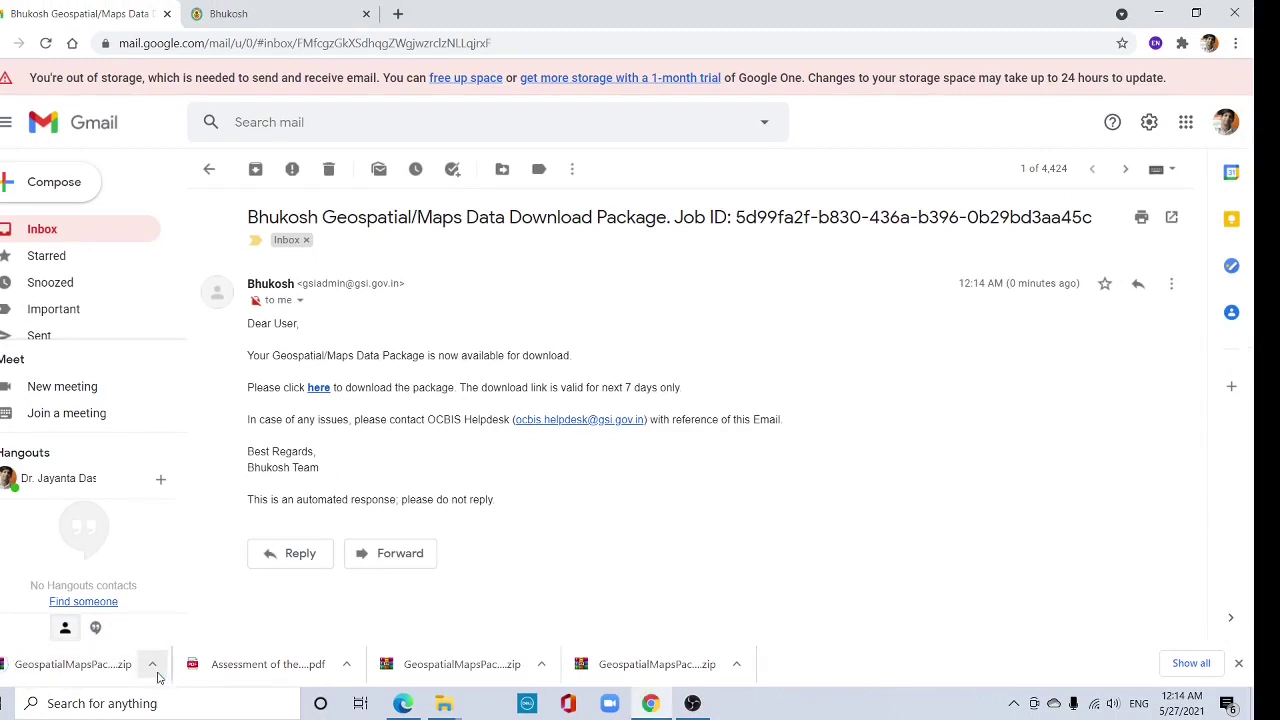
left_click(152, 665)
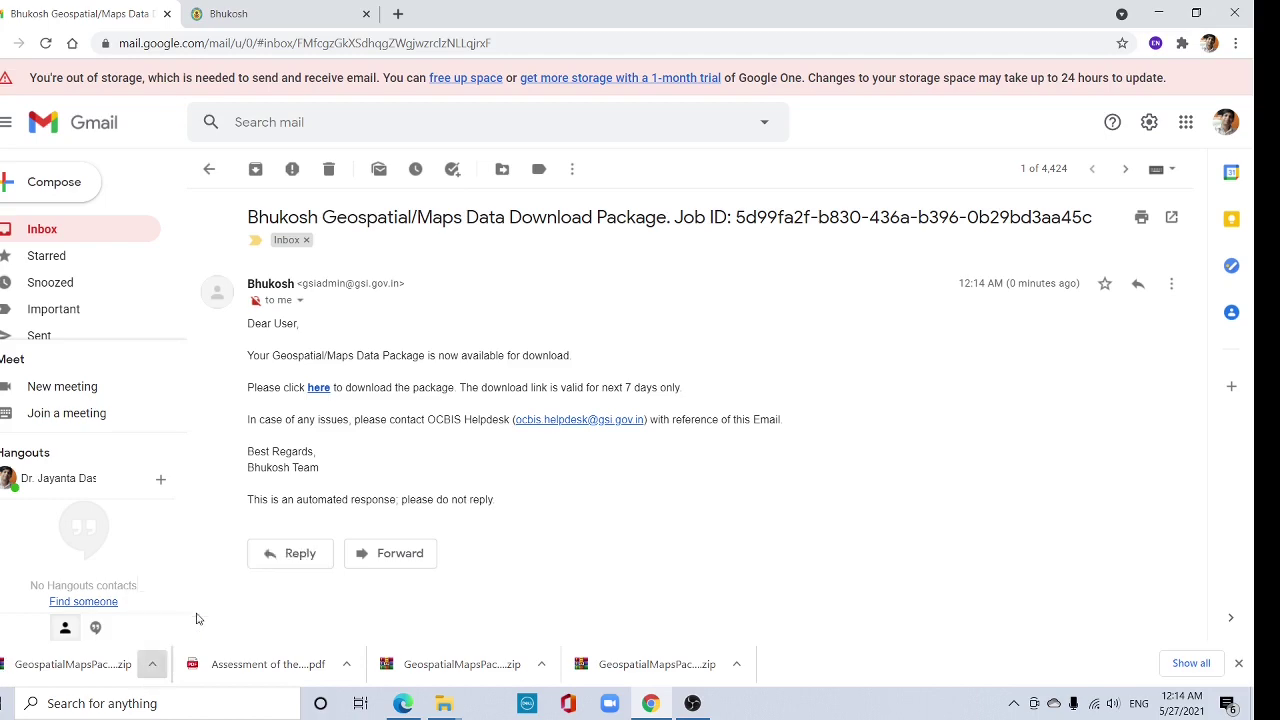
left_click(199, 607)
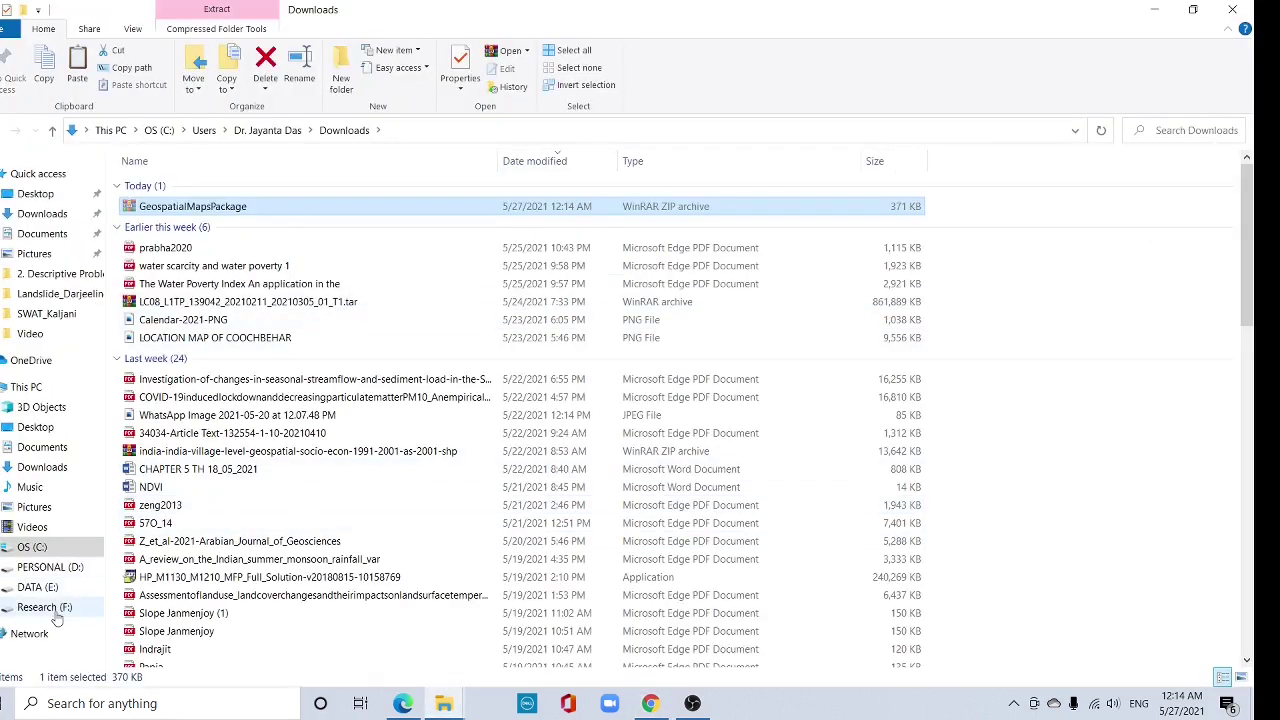
- Paste the downloaded zip into F: > 3. 2021 > Landslide_Darjeeling > Landslide point data
left_click(44, 607)
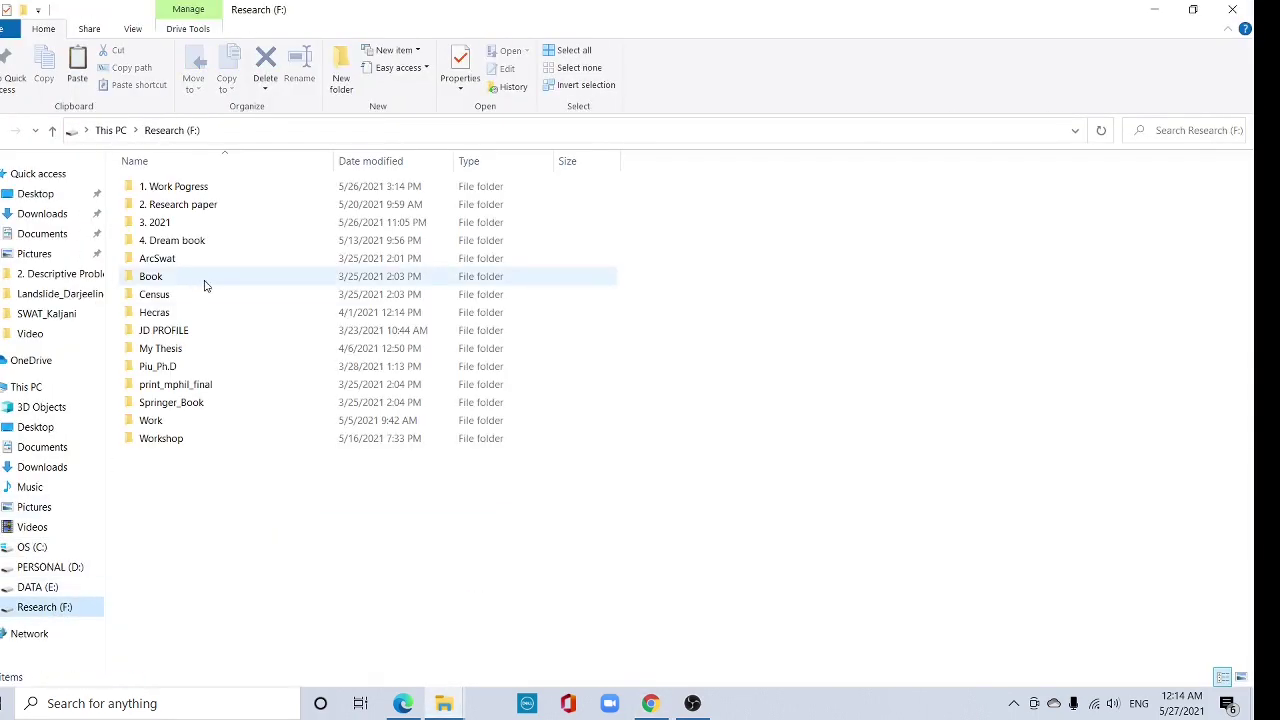
double_click(185, 224)
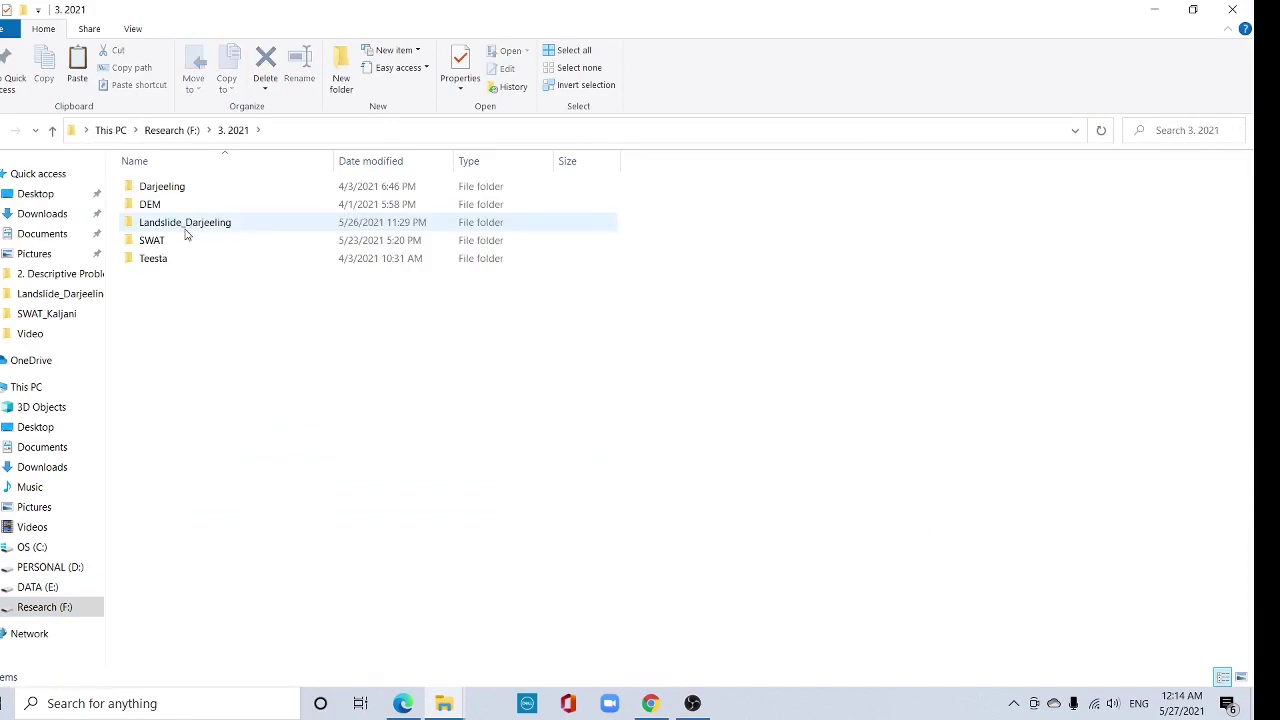
double_click(185, 226)
double_click(171, 191)
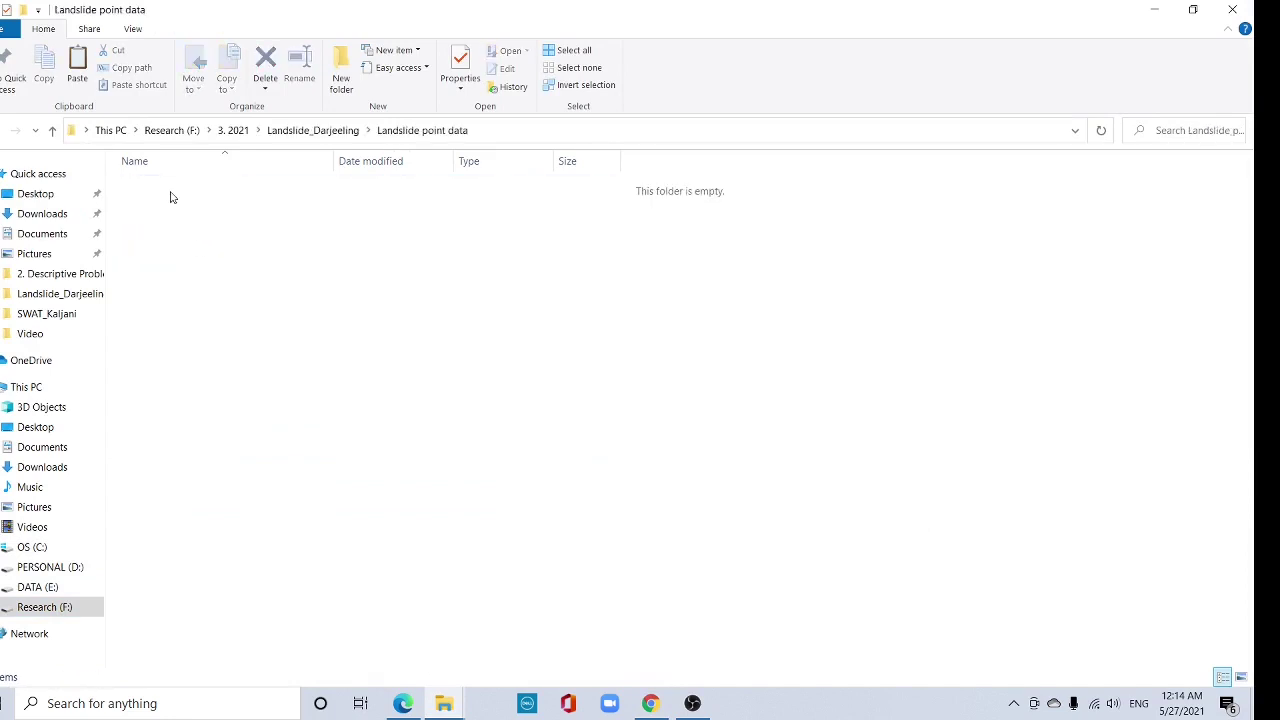
key("ctrl+v")
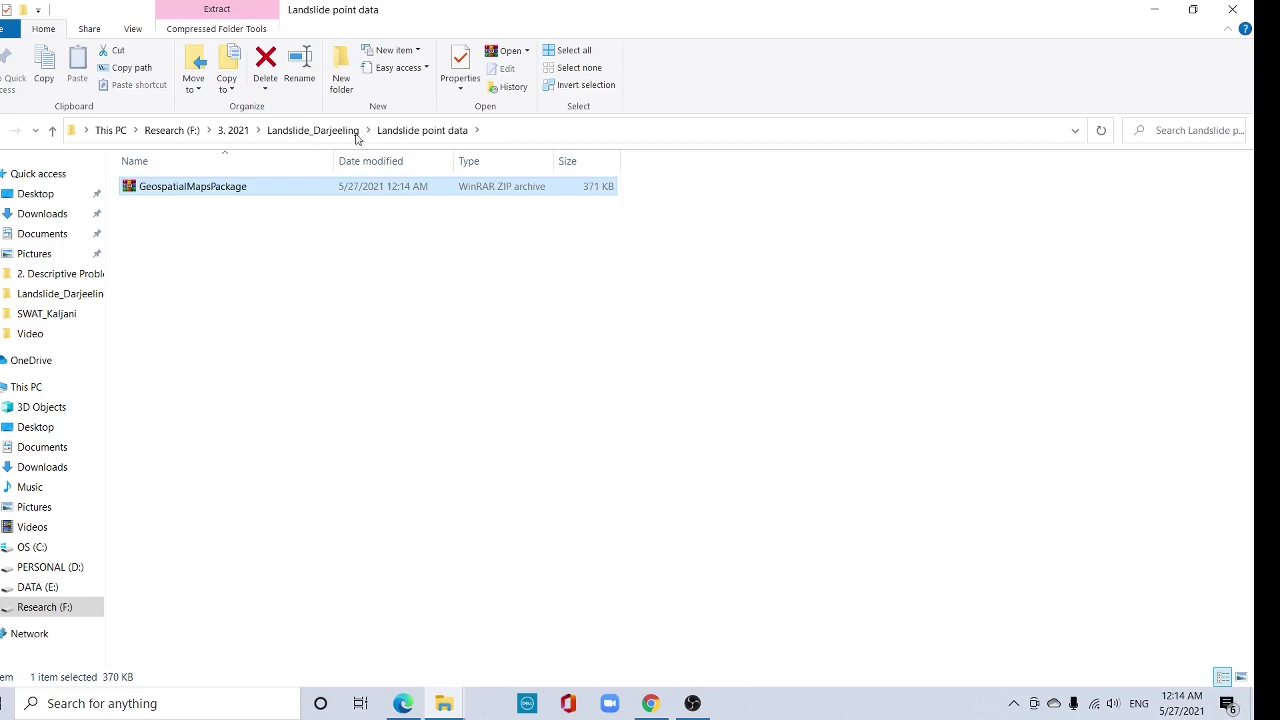
- Extract the GeospatialMapsPackage zip there, delete the zip, and open the extracted folder
right_click(208, 195)
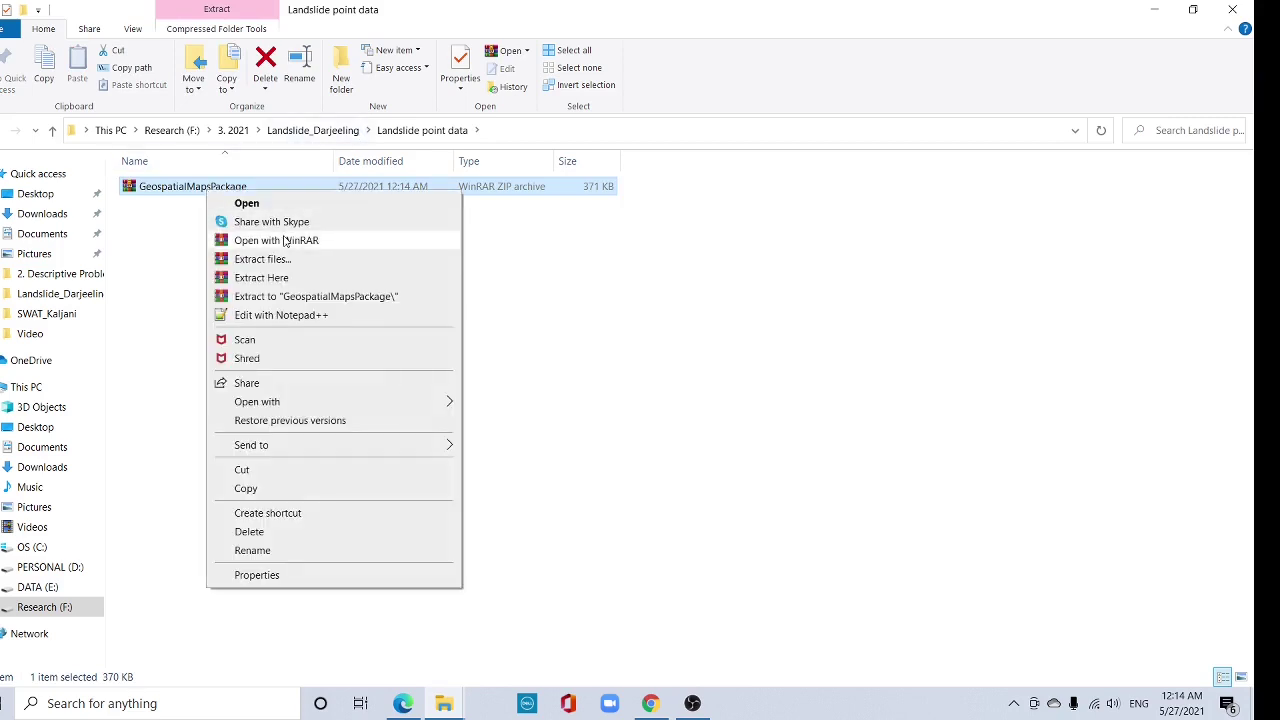
left_click(292, 268)
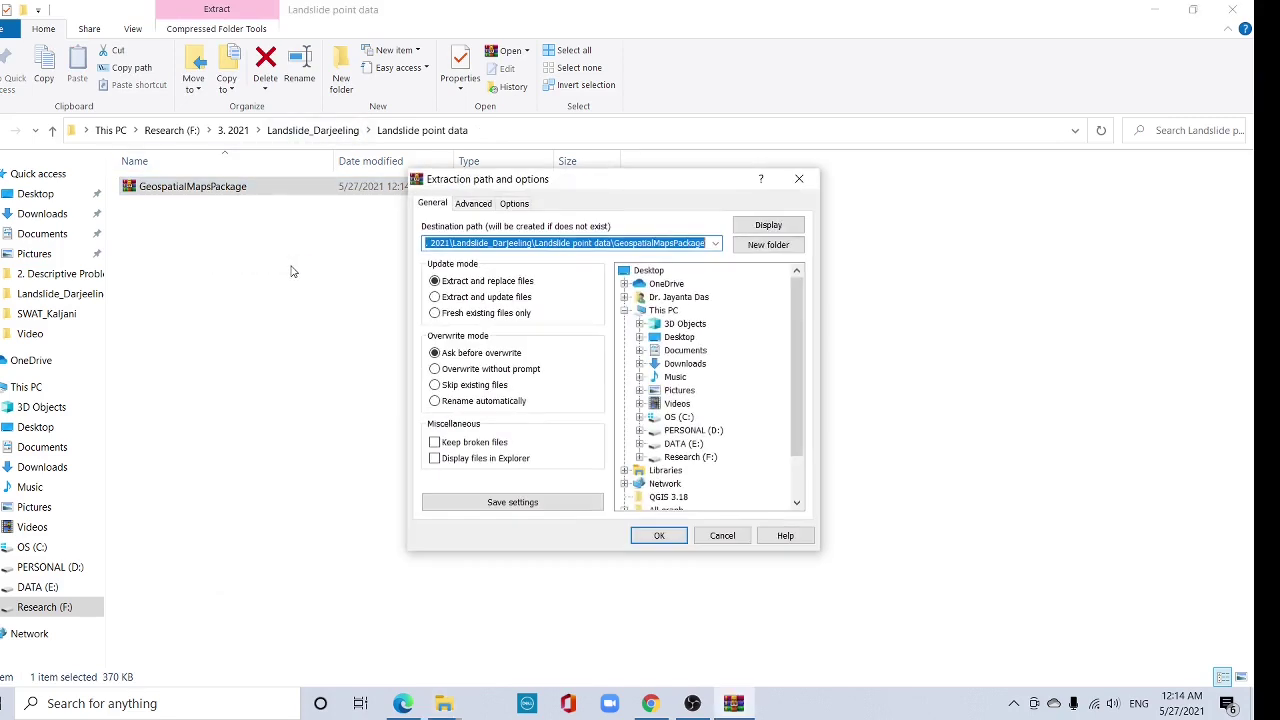
left_click(659, 536)
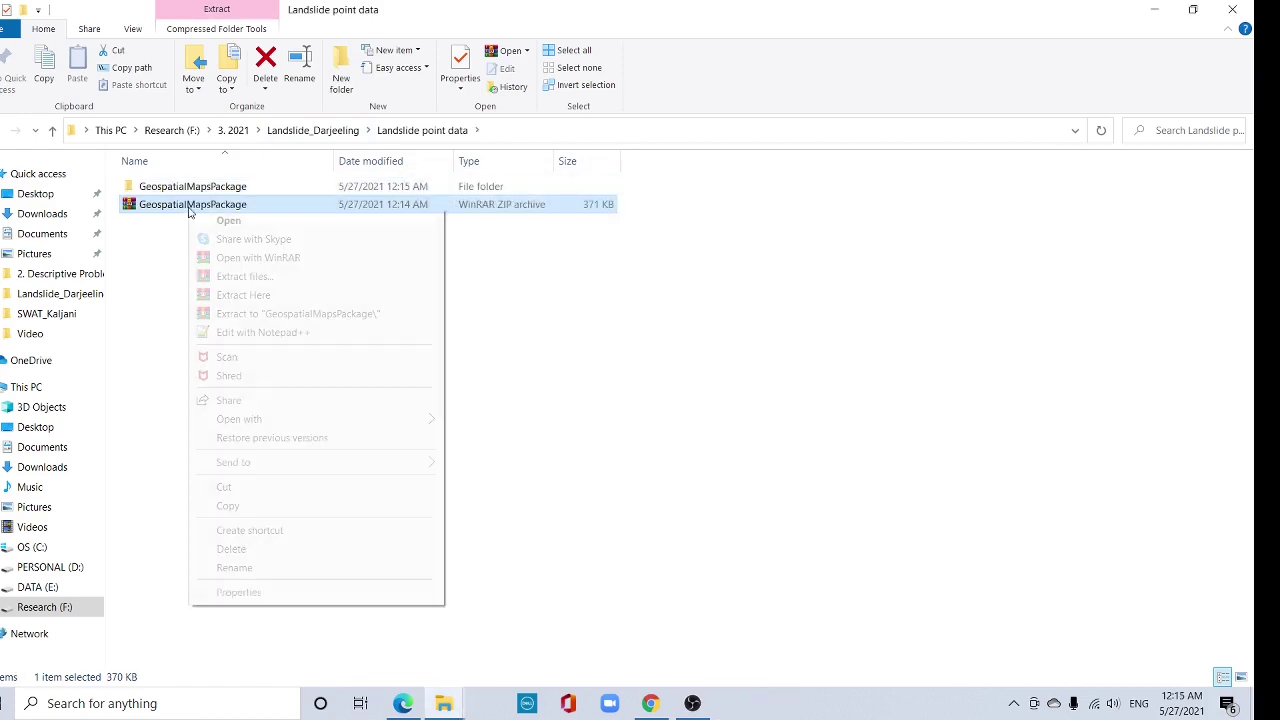
right_click(188, 210)
left_click(262, 551)
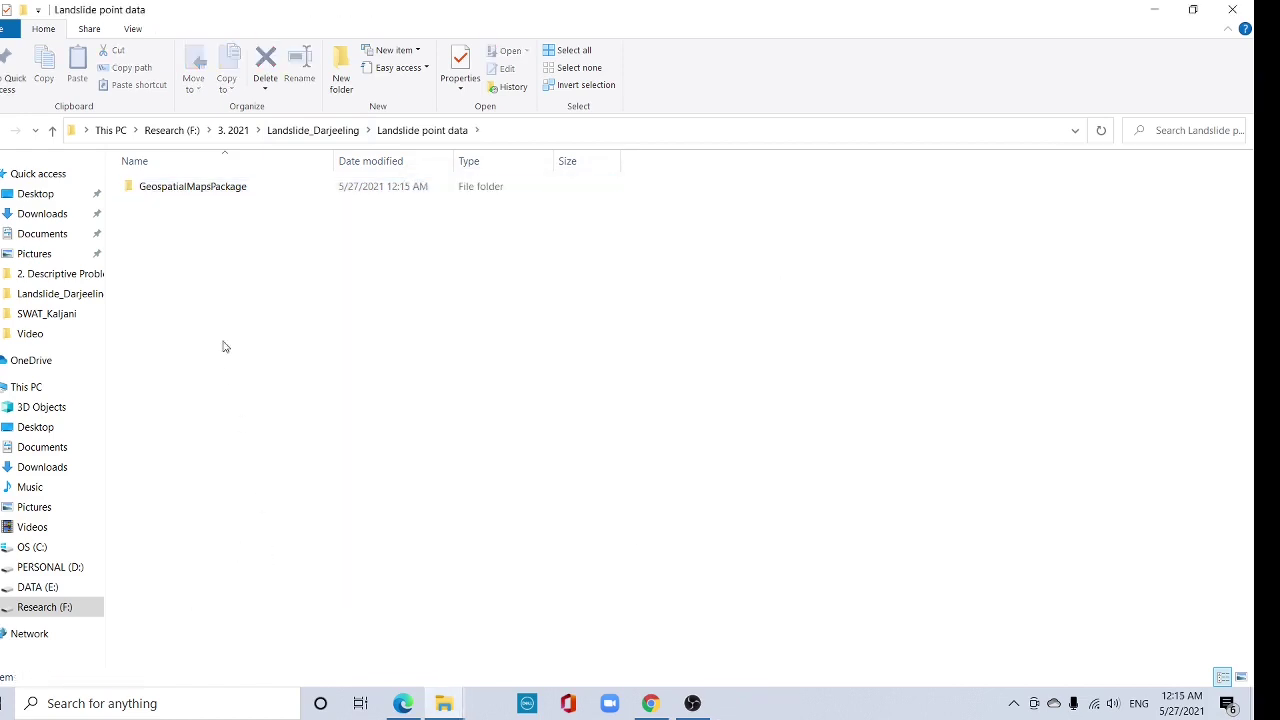
double_click(194, 188)
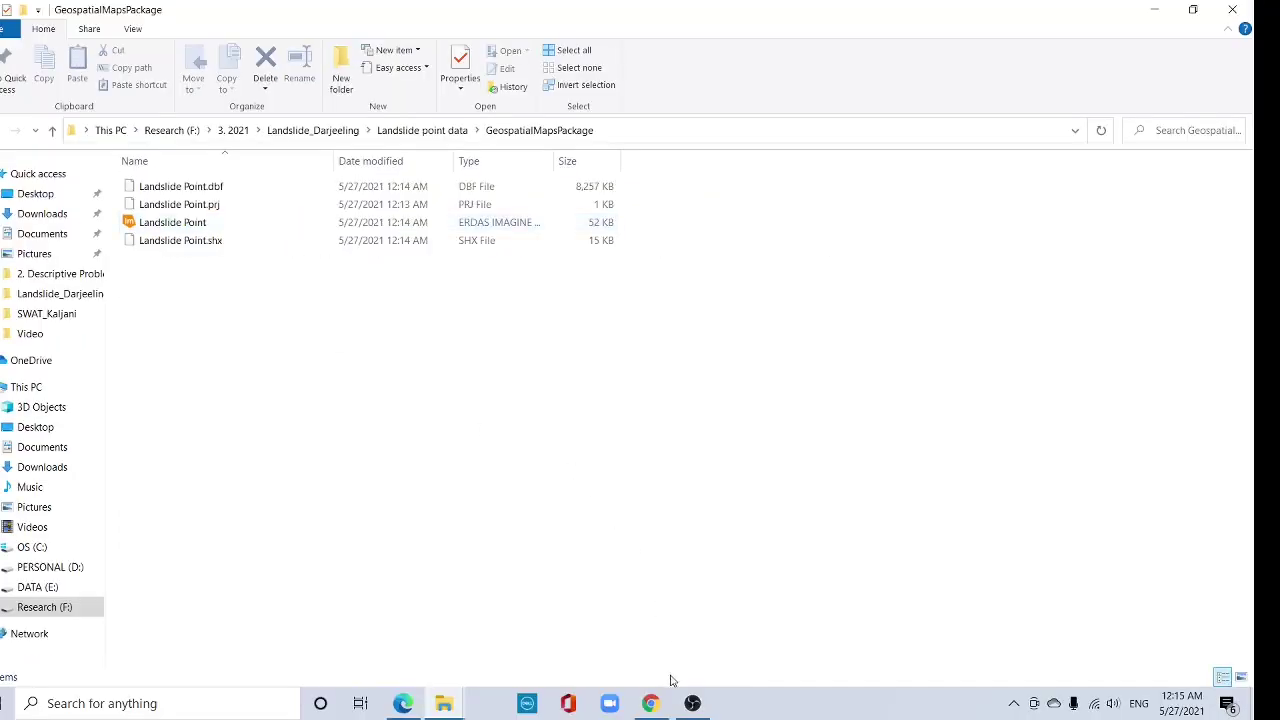
left_click(651, 703)
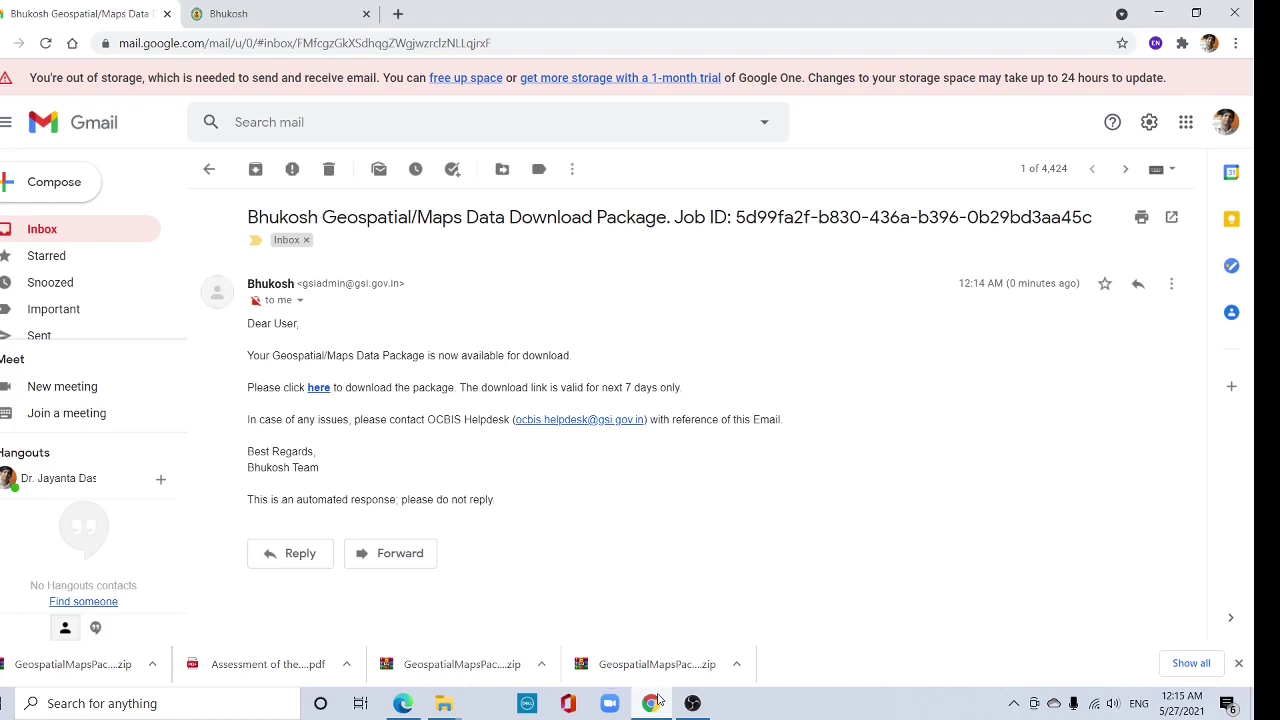
- After glancing at the landslide PDF, close the Bhukosh viewer tab and open a blank tab
left_click(302, 16)
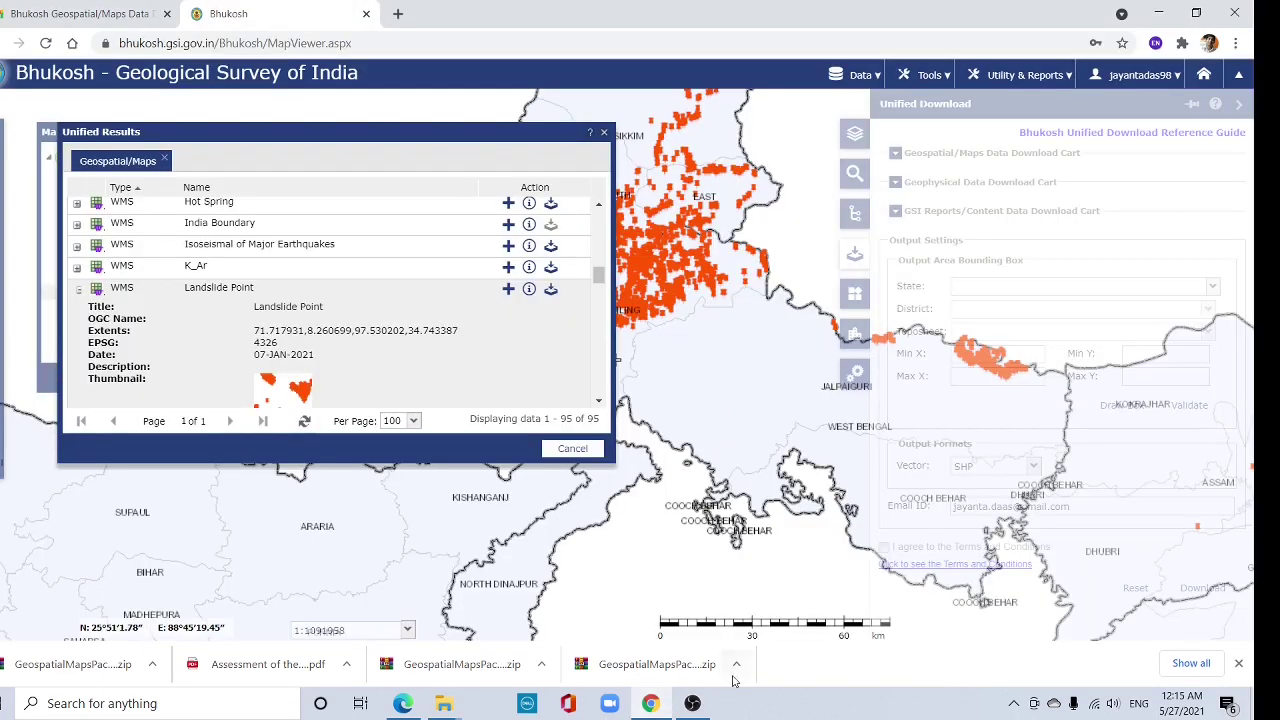
left_click(402, 703)
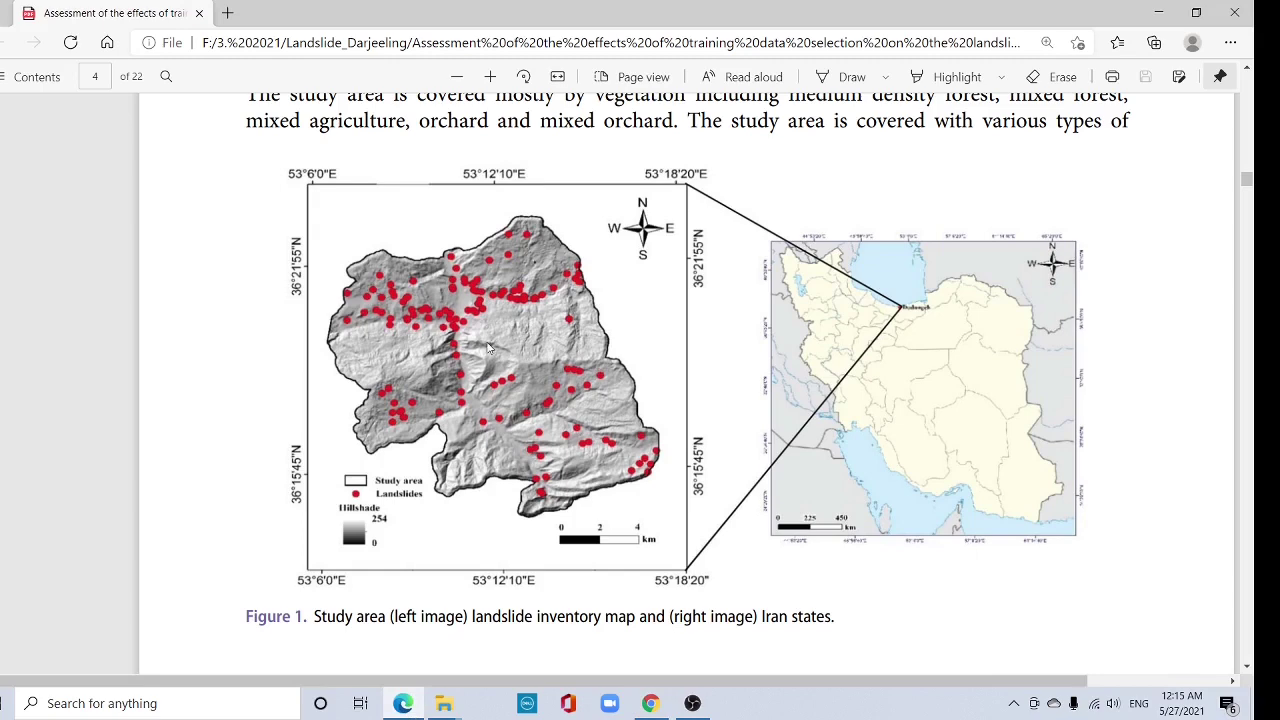
left_click(651, 703)
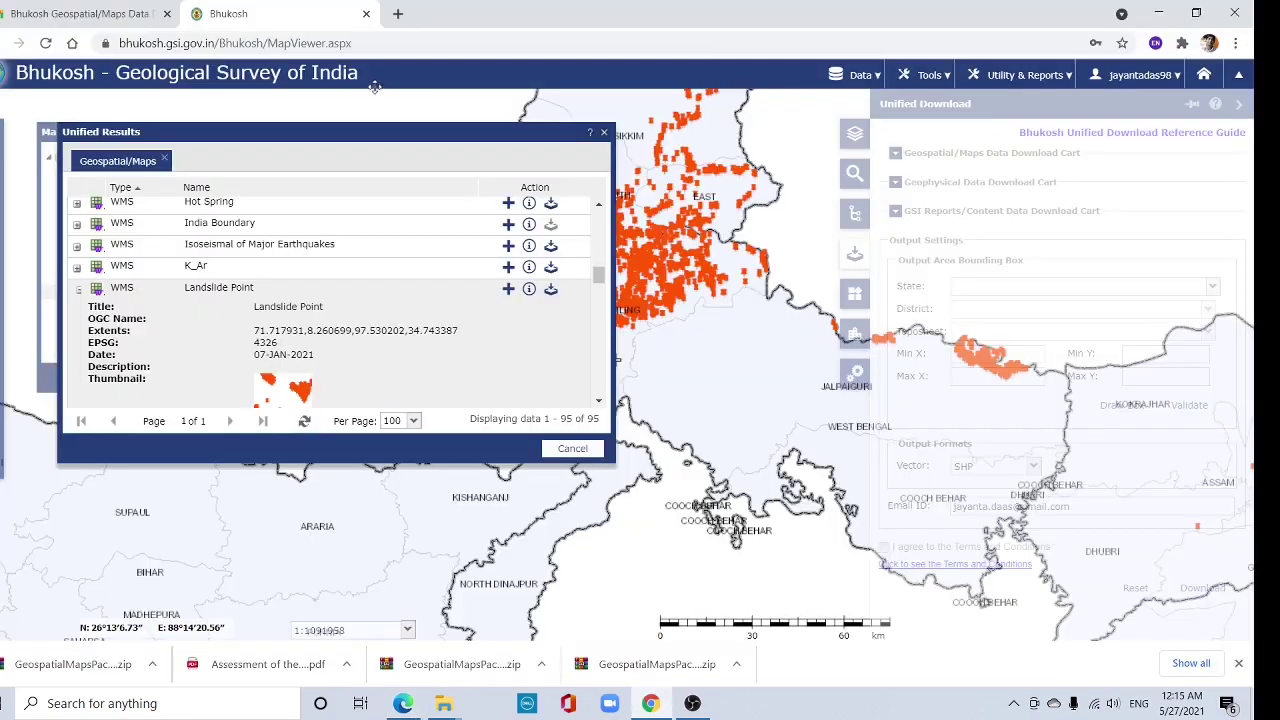
left_click(367, 14)
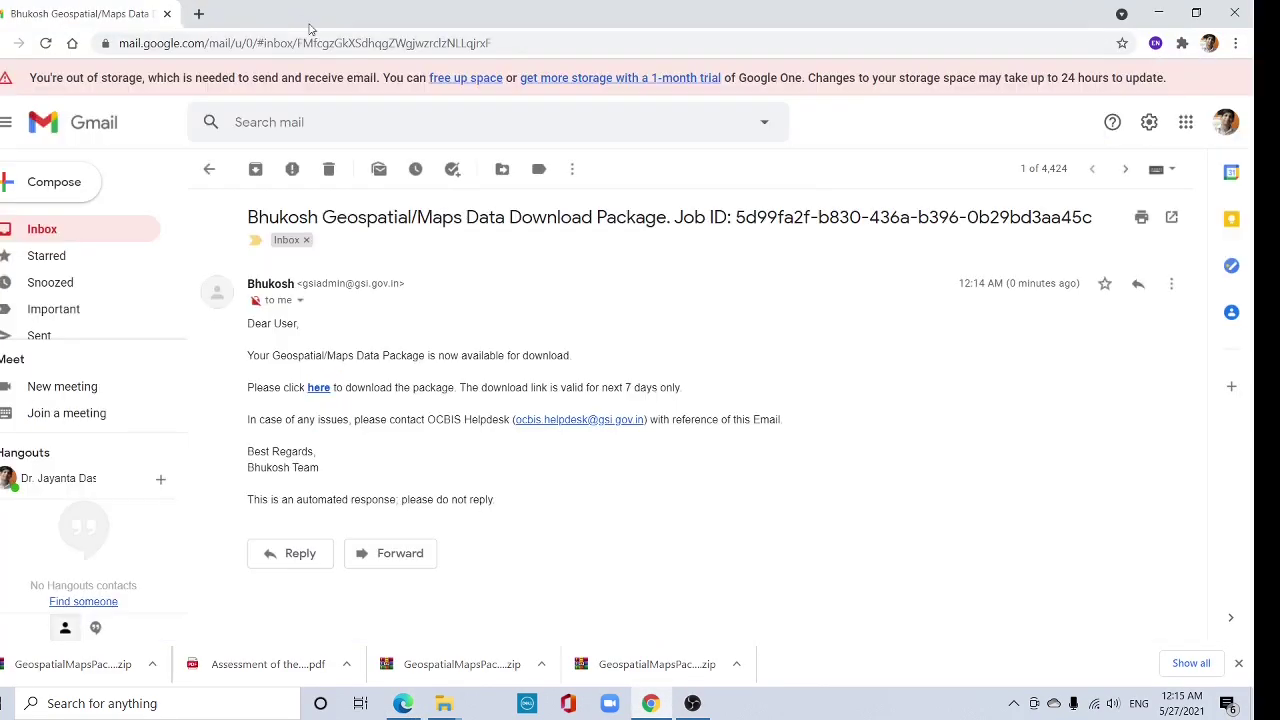
left_click(198, 14)
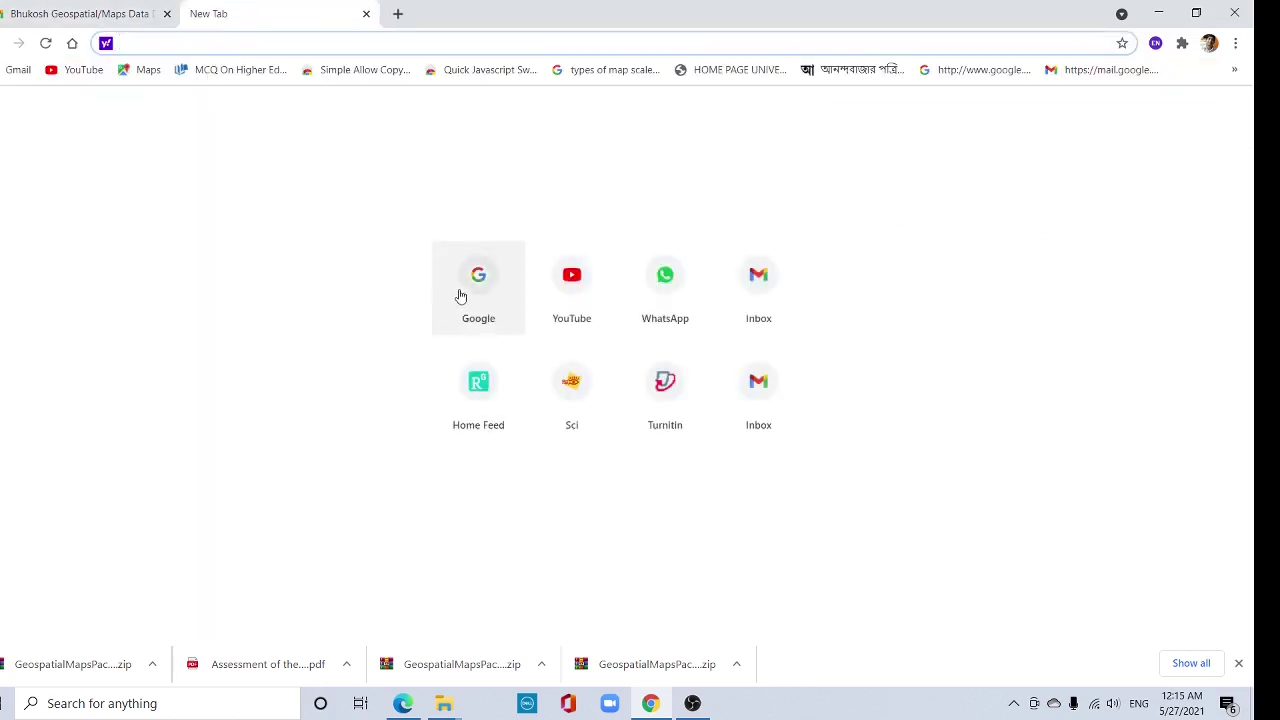
- Search Google for 'bhuban' and open the Bhuvan ISRO Geoportal result
left_click(457, 294)
left_click(415, 266)
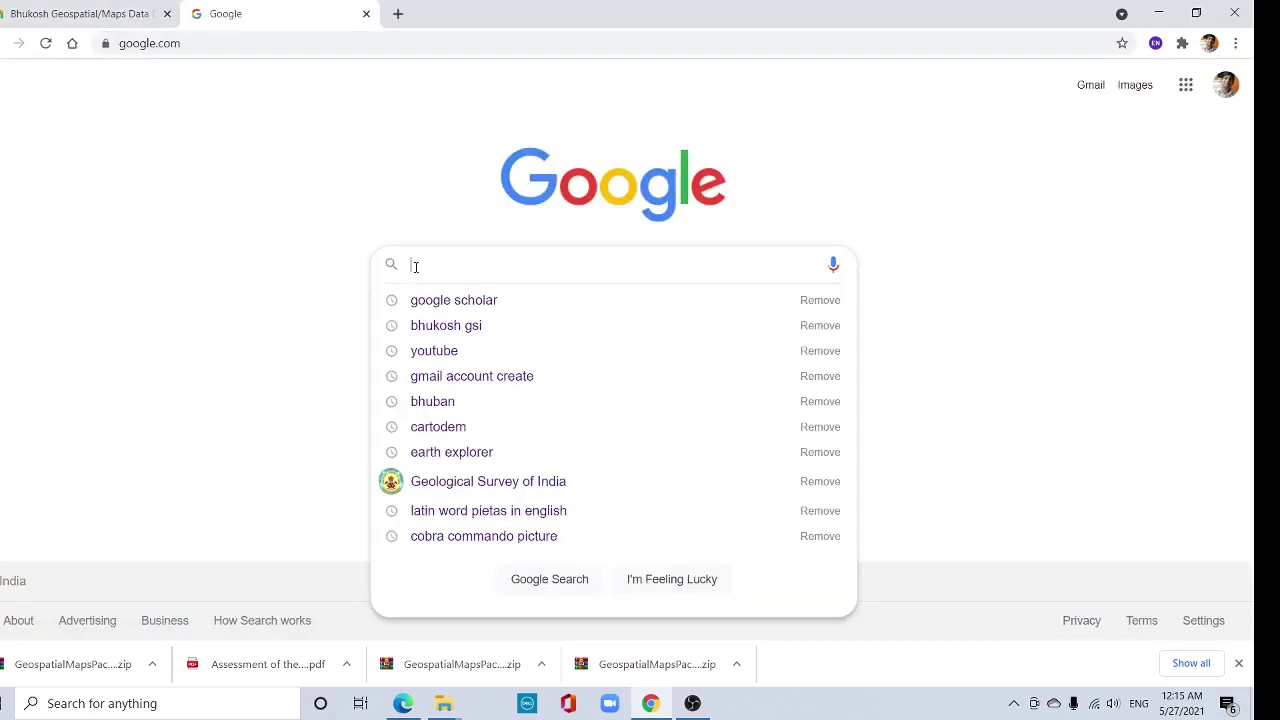
type("Bhub")
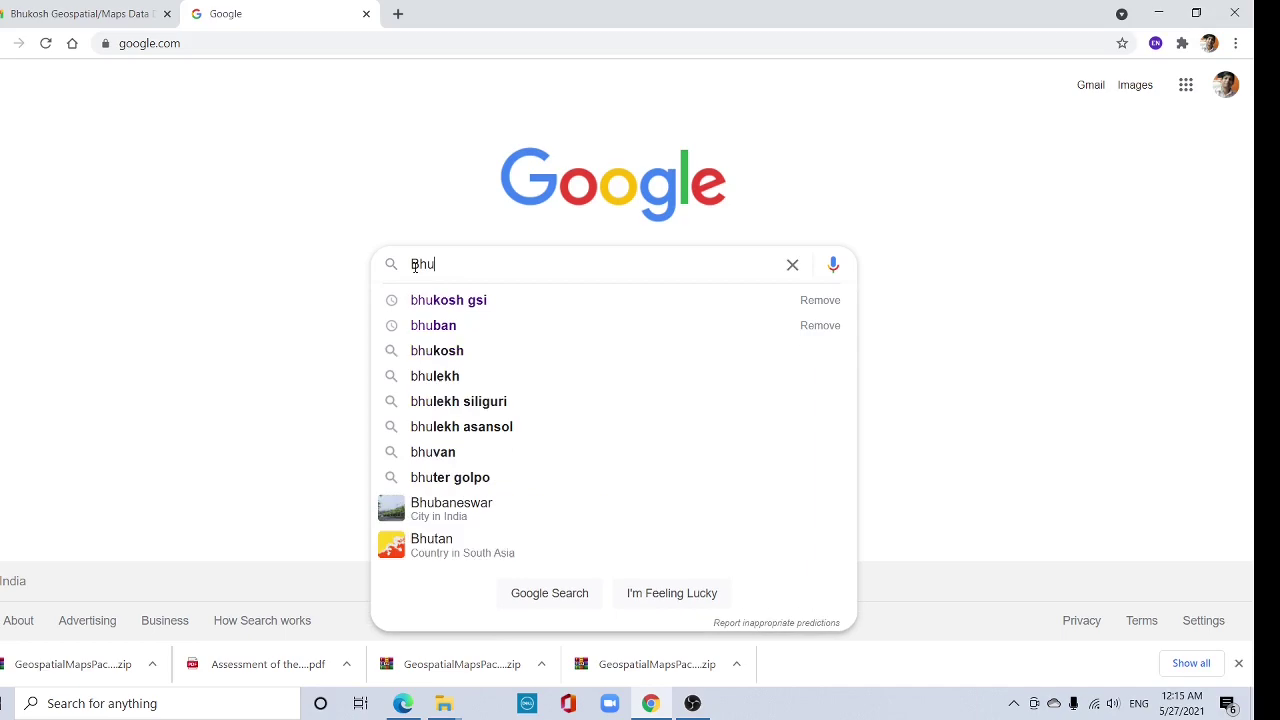
left_click(440, 301)
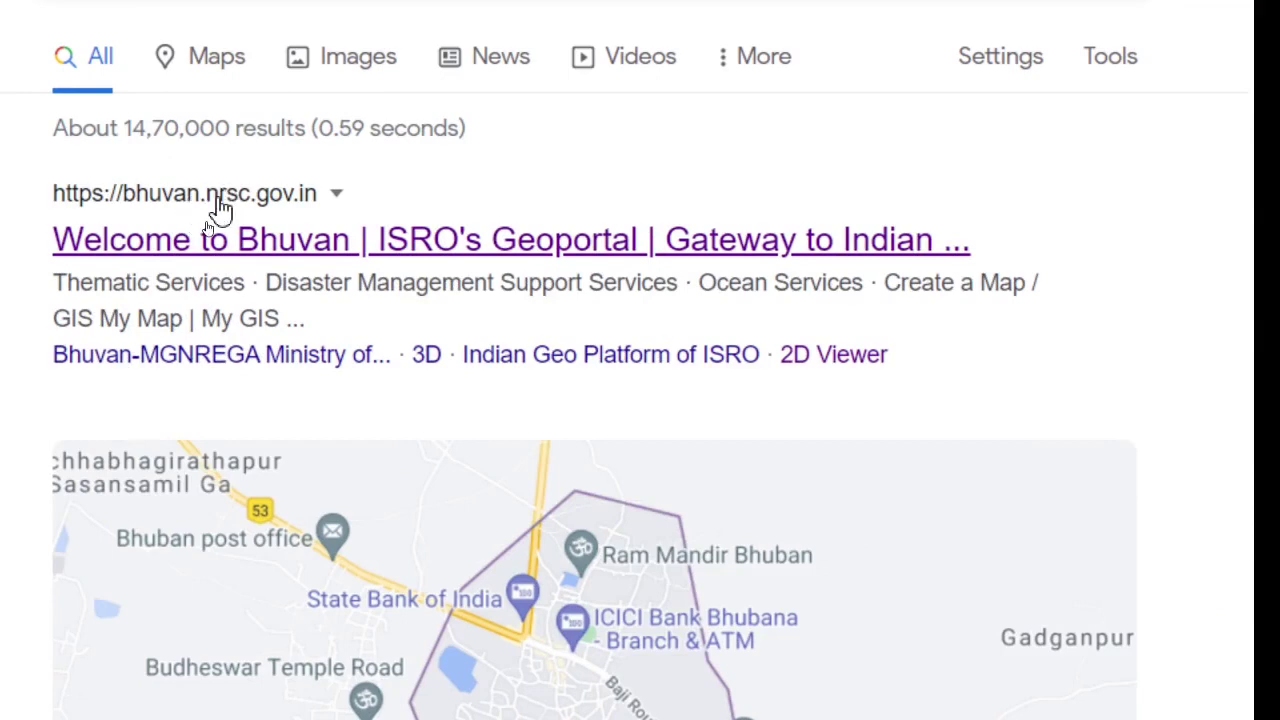
left_click(243, 238)
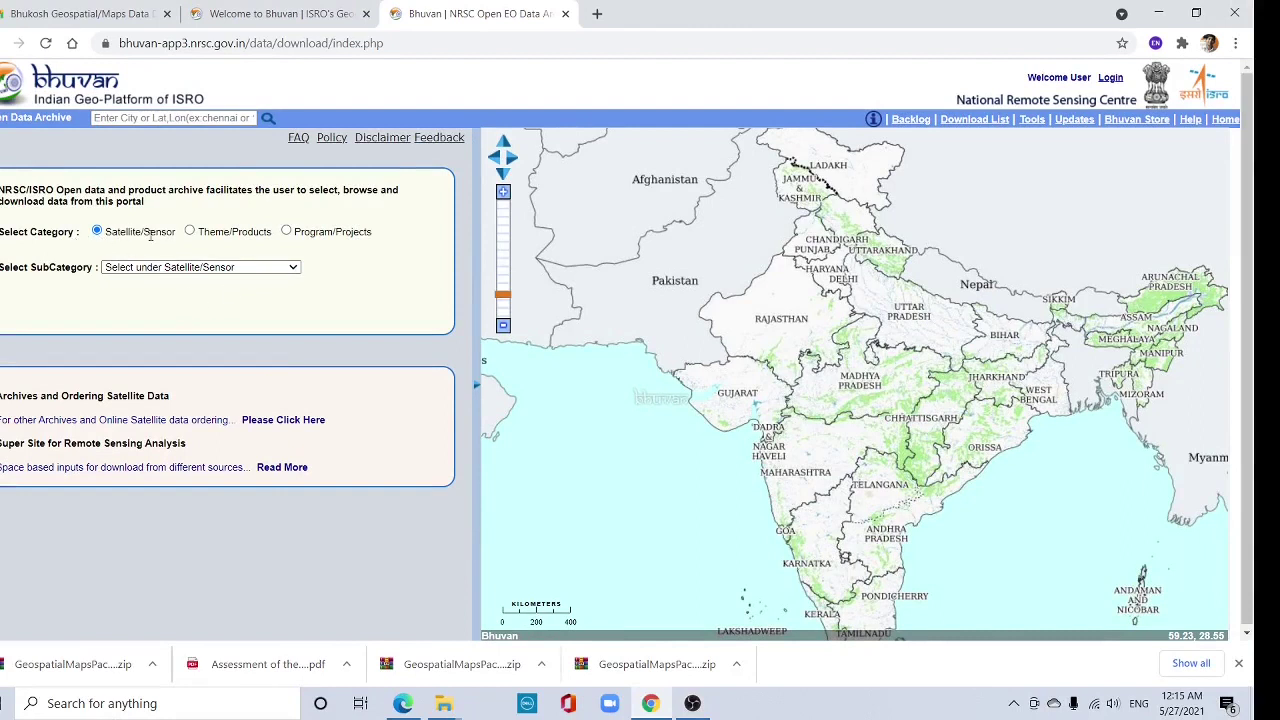
- Choose Cartosat-1 subcategory and CartoDEM All Versions product, then select the area by Tiles
left_click(218, 268)
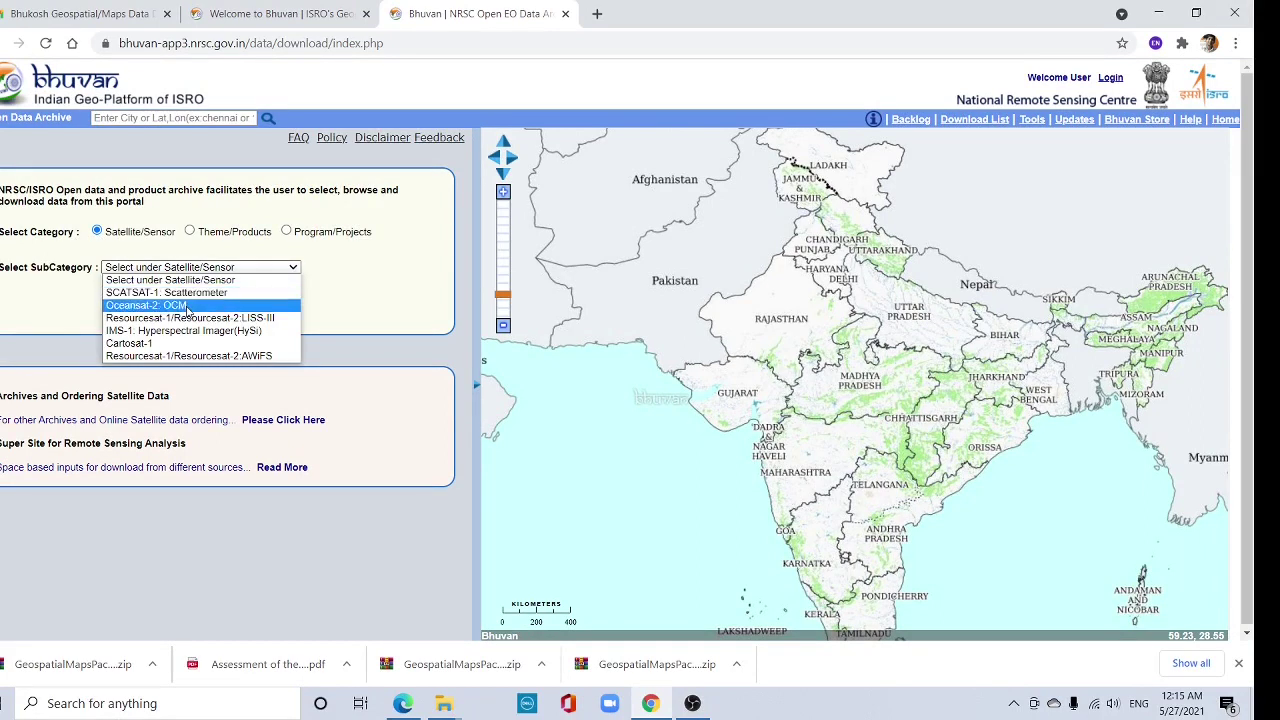
left_click(185, 344)
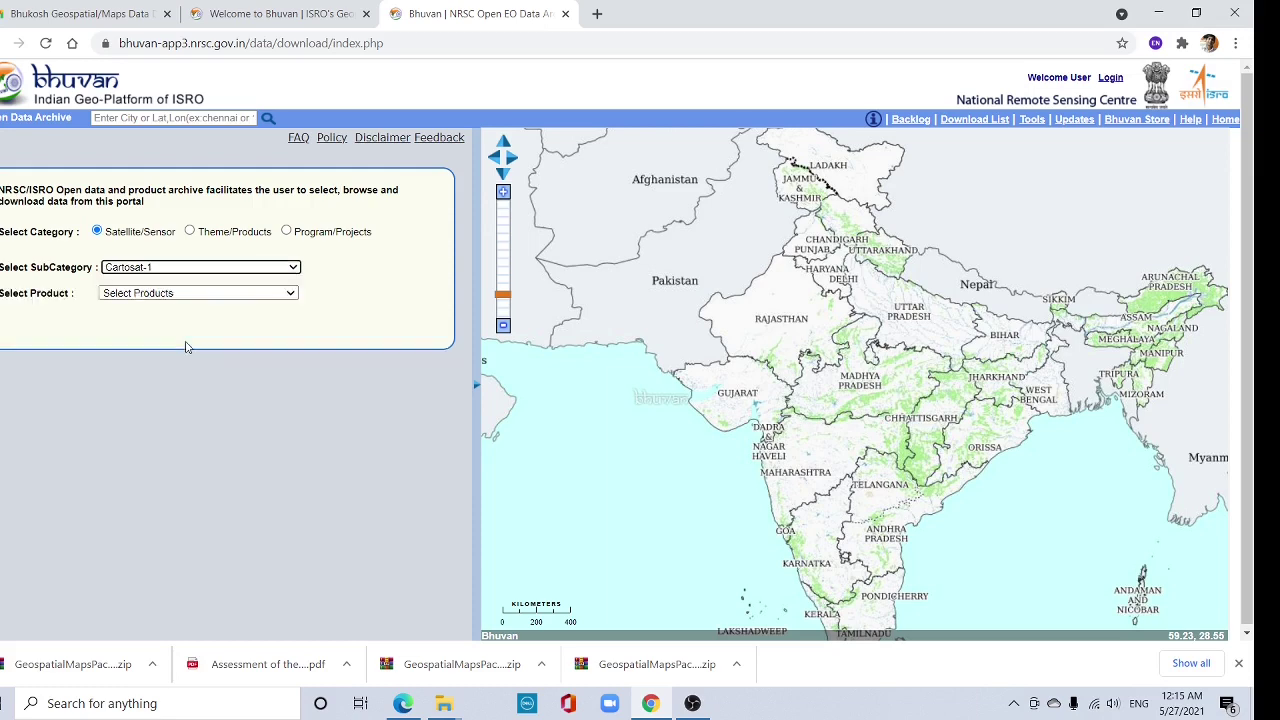
left_click(279, 294)
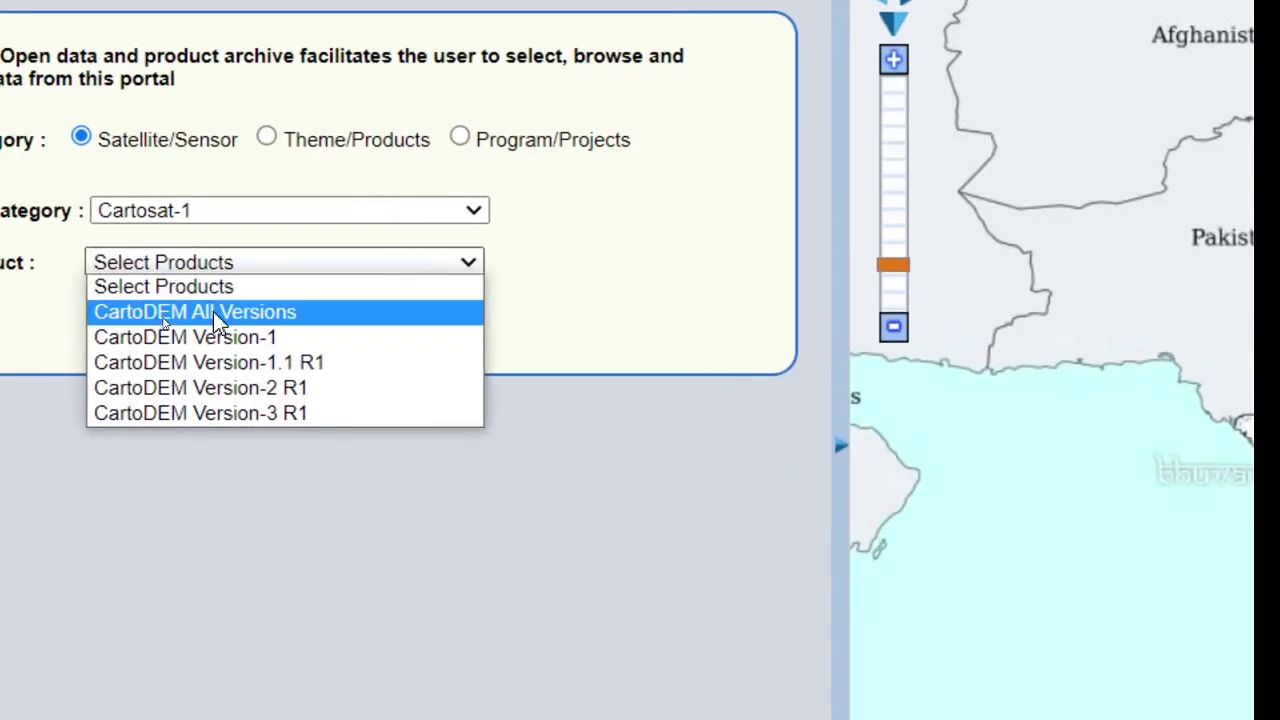
left_click(165, 320)
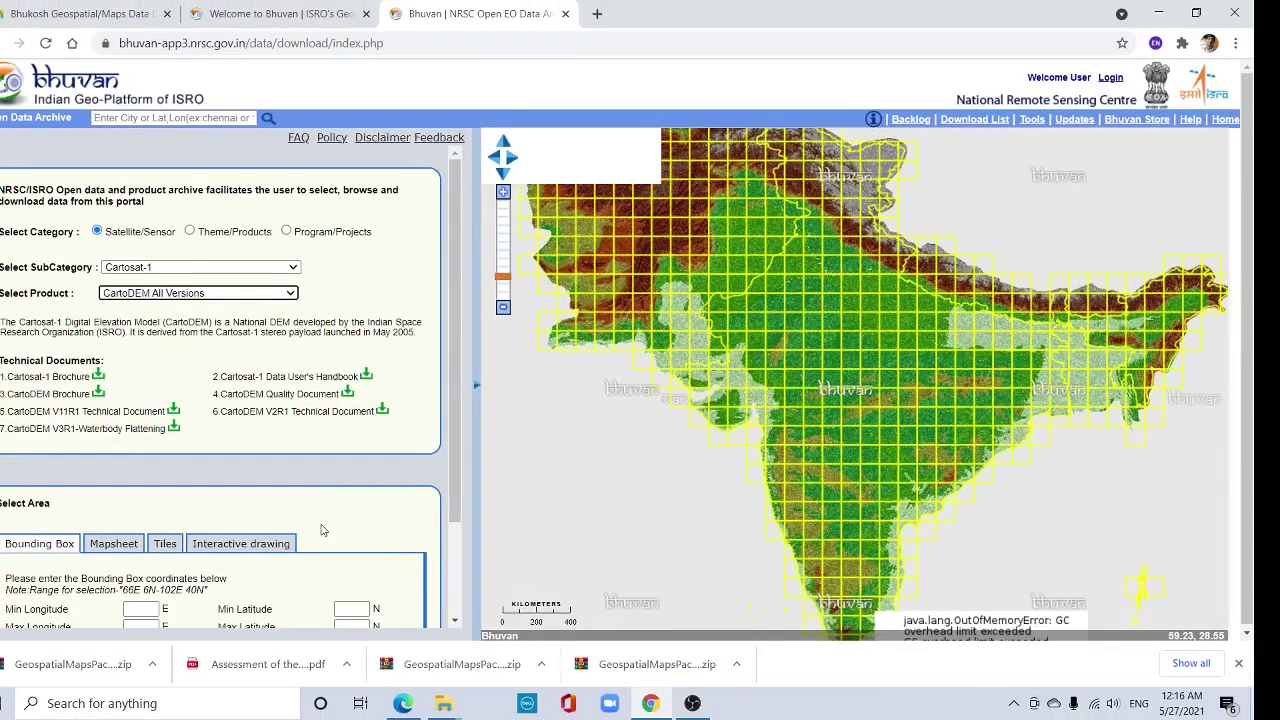
scroll(322, 530, "down", 2)
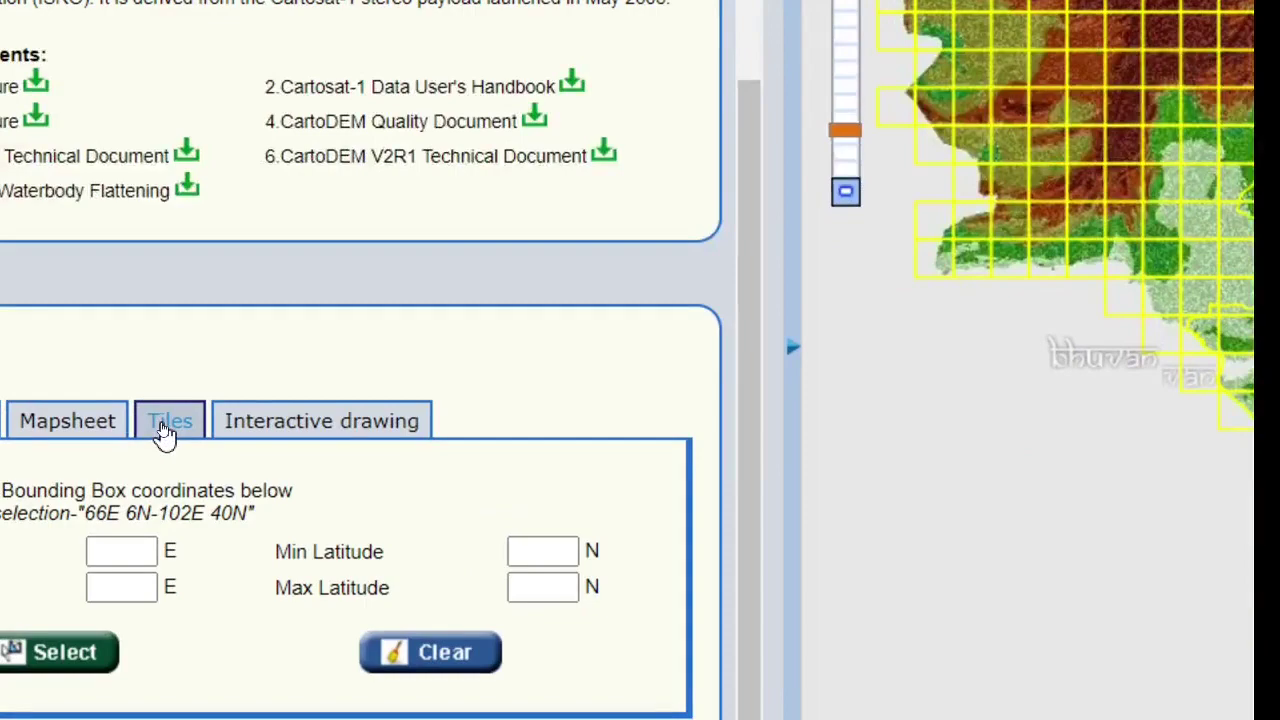
left_click(165, 430)
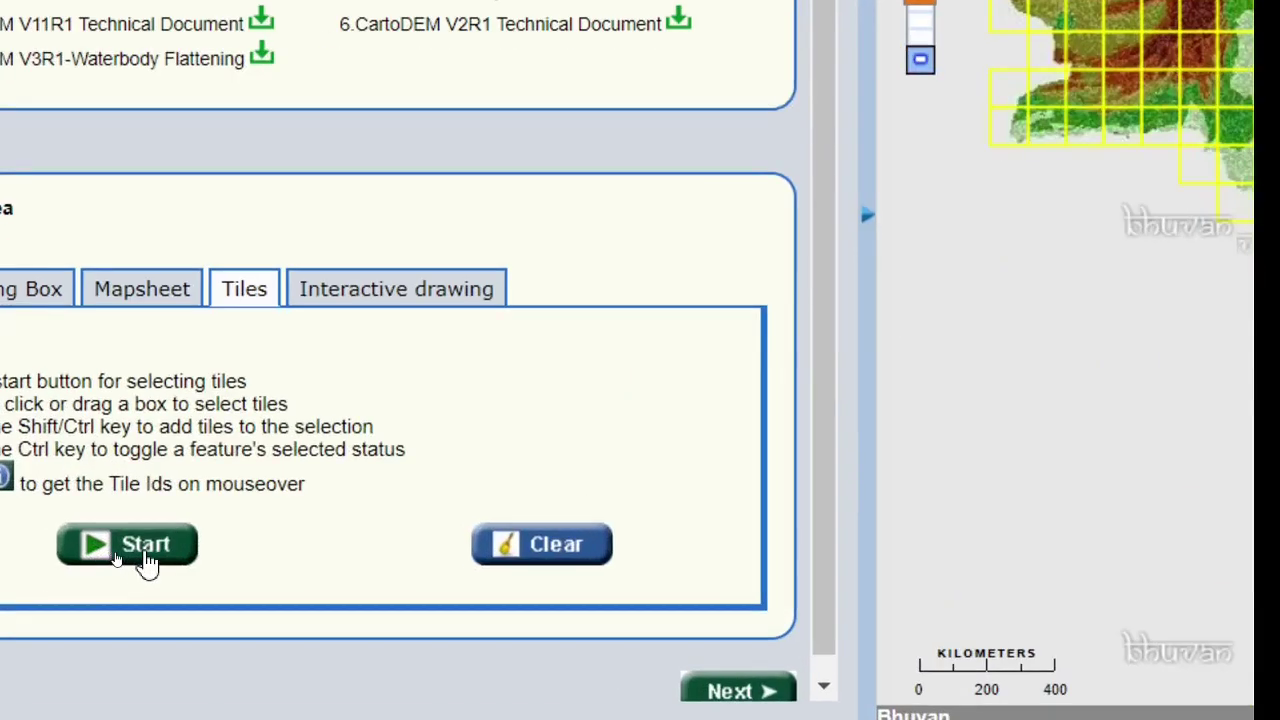
- Select the G45E tile over Darjeeling and tick its Ver:3 R1 CartoDEM version
left_click(113, 556)
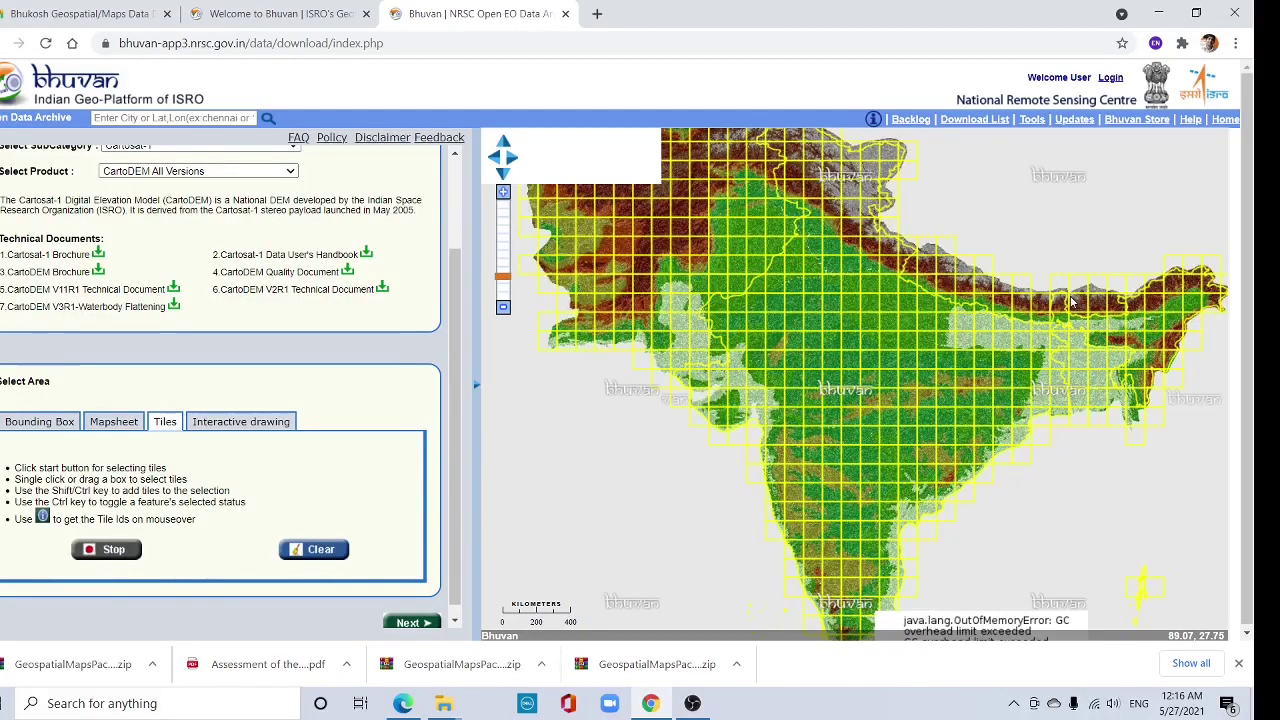
scroll(1071, 302, "up", 2)
scroll(1071, 302, "up", 3)
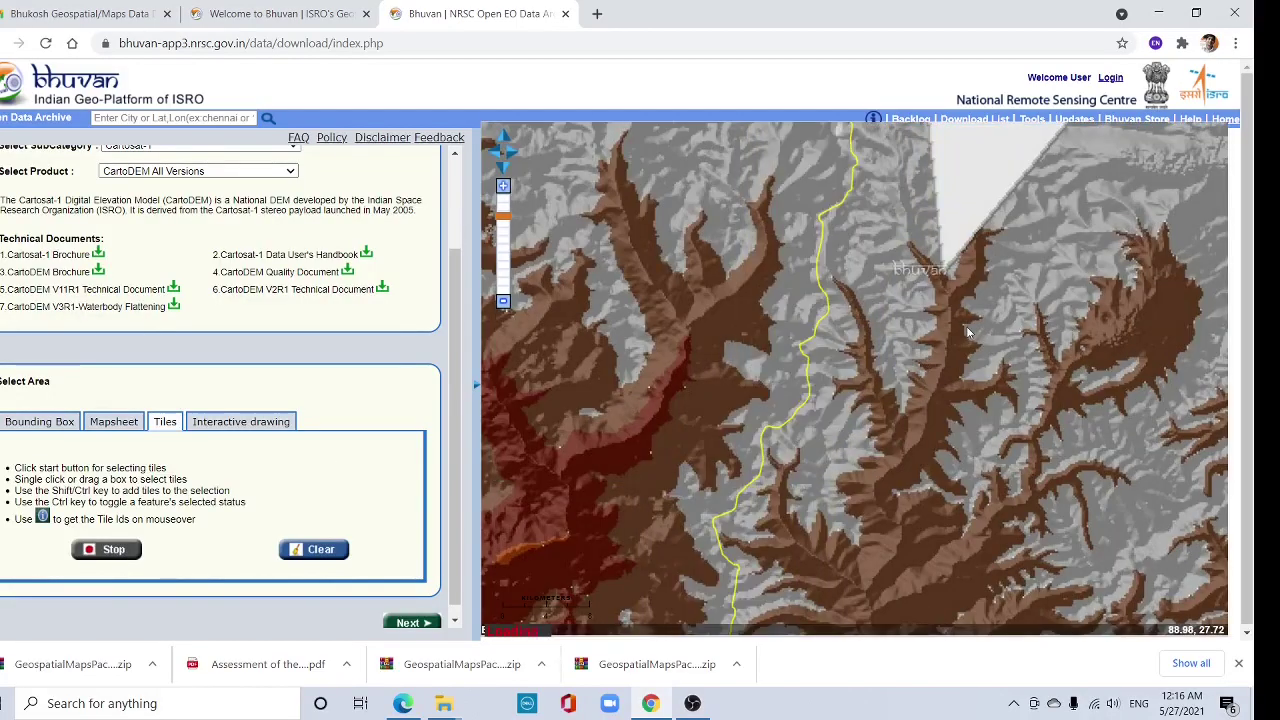
scroll(968, 332, "down", 2)
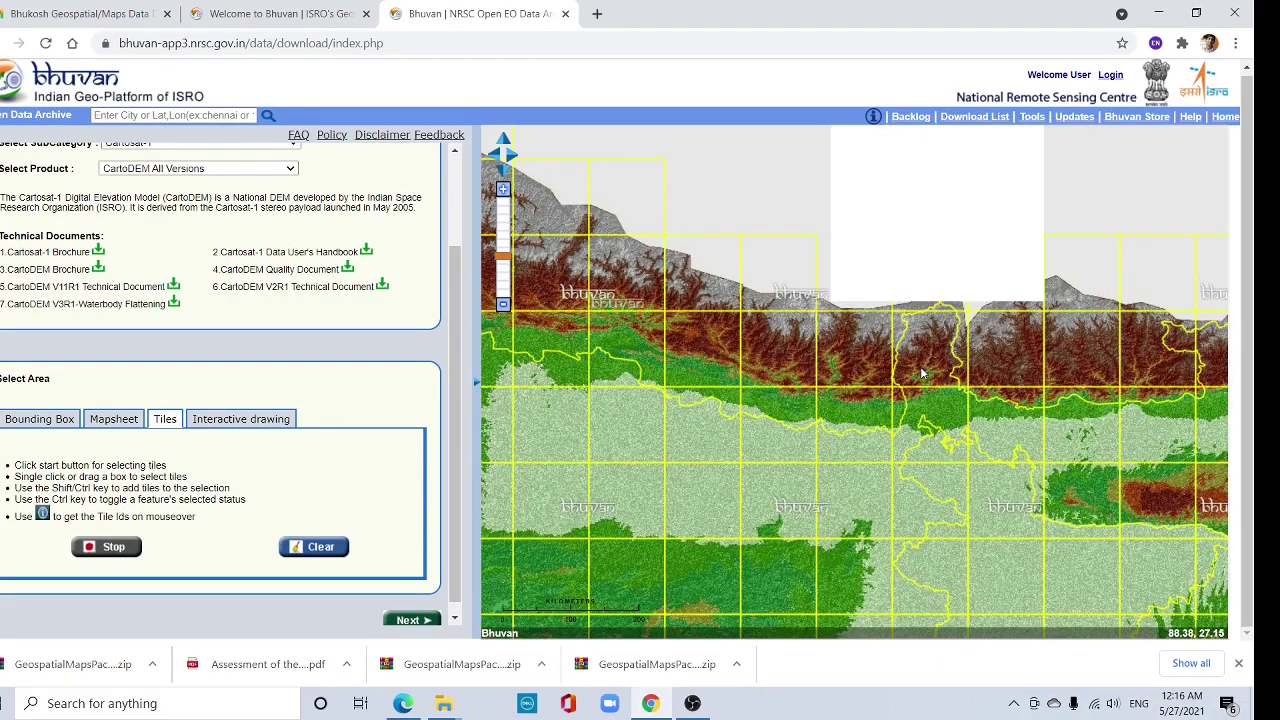
left_click(922, 372)
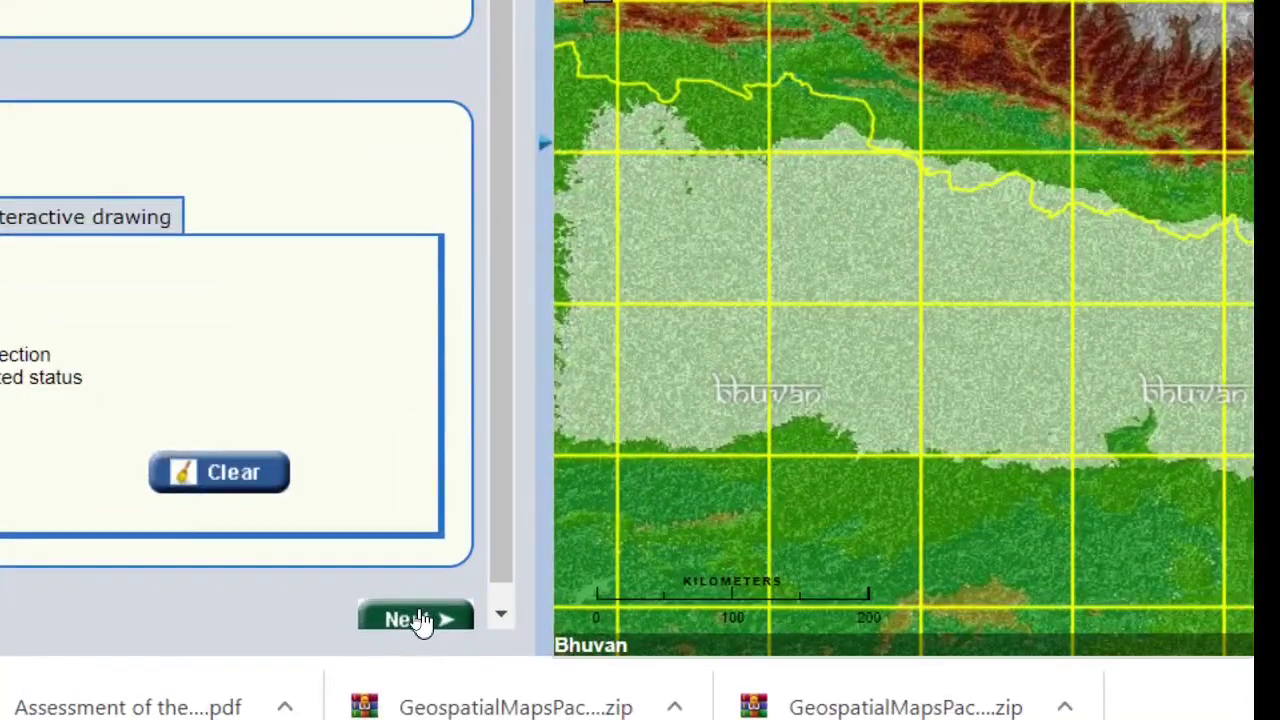
left_click(417, 620)
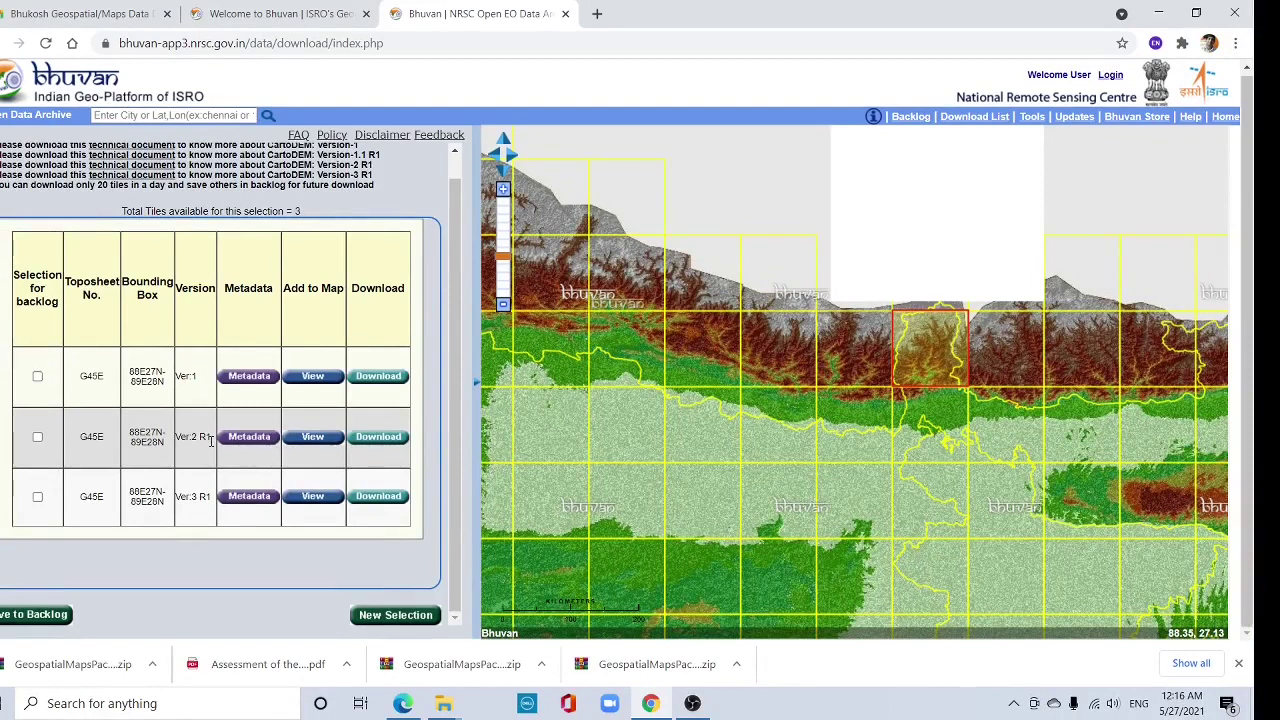
scroll(110, 268, "up", 1)
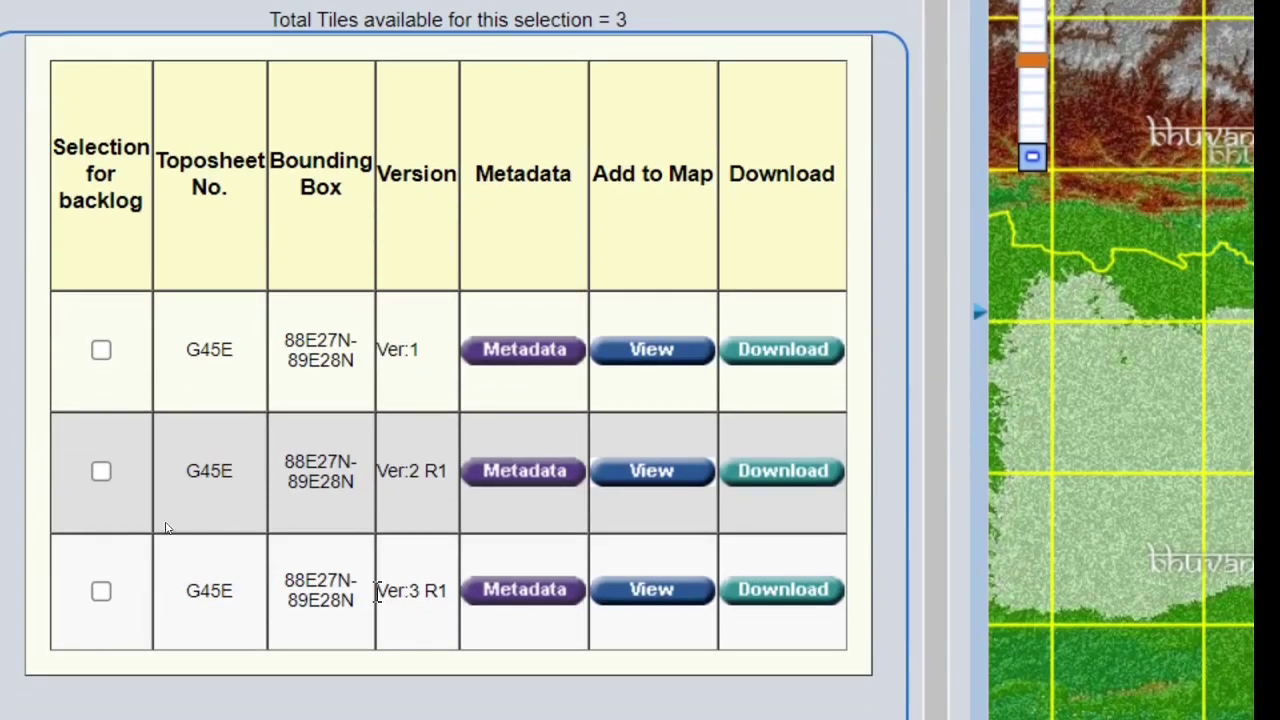
left_click(101, 591)
- Sign in to Bhuvan with the saved account and download the Ver:3 R1 G45E tile
left_click(776, 590)
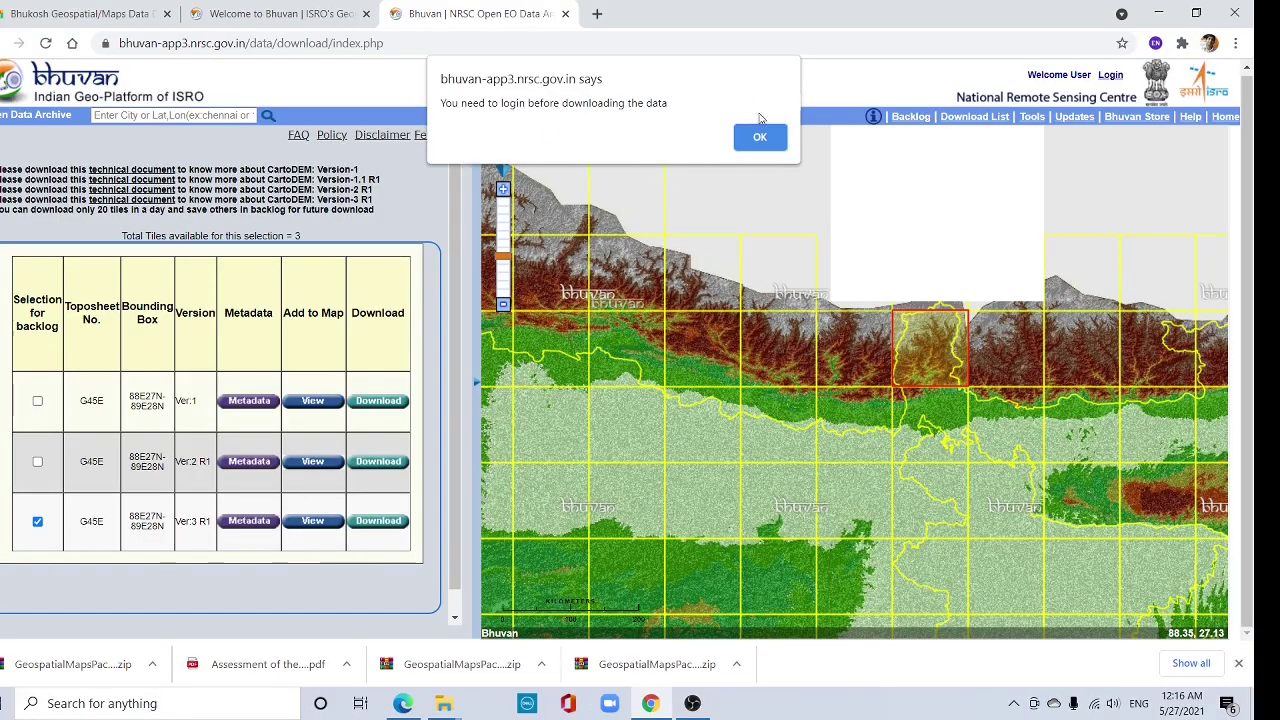
left_click(760, 138)
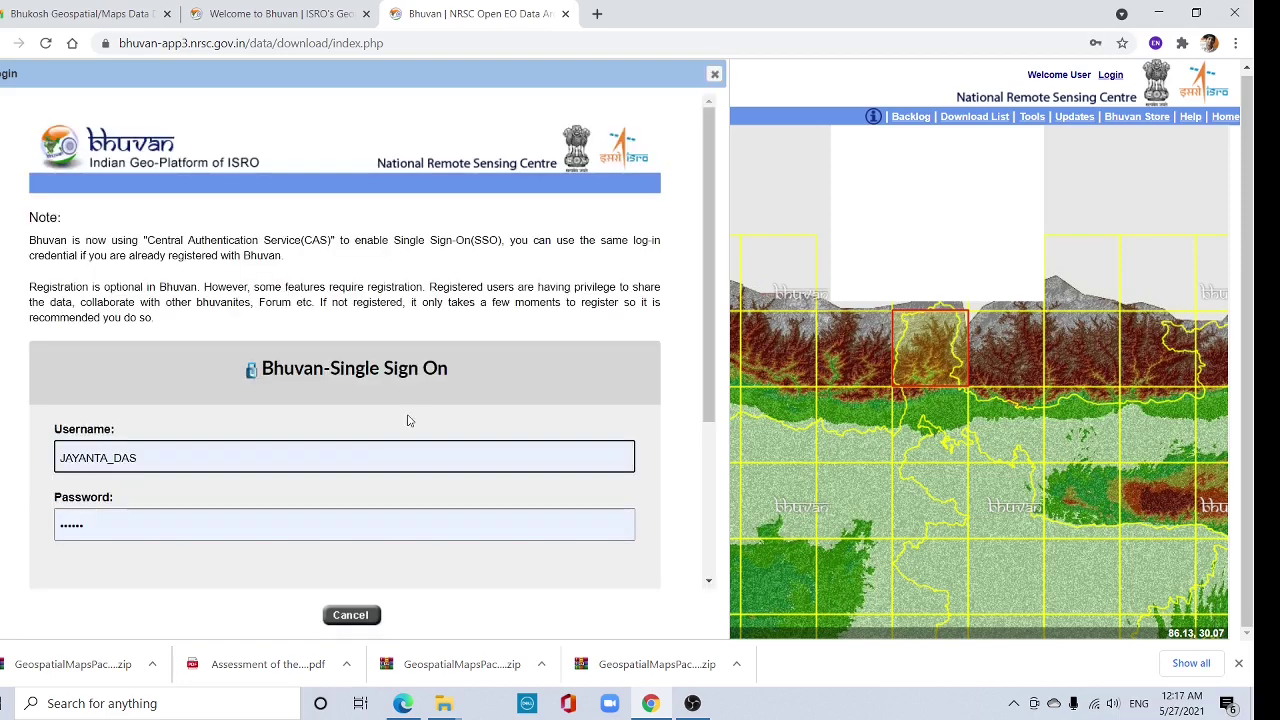
scroll(234, 406, "down", 3)
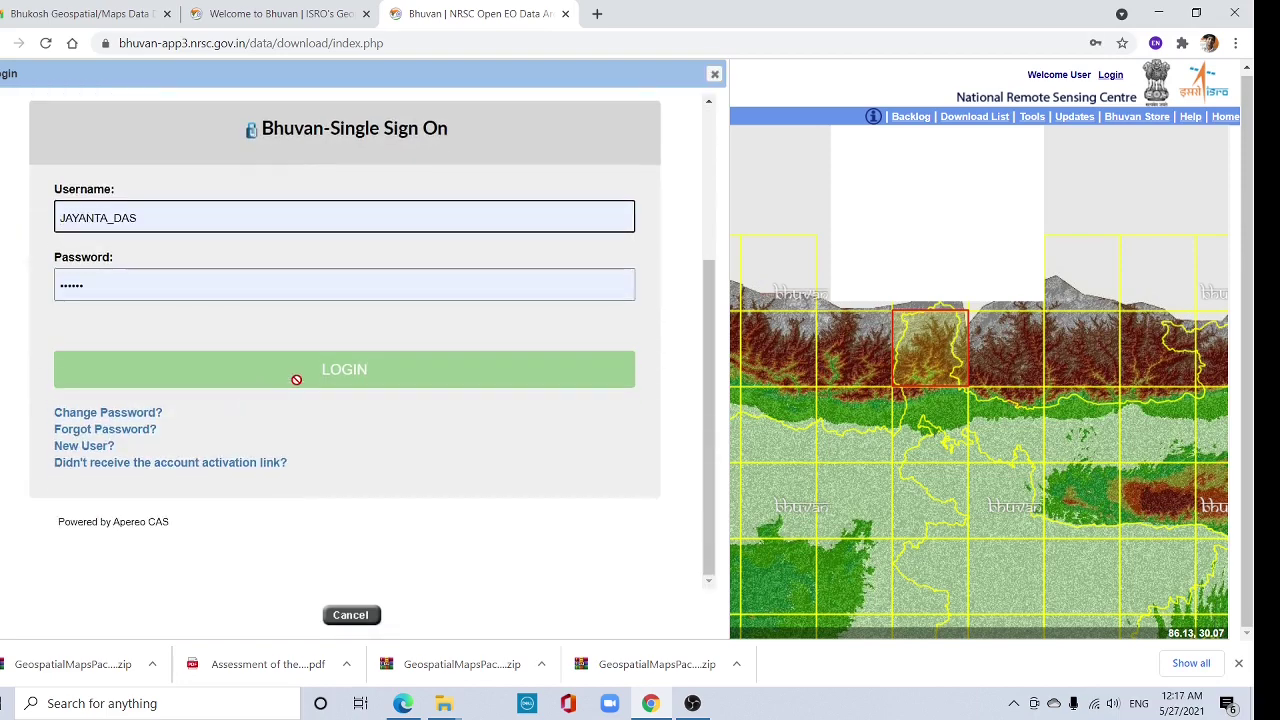
left_click(169, 283)
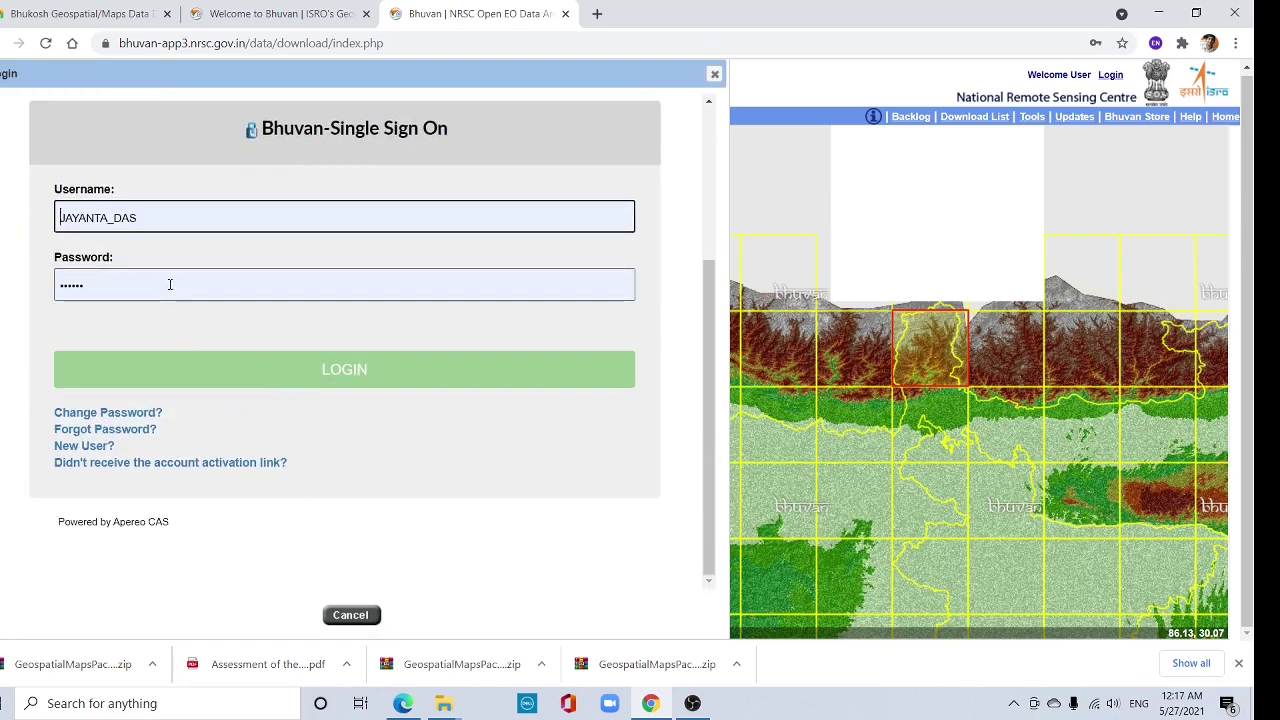
left_click(120, 330)
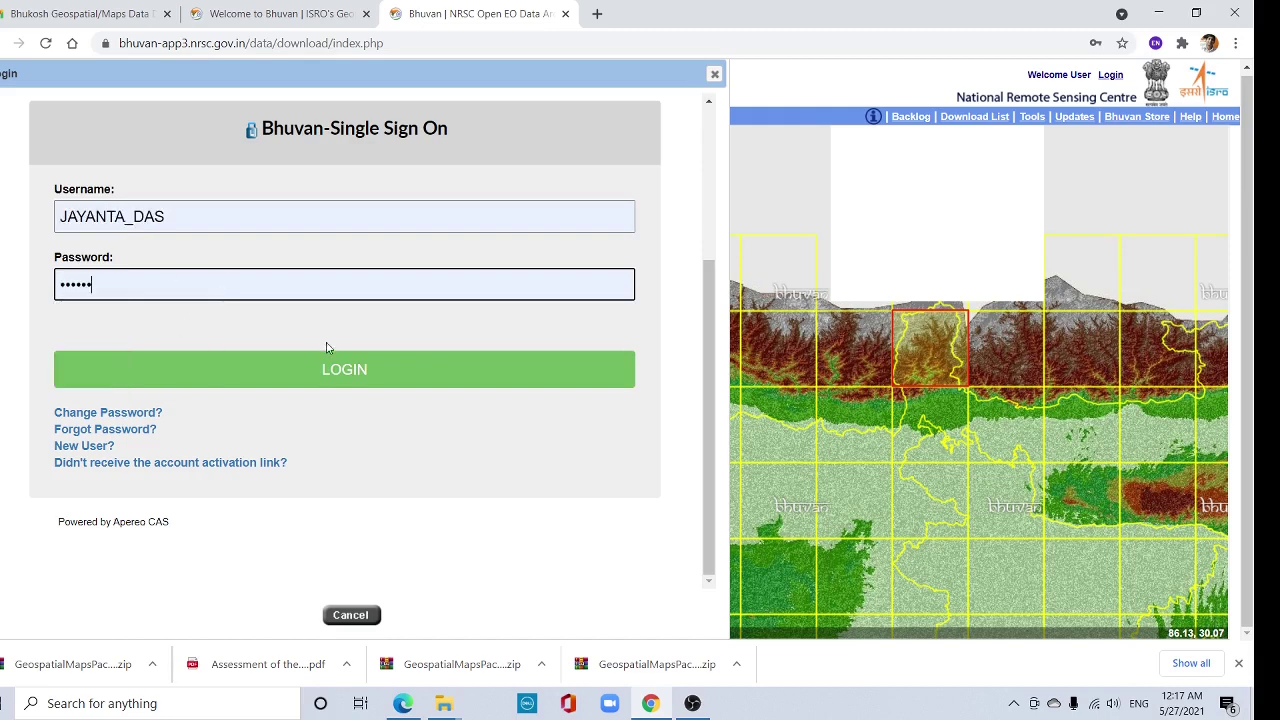
left_click(359, 372)
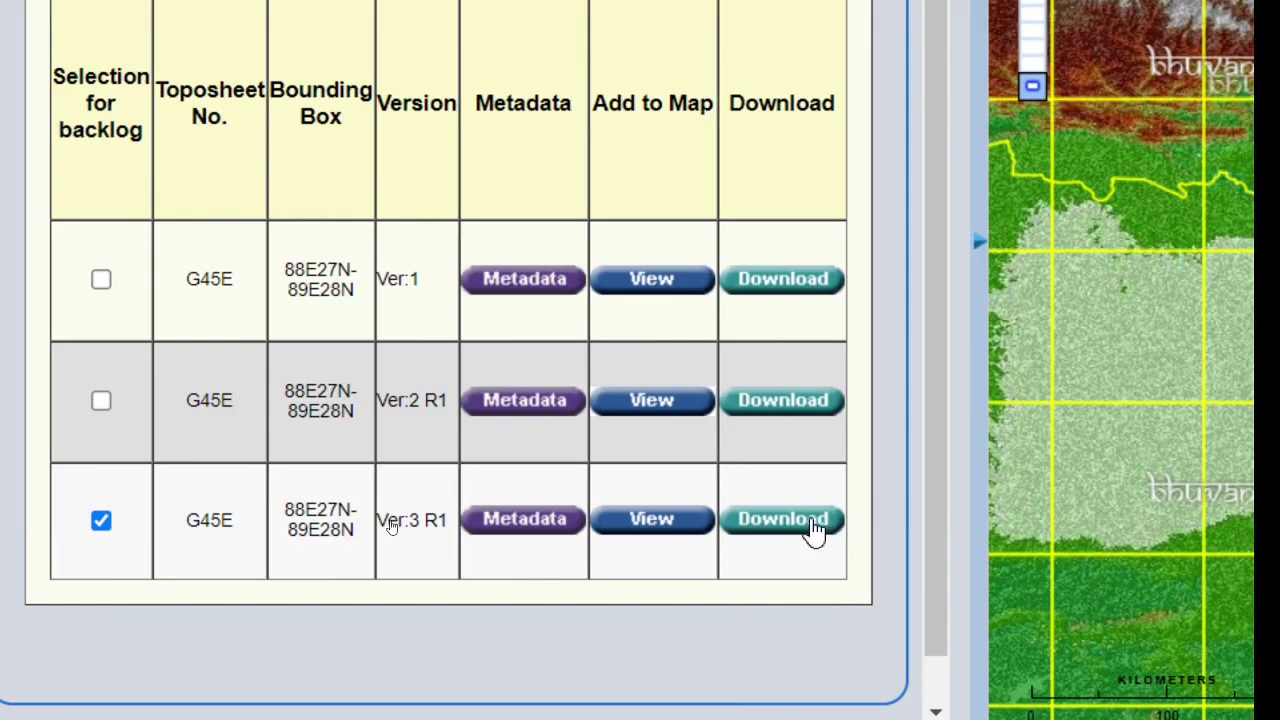
left_click(808, 533)
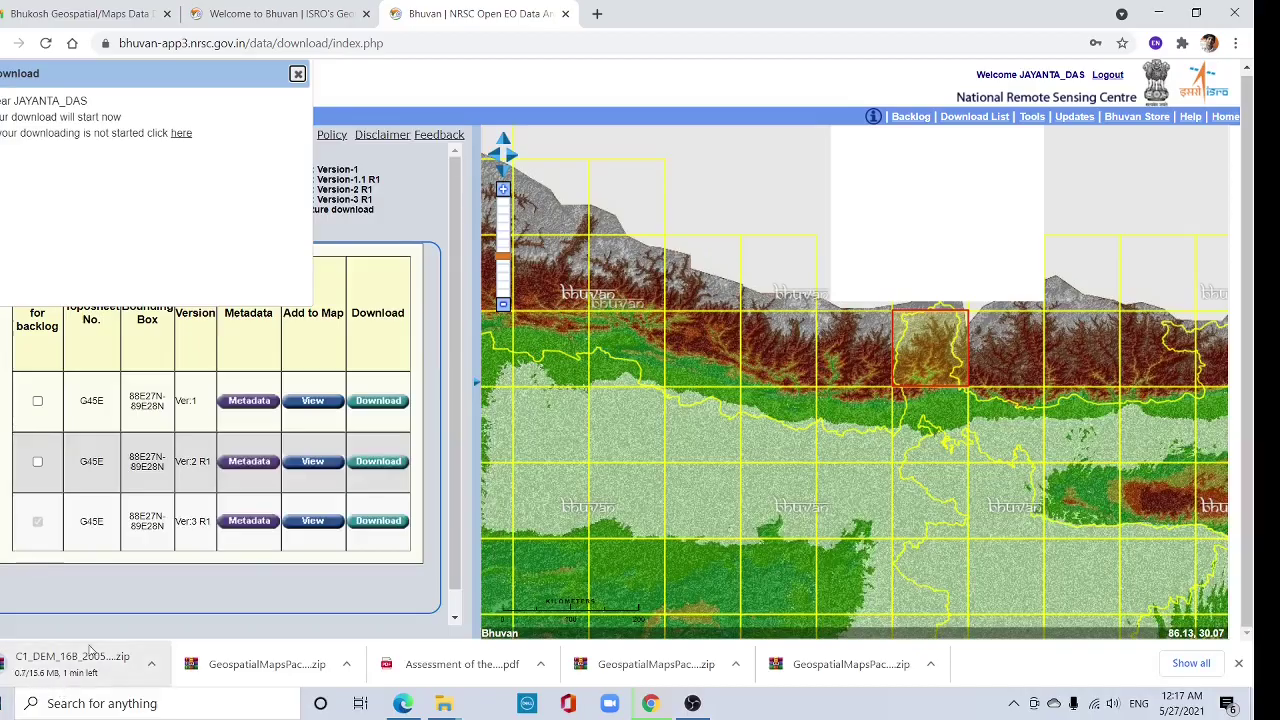
left_click(84, 704)
- Launch ArcMap 10.4.1 from a search for 'Arcma' and dismiss Getting Started
type("Arcmap")
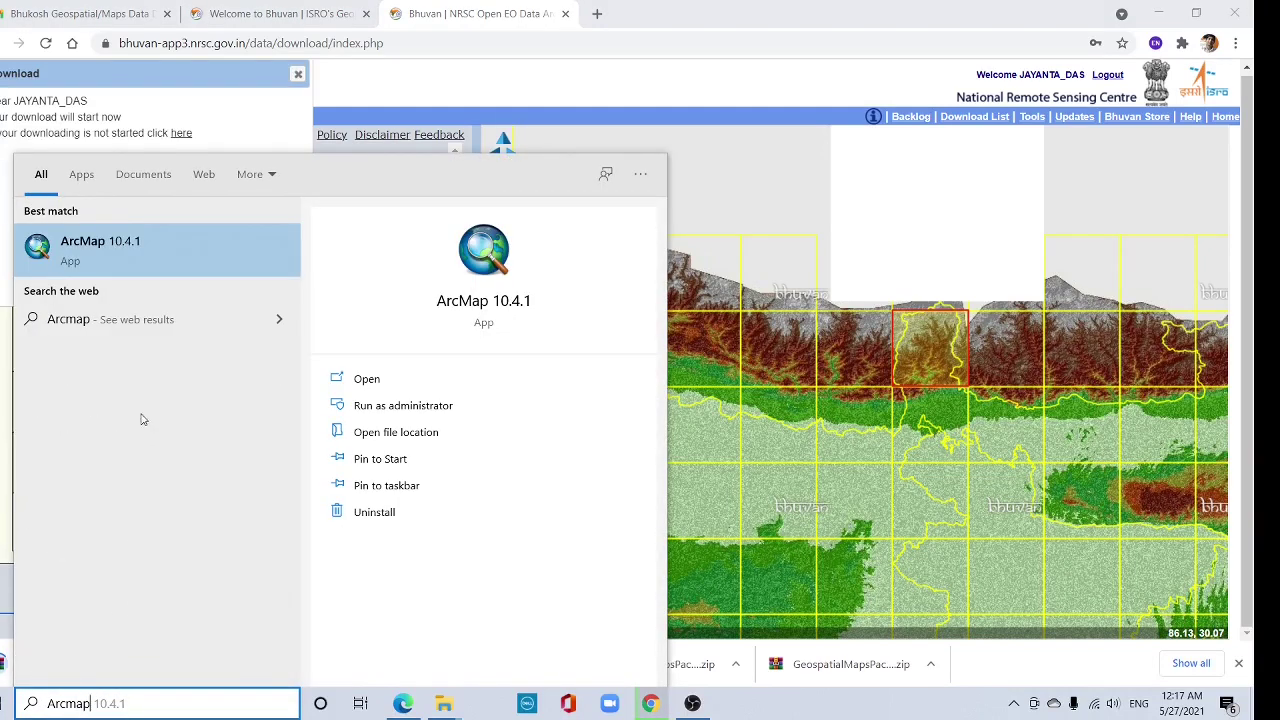
left_click(137, 263)
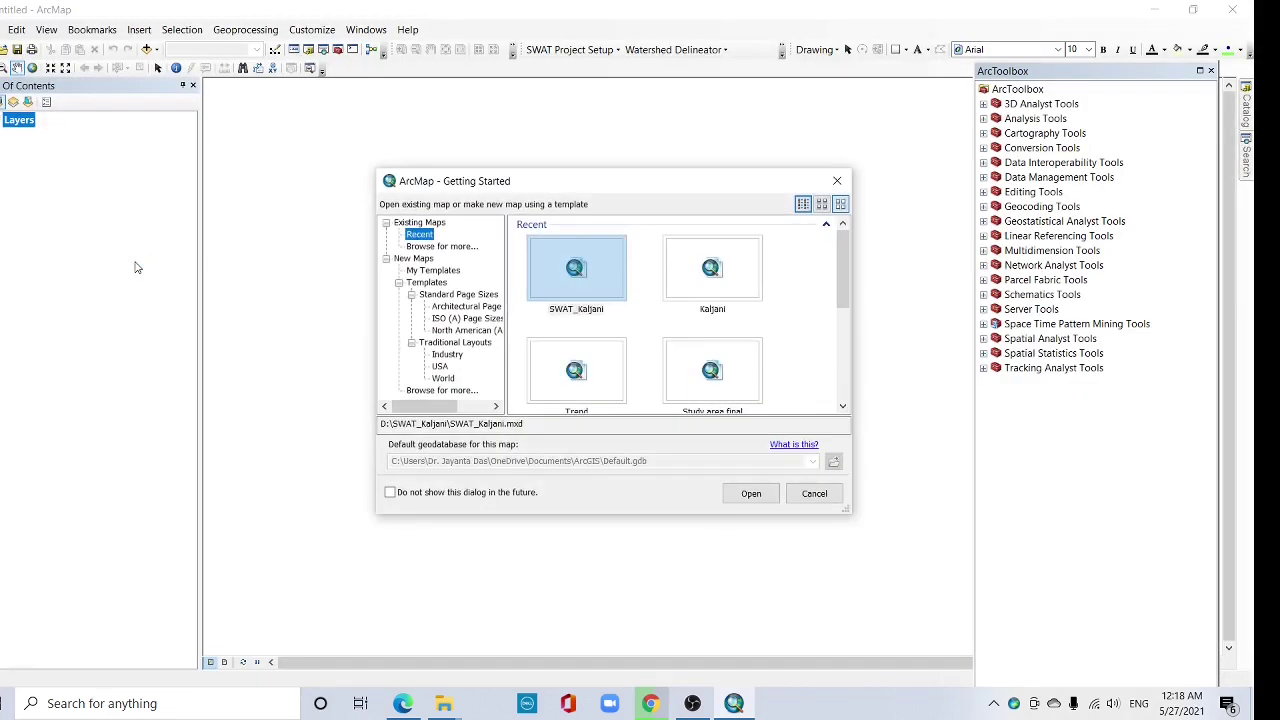
left_click(836, 182)
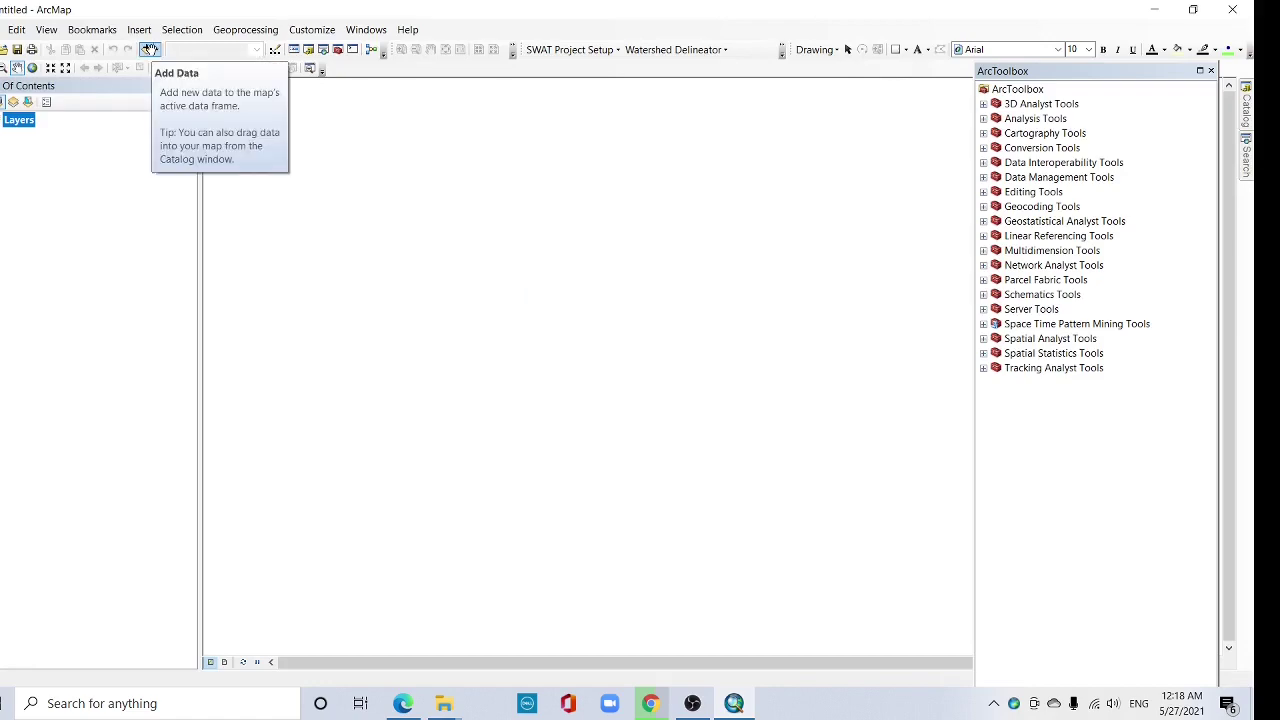
- Add Landslide Point.shp from Landslide point data > GeospatialMapsPackage, then return to Bhuvan
left_click(149, 49)
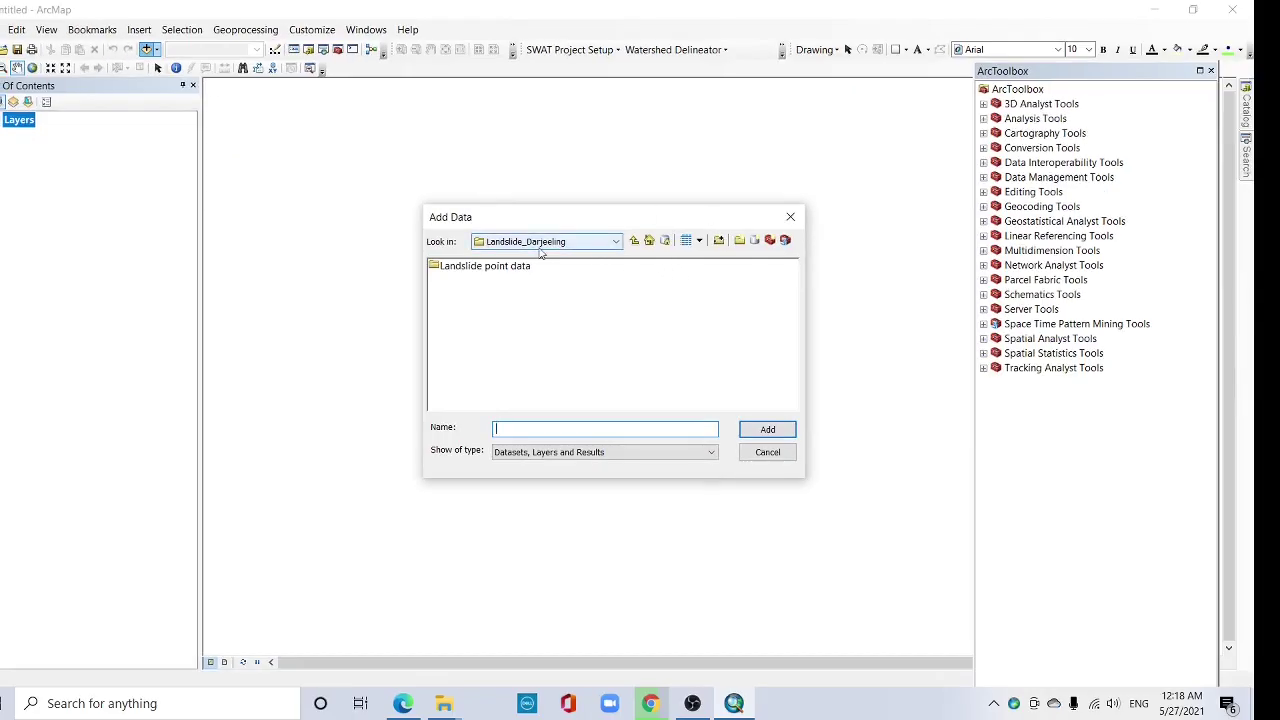
double_click(496, 270)
double_click(496, 270)
left_click(496, 266)
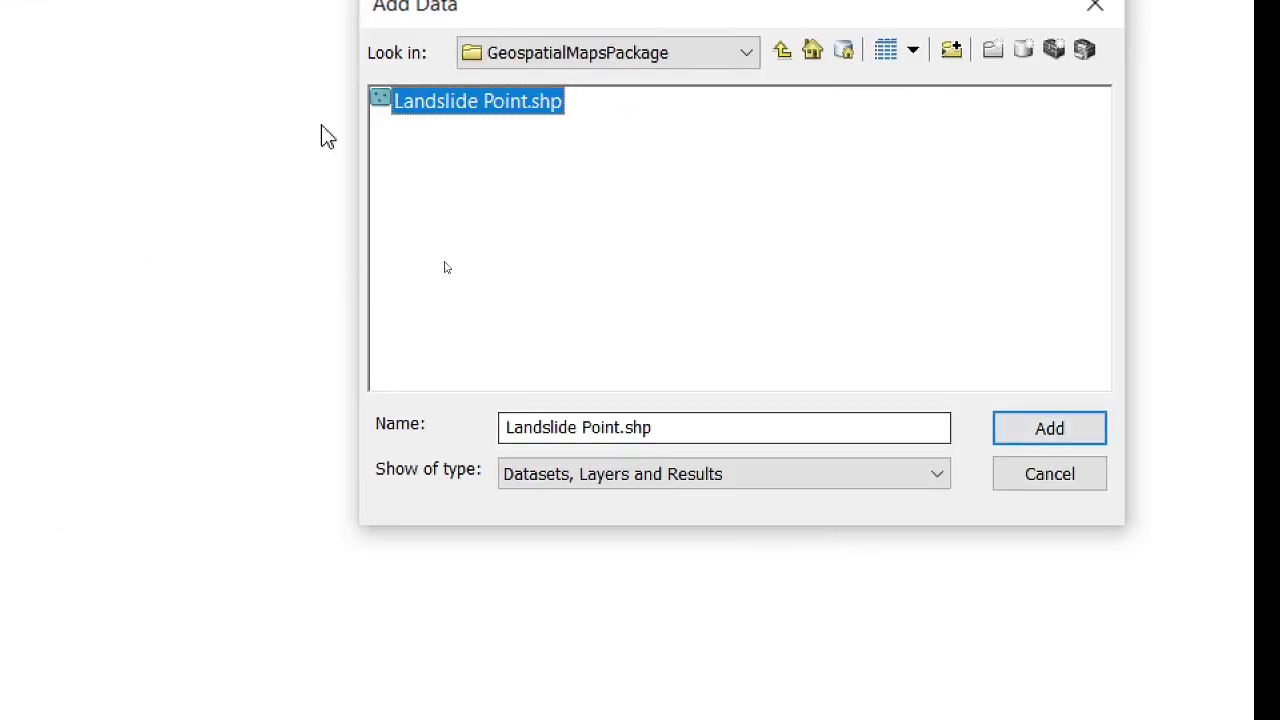
left_click(1030, 453)
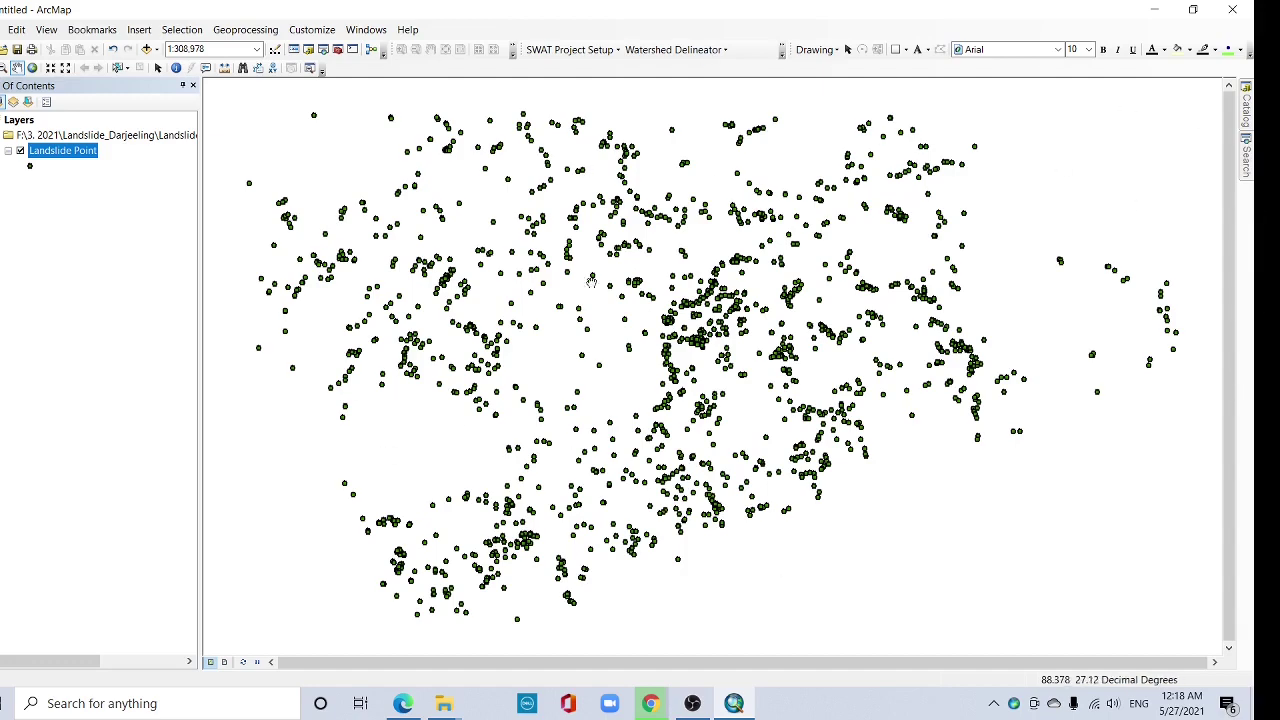
mouse_move(734, 703)
left_click(650, 703)
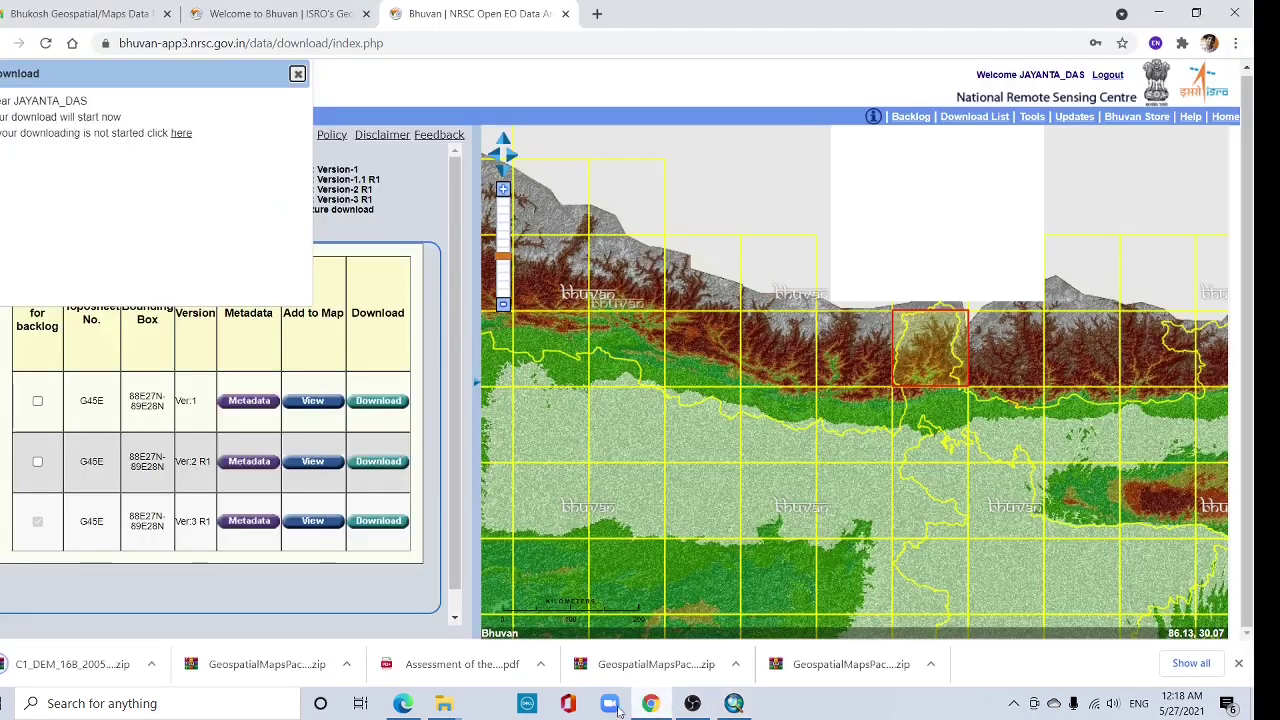
- Reveal the downloaded DEM zip and browse to Research (F:) > 3. 2021 > Landslide_Darjeeling
left_click(151, 665)
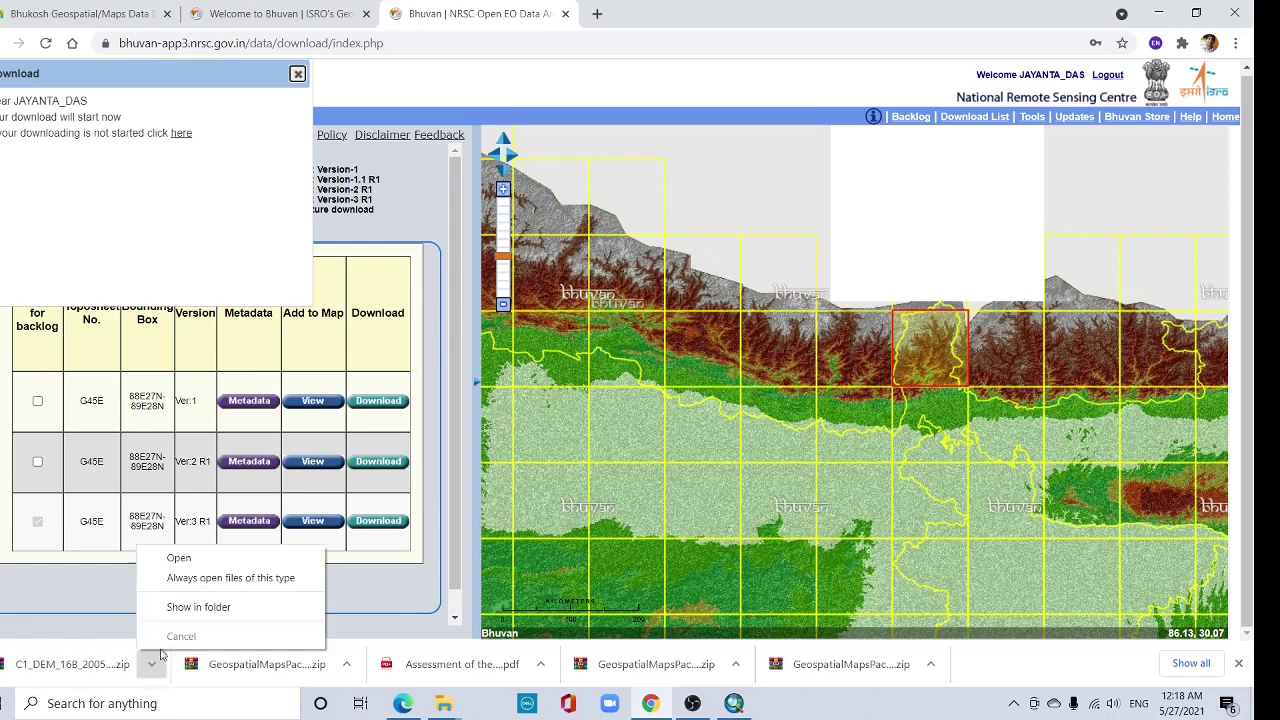
left_click(204, 608)
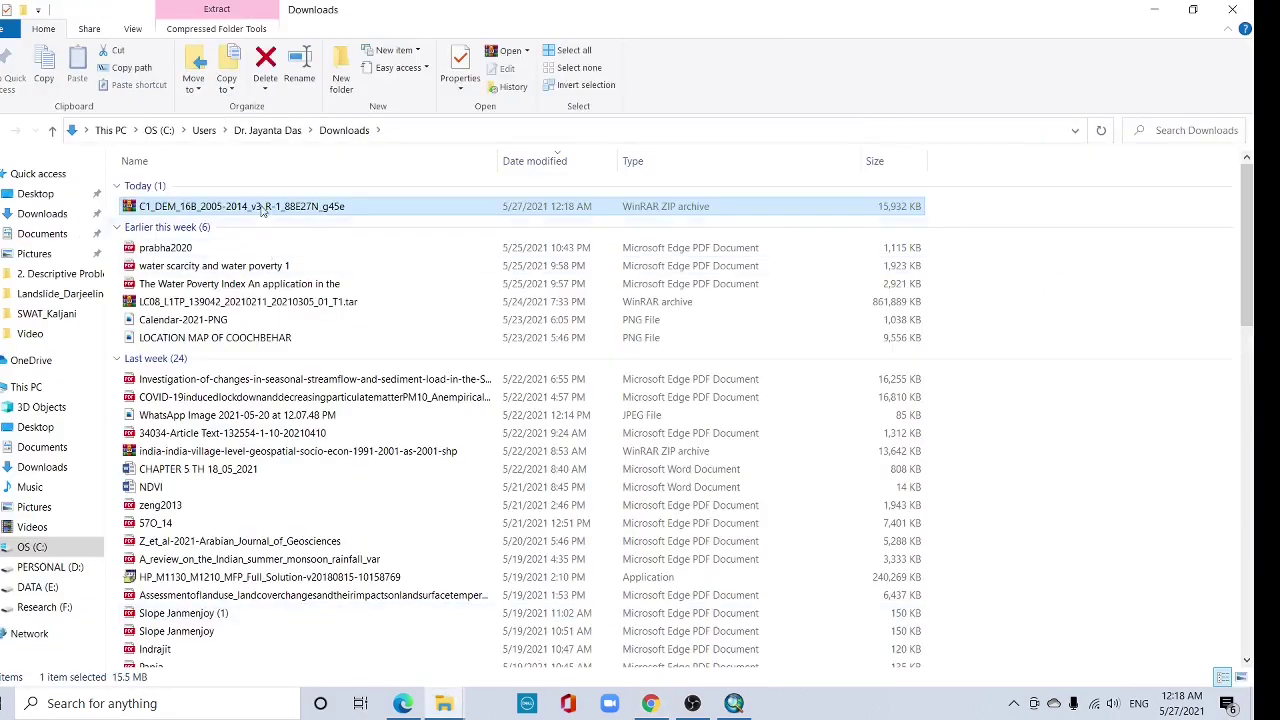
left_click(44, 607)
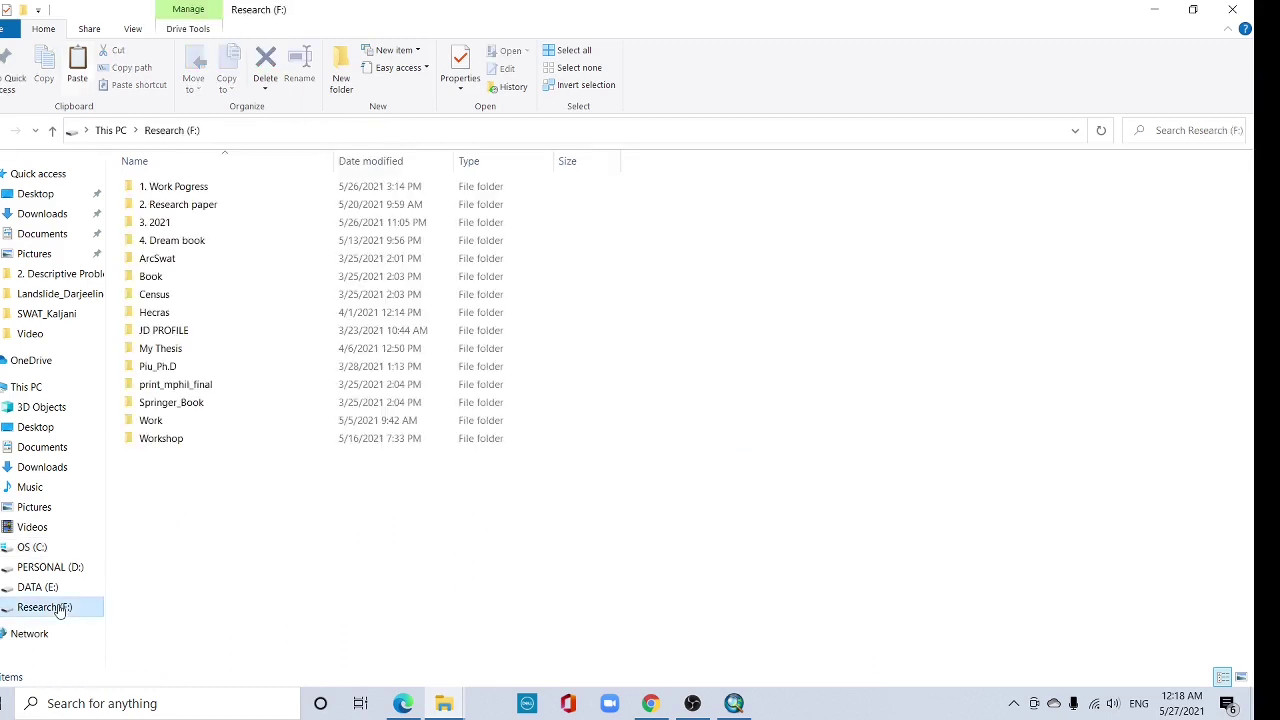
double_click(157, 222)
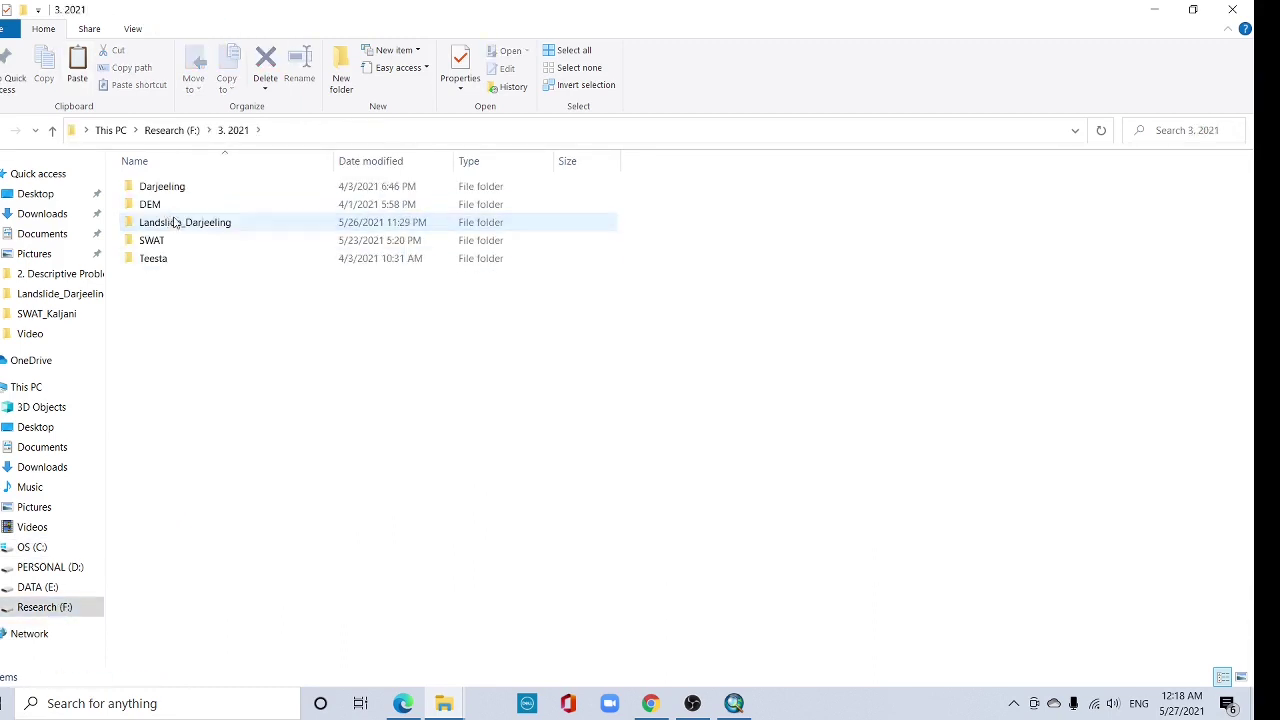
double_click(175, 223)
- Create a new folder named Cart_Dem inside Landslide_Darjeeling
right_click(195, 286)
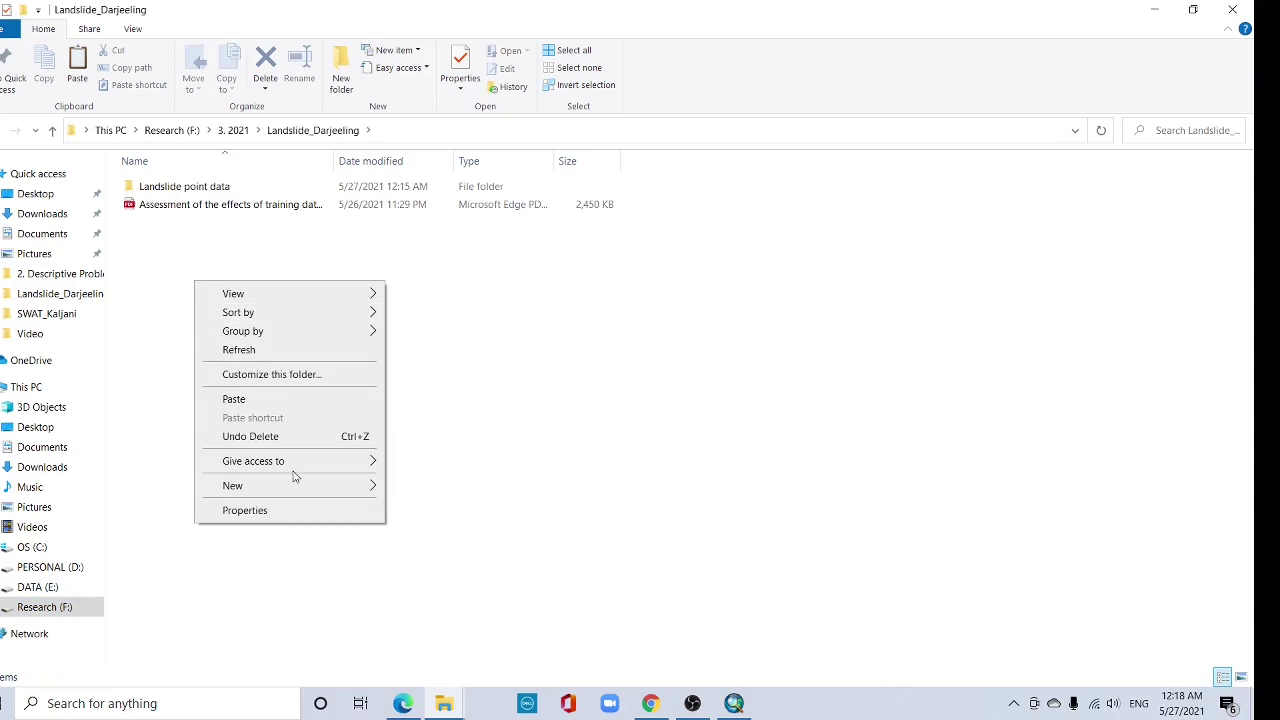
mouse_move(292, 487)
left_click(424, 254)
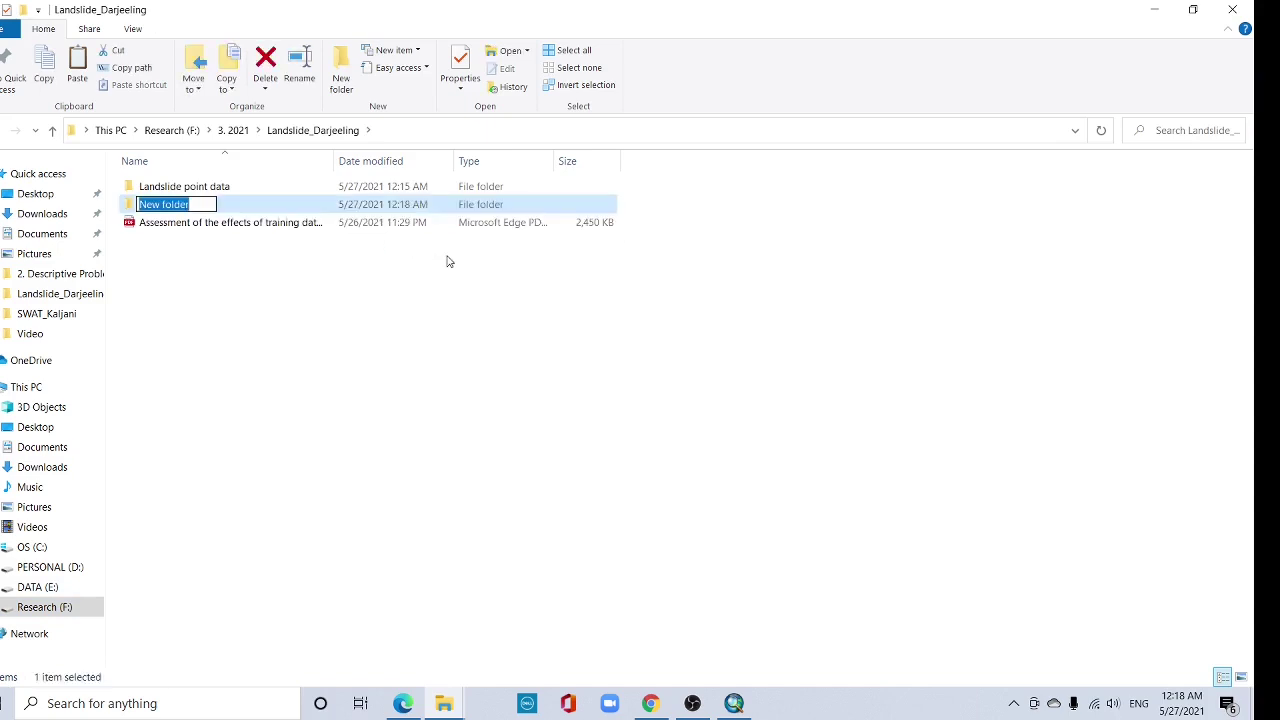
type("Cart")
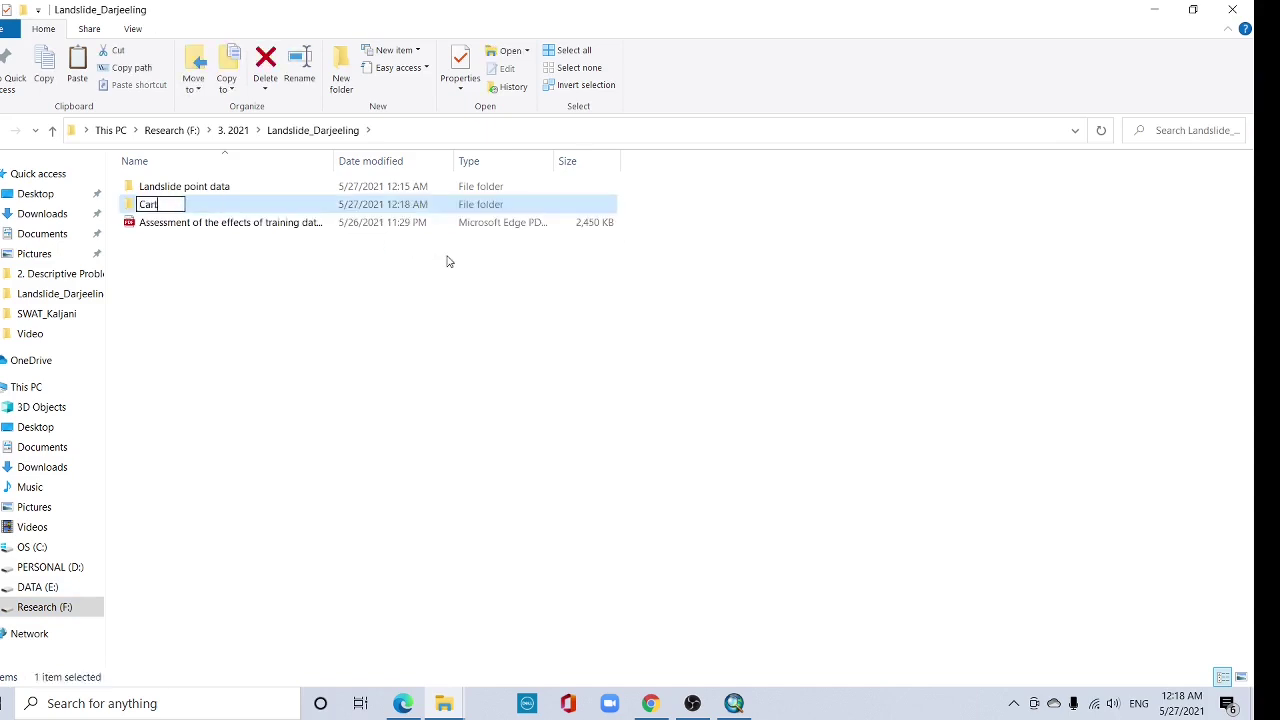
type("_Dem")
- Paste the DEM zip into Cart_Dem and extract it there
key("Return")
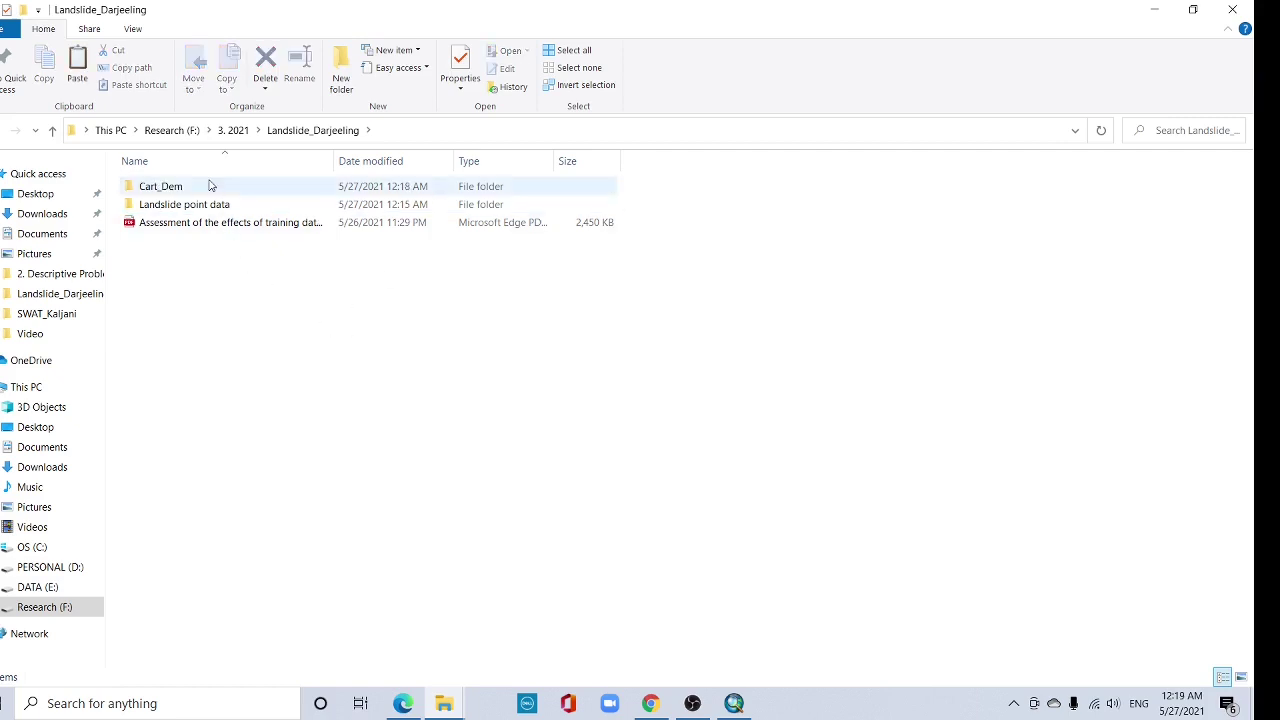
double_click(209, 187)
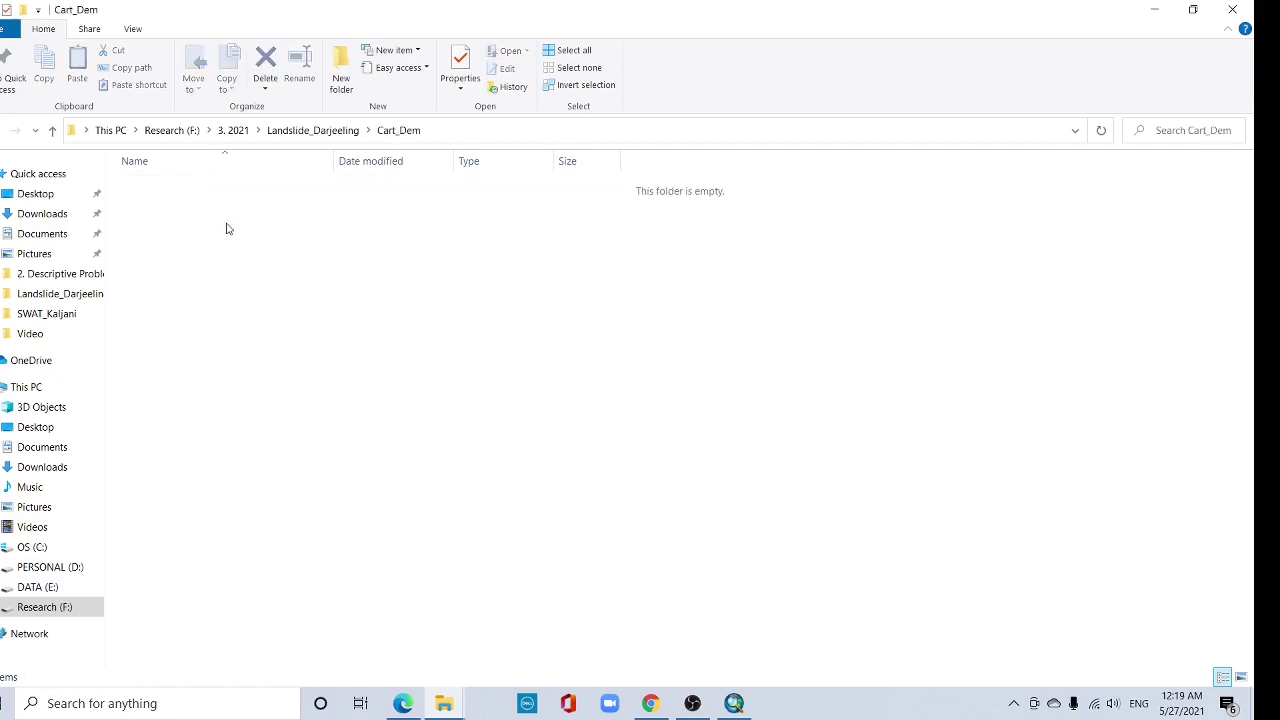
key("ctrl+v")
right_click(233, 193)
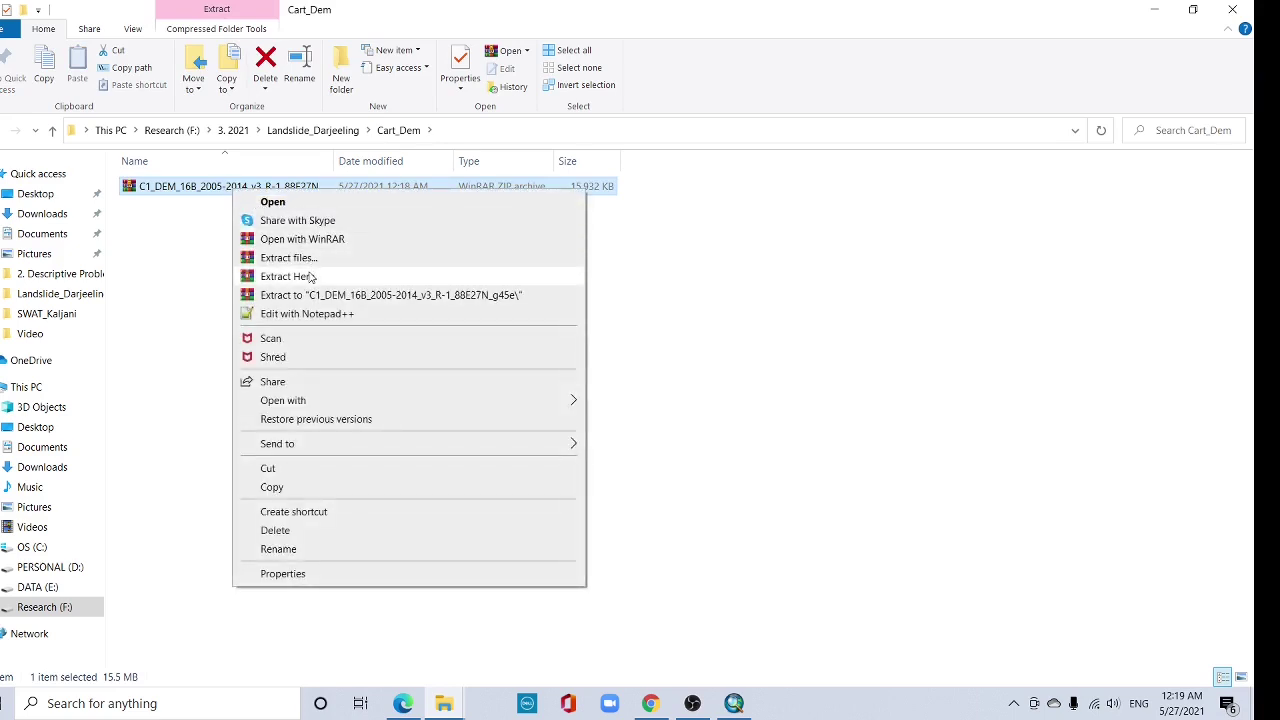
left_click(310, 279)
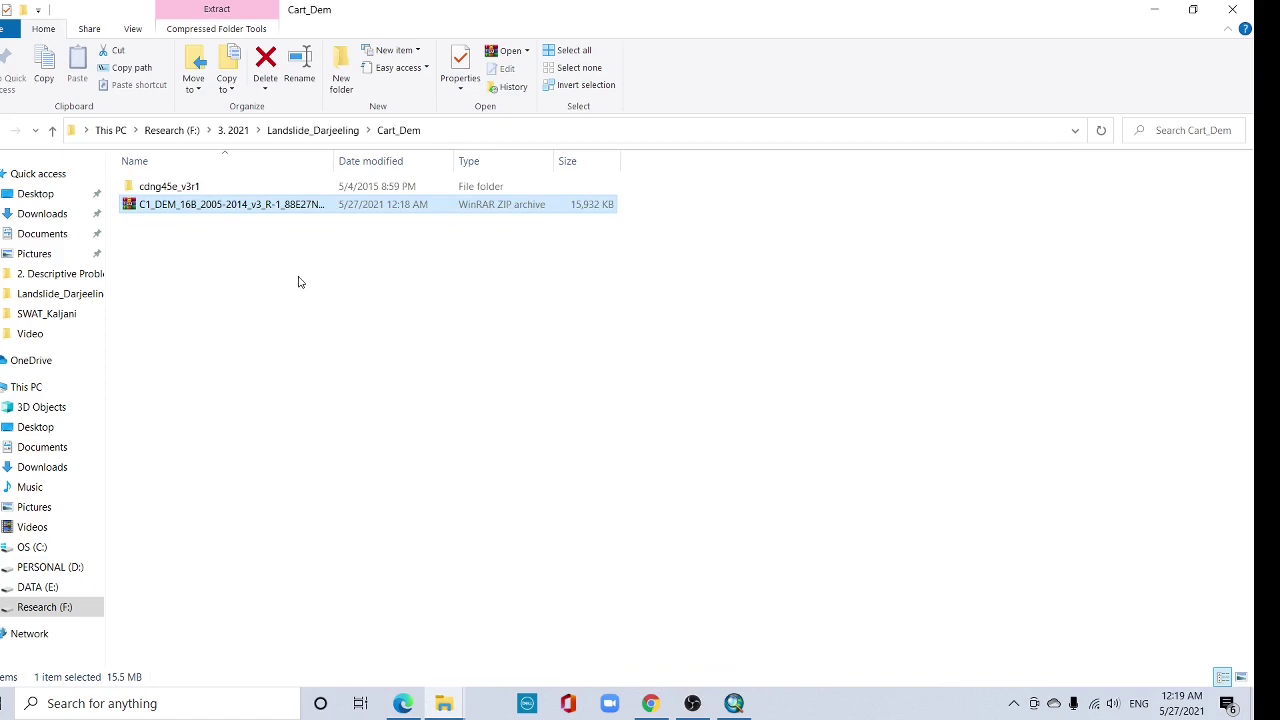
- Delete the zip and check the extracted cdng45e_v3r1 folder before returning to ArcMap
right_click(207, 207)
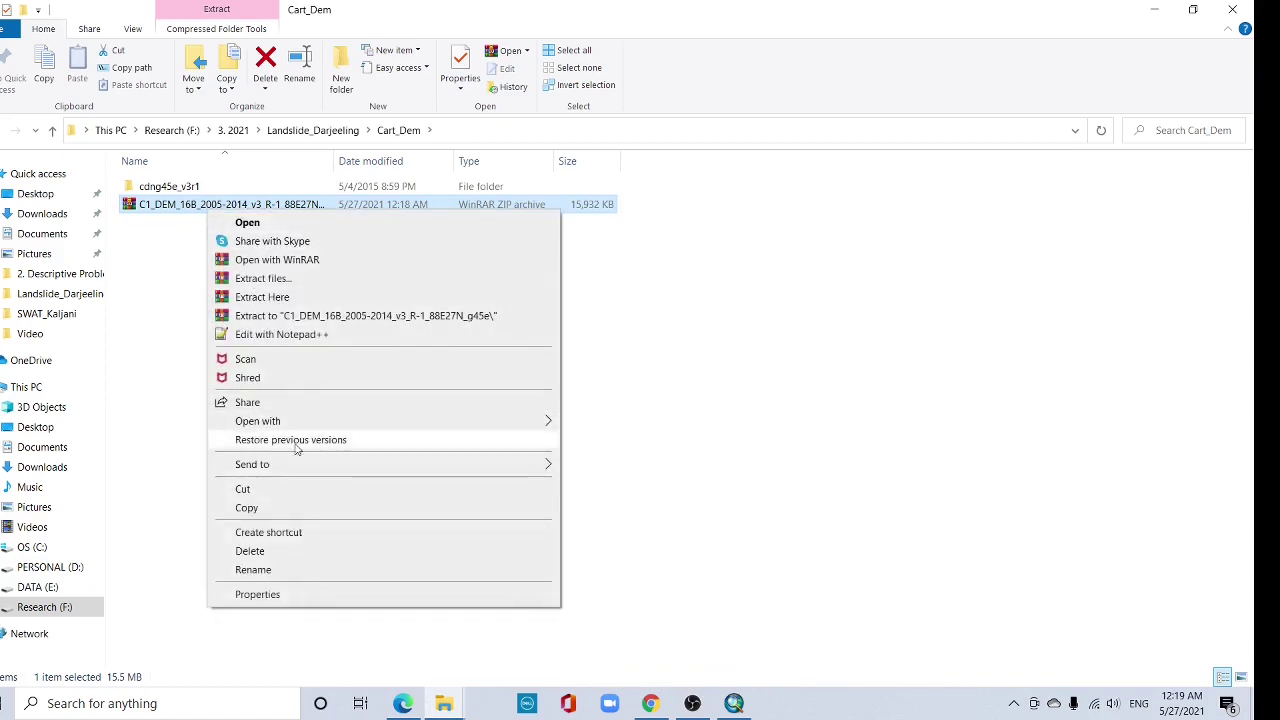
left_click(279, 555)
double_click(189, 190)
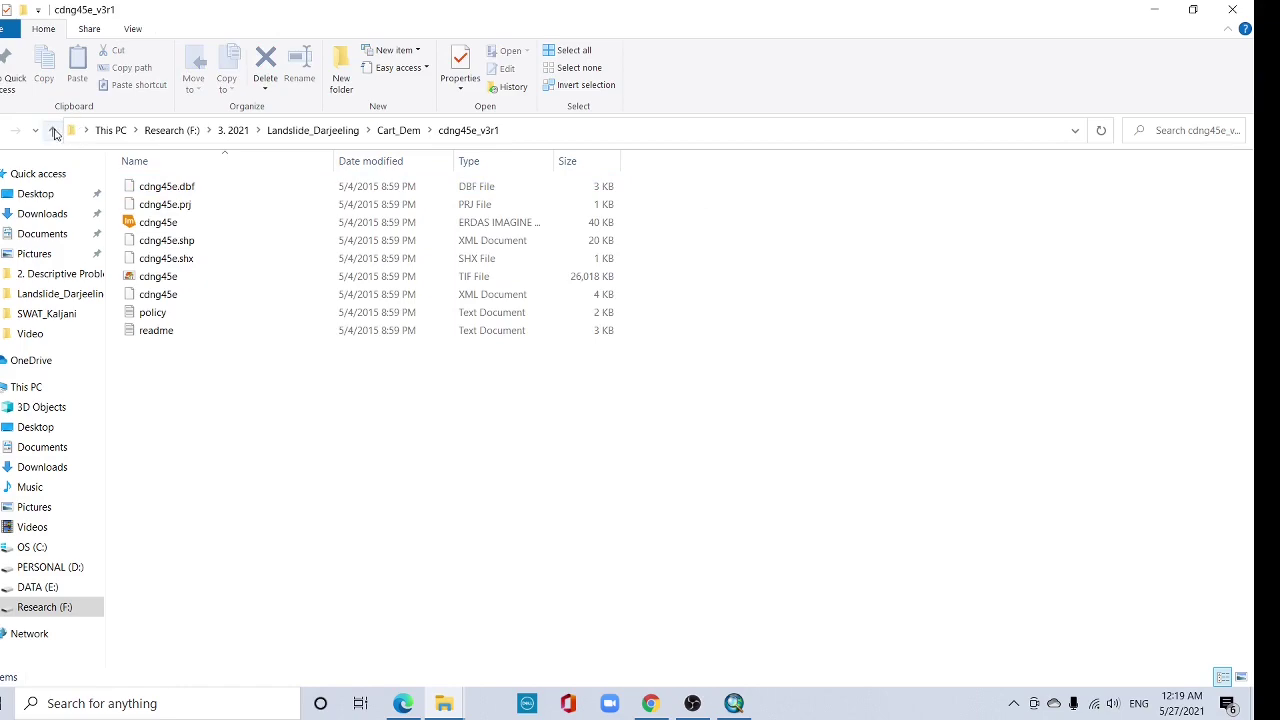
left_click(55, 134)
left_click(734, 703)
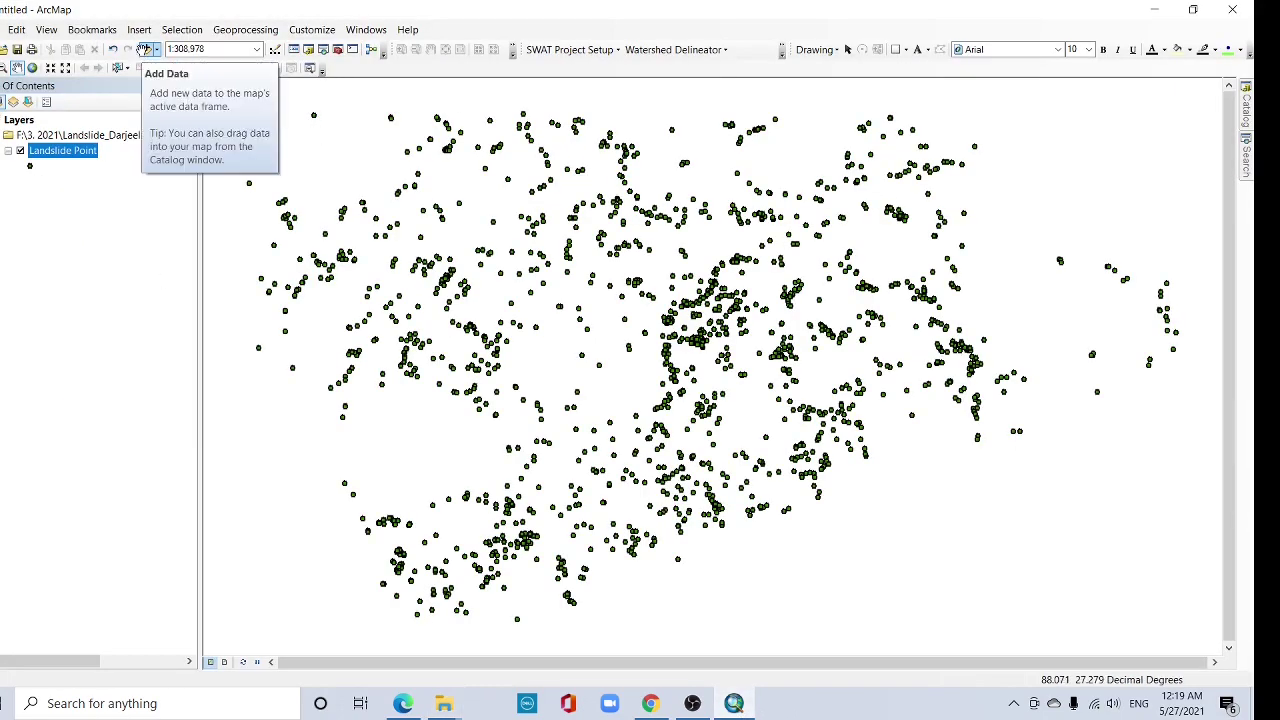
- Add cdng45e.tif from Cart_Dem > cdng45e_v3r1 to the map, building pyramids
left_click(146, 49)
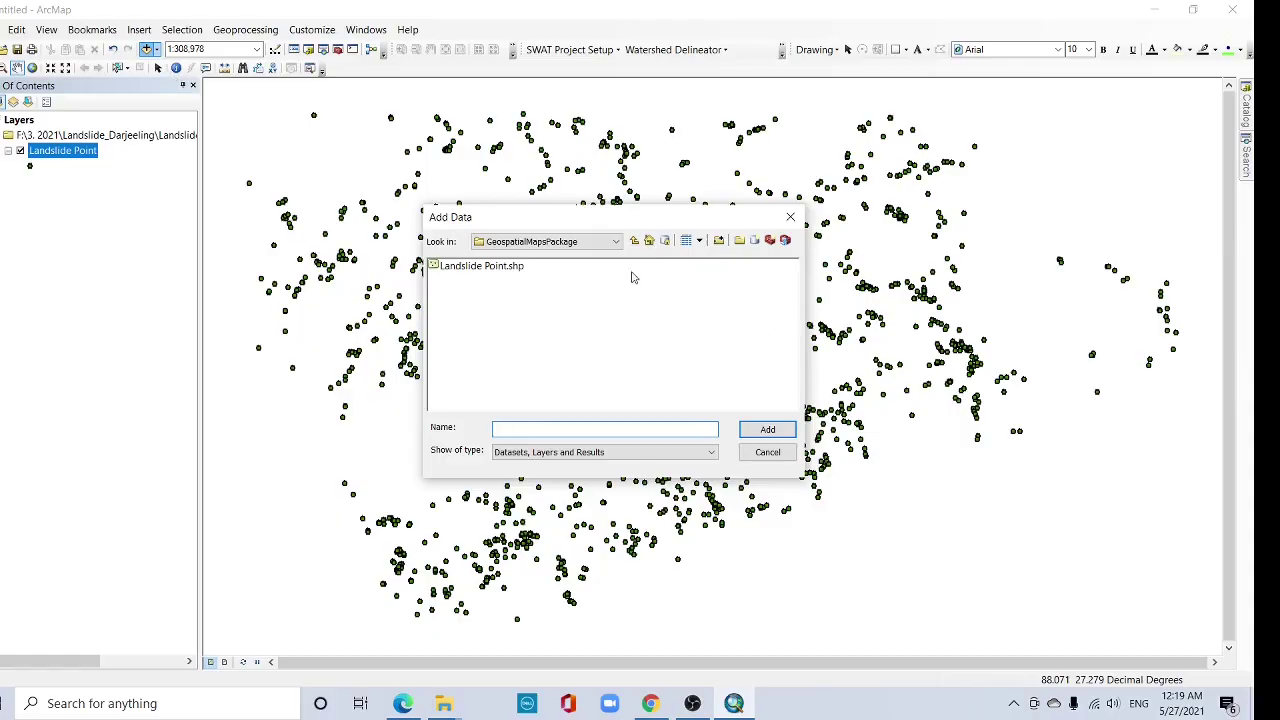
left_click(634, 241)
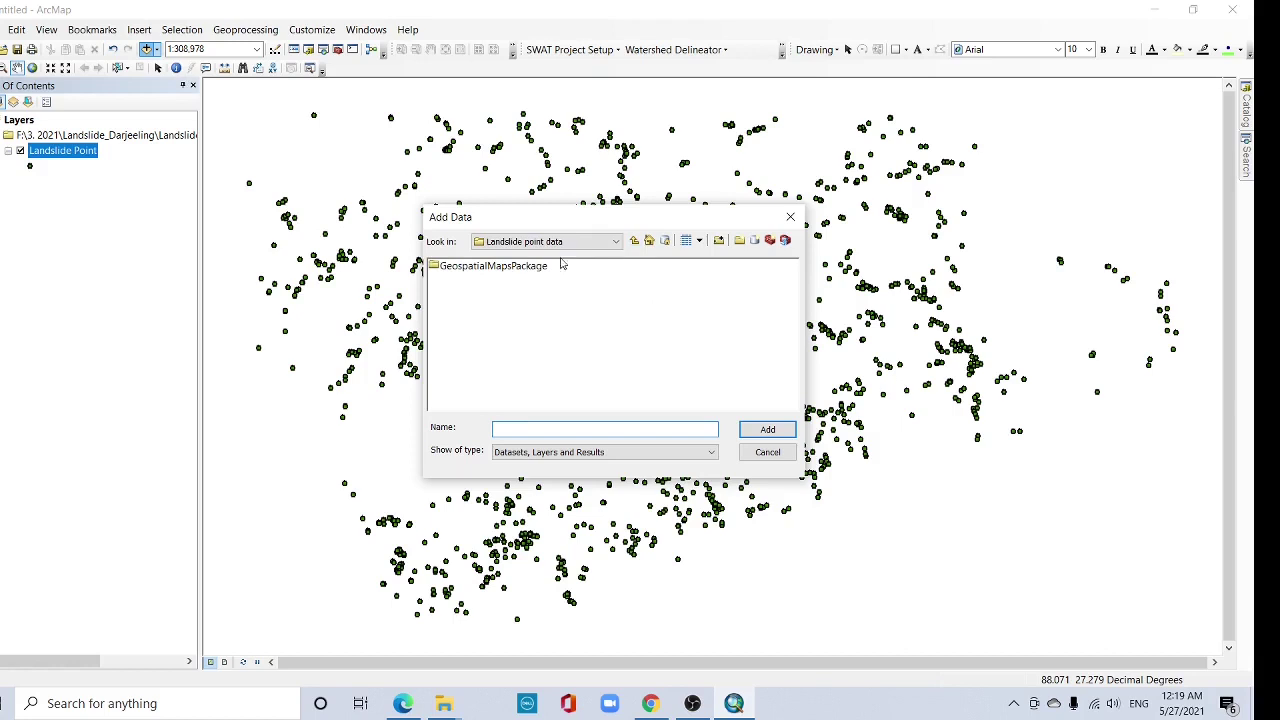
left_click(634, 241)
double_click(474, 268)
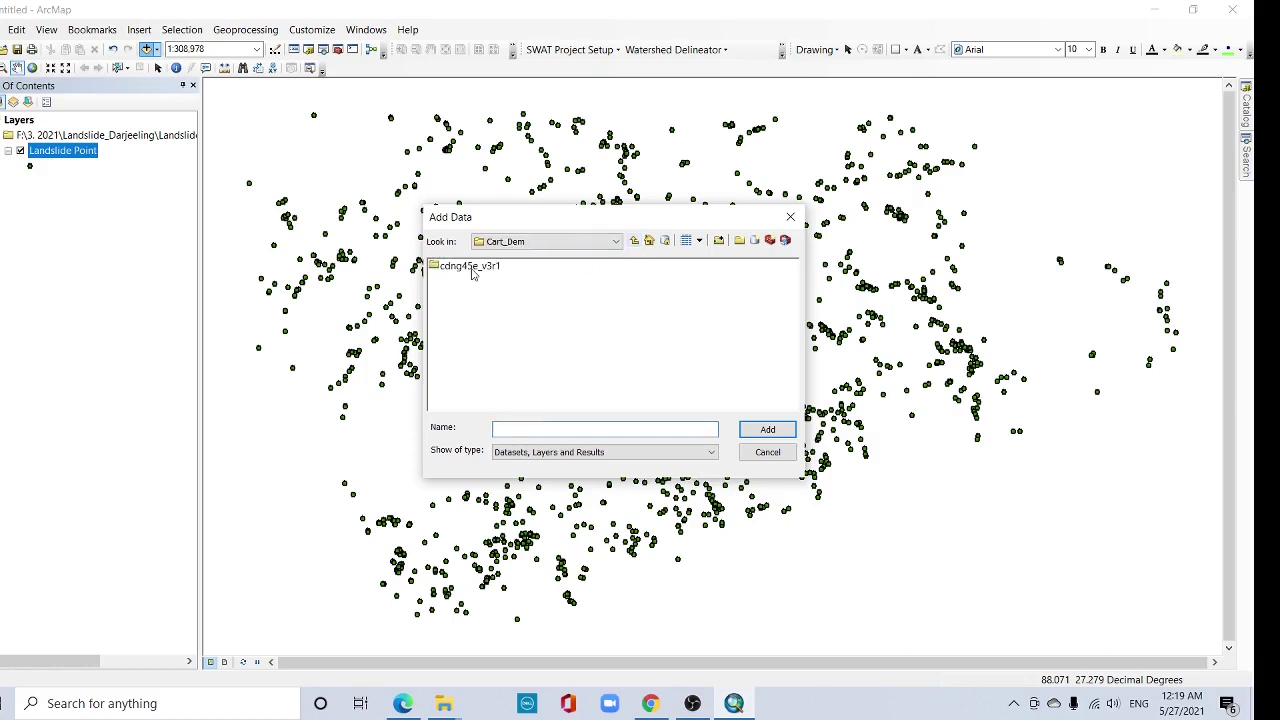
double_click(474, 268)
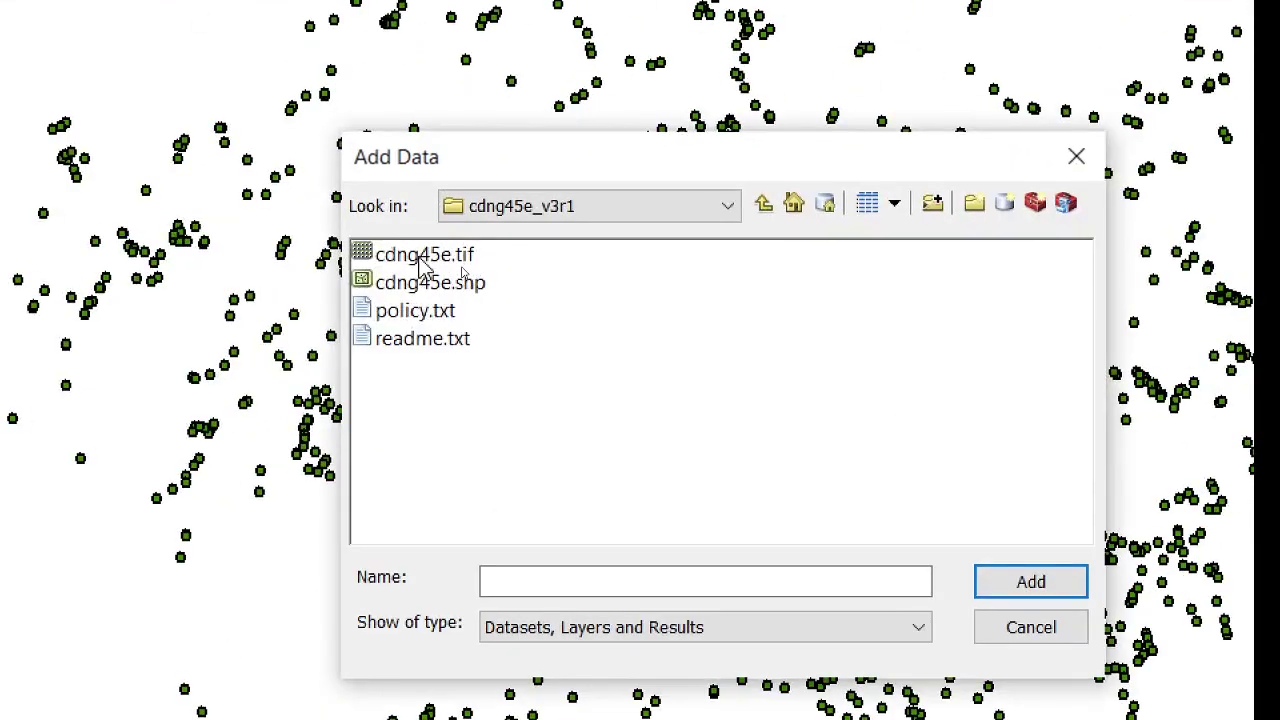
left_click(419, 258)
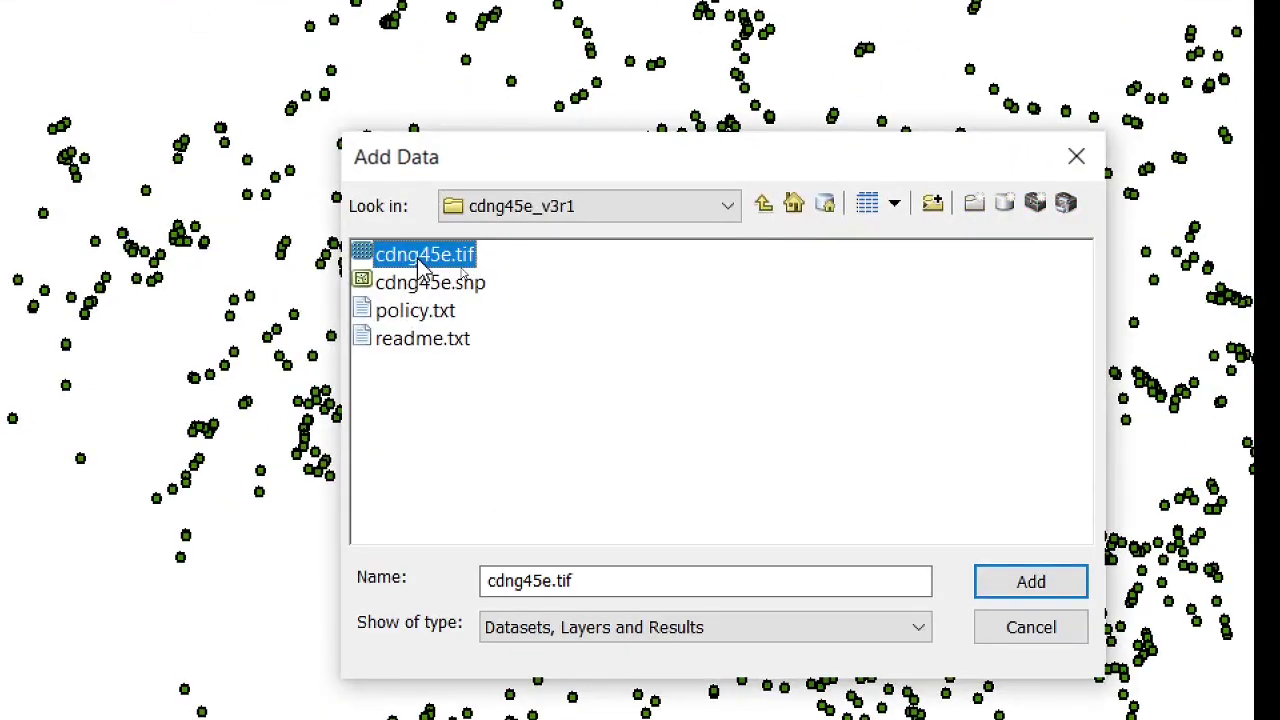
left_click(1029, 590)
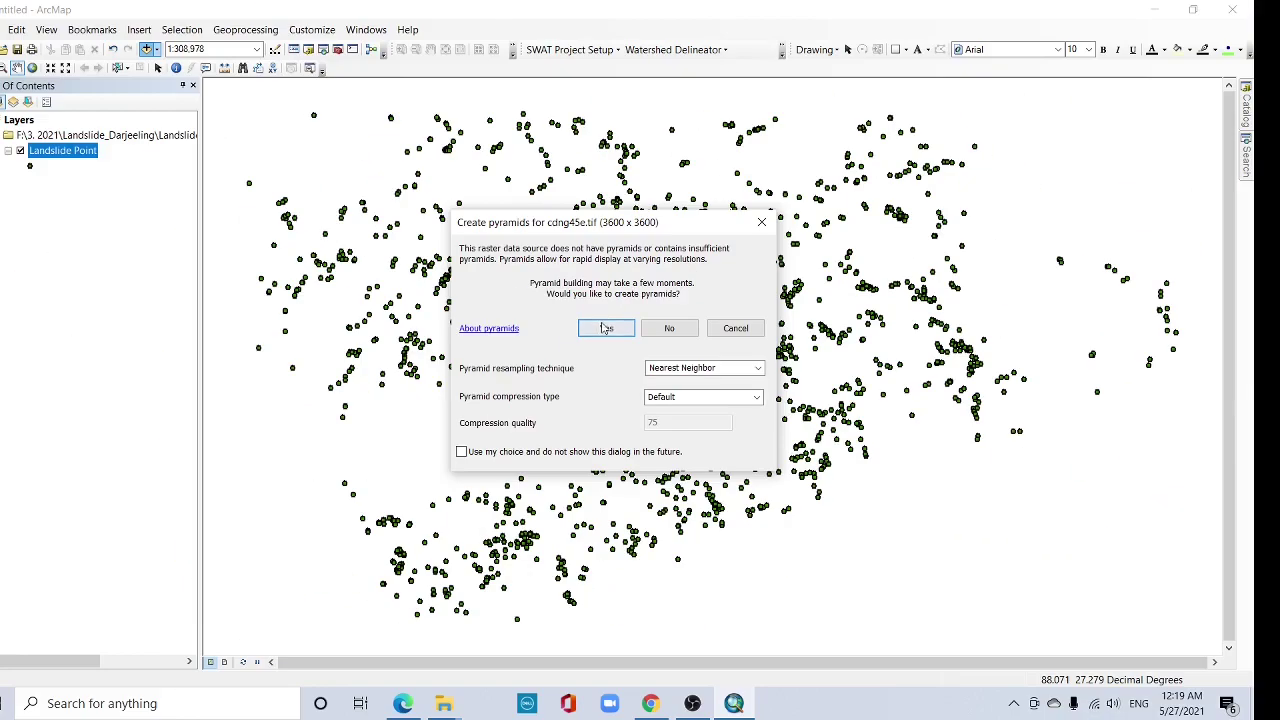
left_click(708, 377)
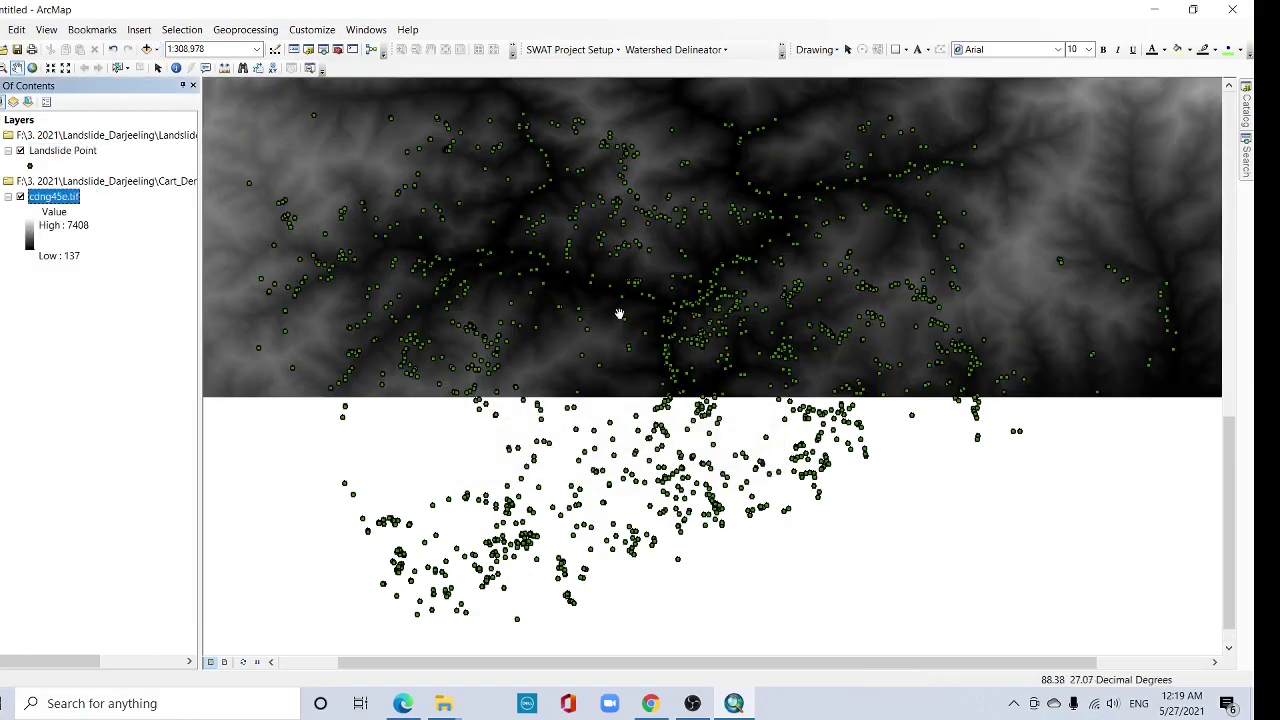
- Pan and zoom to show the whole DEM extent
left_click_drag(620, 283, 826, 394)
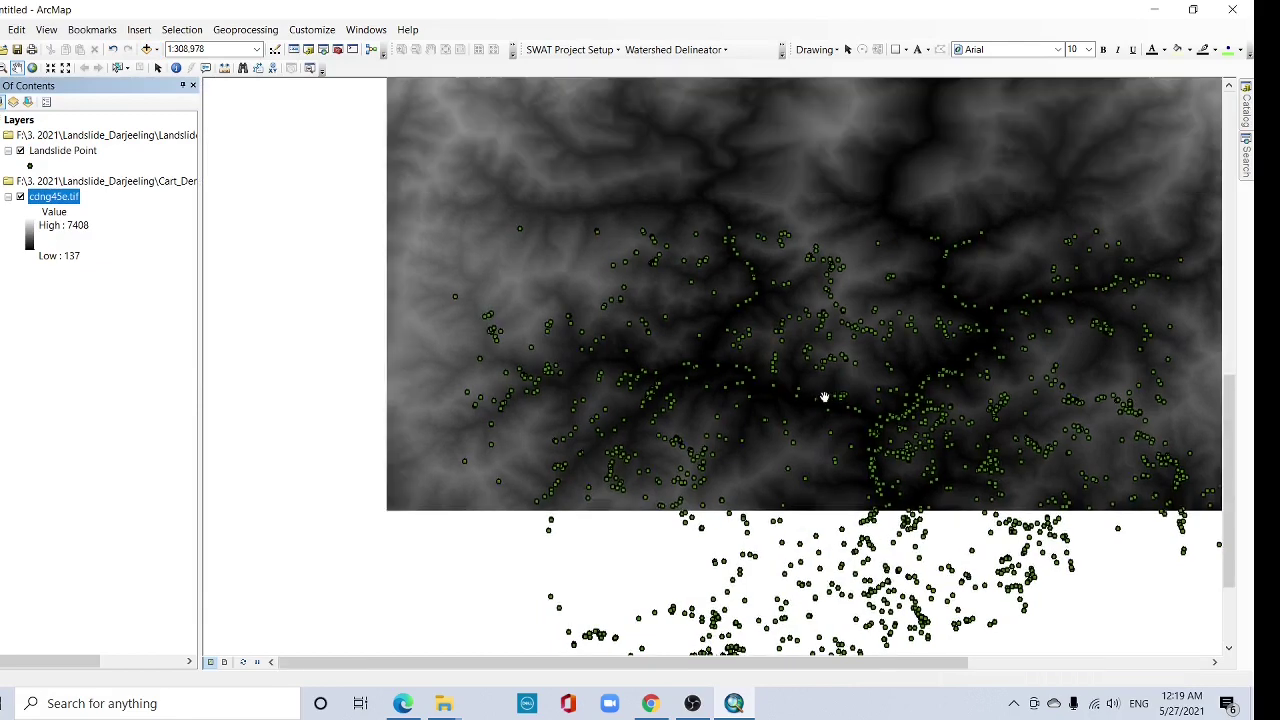
left_click_drag(894, 283, 737, 406)
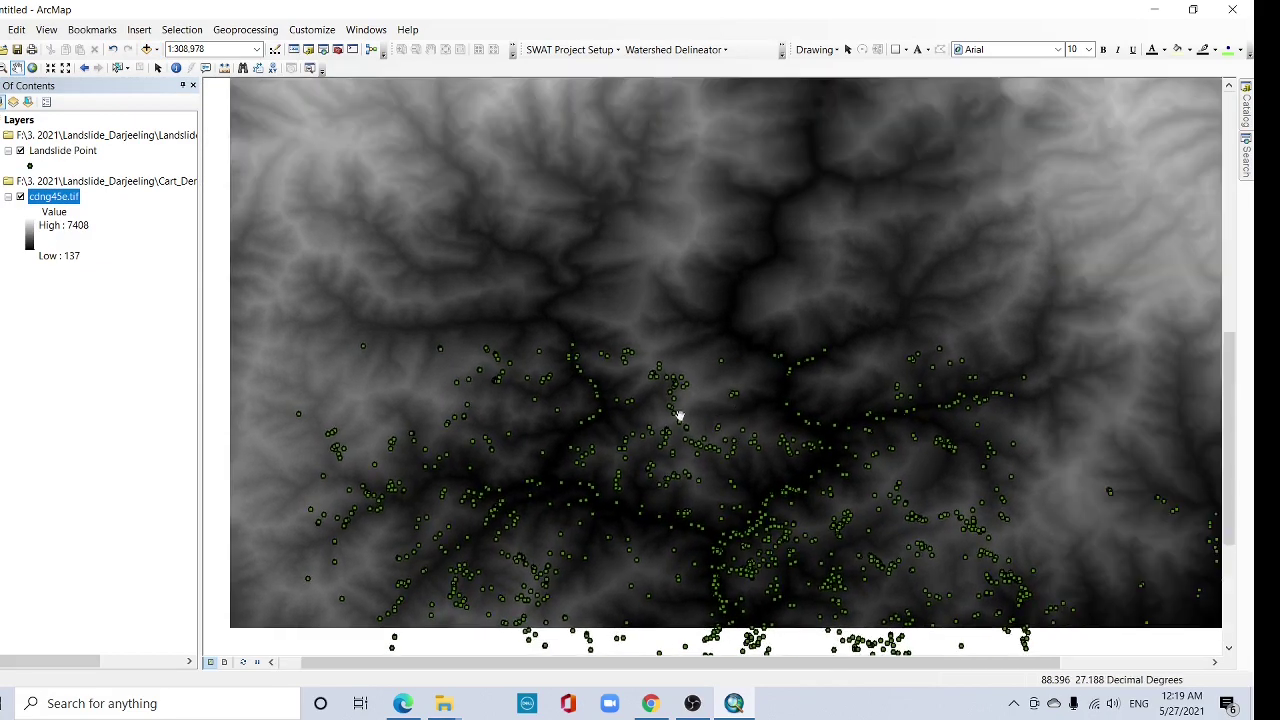
left_click_drag(659, 545, 687, 305)
scroll(780, 304, "up", 4)
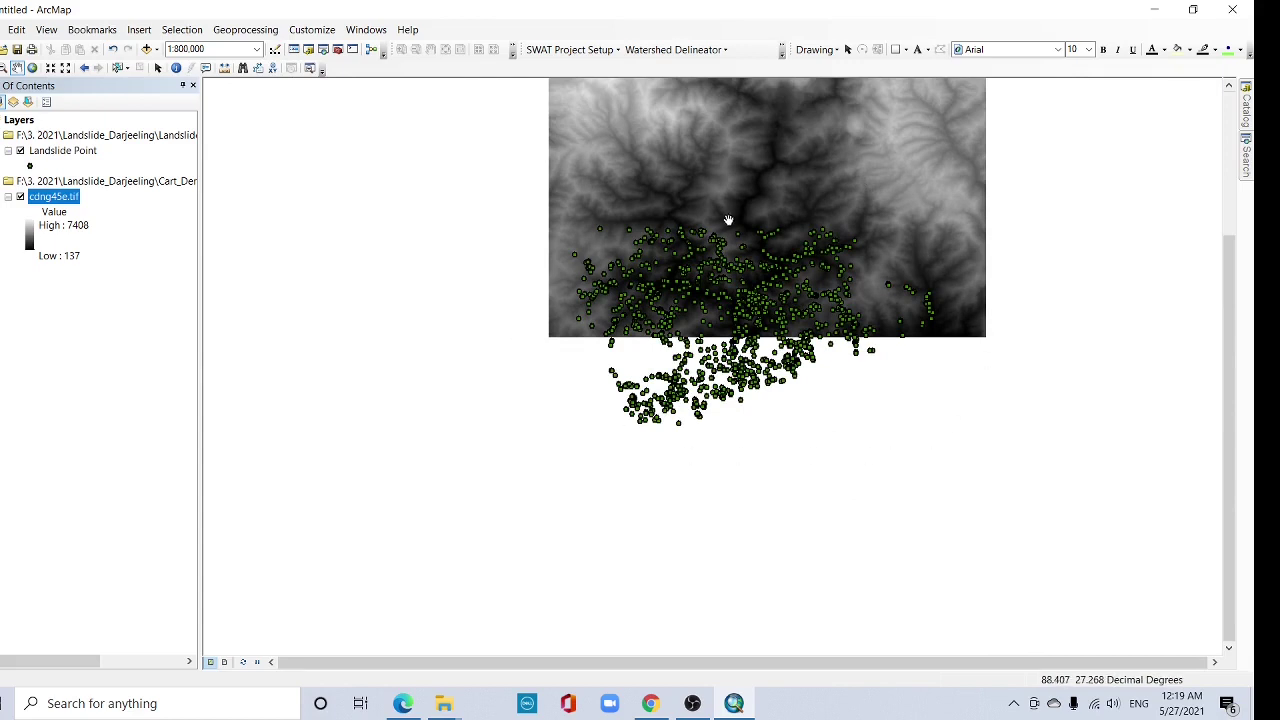
left_click_drag(720, 220, 612, 313)
- Filter Bhuvan's Open Data Archive to Cartosat-1, CartoDEM Version-3 R1, and start tile selection
key("alt+Tab")
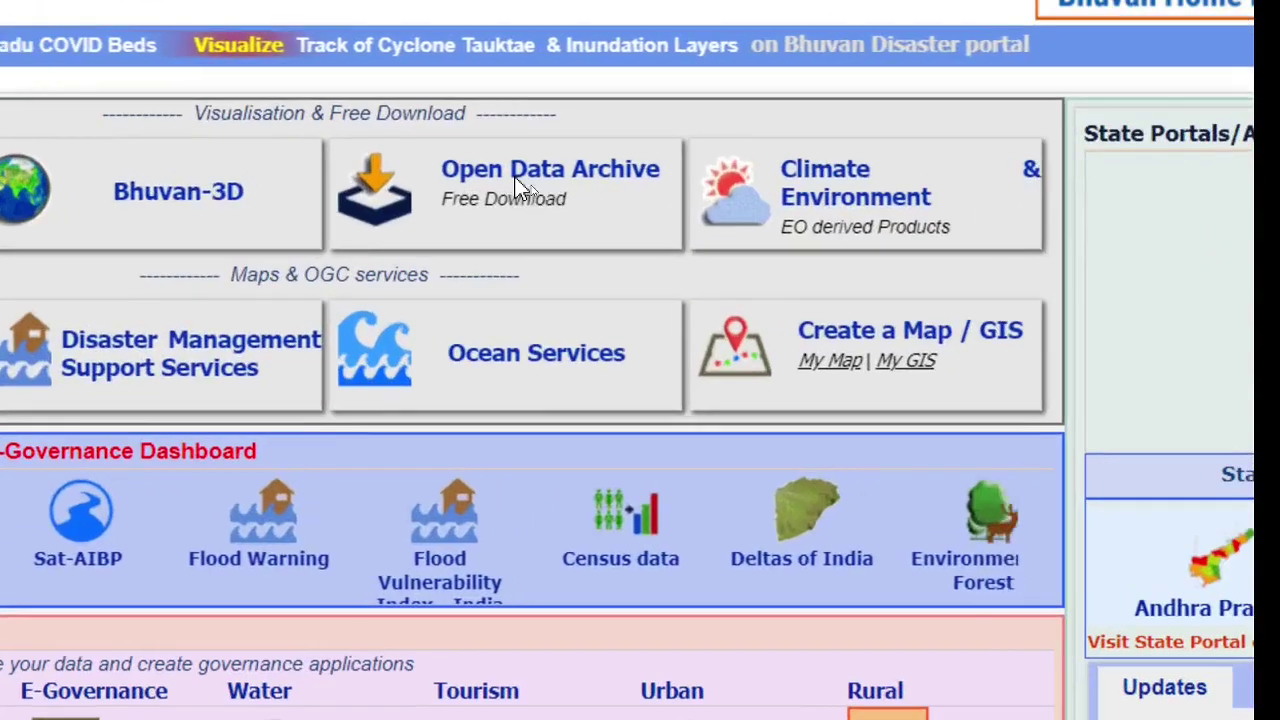
left_click(549, 200)
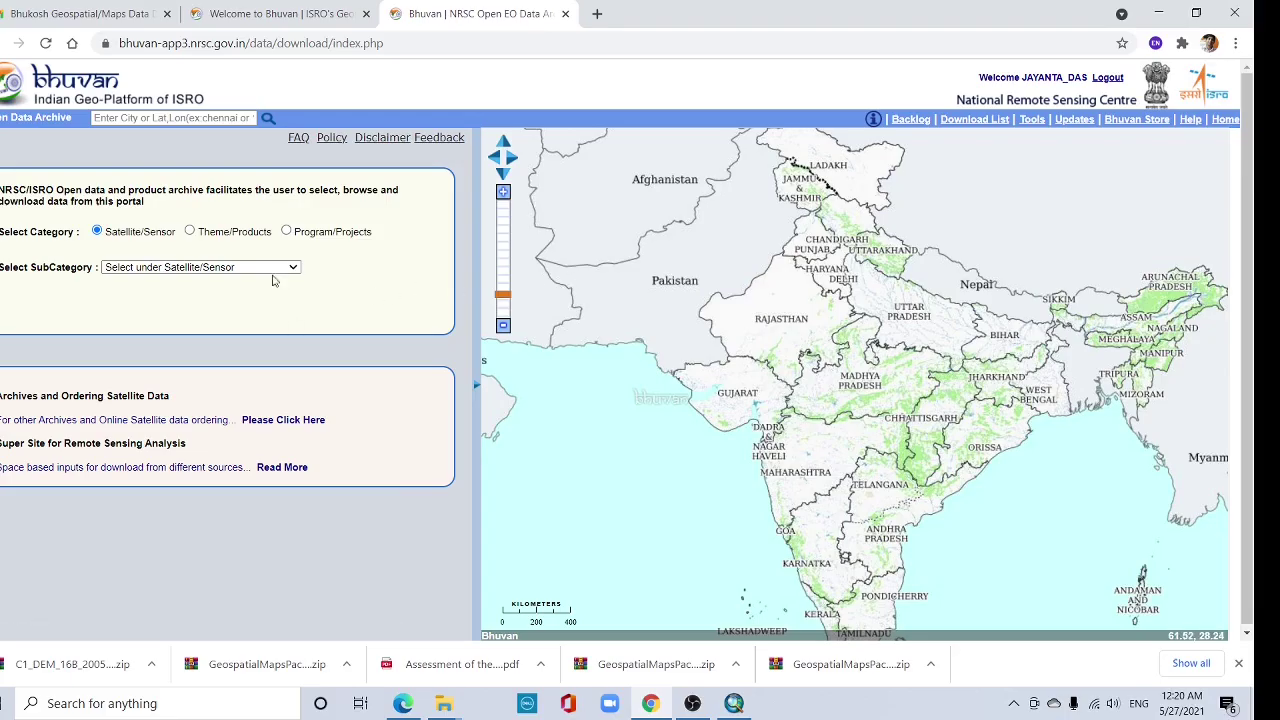
left_click(285, 267)
left_click(174, 343)
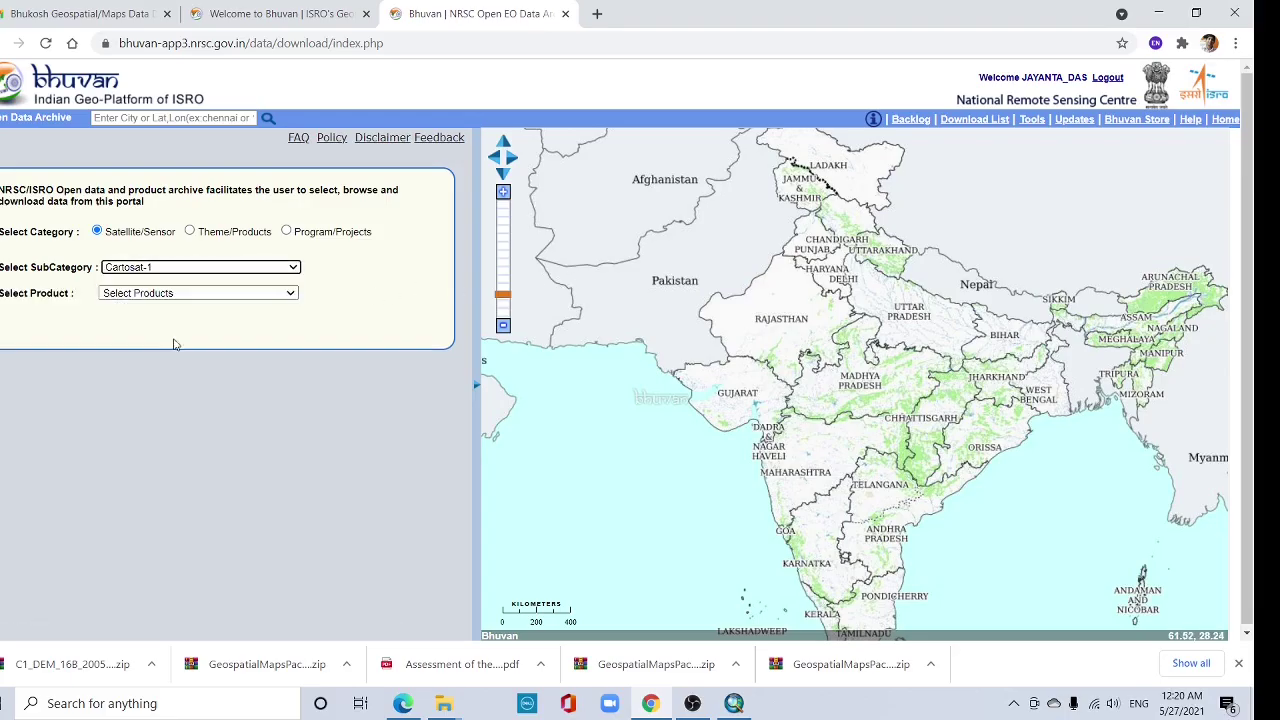
left_click(245, 294)
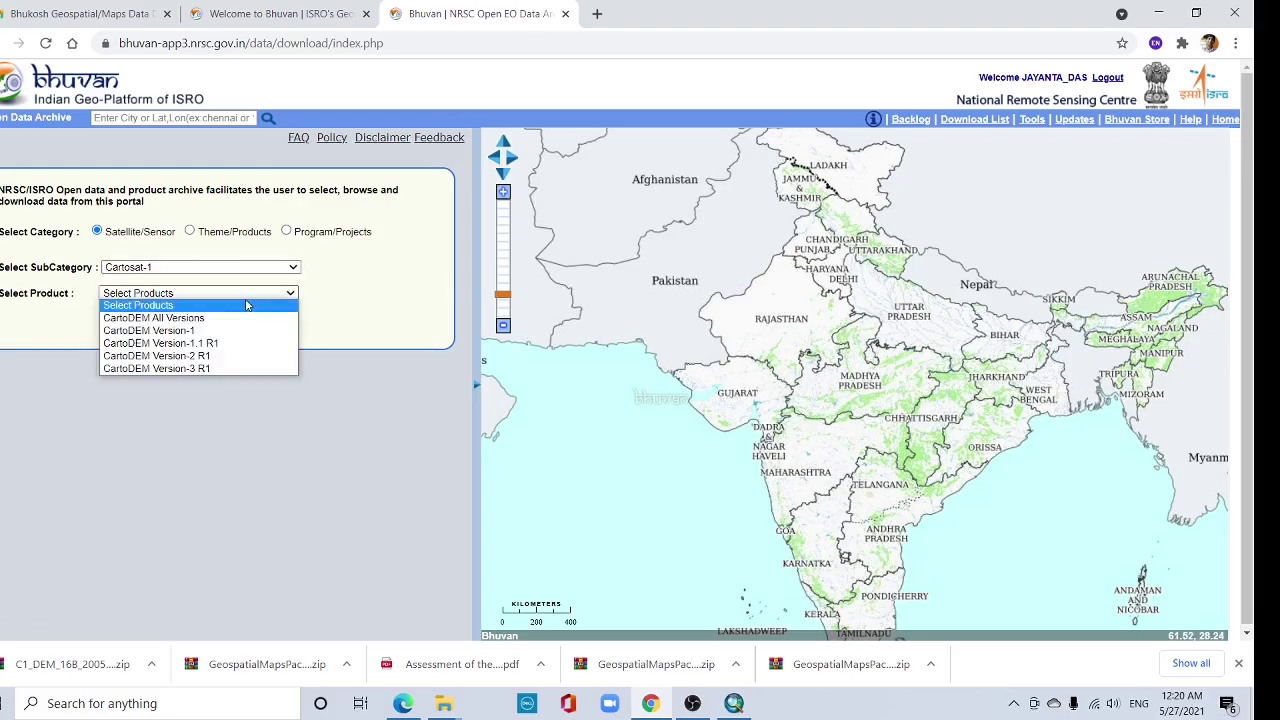
left_click(207, 369)
scroll(224, 390, "down", 1)
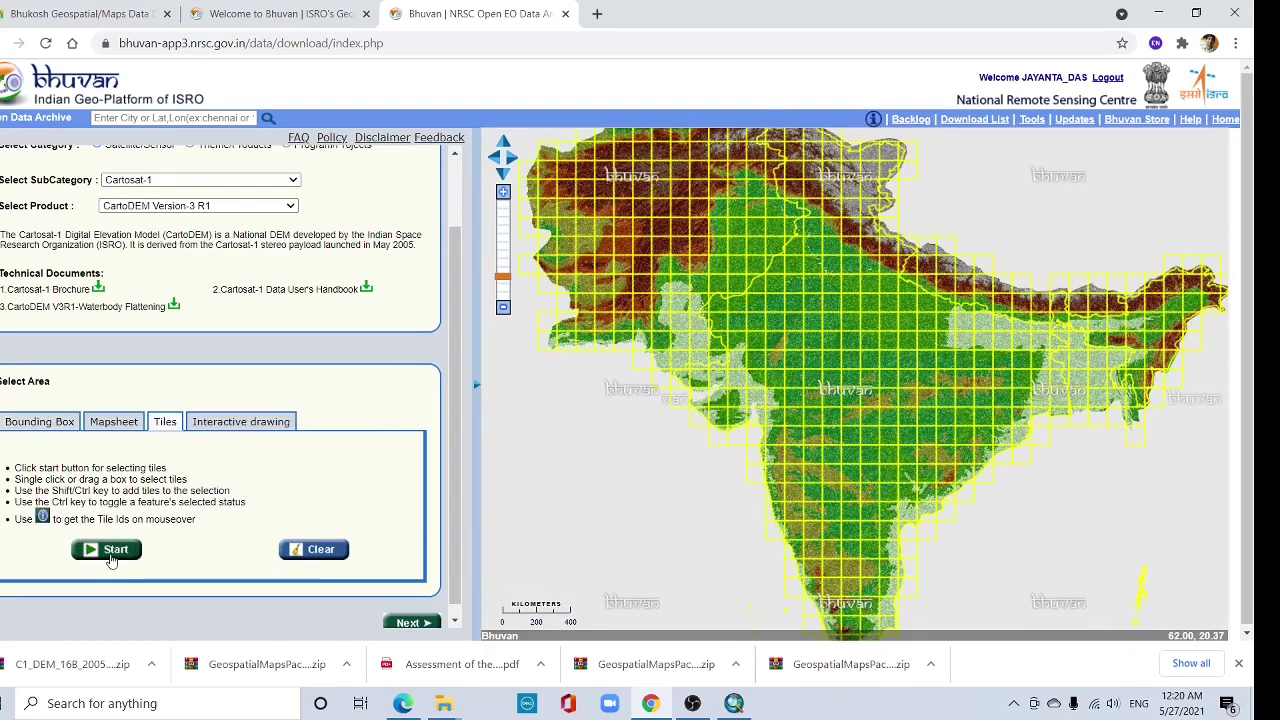
left_click(106, 549)
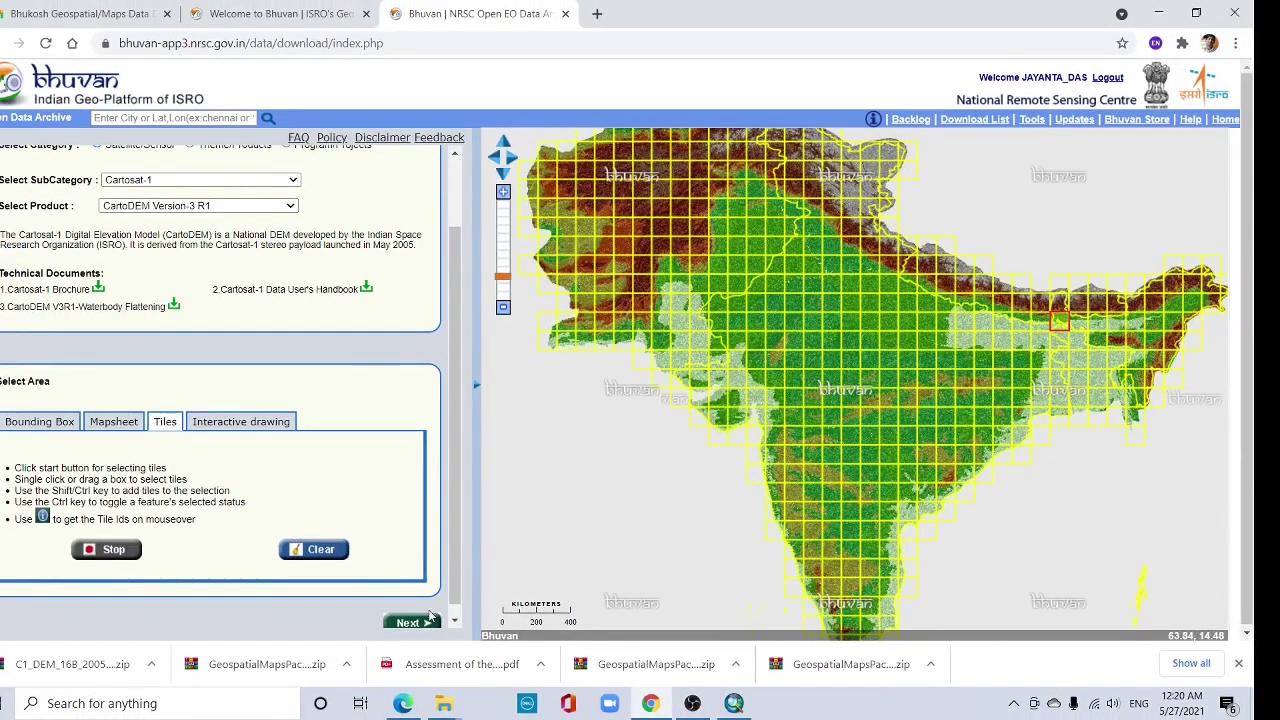
- Download the G45K tile zip and reveal it in the Downloads folder
scroll(454, 598, "down", 1)
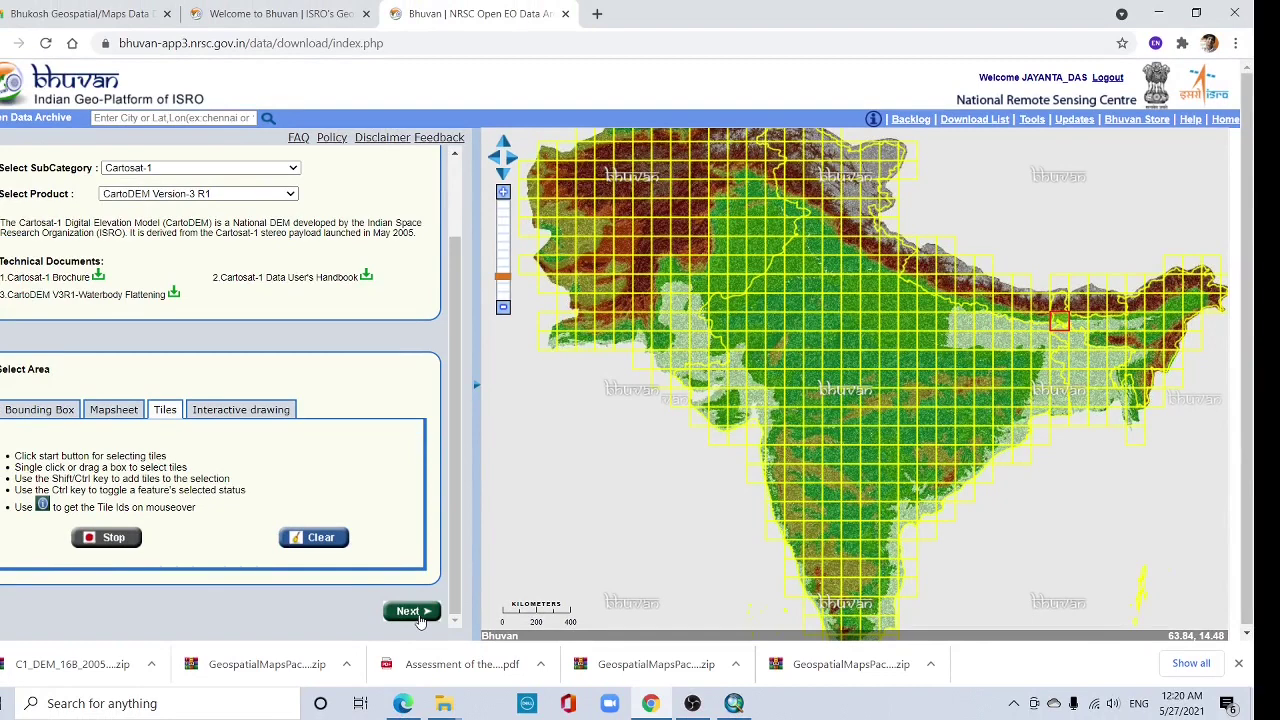
left_click(412, 611)
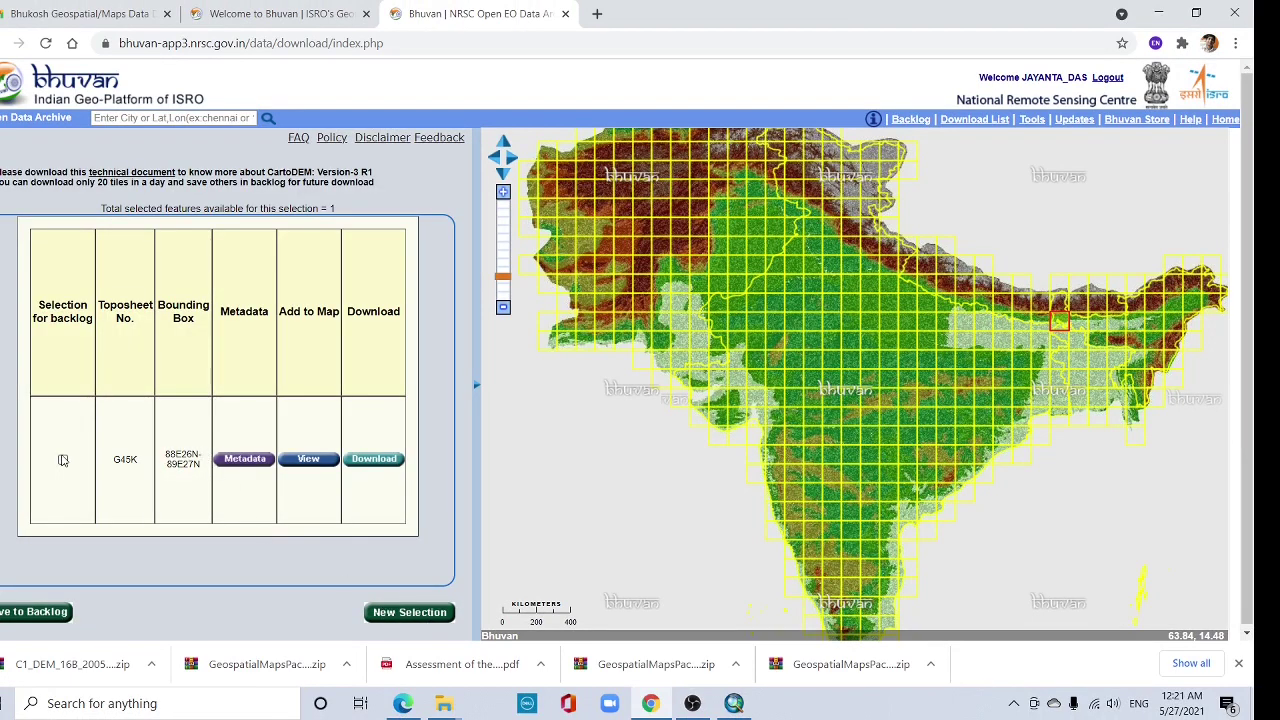
left_click(374, 459)
left_click(151, 664)
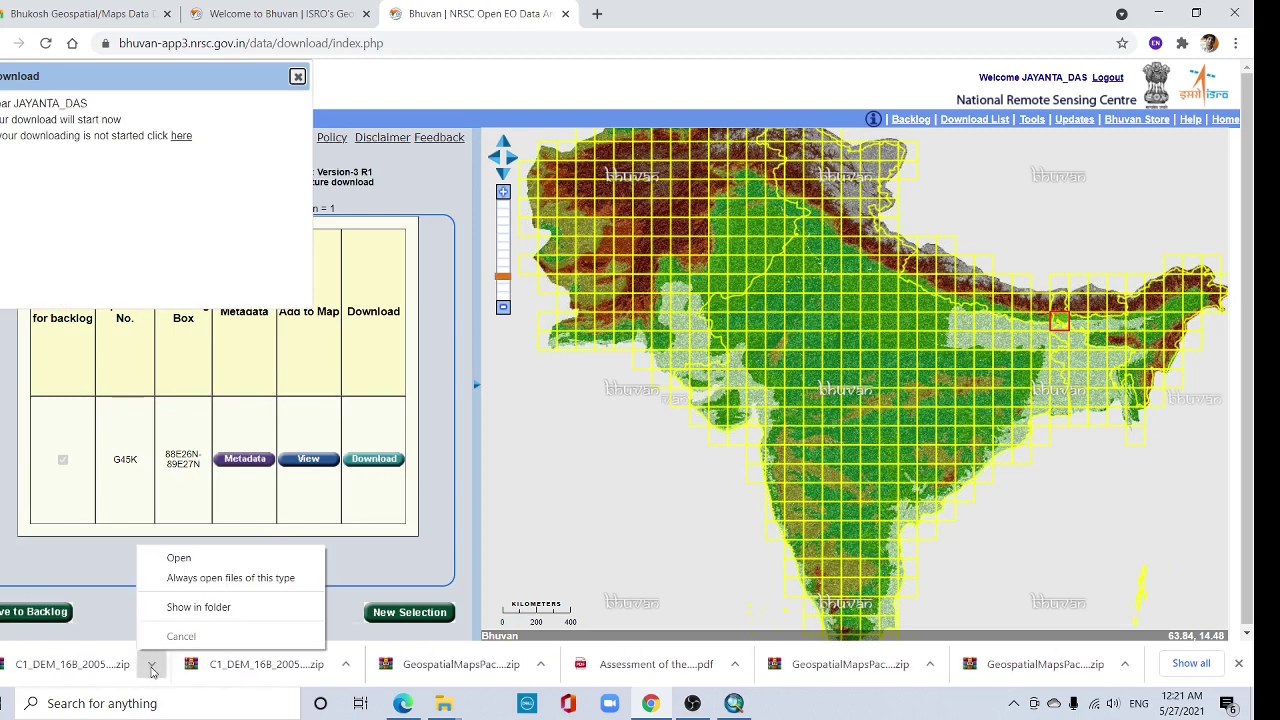
left_click(187, 612)
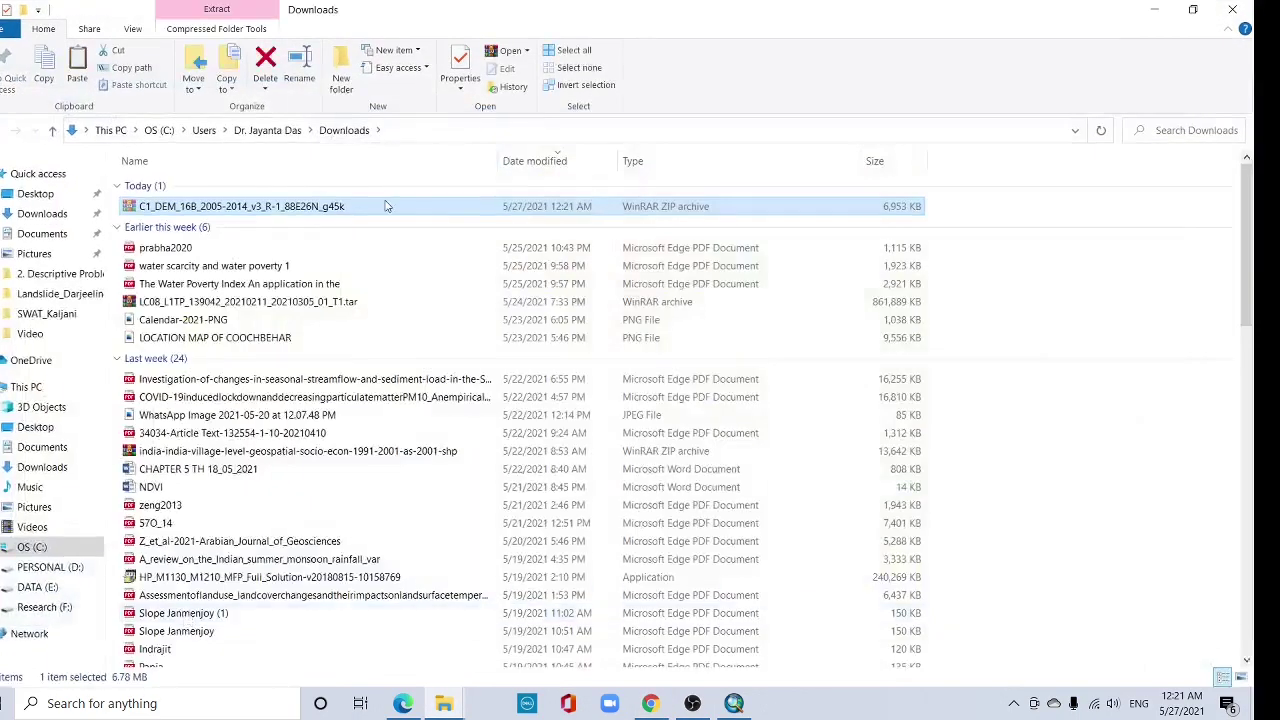
- Paste the G45K zip into Research (F:) > 3. 2021 > Landslide_Darjeeling > Cart_Dem
left_click(16, 612)
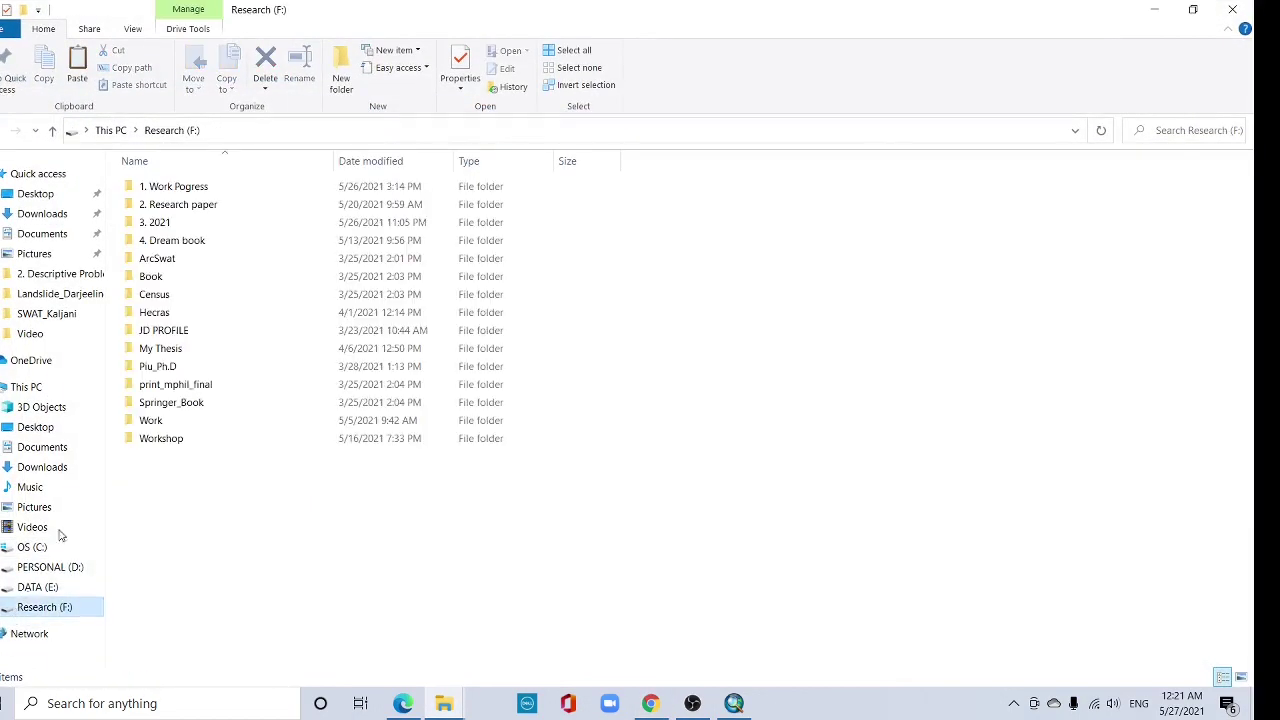
left_click(160, 224)
double_click(159, 227)
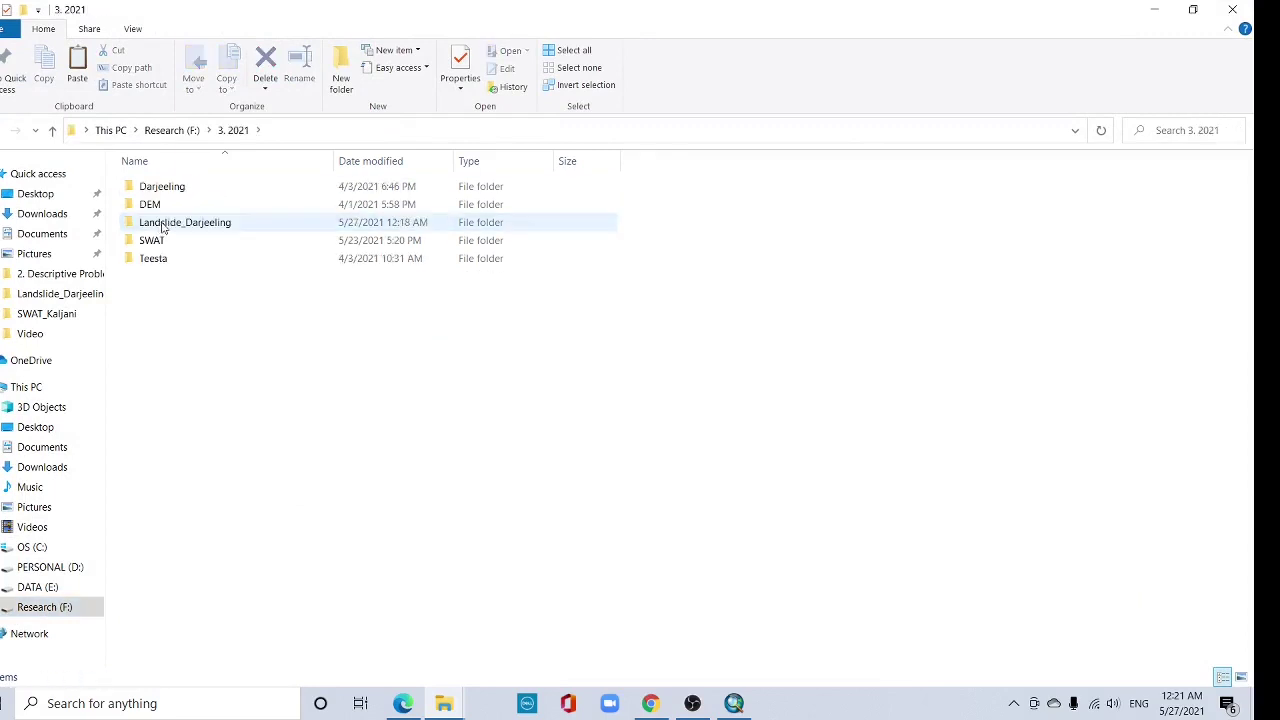
double_click(162, 228)
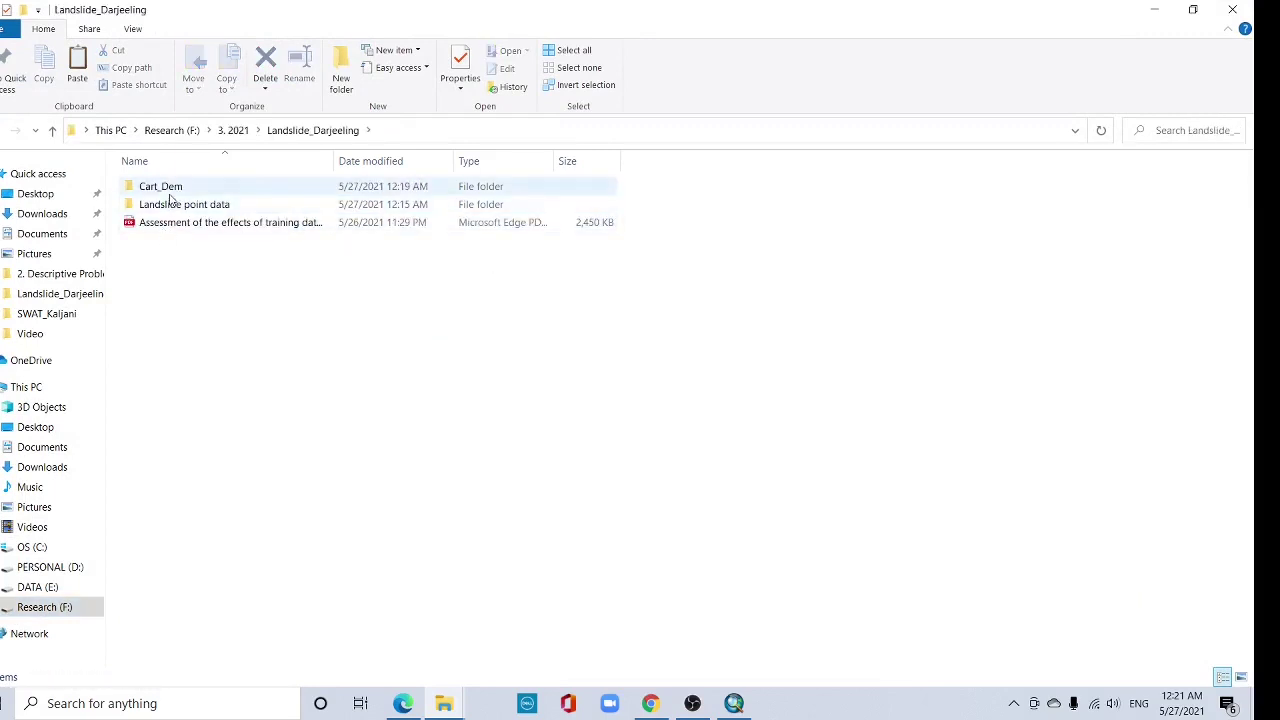
double_click(165, 187)
right_click(181, 268)
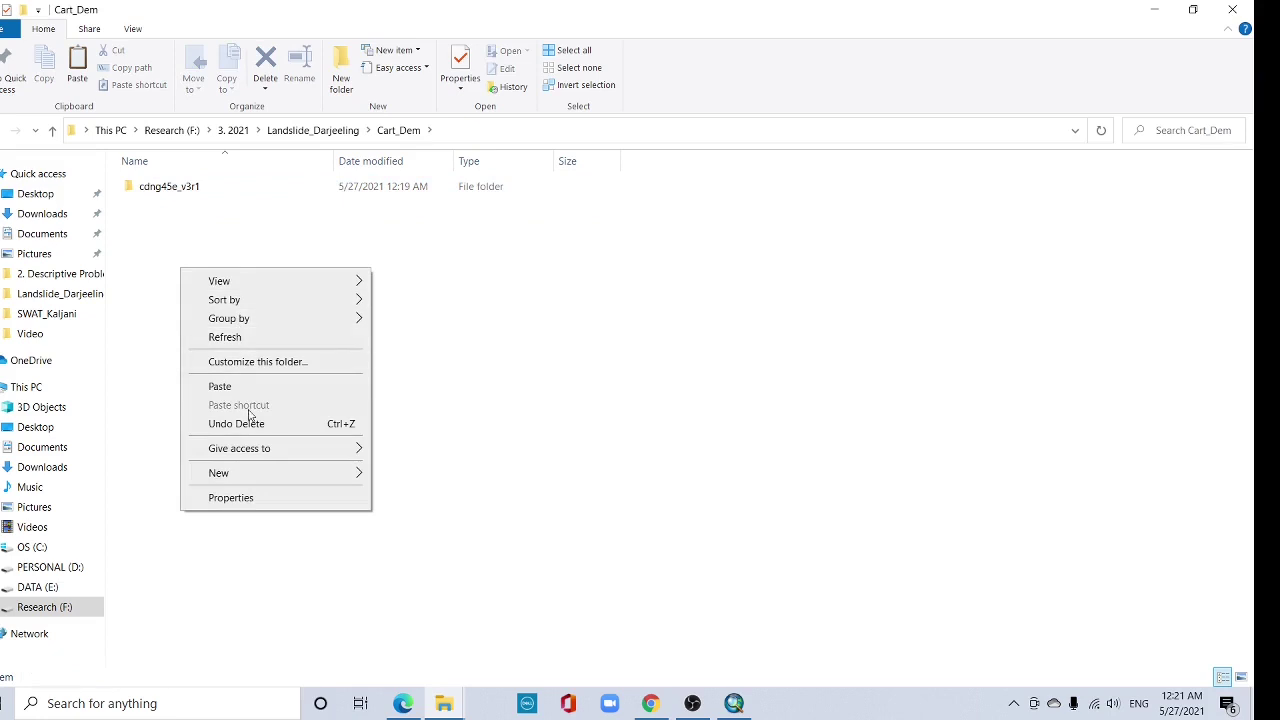
left_click(220, 386)
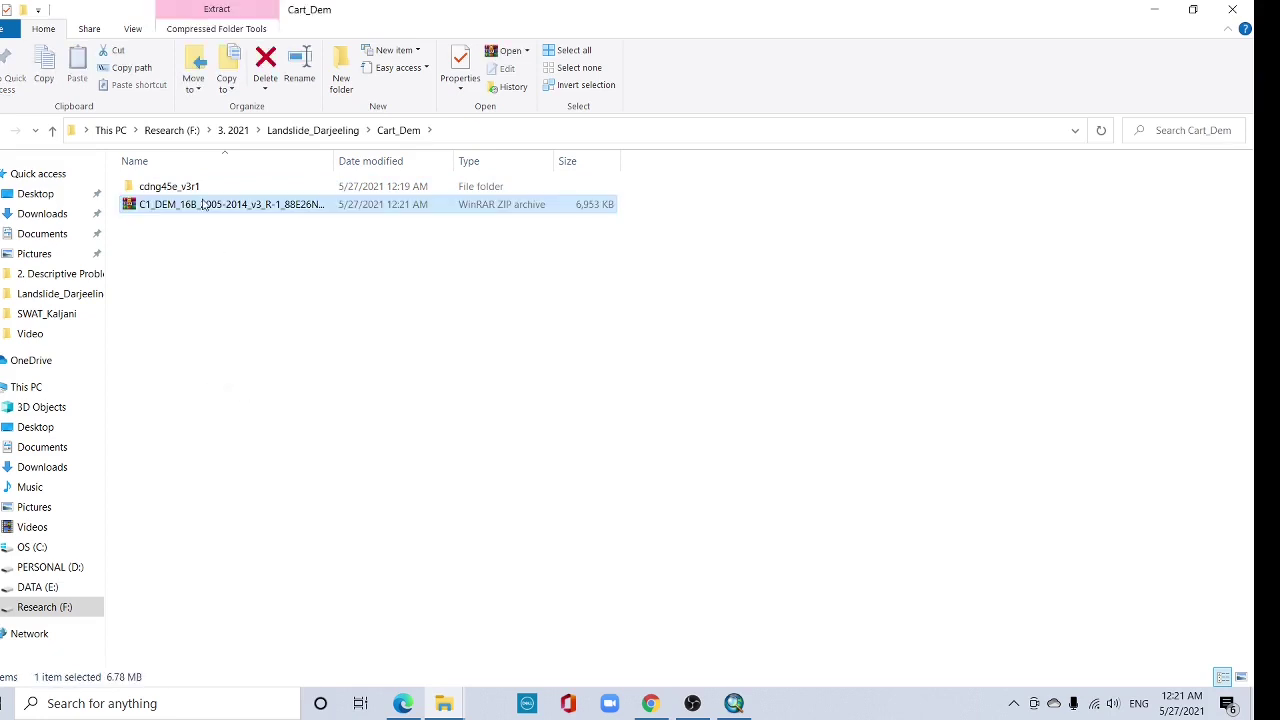
- Extract the zip to cdng45k_v3r1 and delete the zip archive
right_click(202, 204)
left_click(276, 288)
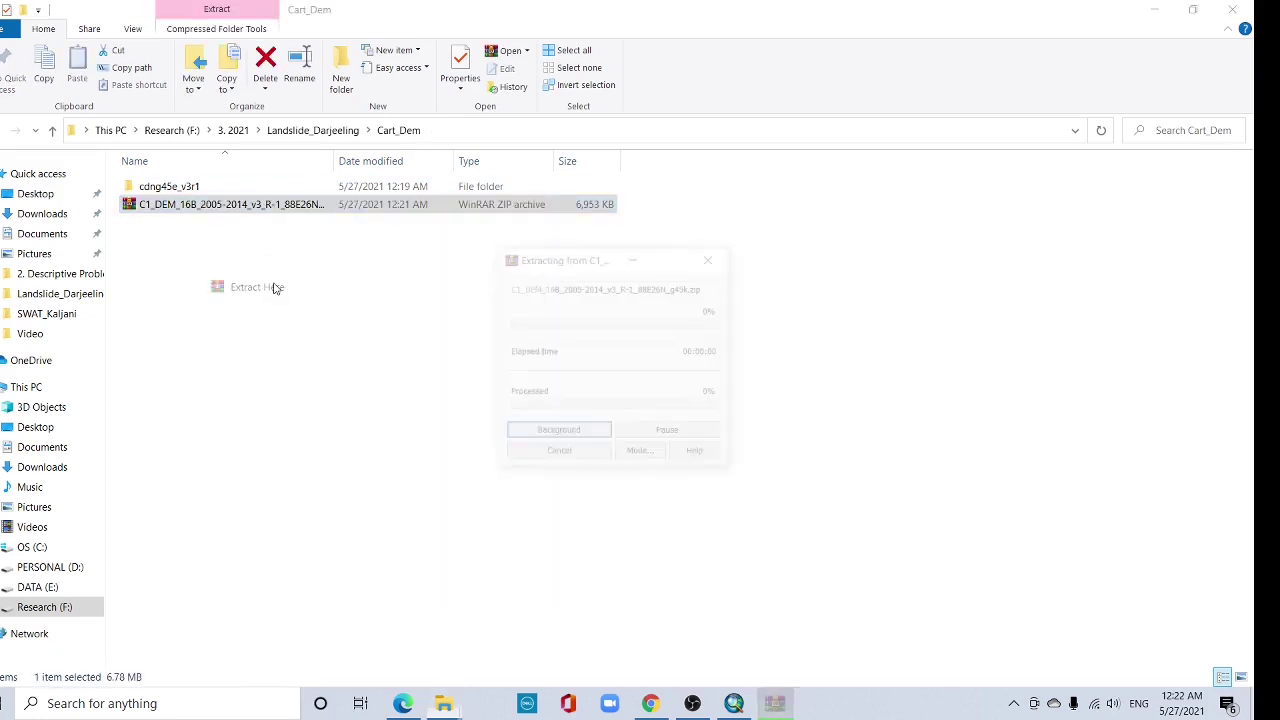
right_click(182, 228)
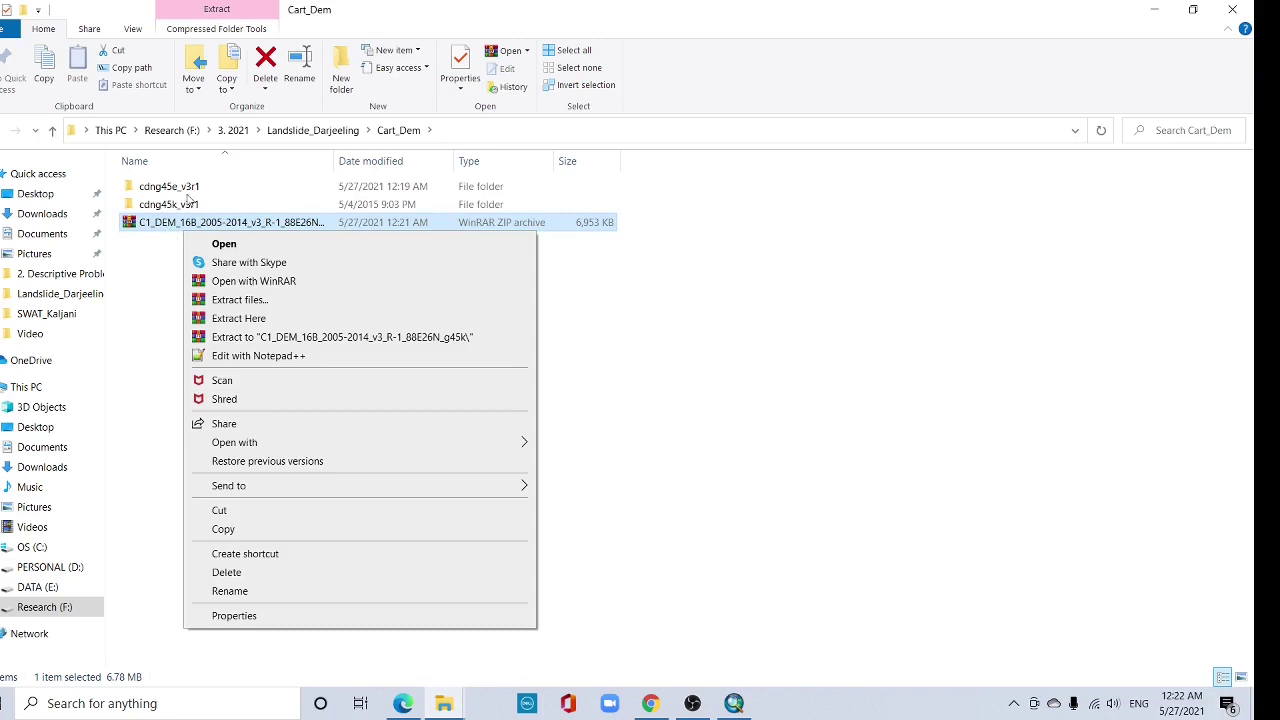
left_click(250, 573)
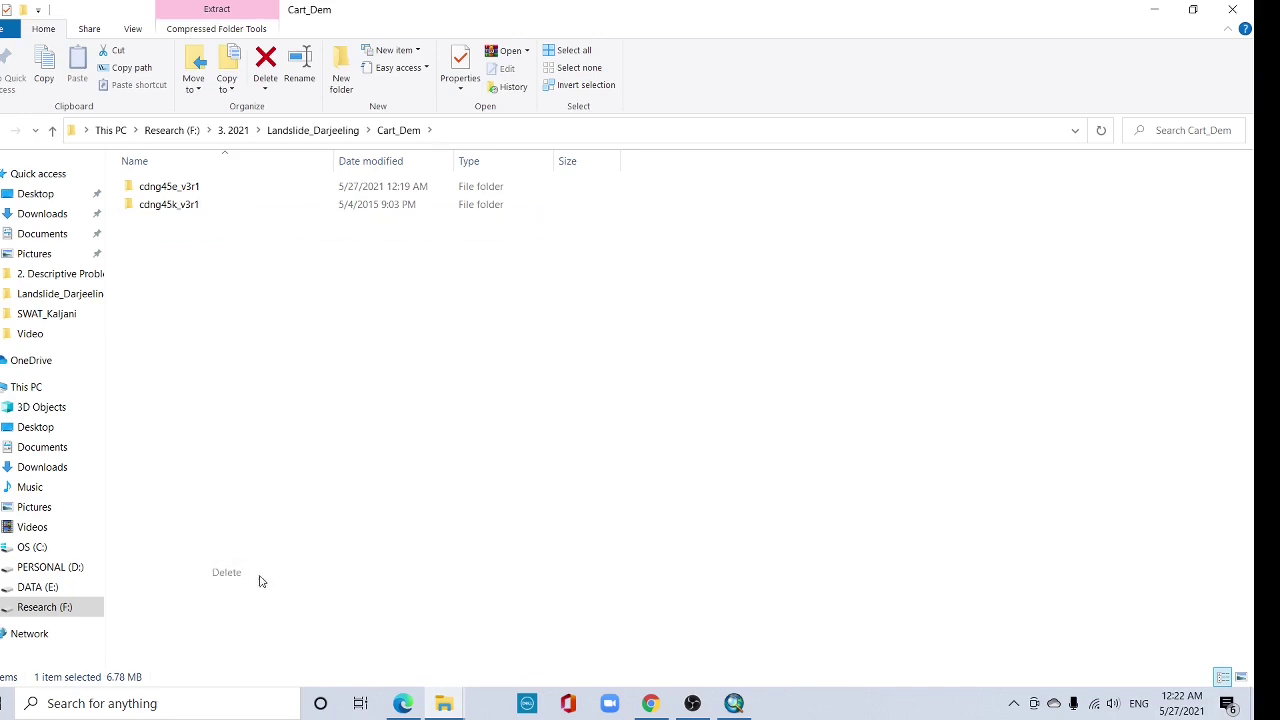
left_click(734, 703)
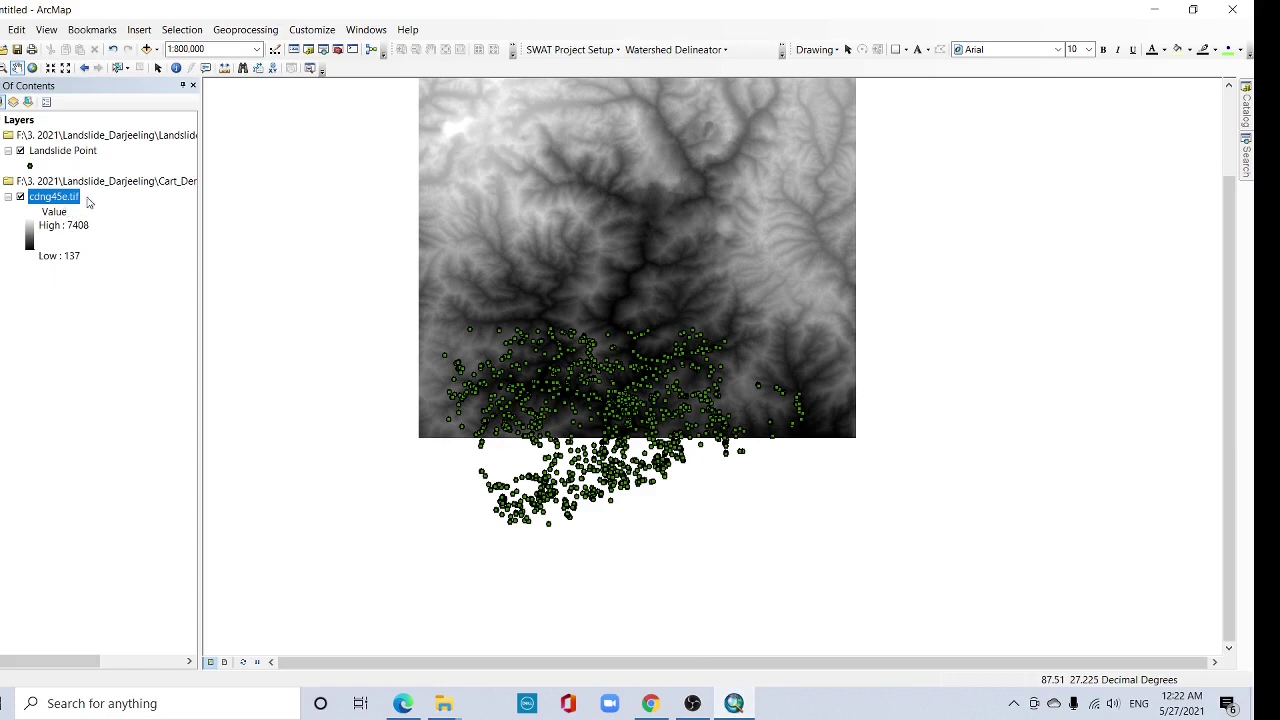
- Add cdng45k.tif from cdng45k_v3r1 with pyramids, then dock ArcToolbox beside the map
left_click(146, 49)
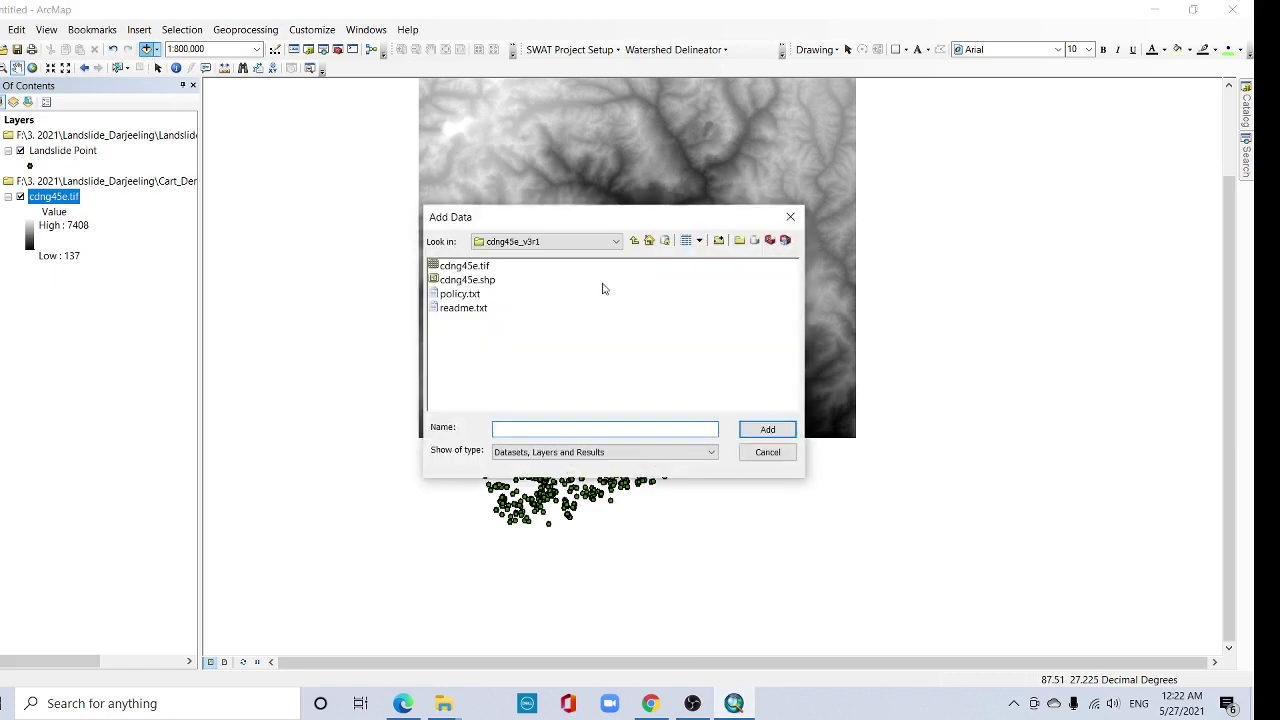
left_click(634, 242)
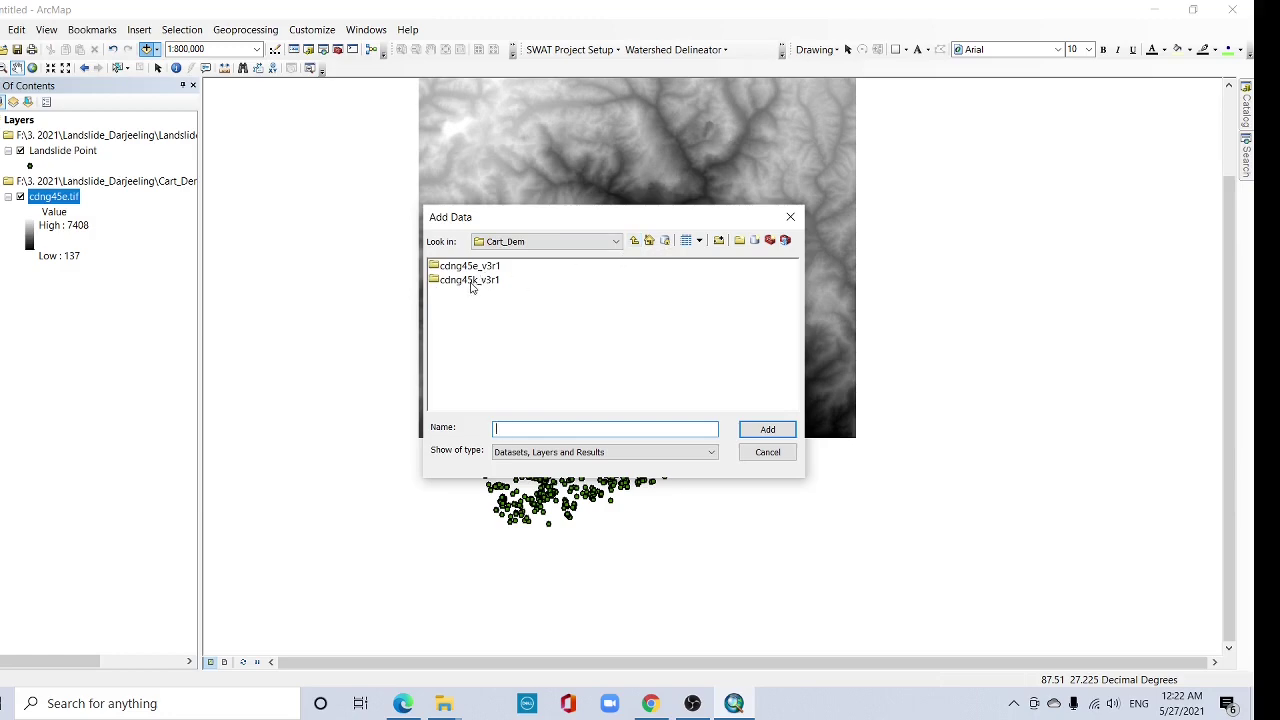
double_click(469, 280)
left_click(471, 270)
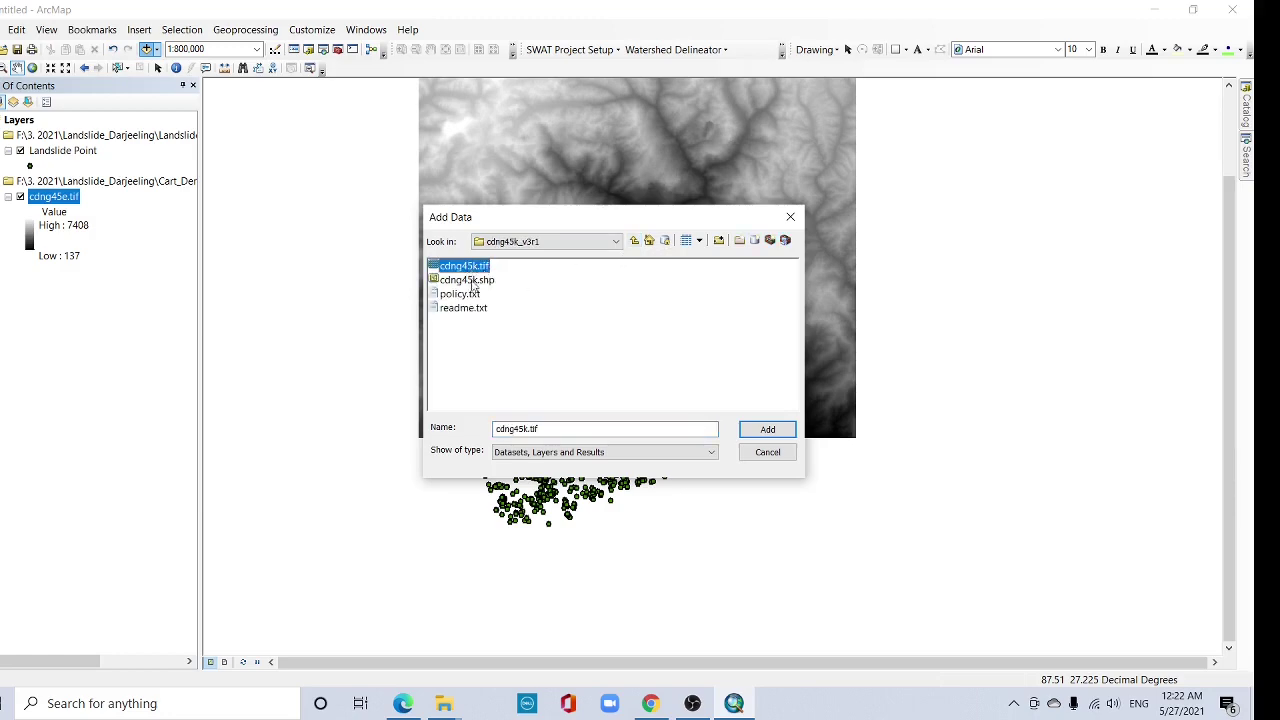
left_click(767, 429)
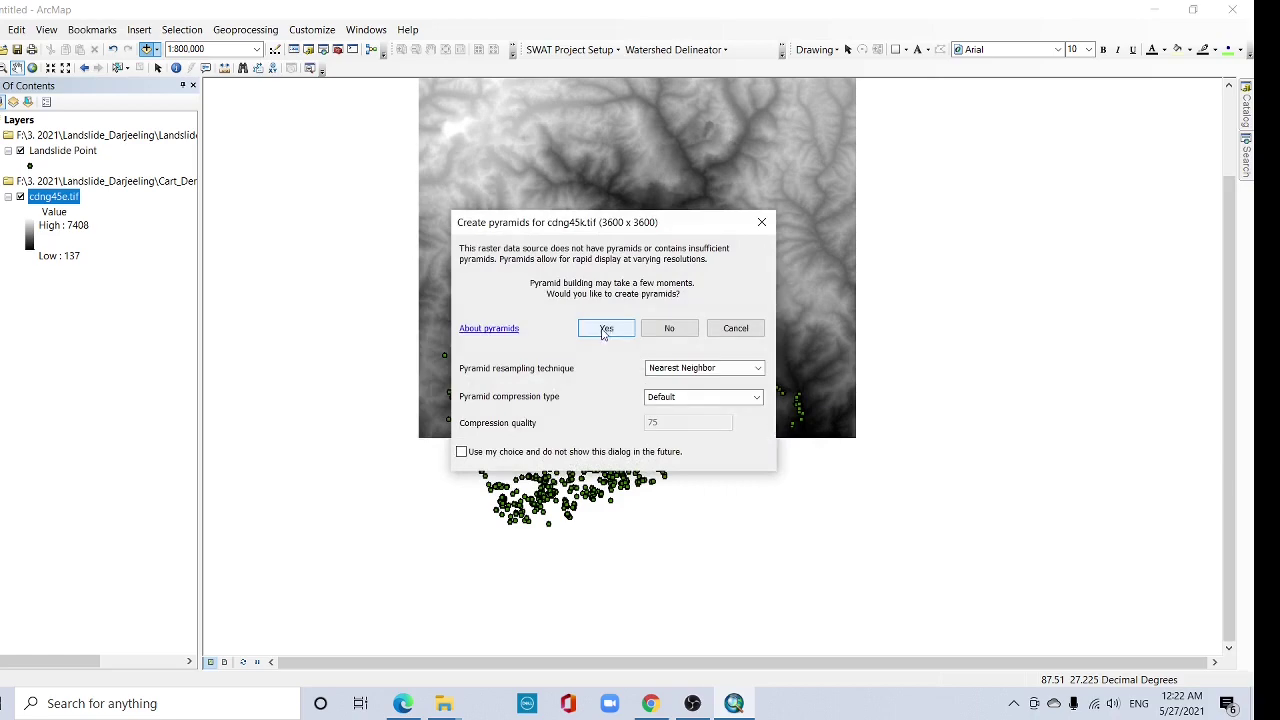
left_click(605, 329)
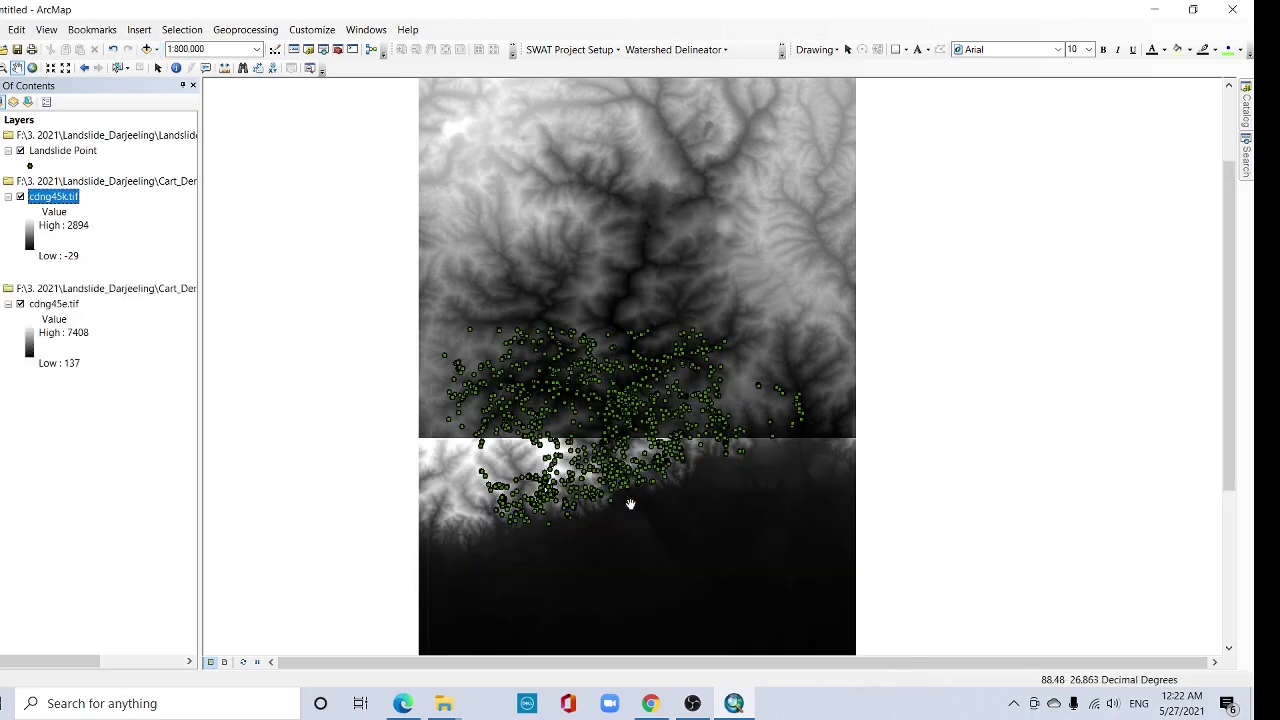
left_click_drag(571, 551, 565, 462)
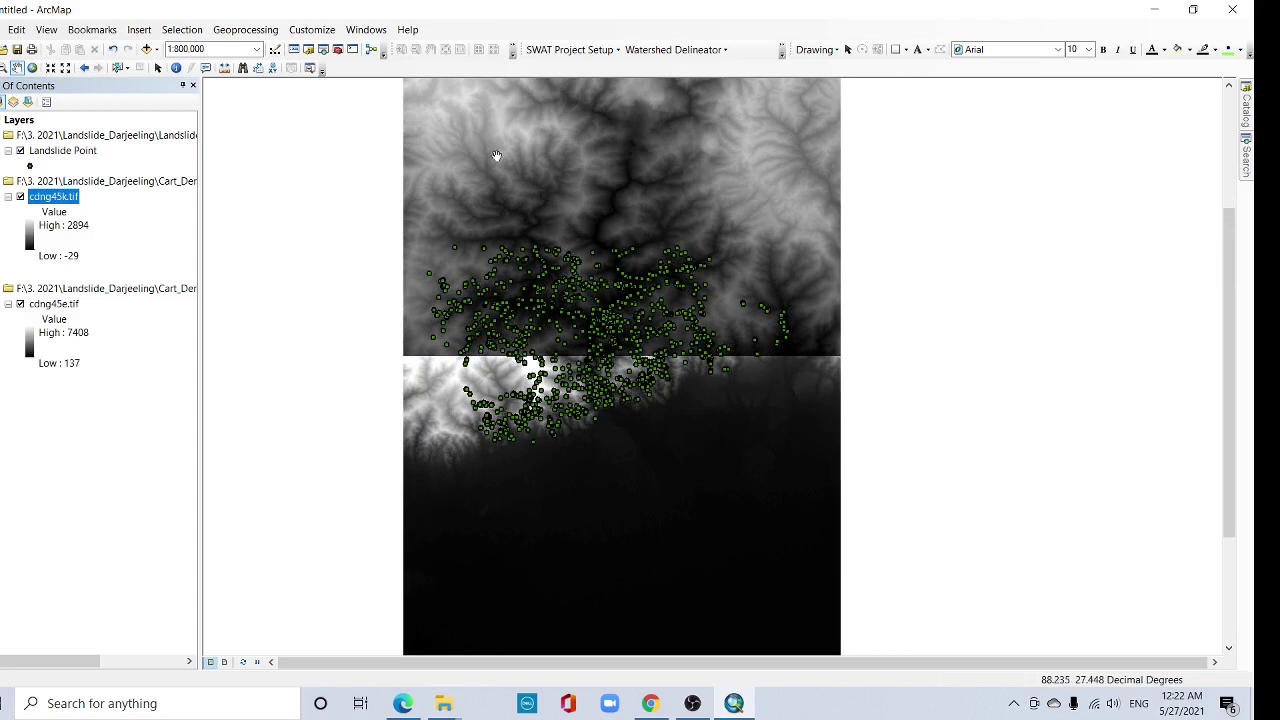
left_click(338, 50)
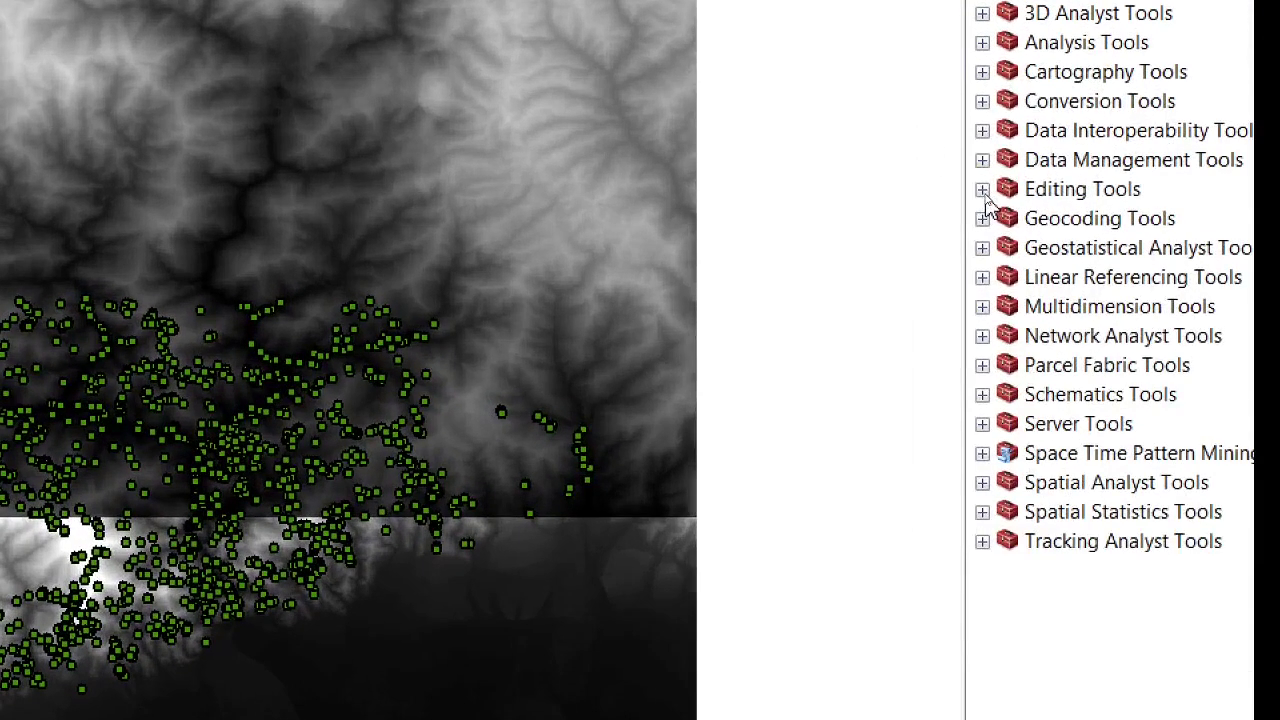
- Expand Data Management Tools > Raster > Raster Dataset and open Mosaic To New Raster
left_click(982, 160)
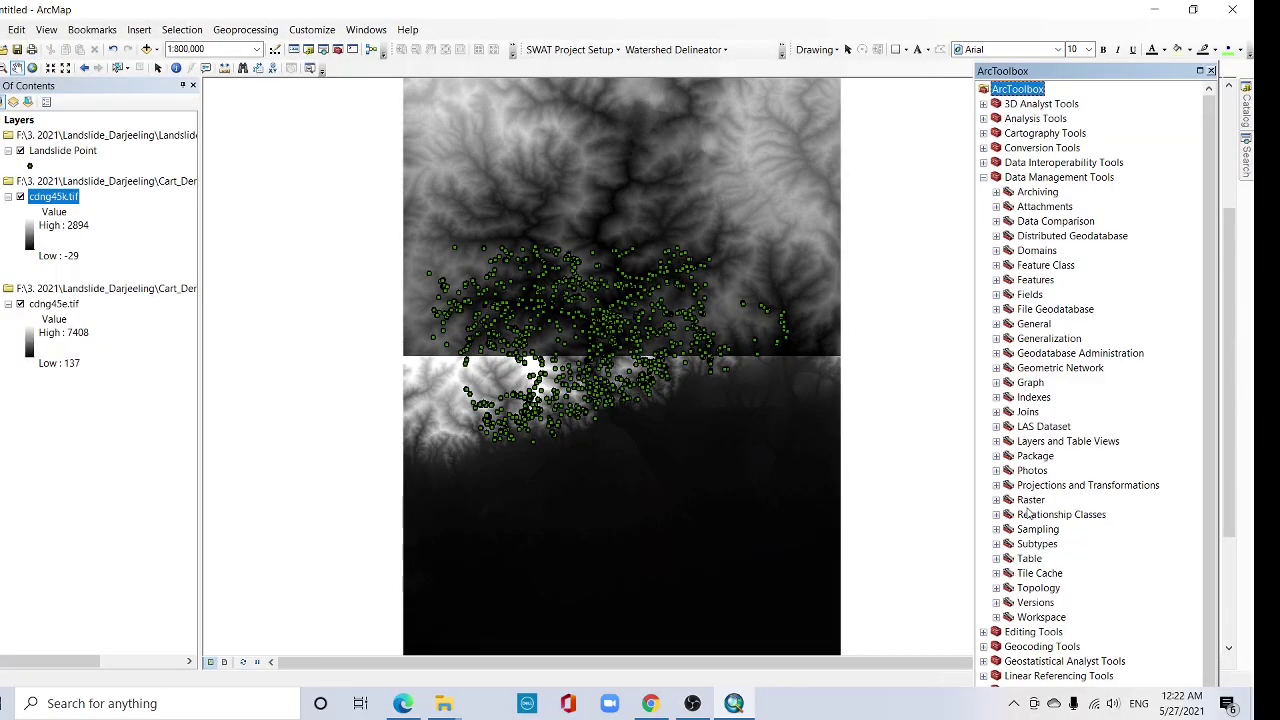
left_click(996, 500)
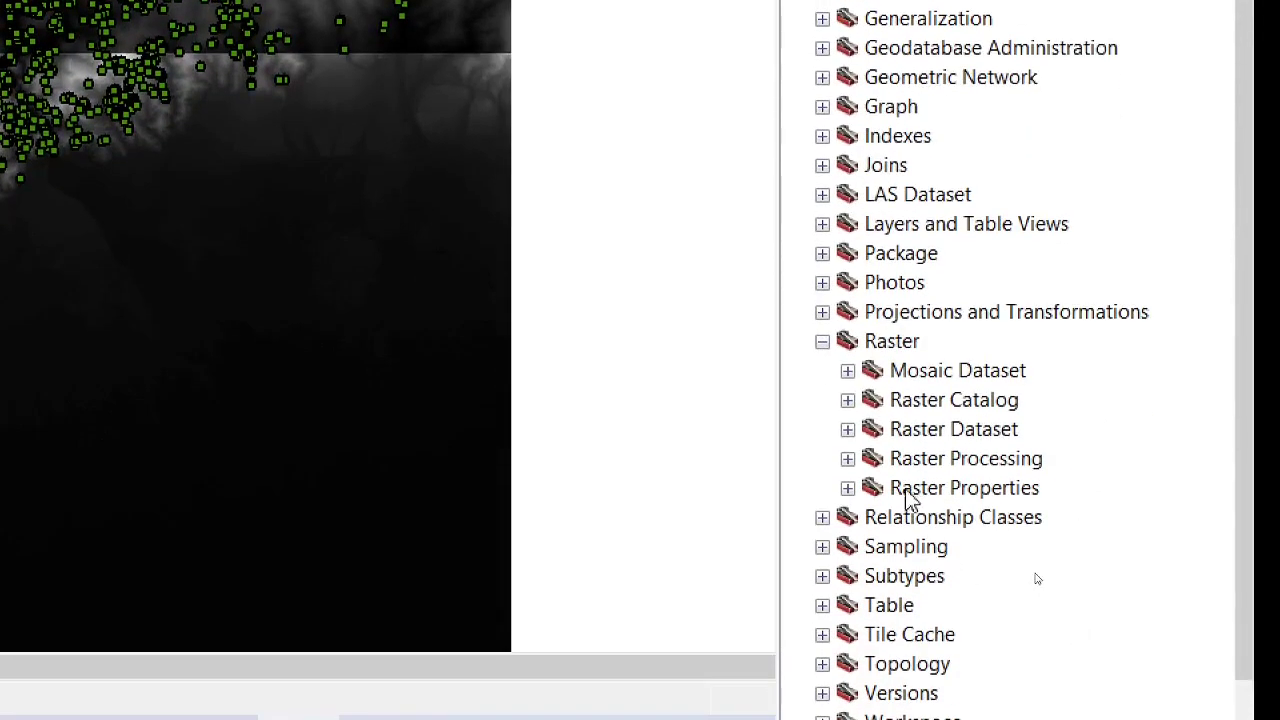
left_click(847, 429)
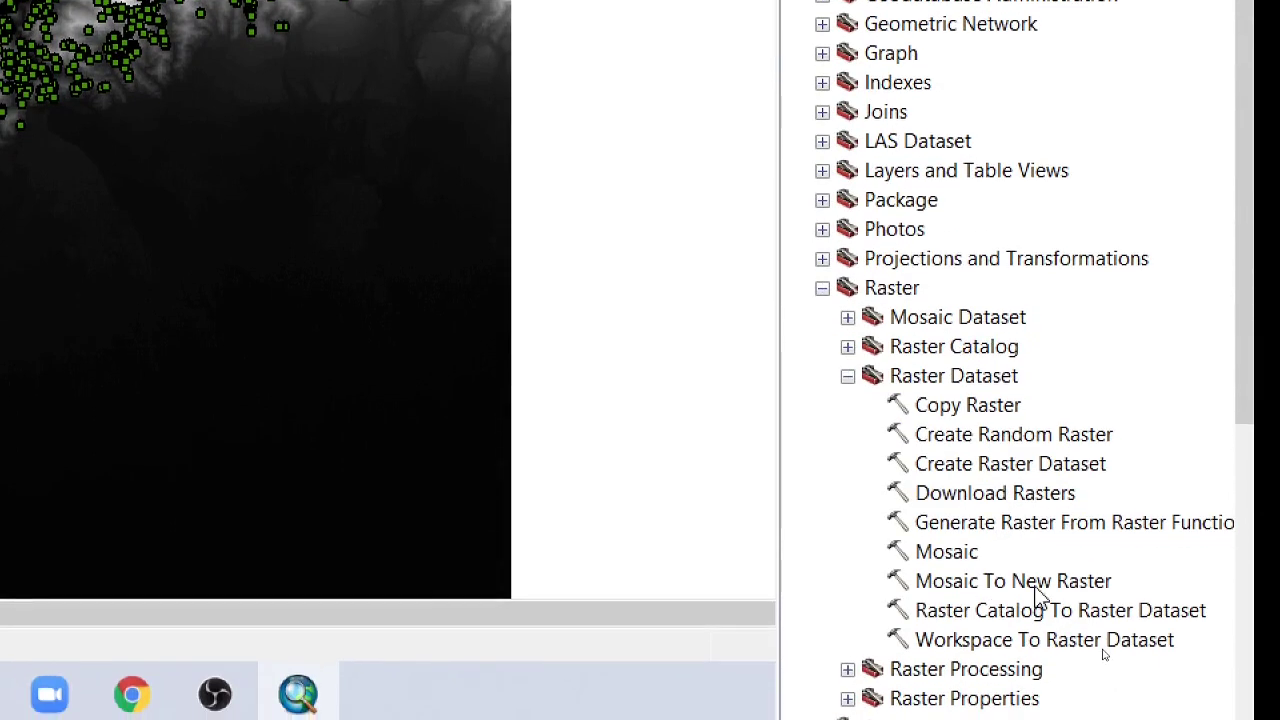
double_click(1033, 583)
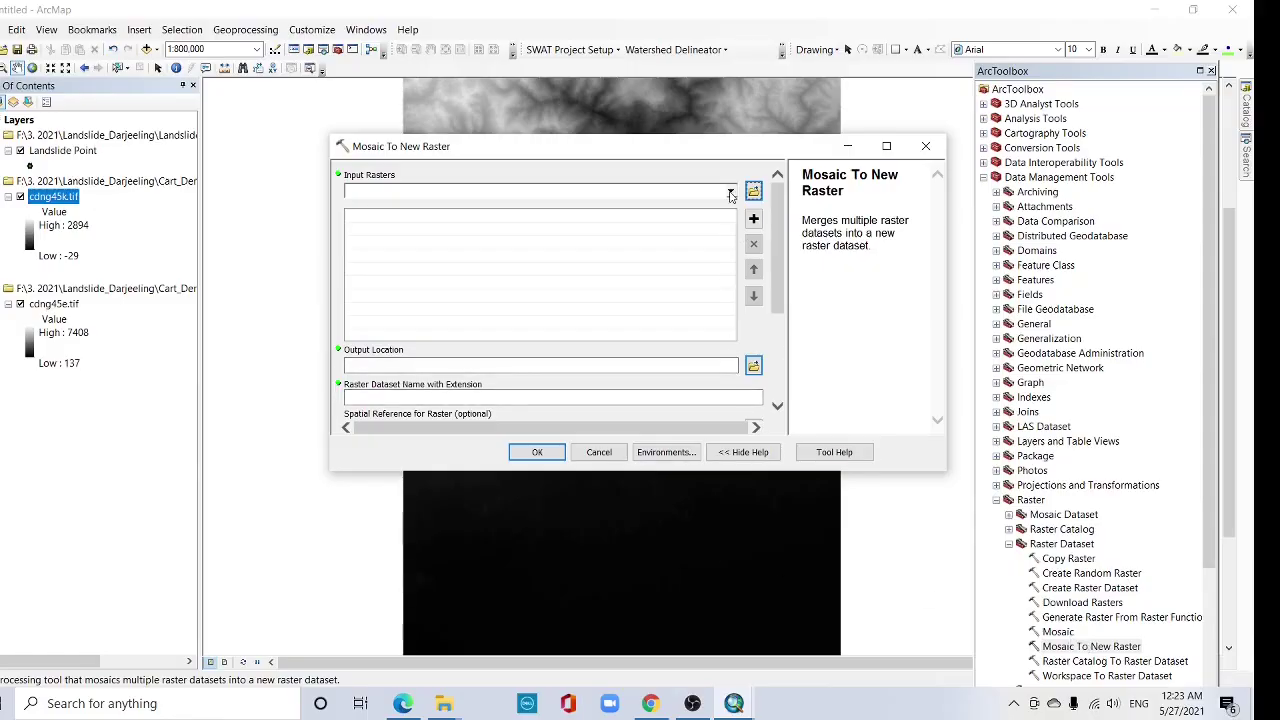
- Add cdng45k.tif and cdng45e.tif as input rasters and output to a new Cart_Dem\Mosaic folder
left_click_drag(53, 196, 540, 260)
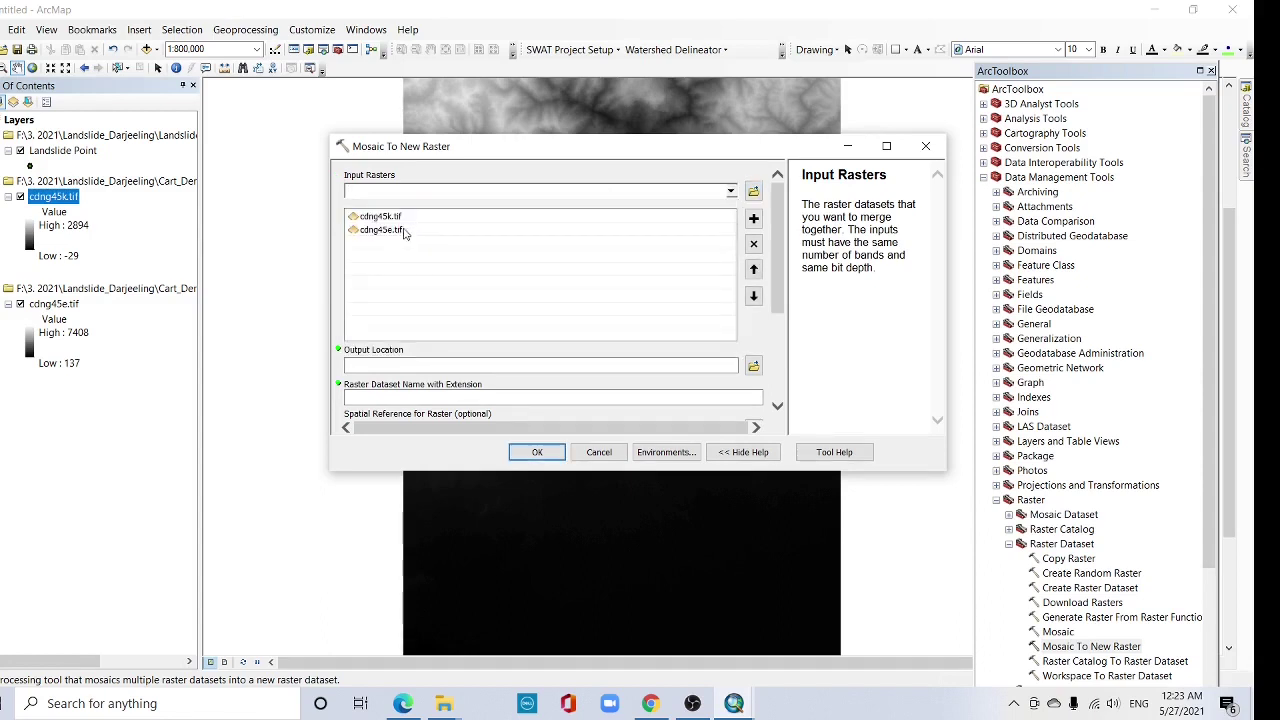
scroll(754, 268, "down", 2)
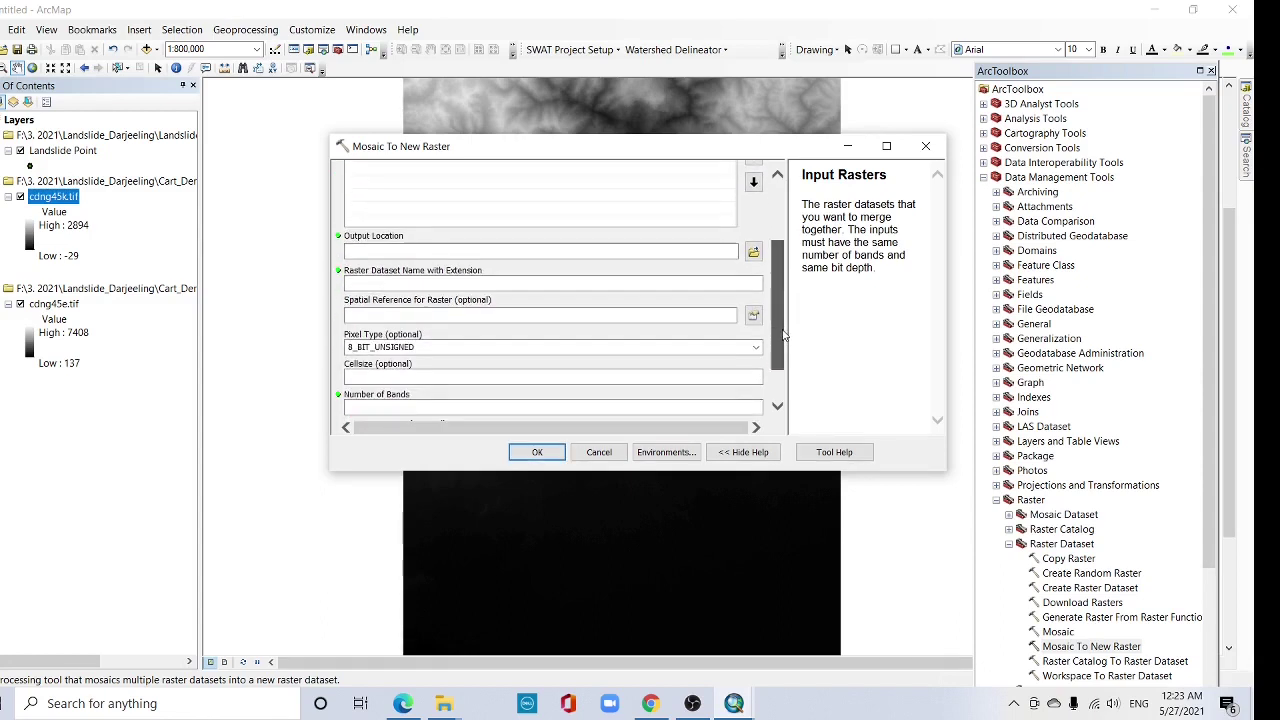
left_click(754, 253)
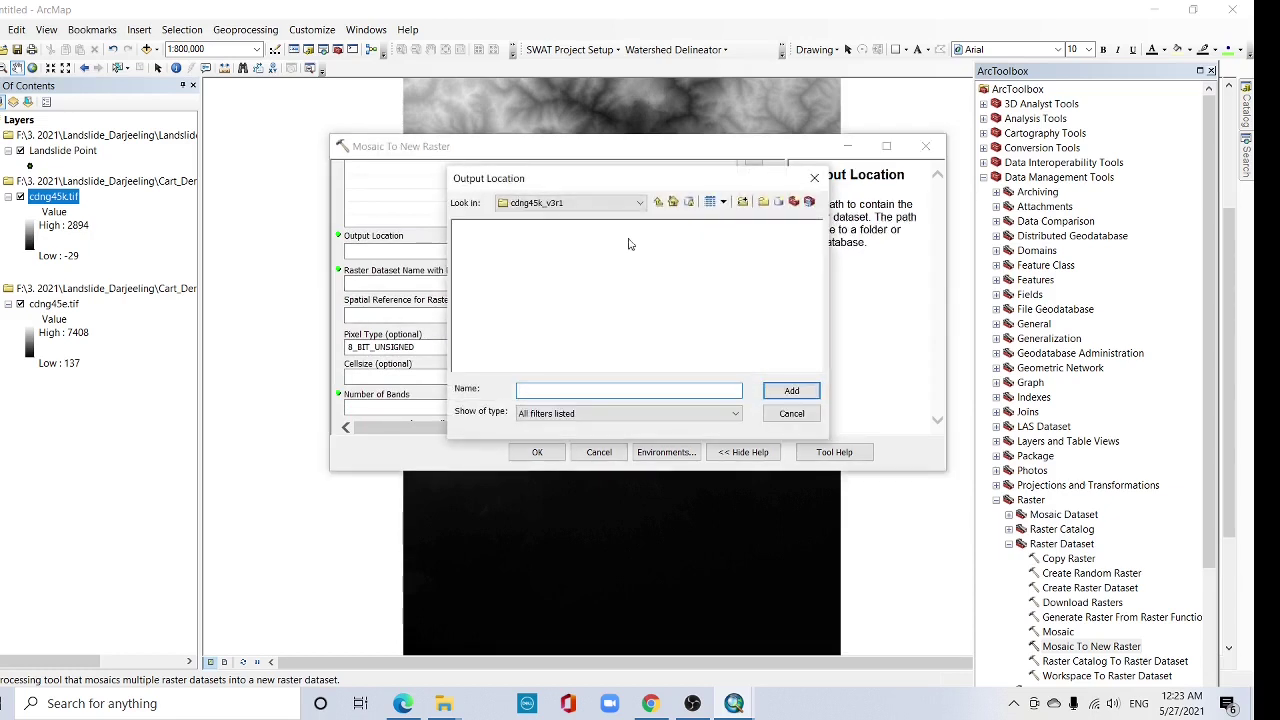
left_click(658, 203)
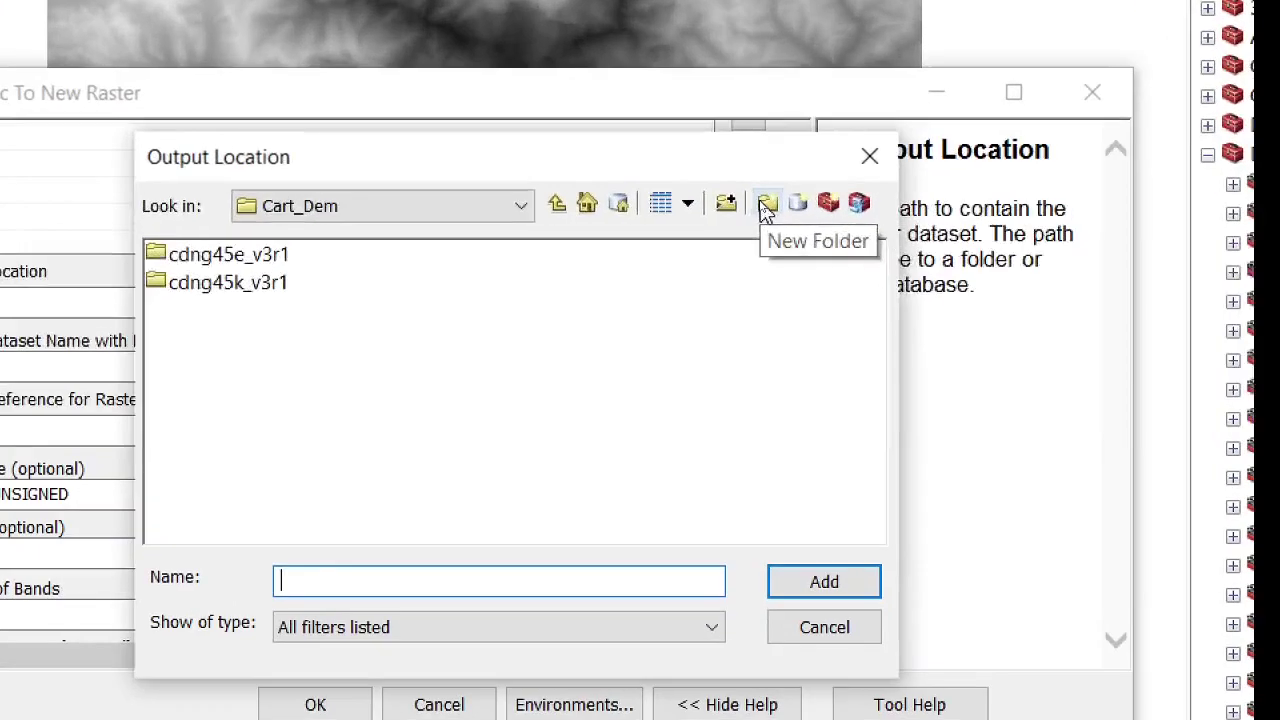
left_click(763, 203)
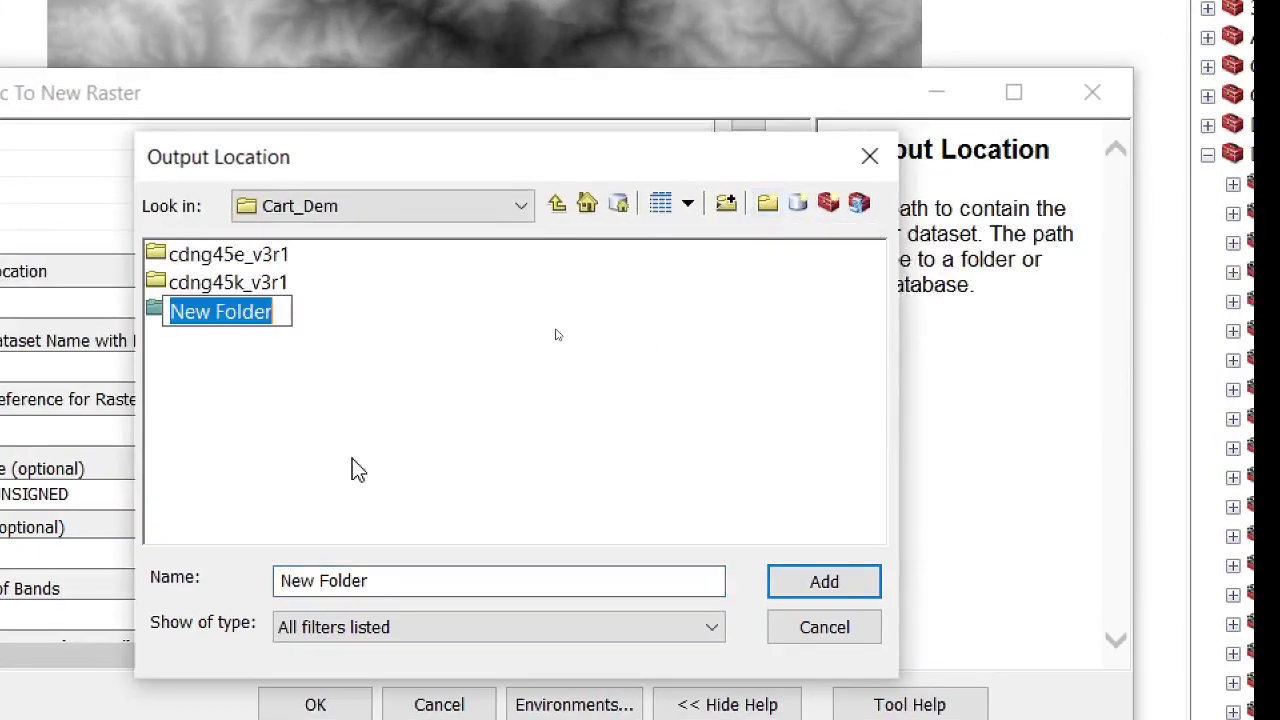
type("Mosaic")
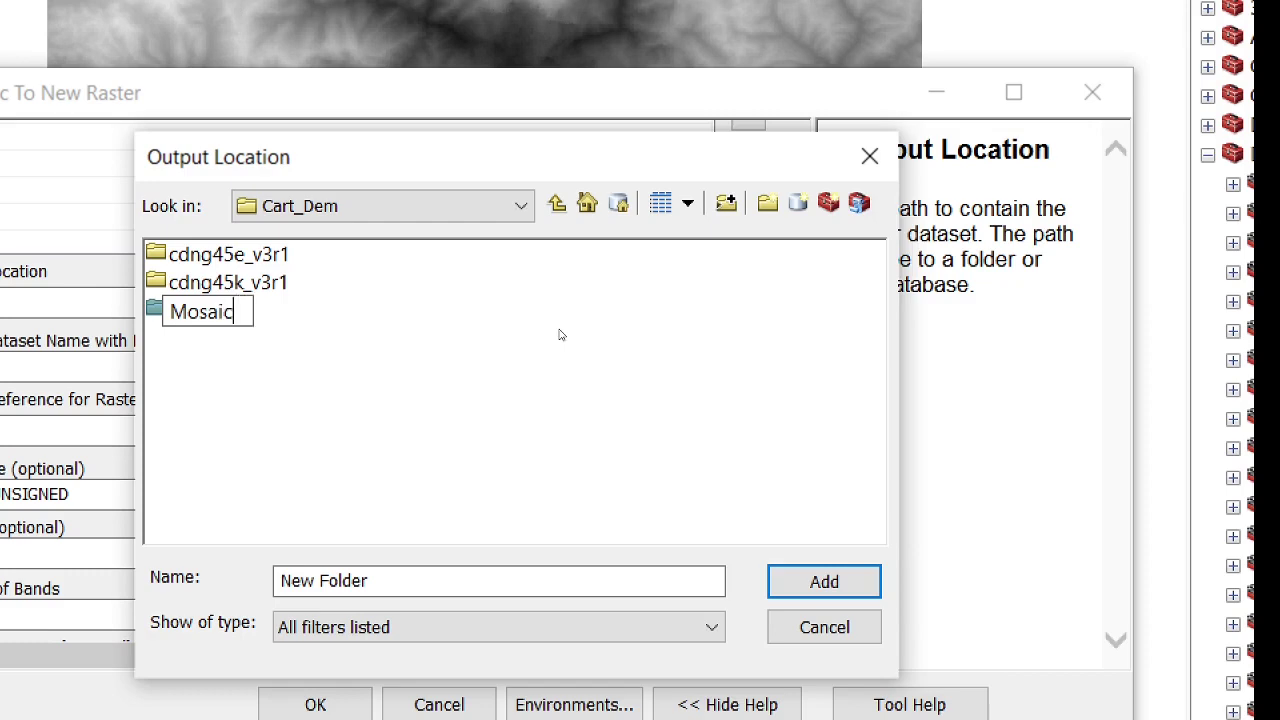
left_click(200, 315)
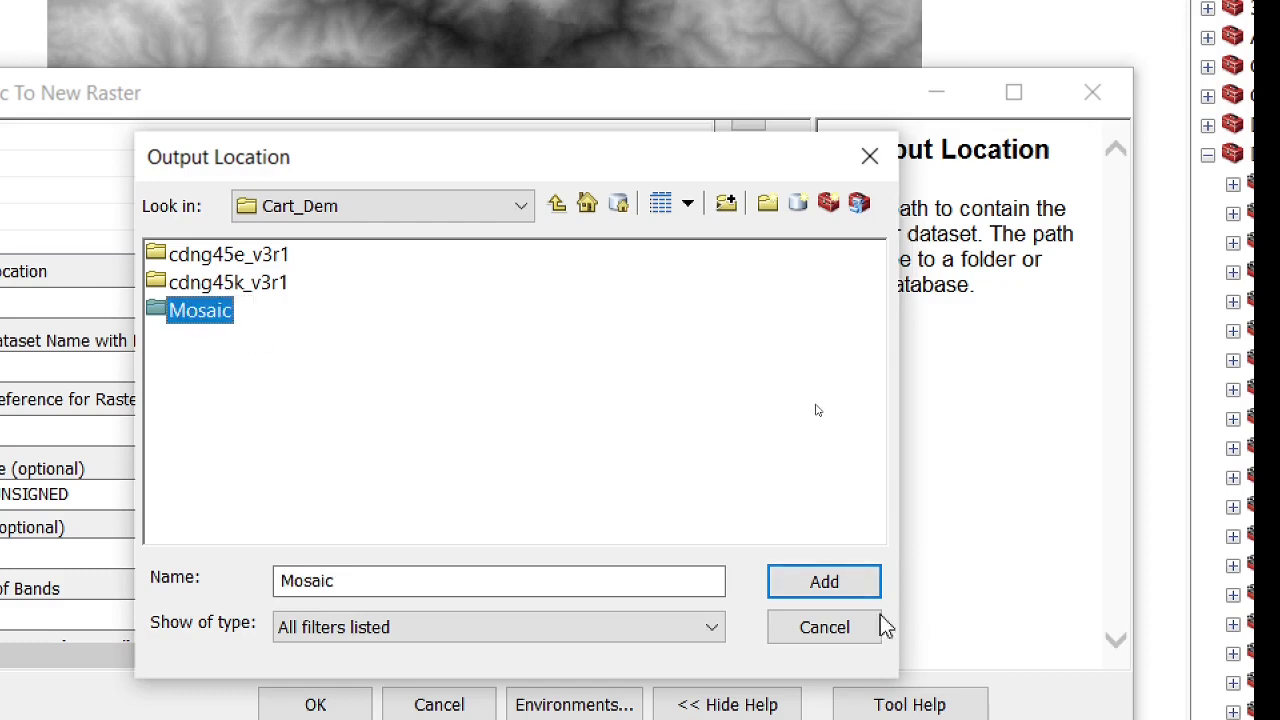
left_click(840, 581)
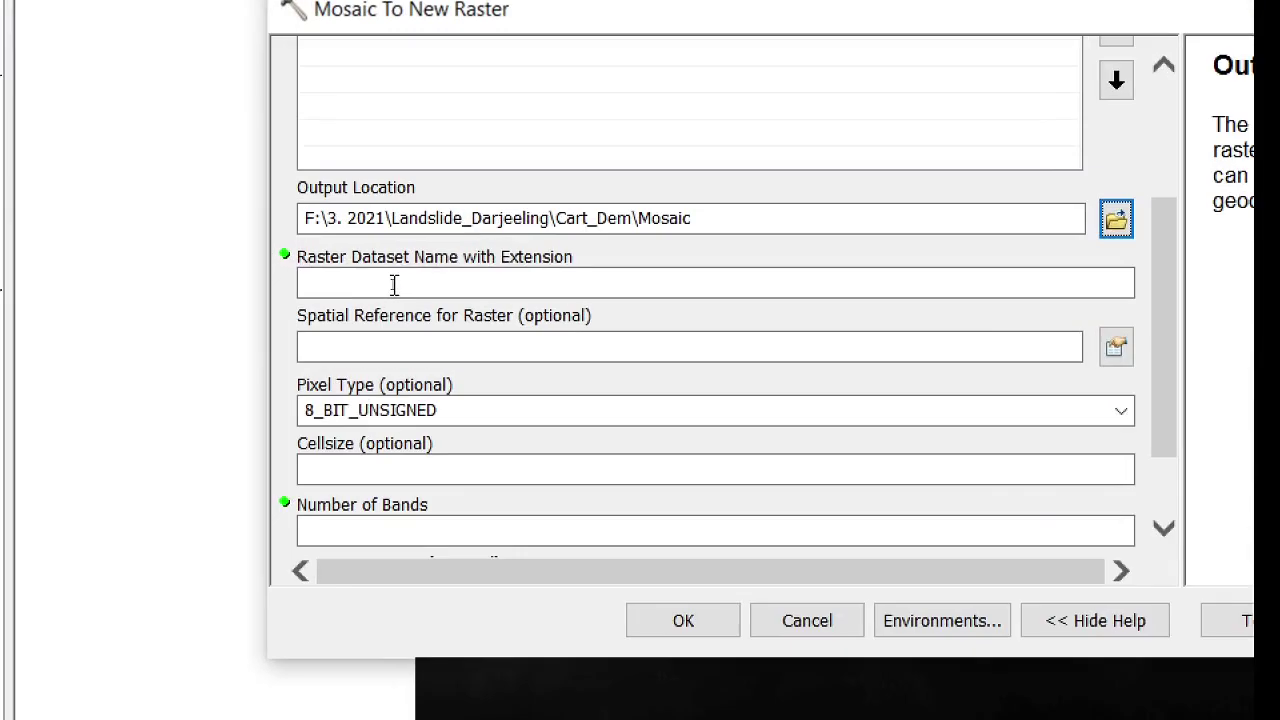
- Name the output raster Darjeeling.tif and check cdng45k.tif's source properties
left_click(394, 286)
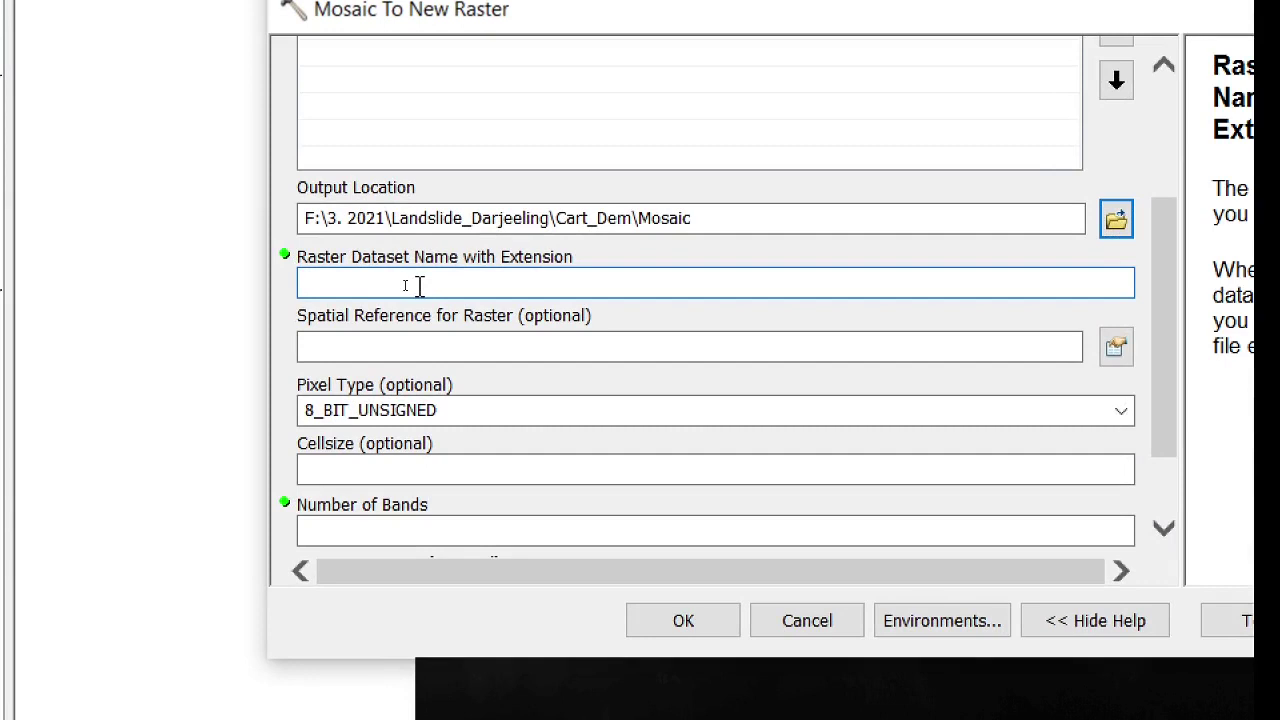
type("Darjeeling.tif")
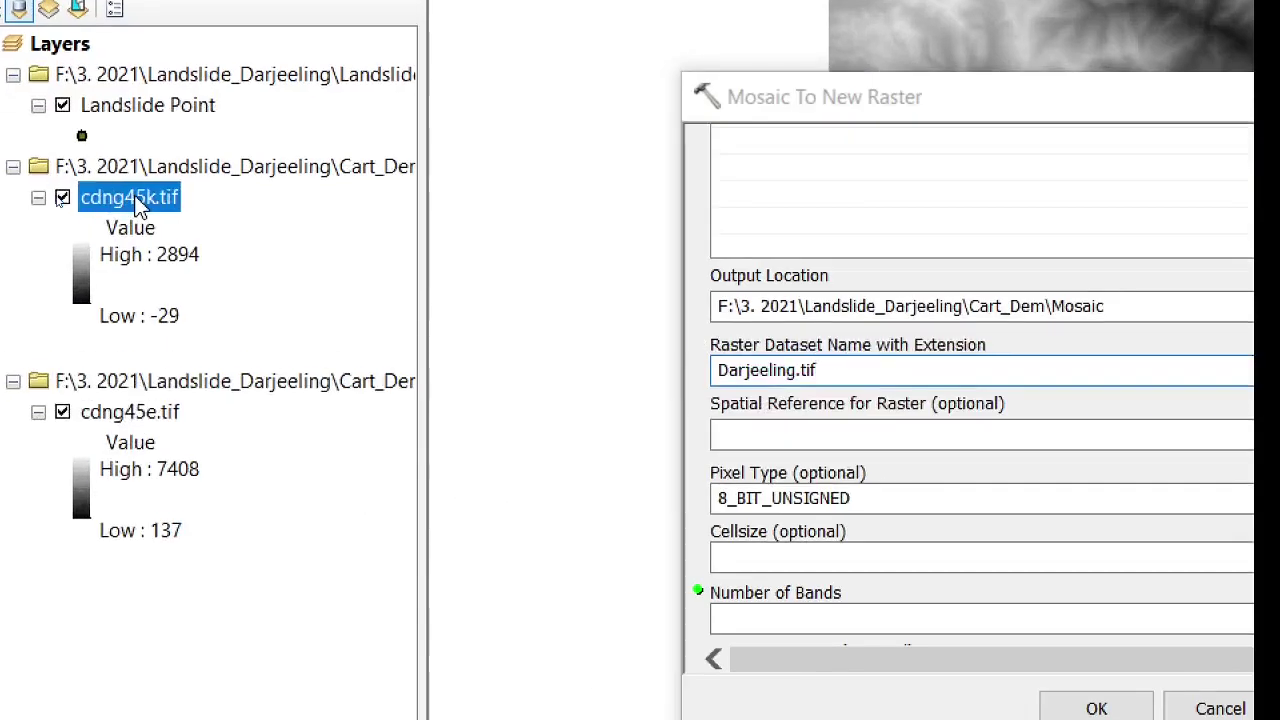
right_click(57, 199)
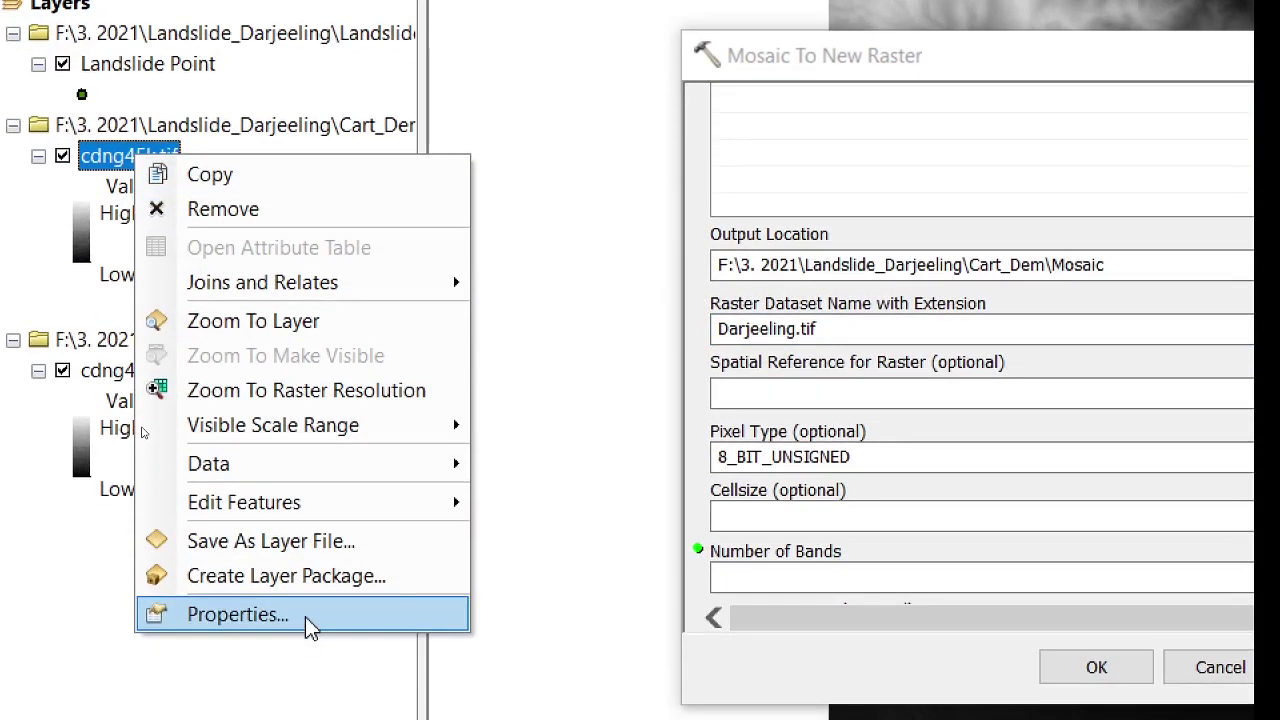
left_click(309, 660)
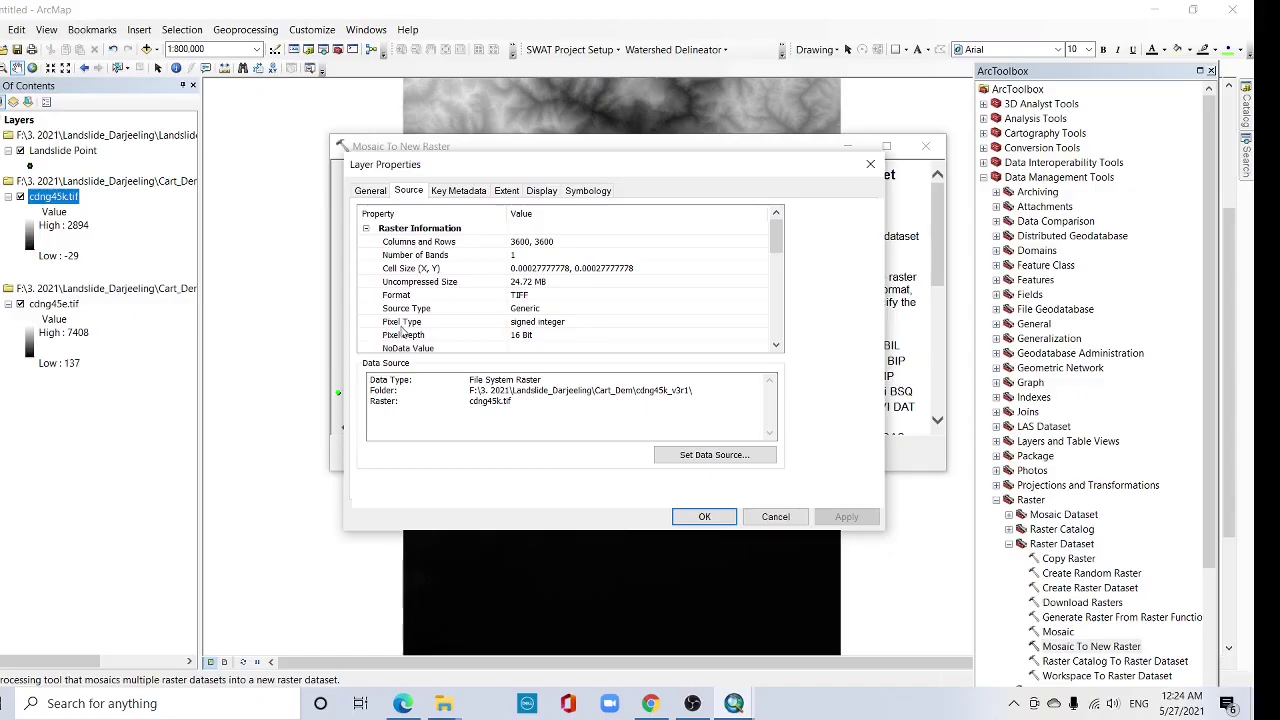
scroll(771, 240, "down", 1)
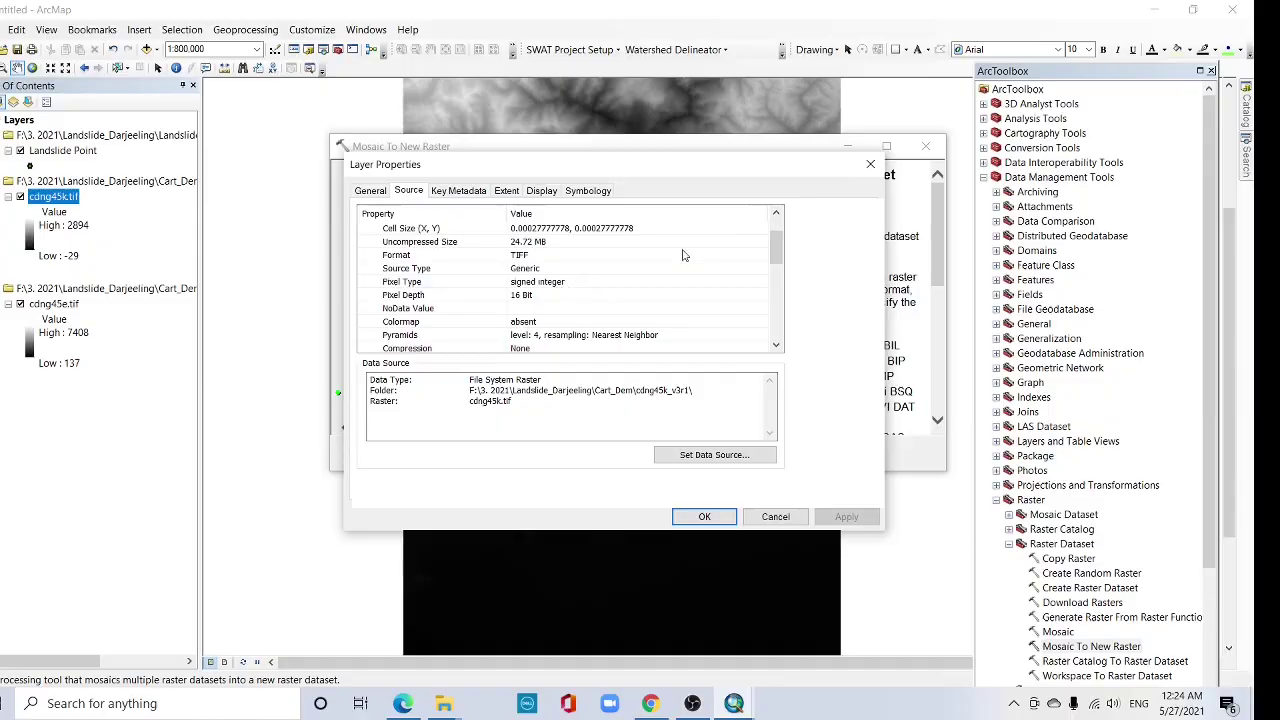
left_click(870, 164)
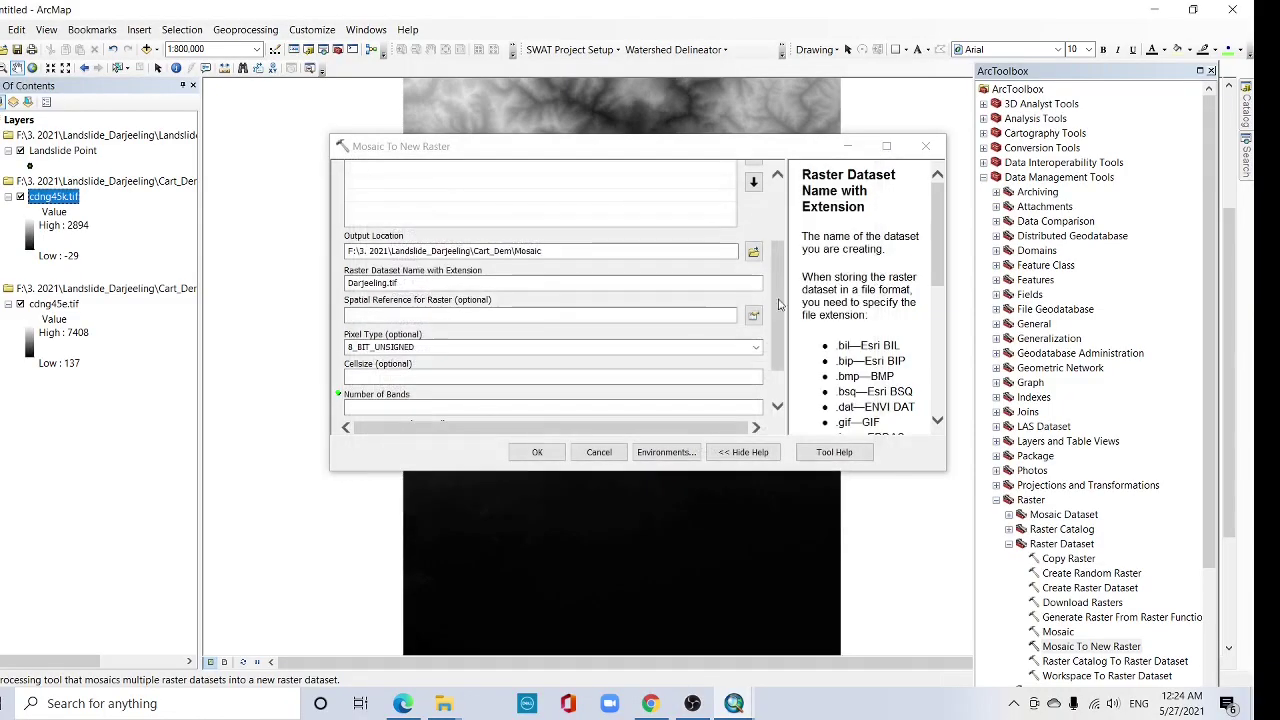
- Set pixel type 16_BIT_SIGNED and 1 band to match the source tiles, then run the merge
left_click(757, 349)
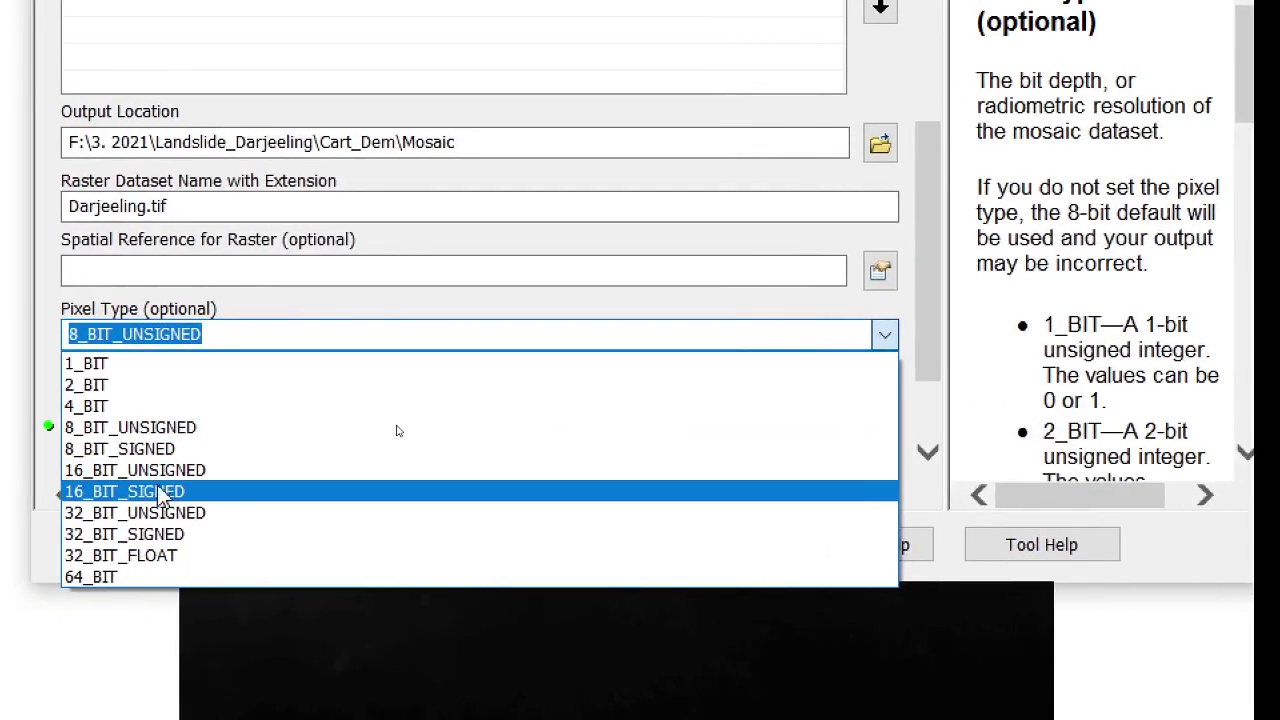
left_click(168, 491)
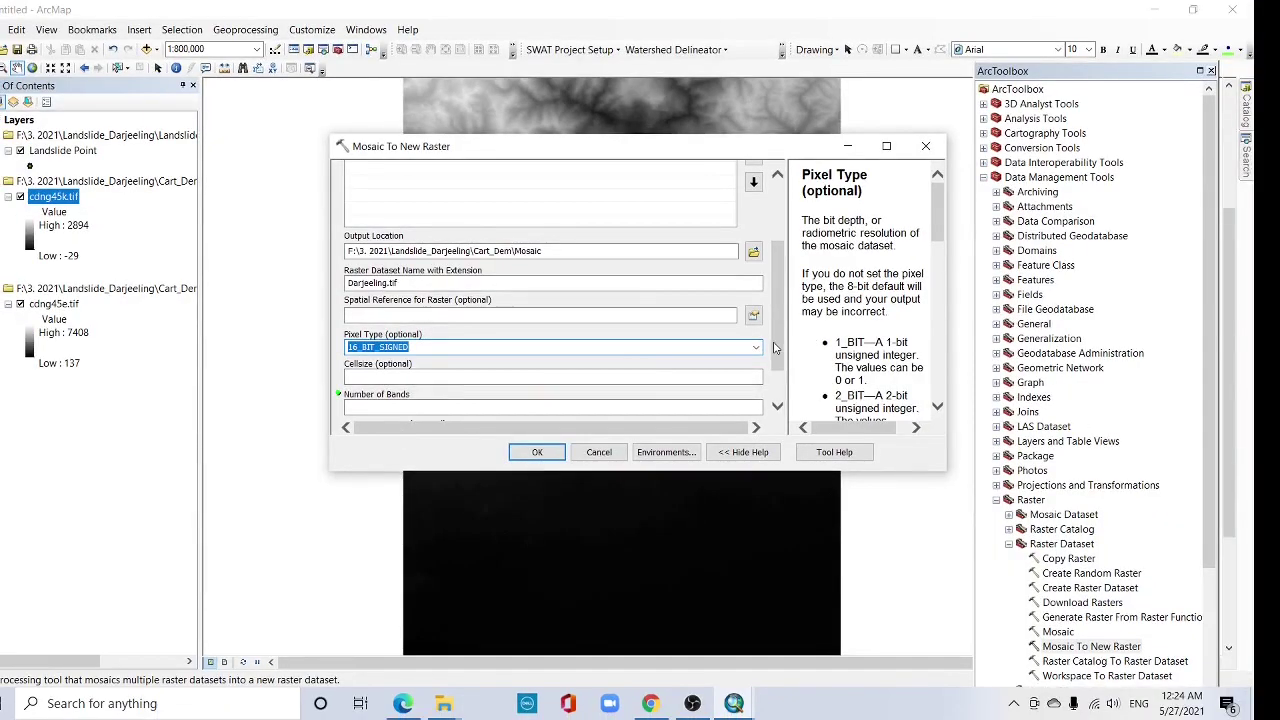
scroll(774, 347, "down", 2)
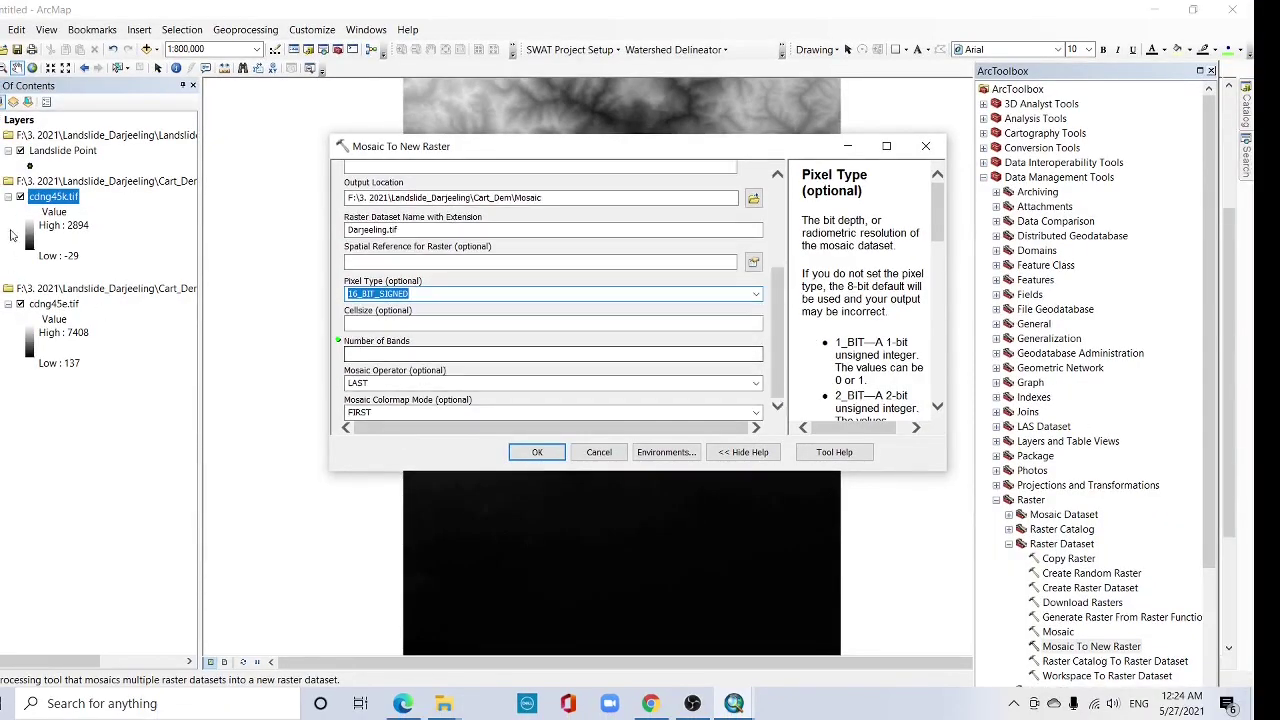
right_click(48, 196)
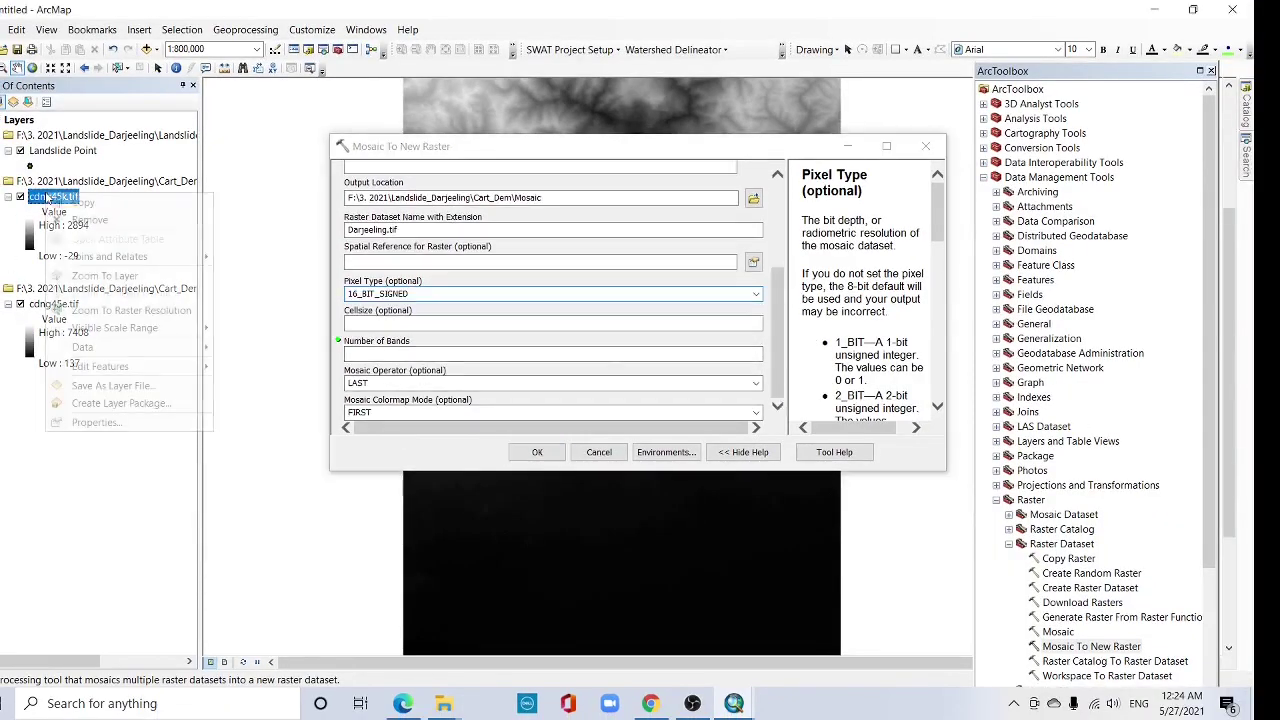
left_click(95, 422)
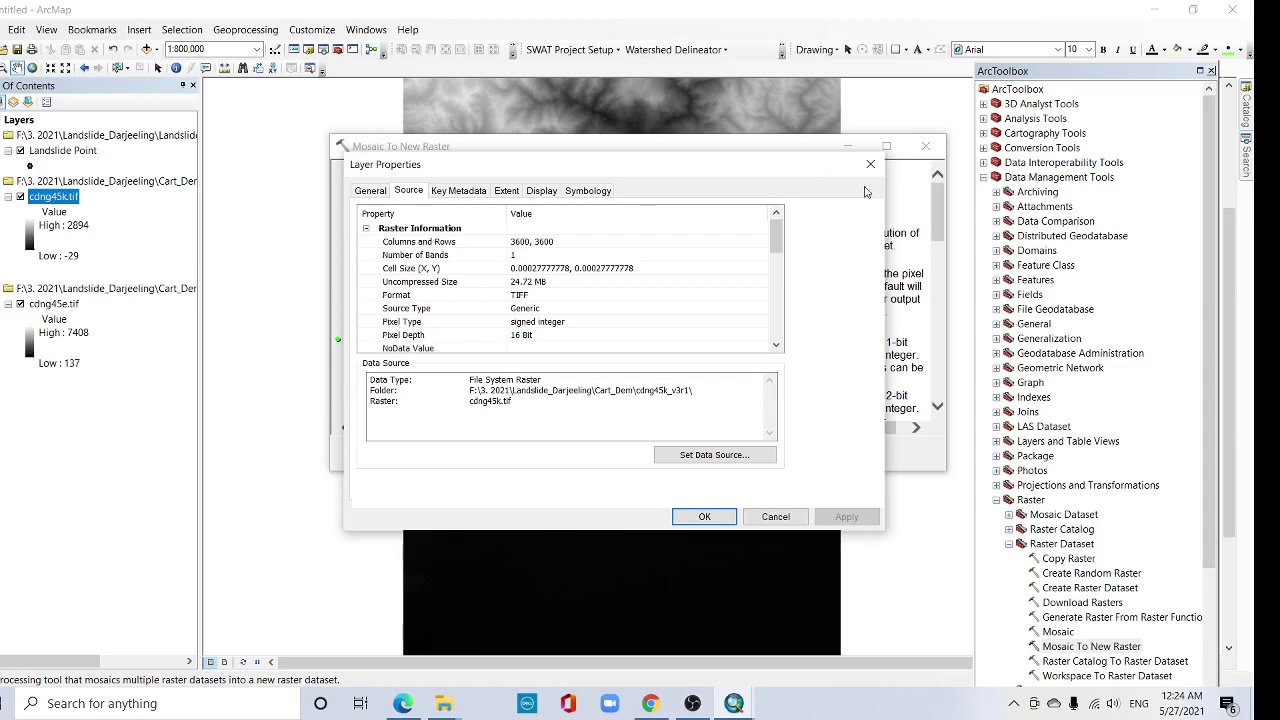
left_click(870, 164)
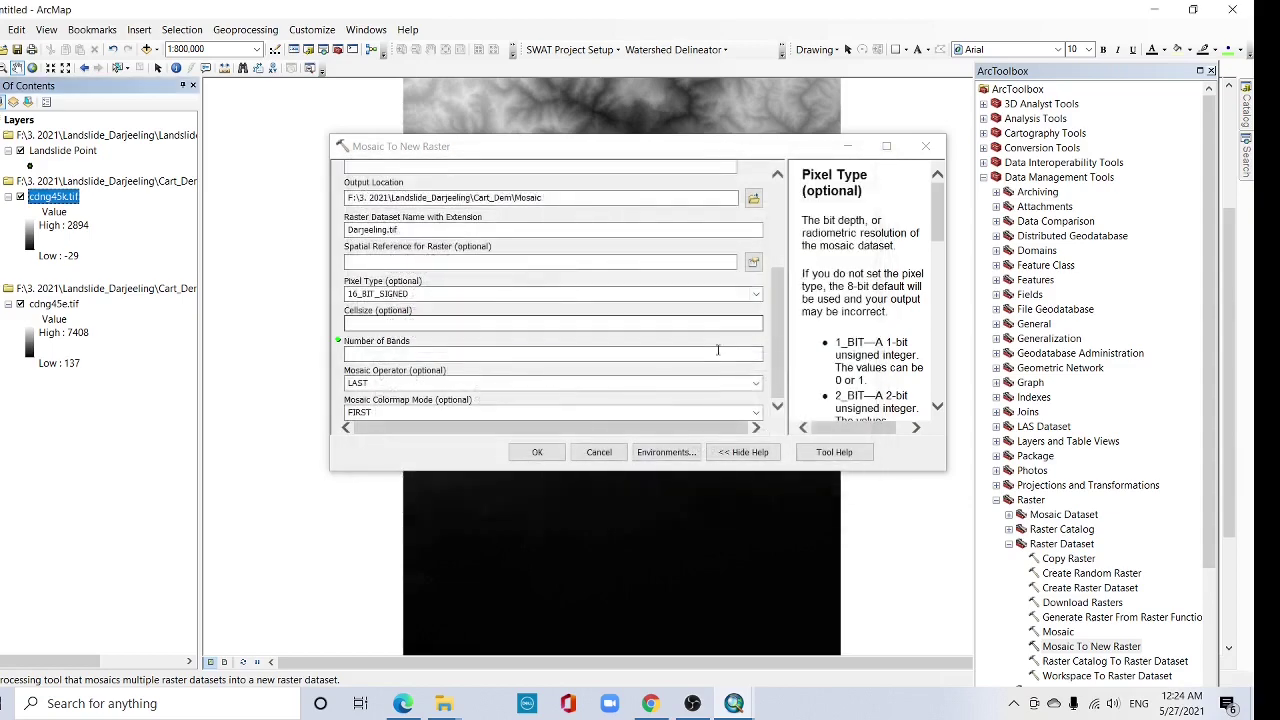
left_click(734, 352)
type("1")
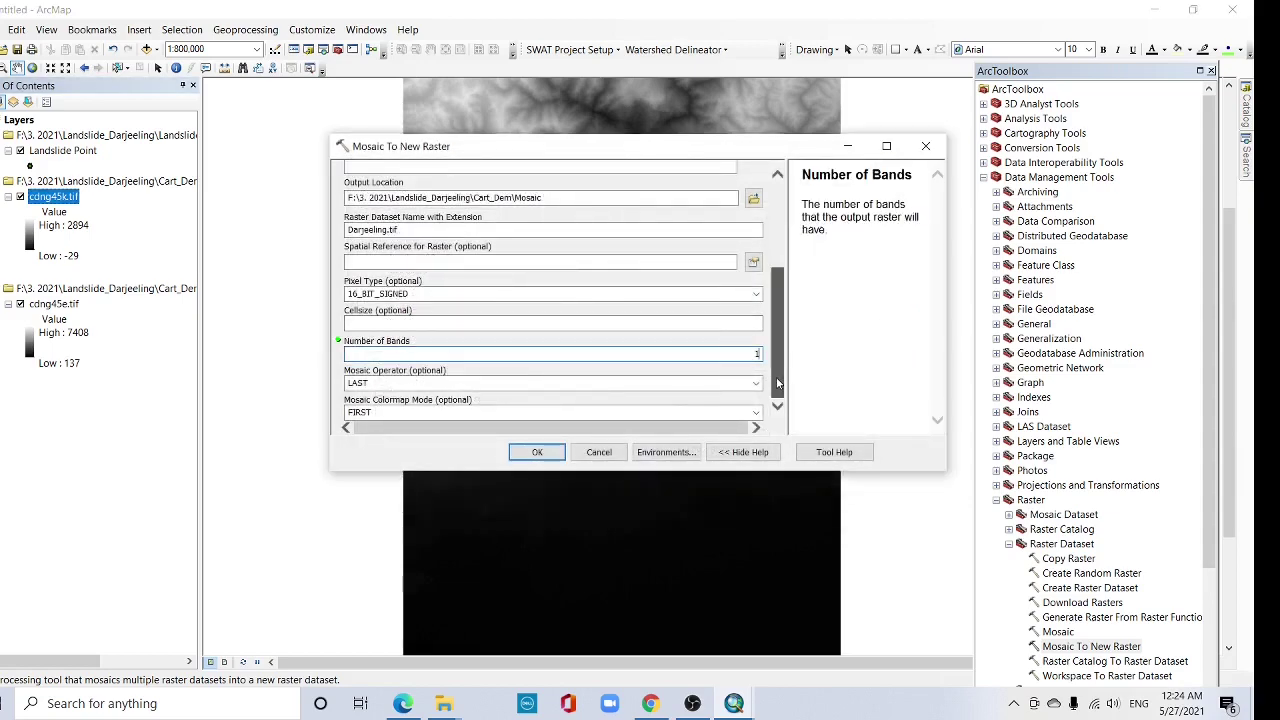
left_click(540, 455)
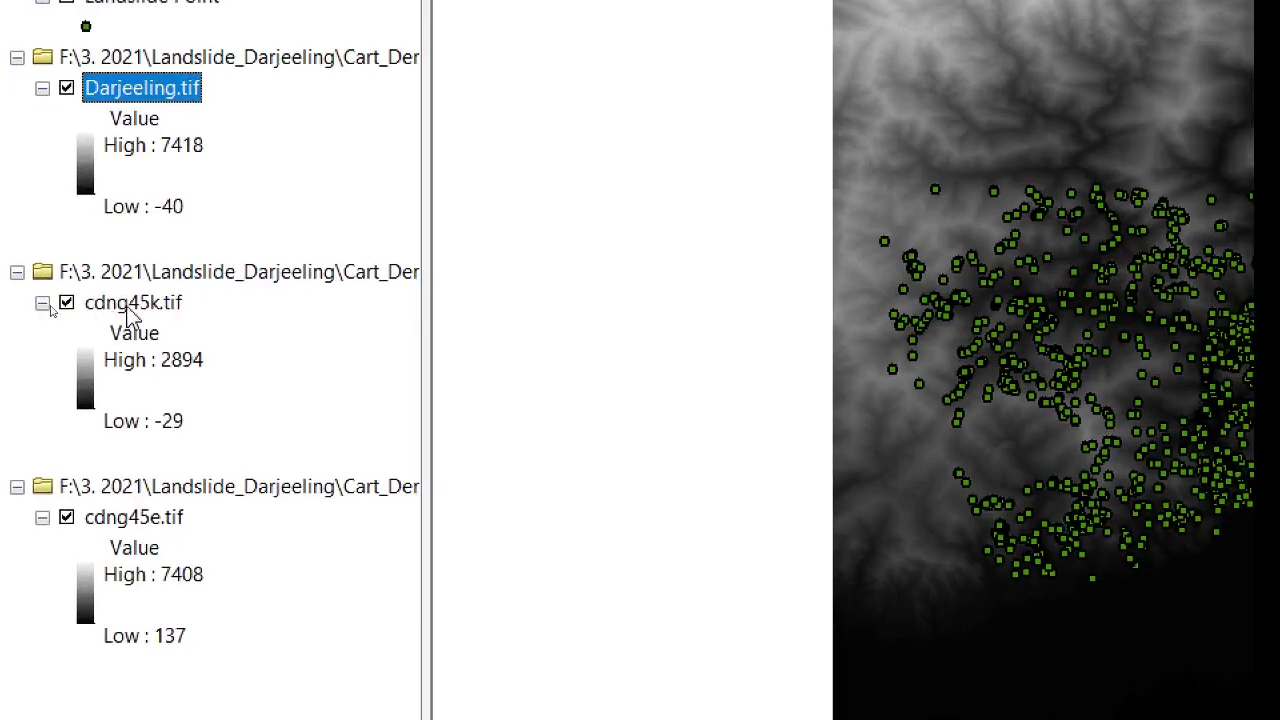
- Remove cdng45k.tif and cdng45e.tif from the map, then return to the Bhuvan browser page
left_click(45, 306)
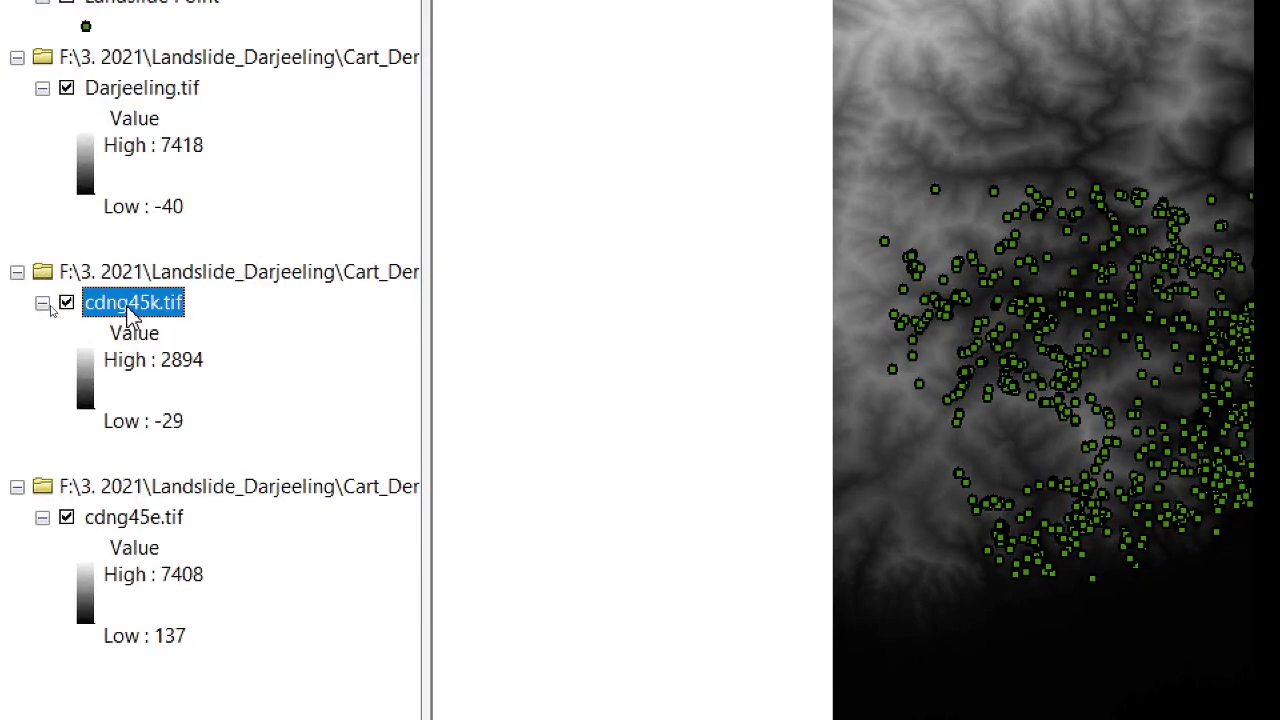
right_click(51, 306)
left_click(243, 368)
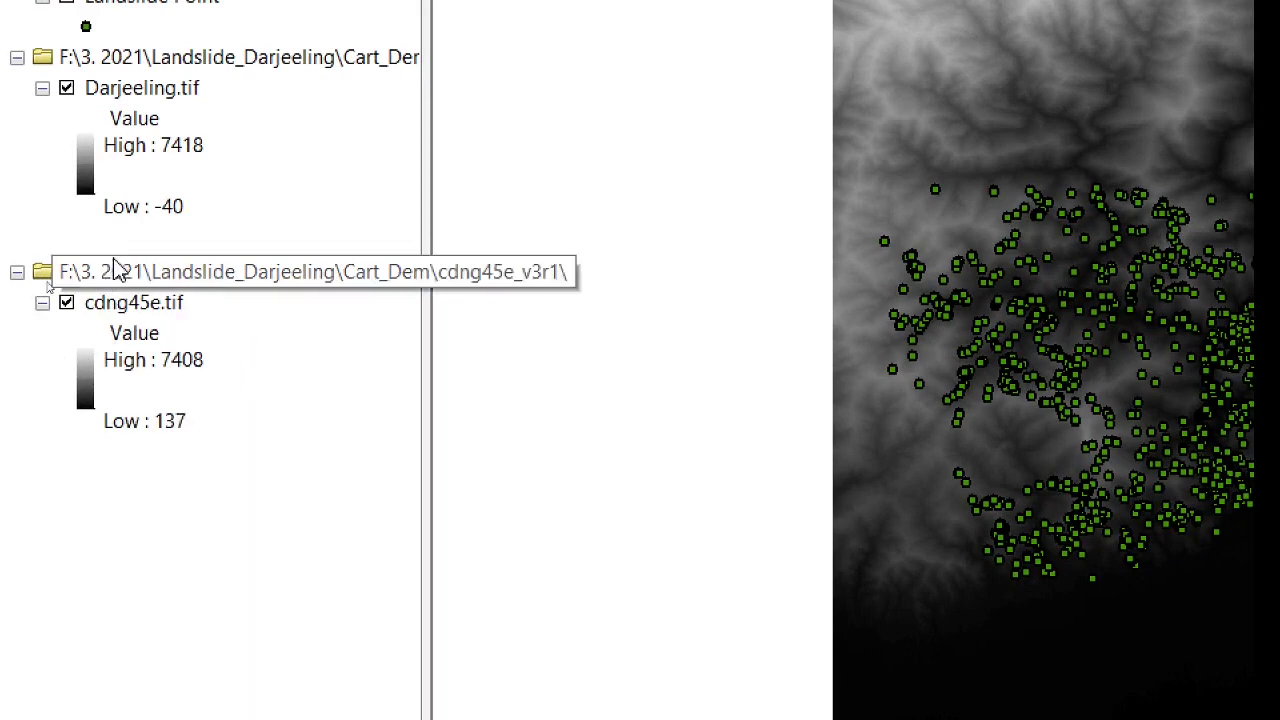
left_click(135, 308)
right_click(137, 308)
left_click(251, 358)
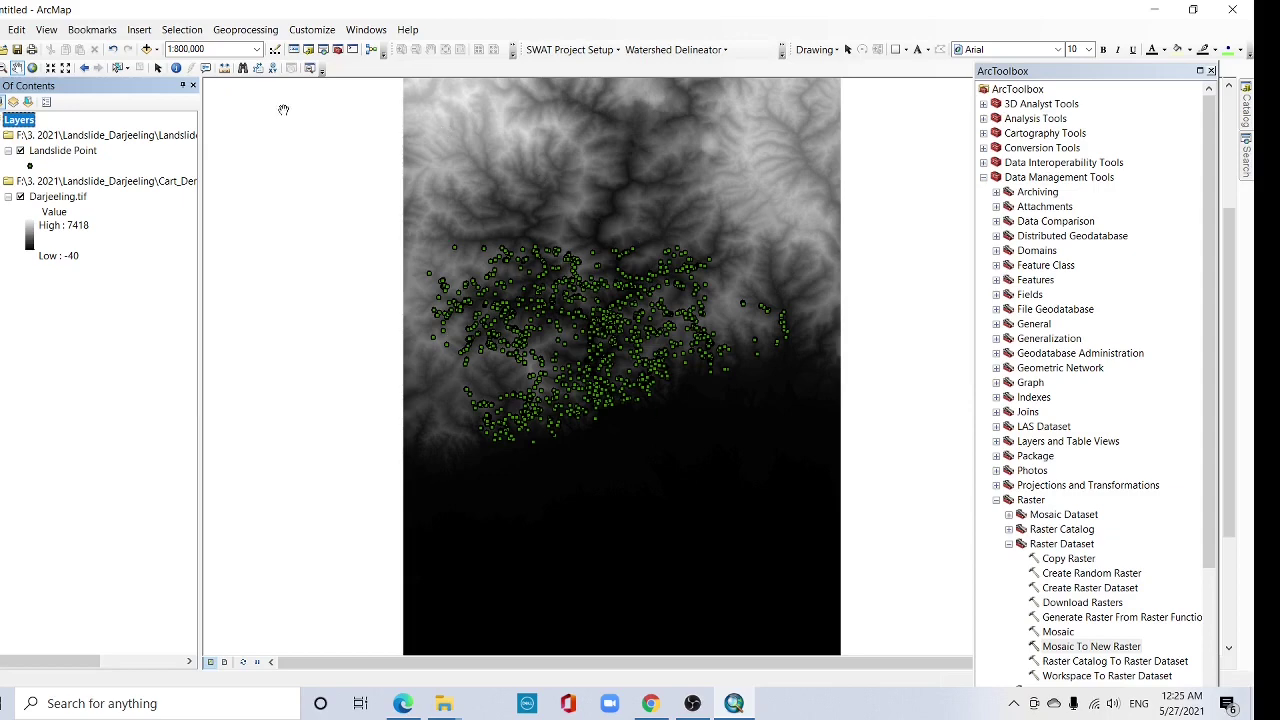
left_click(655, 703)
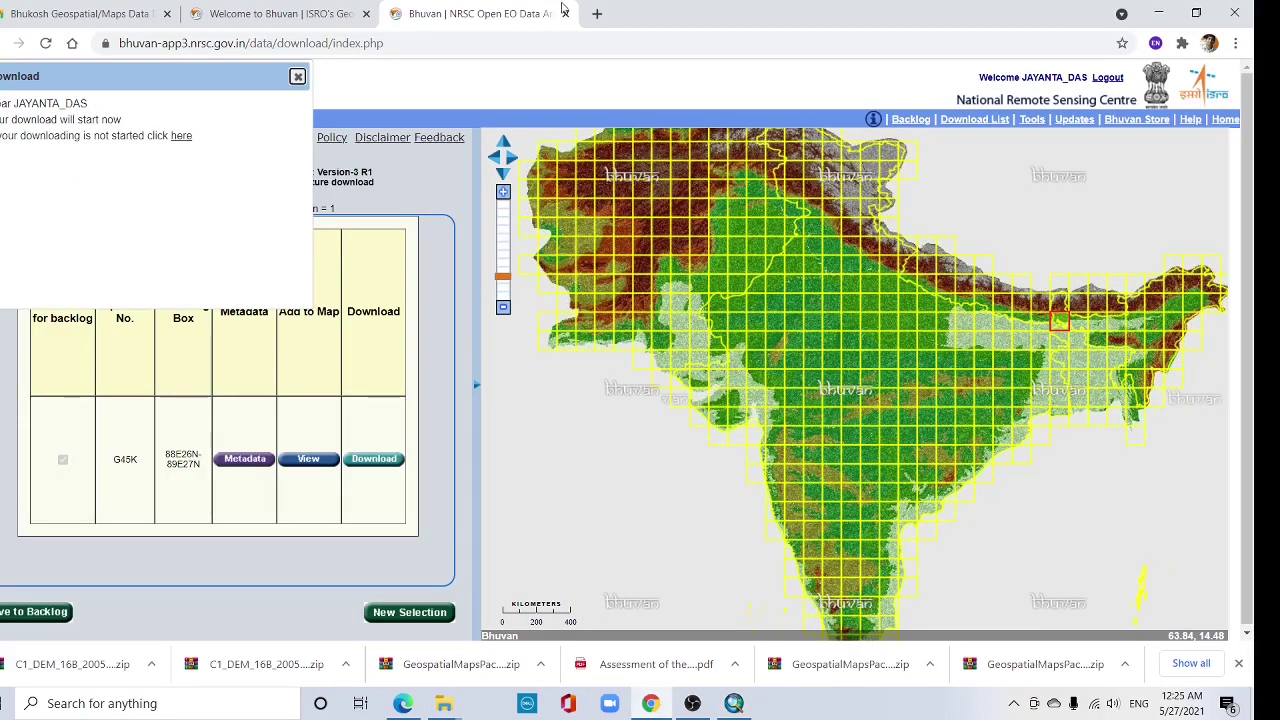
- Go to YouTube through a Google search in a new tab
left_click(597, 13)
left_click(467, 262)
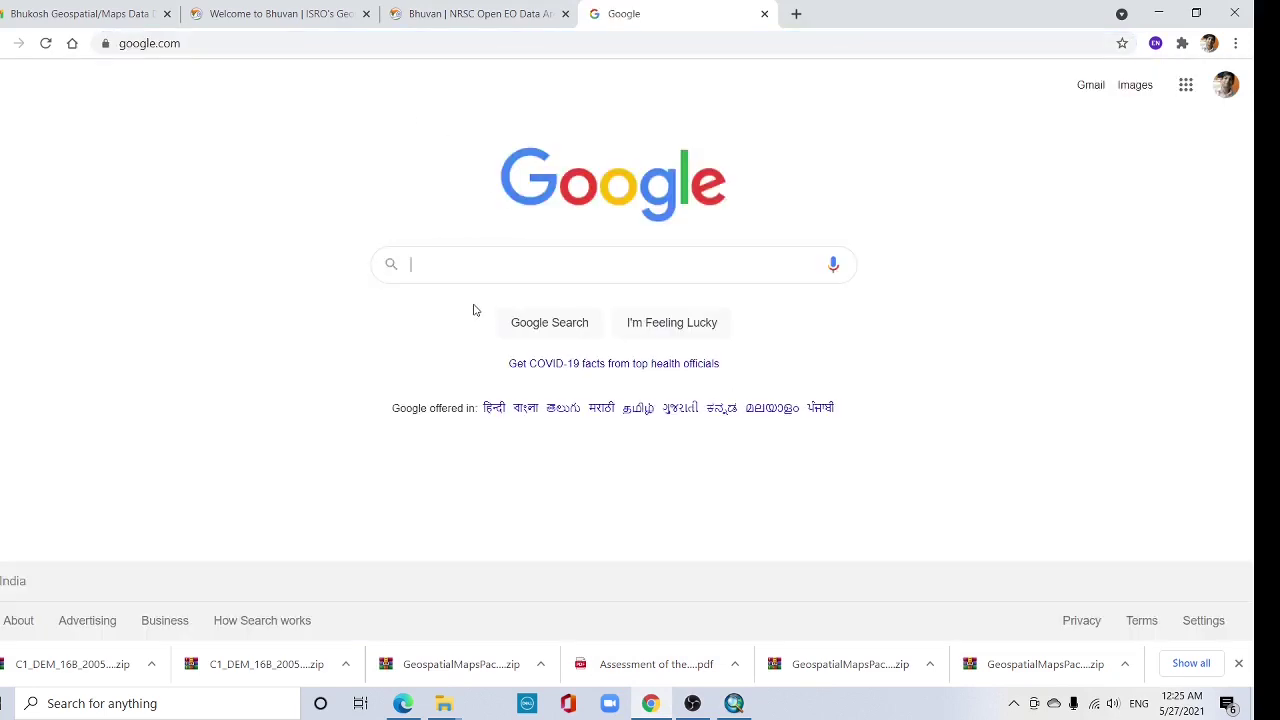
type("youtube")
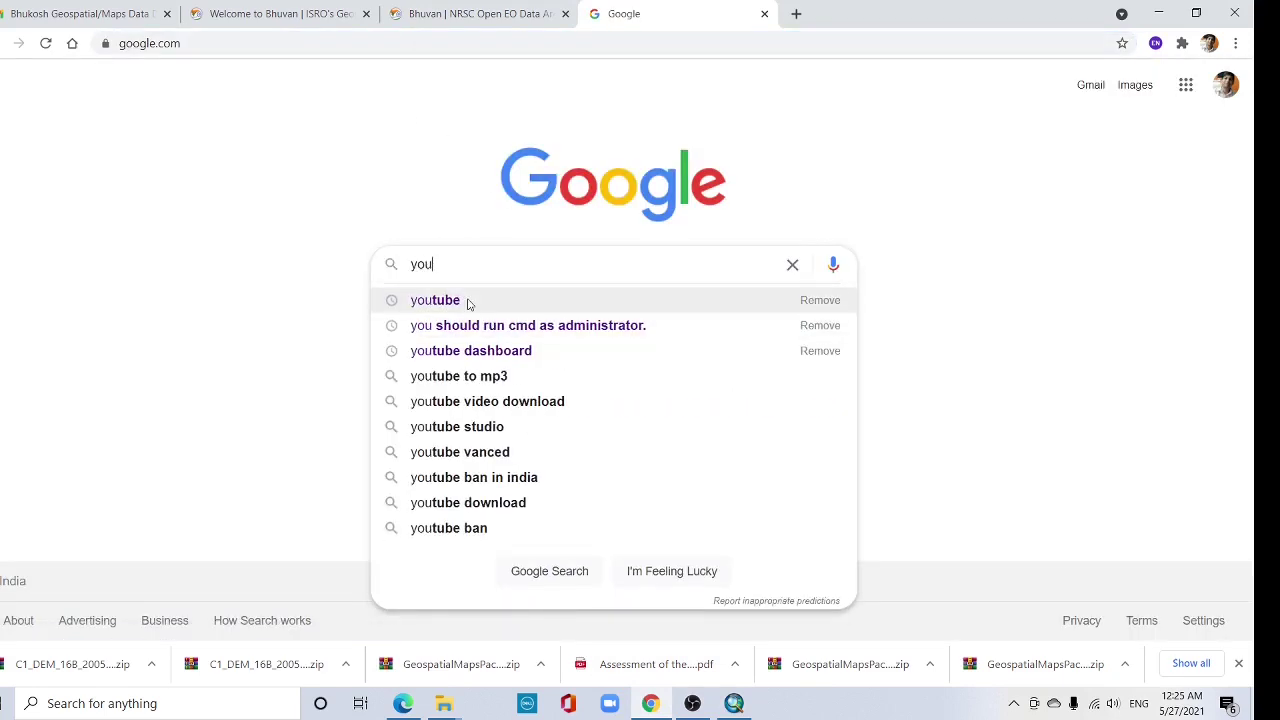
left_click(467, 302)
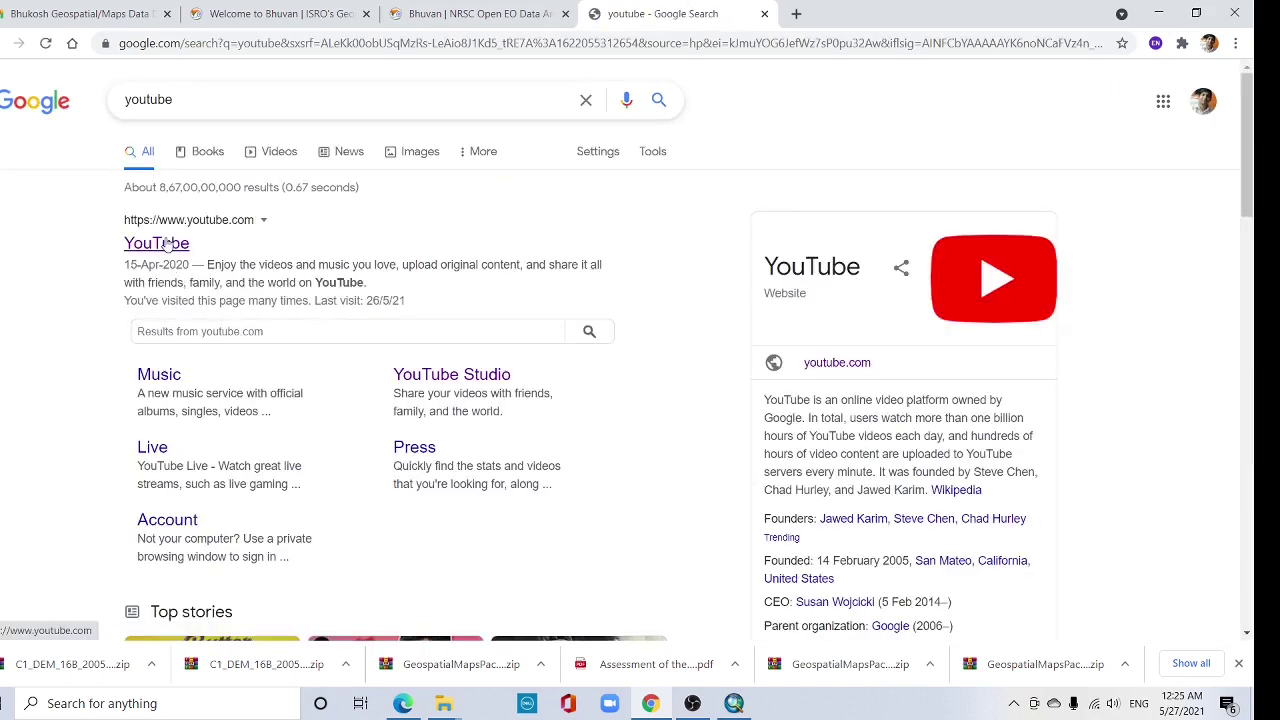
left_click(167, 244)
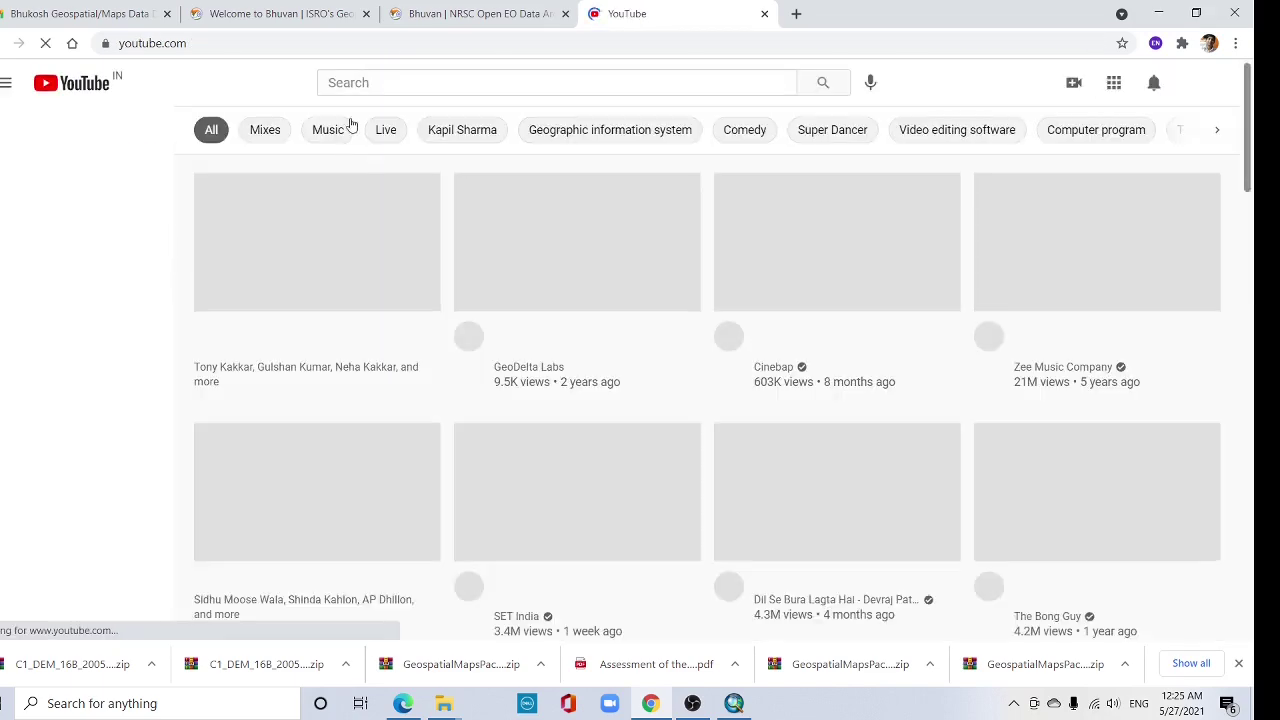
- Find the tutorial author's channel and open its Free online data download playlist
left_click(344, 84)
type("Dr")
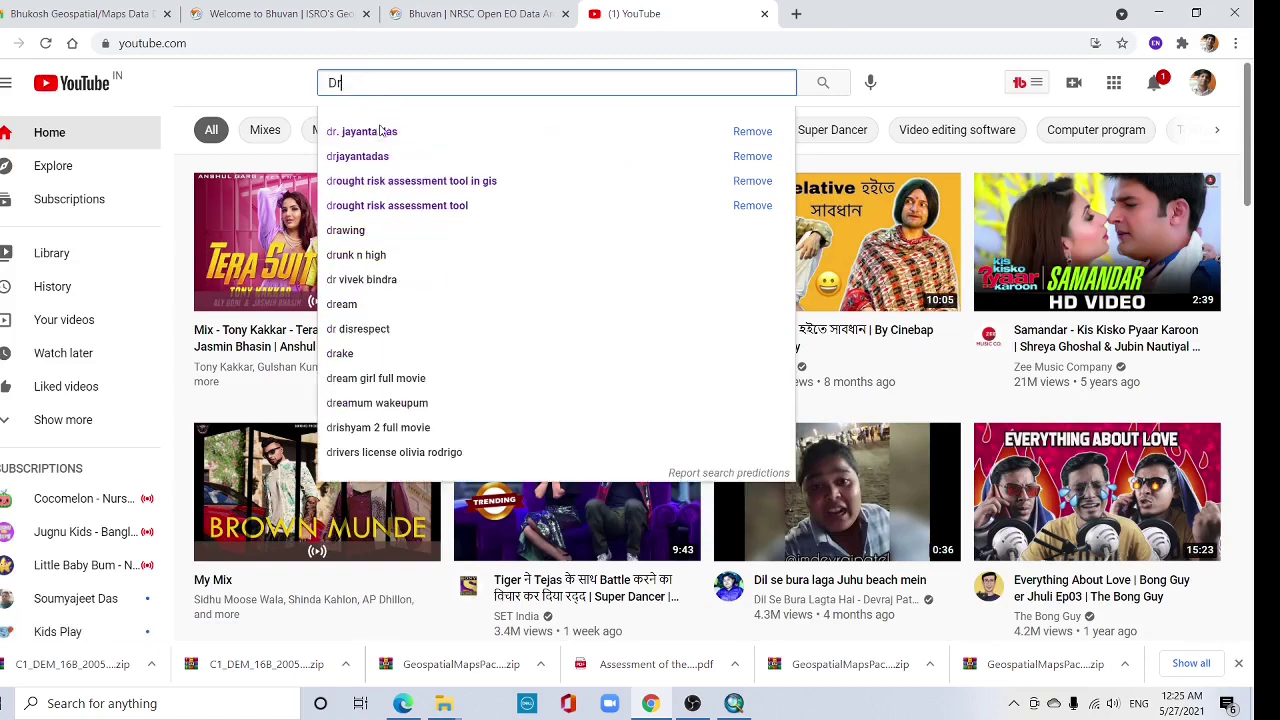
left_click(381, 126)
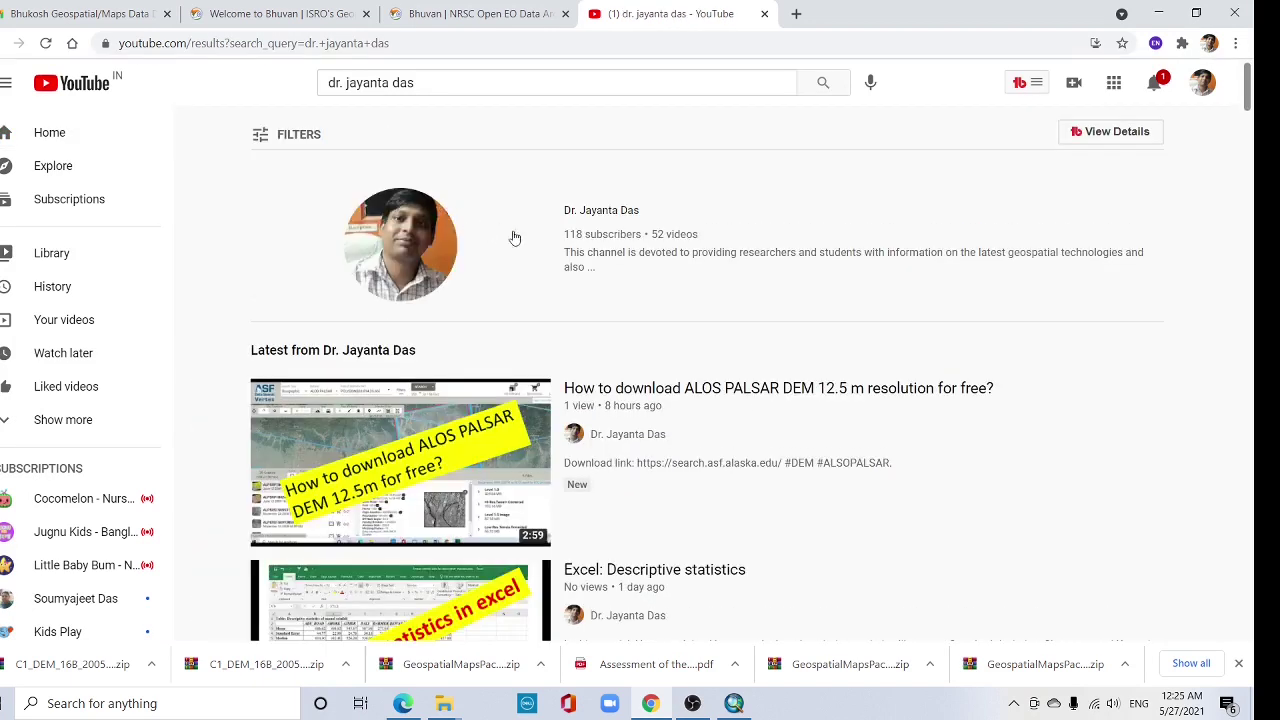
left_click(565, 212)
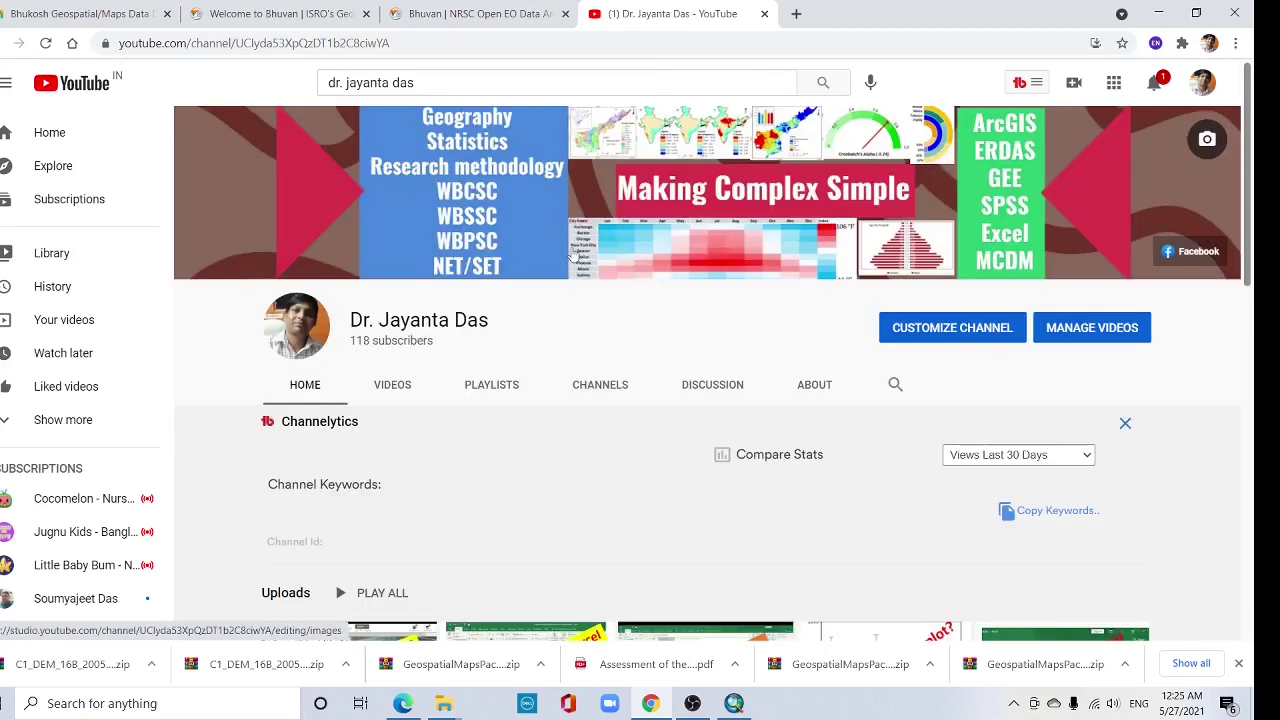
left_click(500, 386)
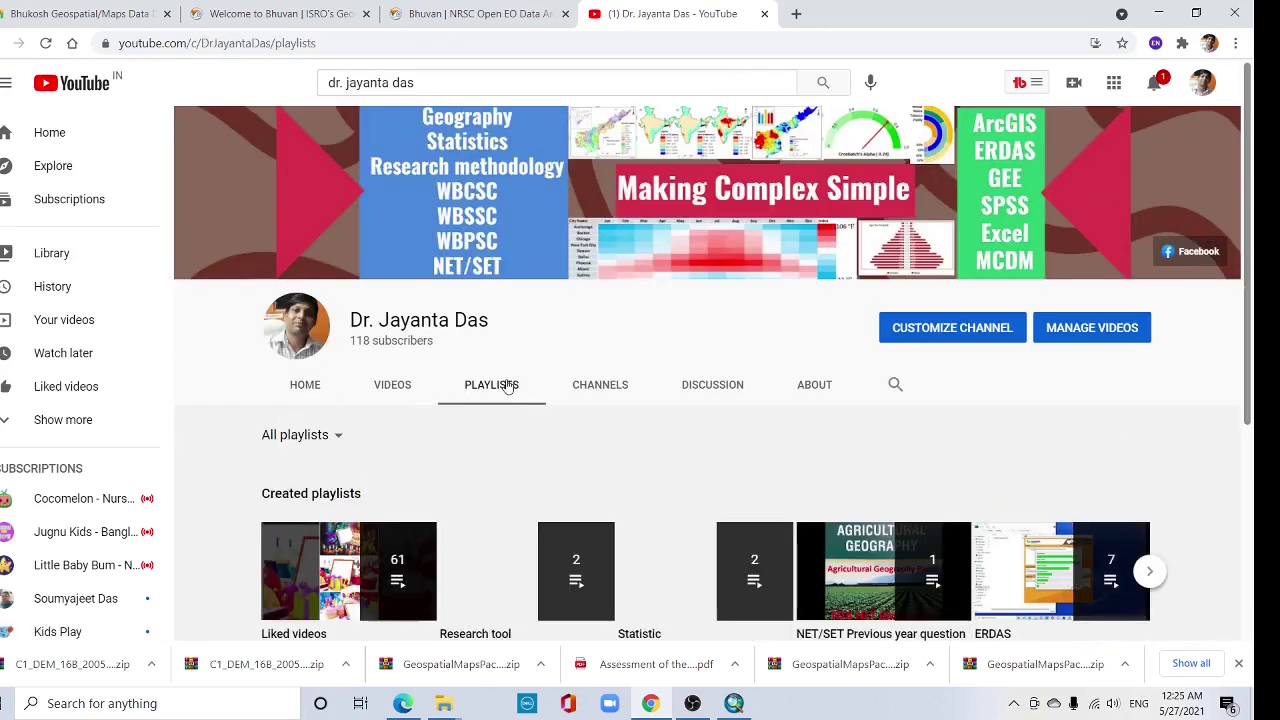
scroll(505, 385, "down", 3)
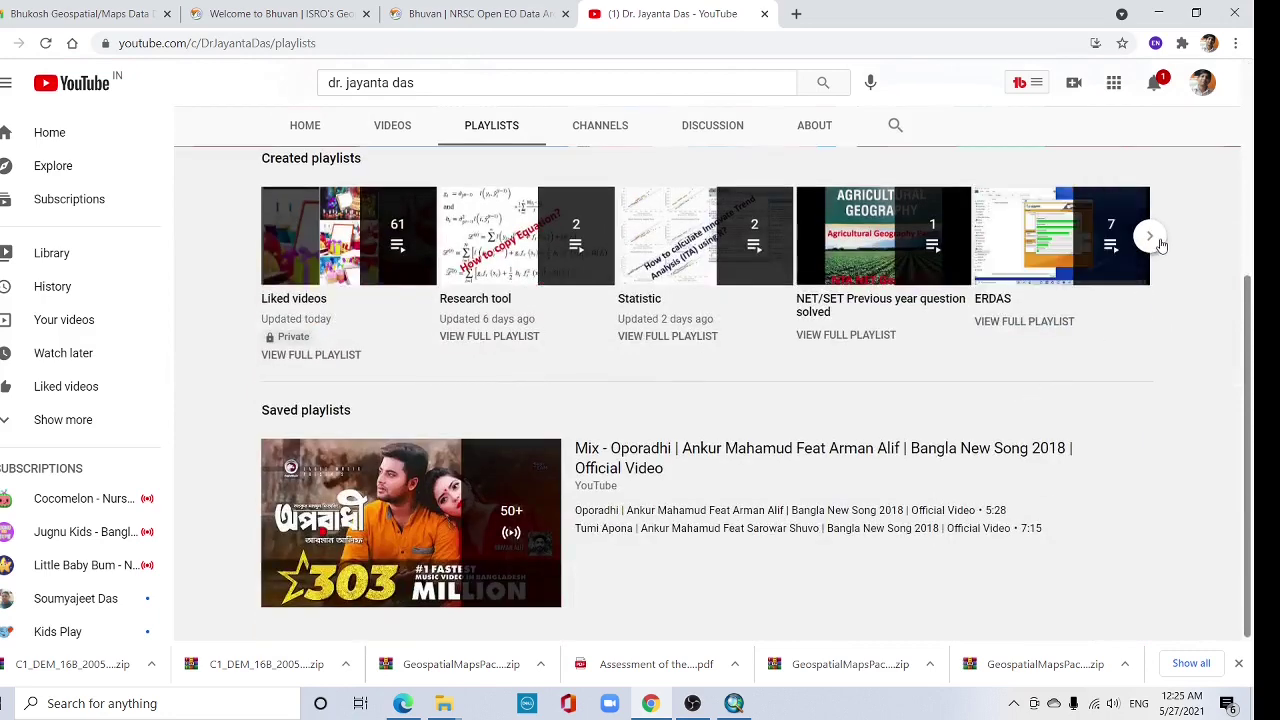
left_click(1150, 237)
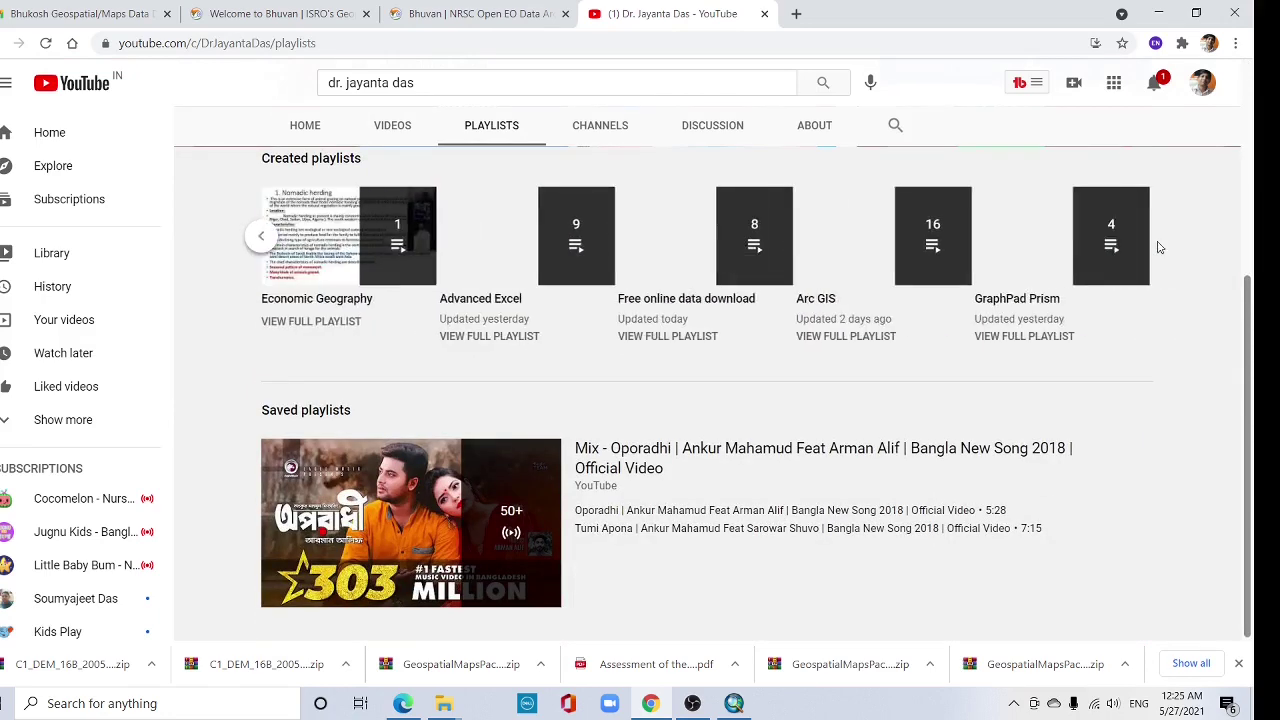
left_click(686, 340)
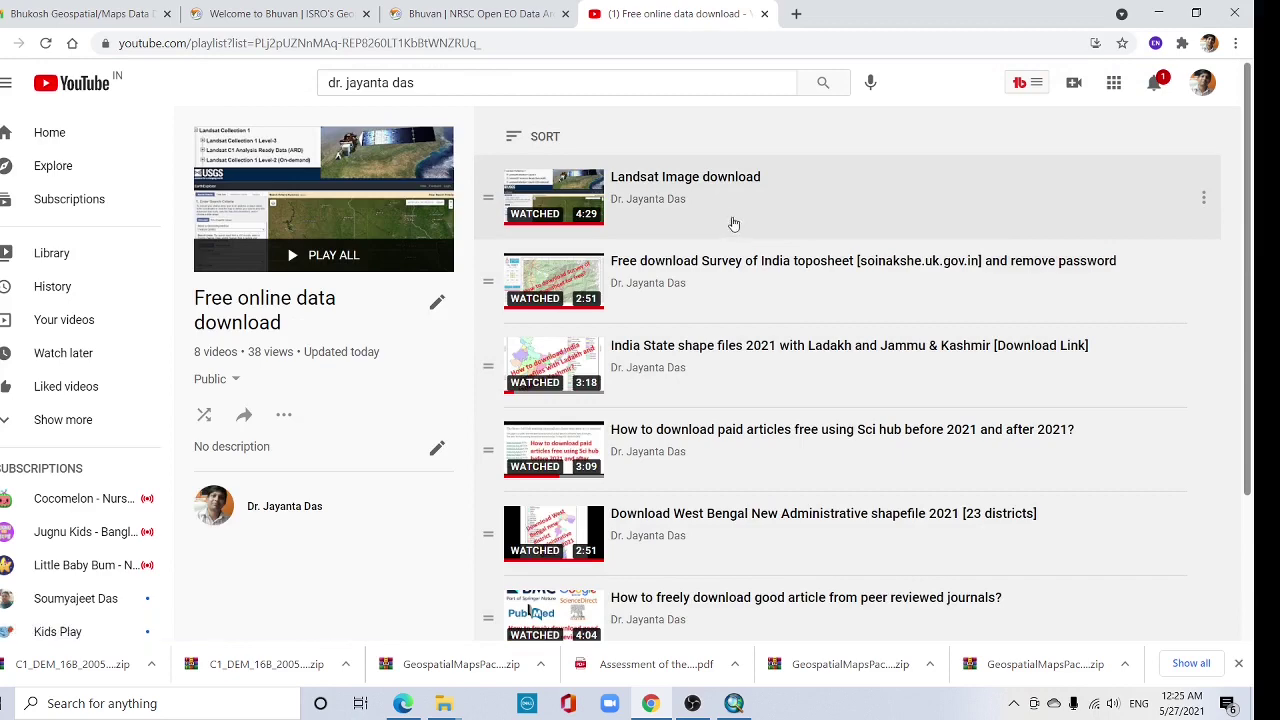
- Open the West Bengal administrative shapefile video and follow the Drive link in its description
scroll(731, 368, "down", 1)
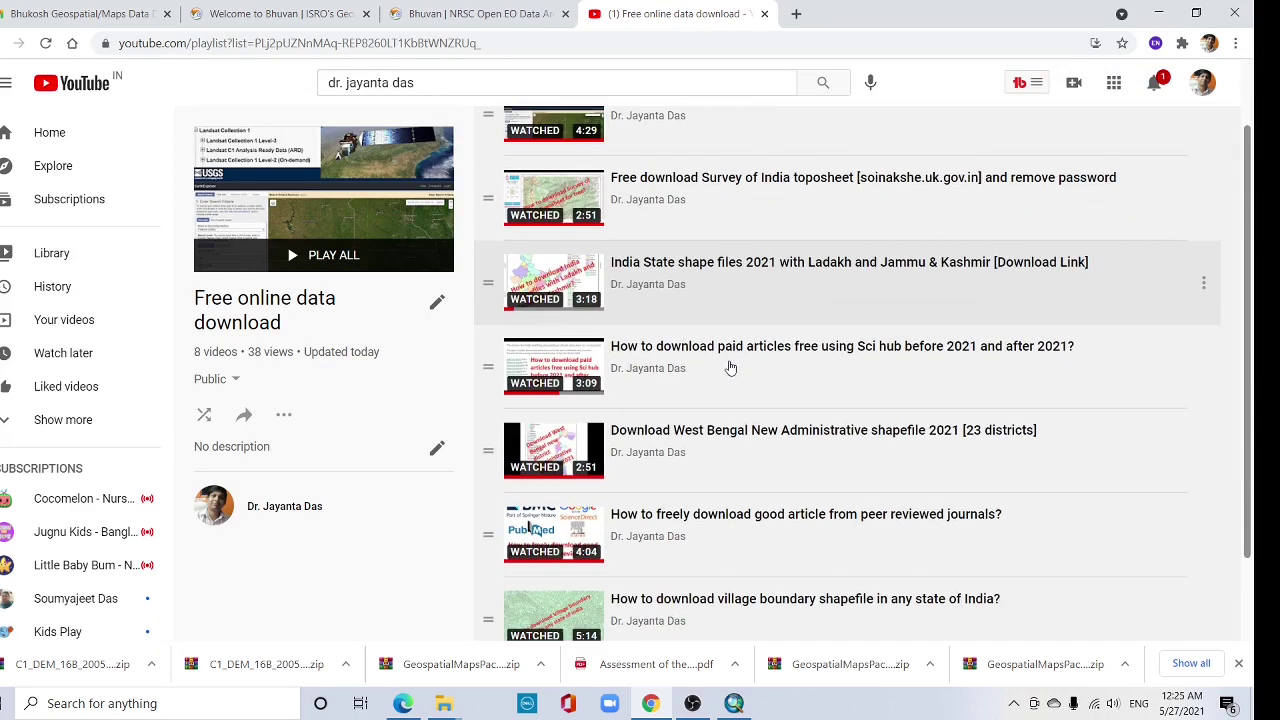
scroll(849, 444, "down", 1)
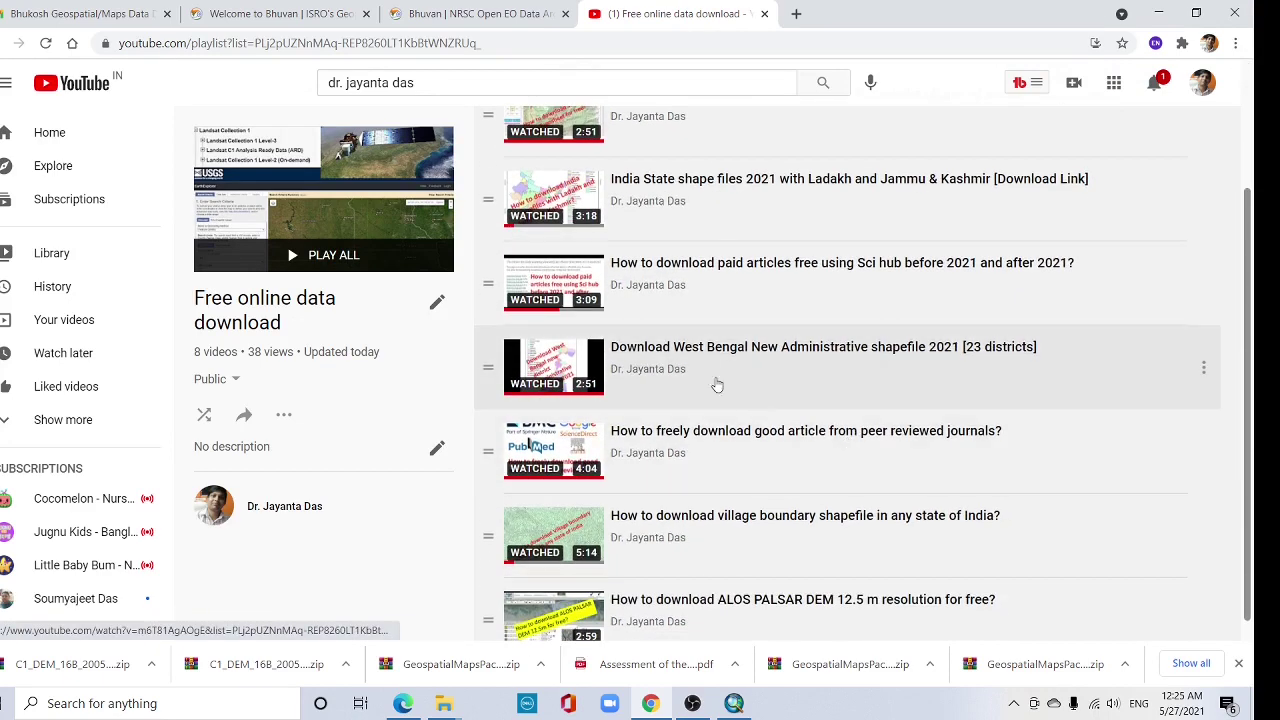
left_click(944, 356)
left_click(133, 510)
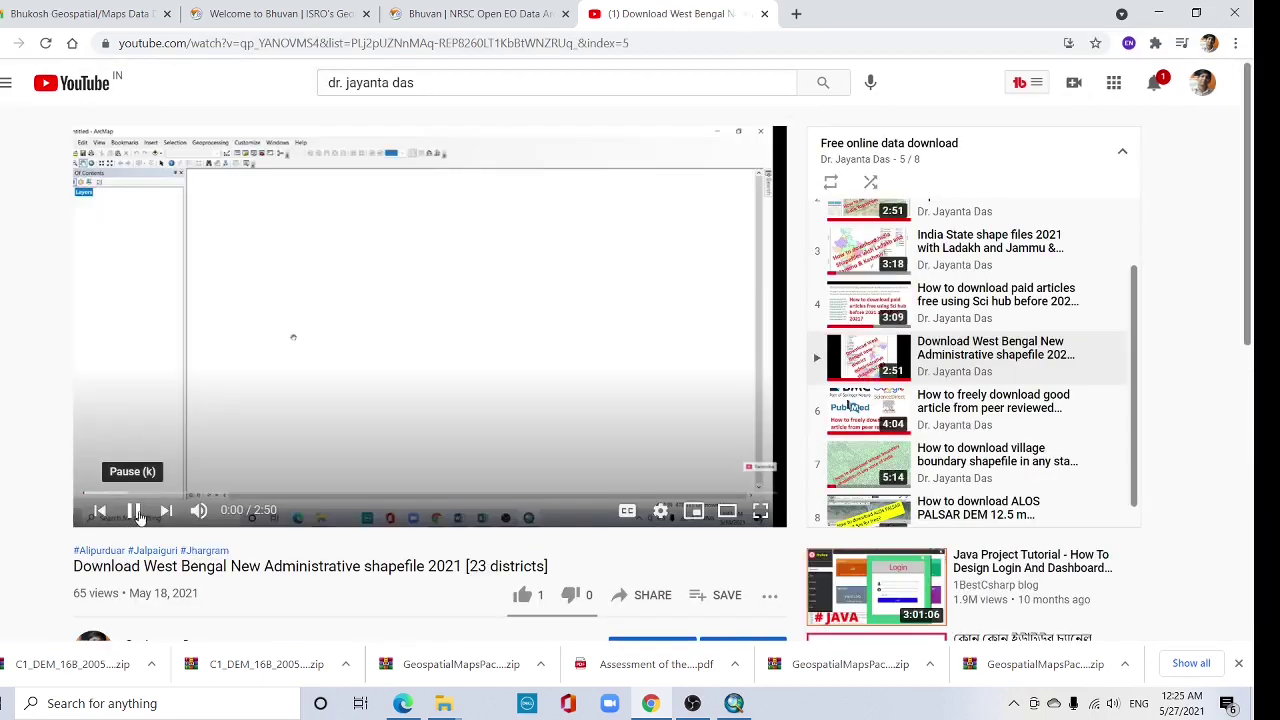
scroll(314, 457, "down", 3)
left_click(180, 418)
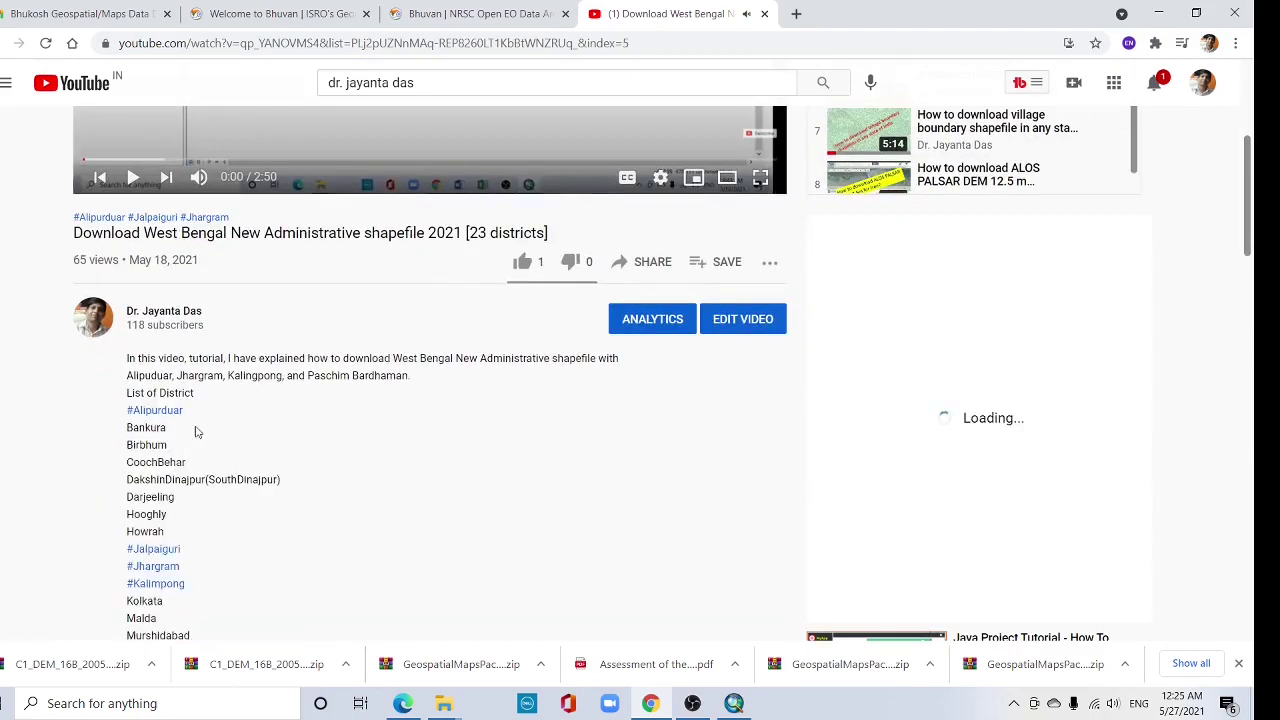
scroll(286, 443, "down", 5)
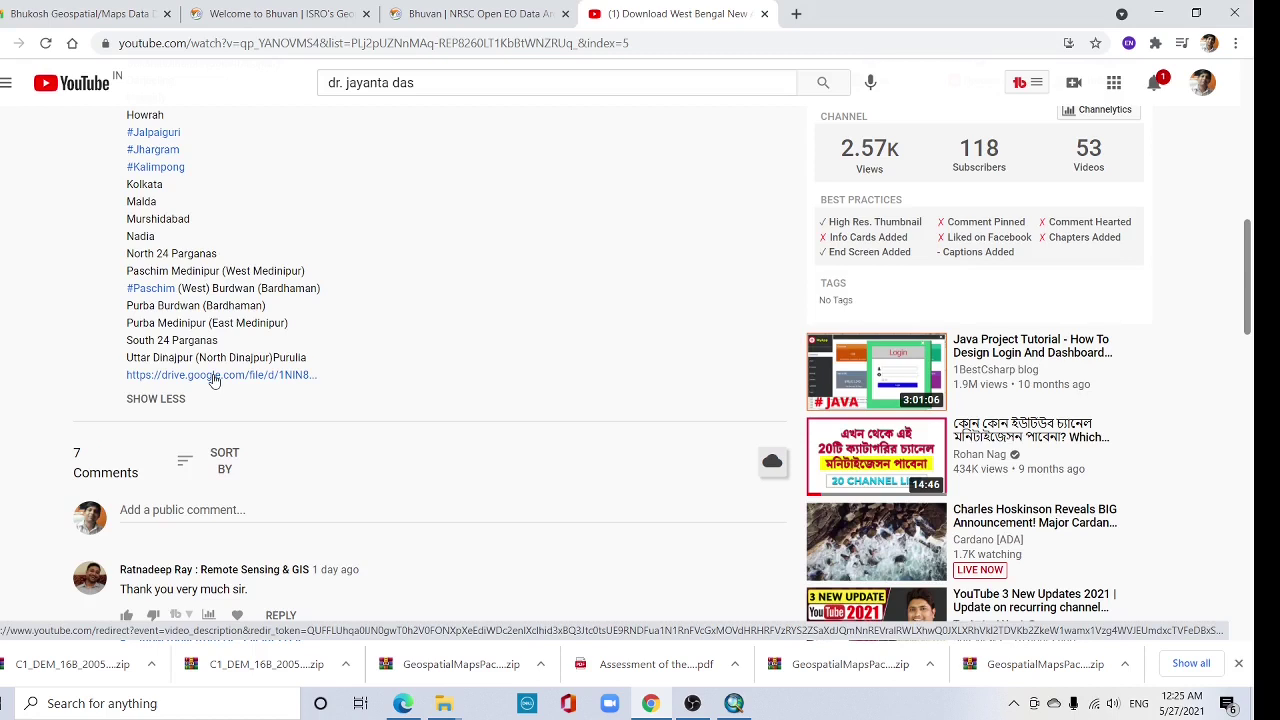
left_click(213, 376)
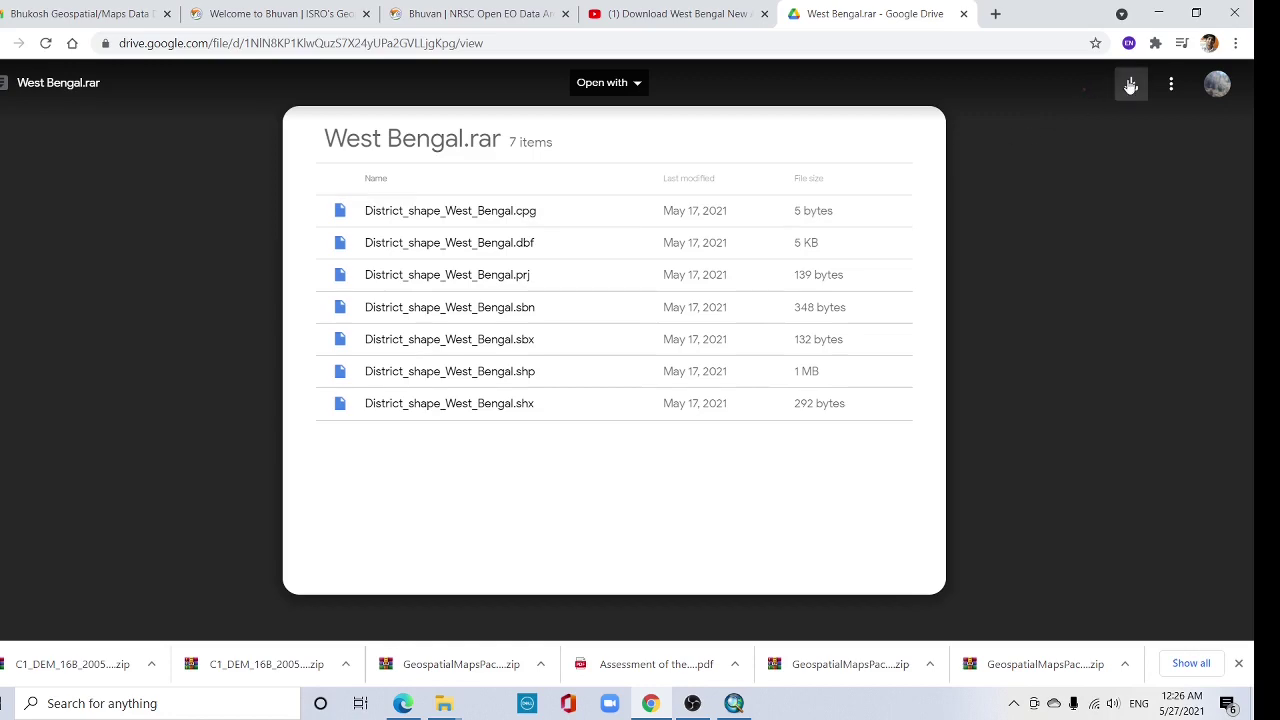
- Download the 396 KB West Bengal.rar from Google Drive and reveal it in its folder
left_click(1131, 86)
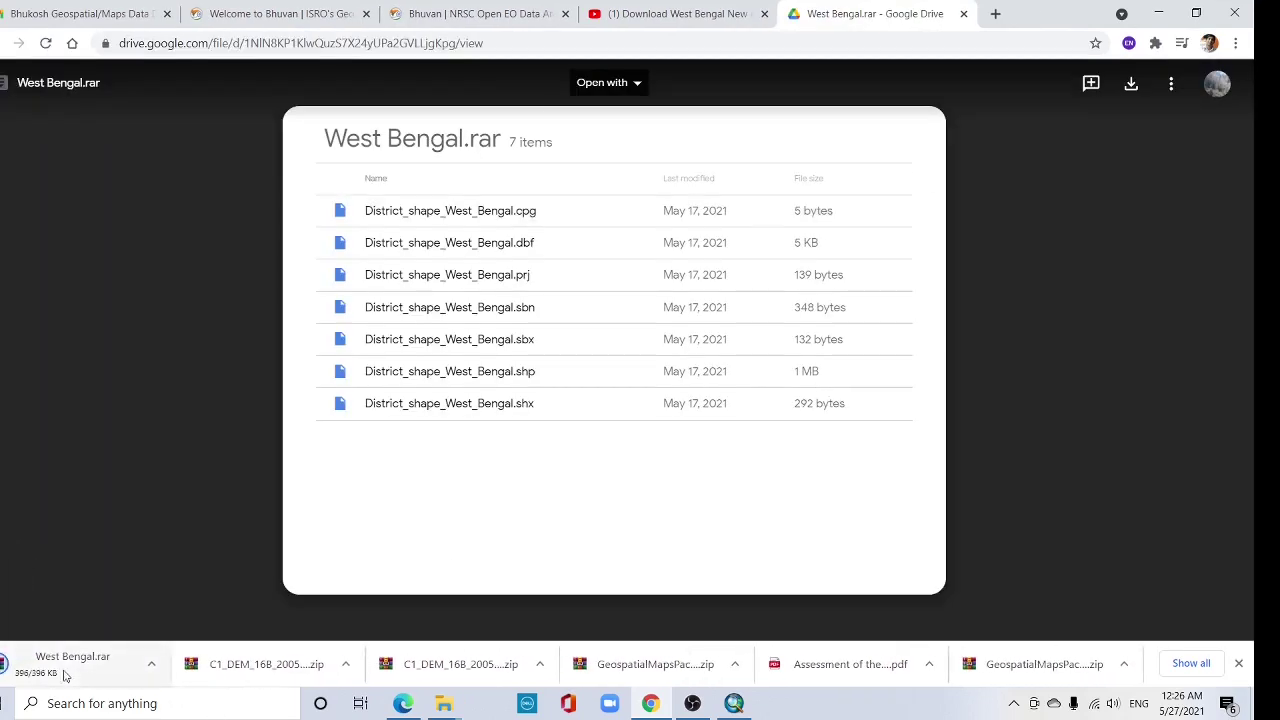
left_click(152, 664)
left_click(176, 610)
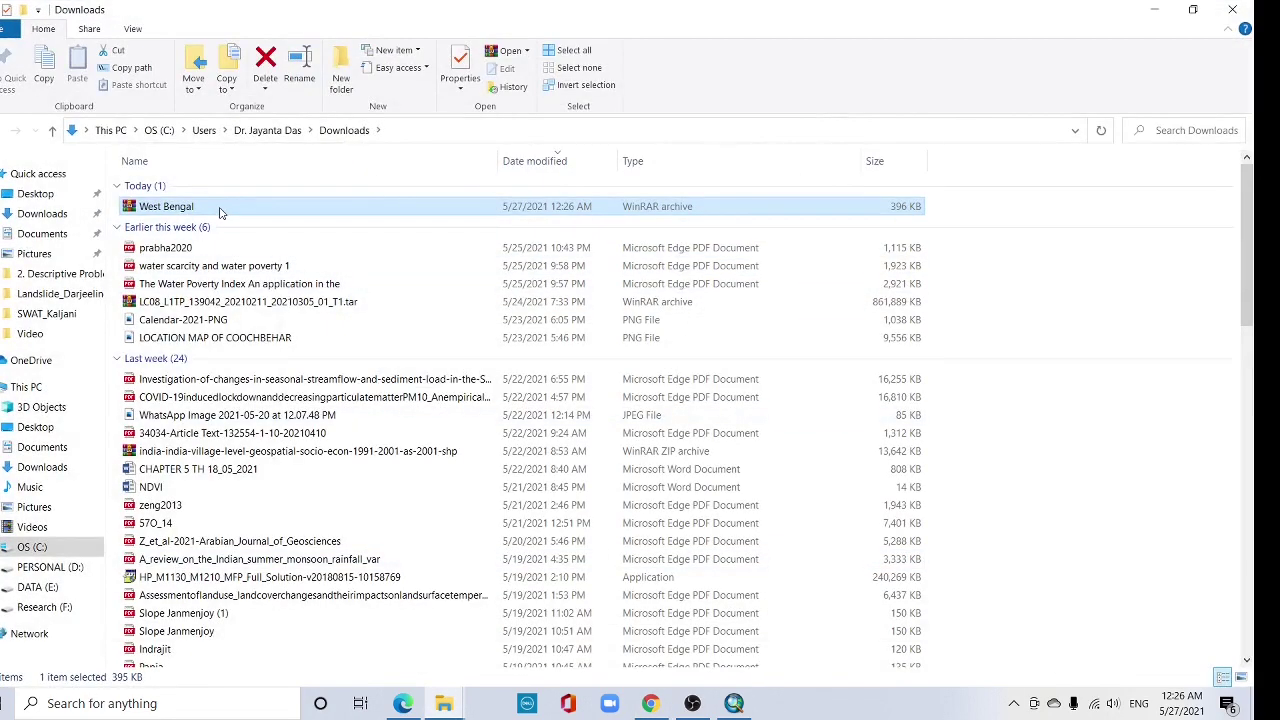
- Paste the West Bengal archive into Research (F:) > 3. 2021 > Landslide_Darjeeling
left_click(220, 211)
left_click(277, 209)
left_click(50, 607)
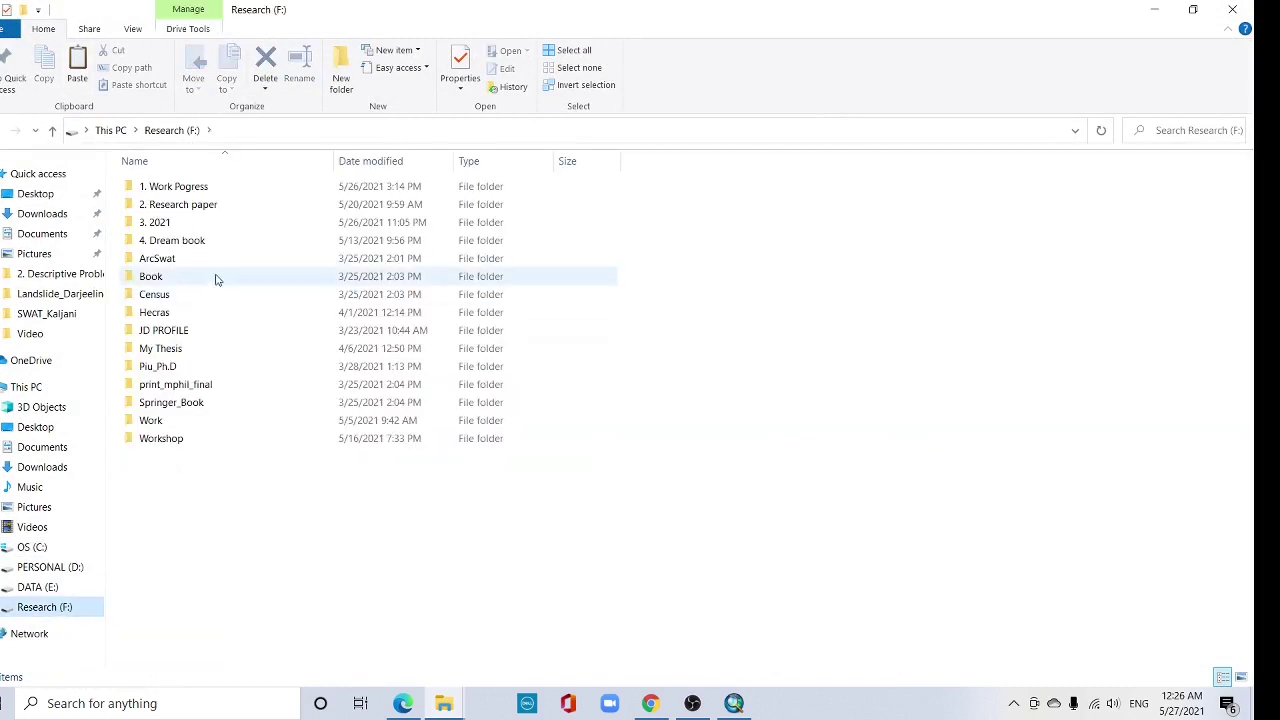
double_click(186, 224)
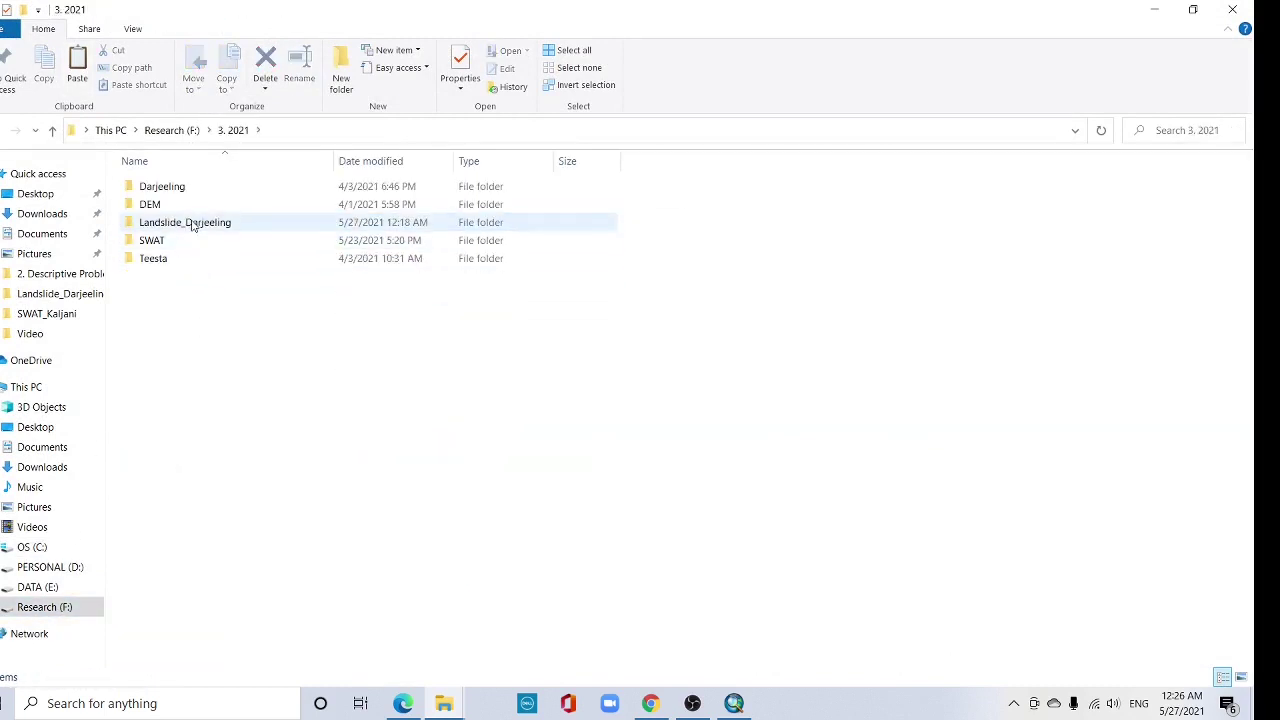
double_click(193, 224)
right_click(205, 312)
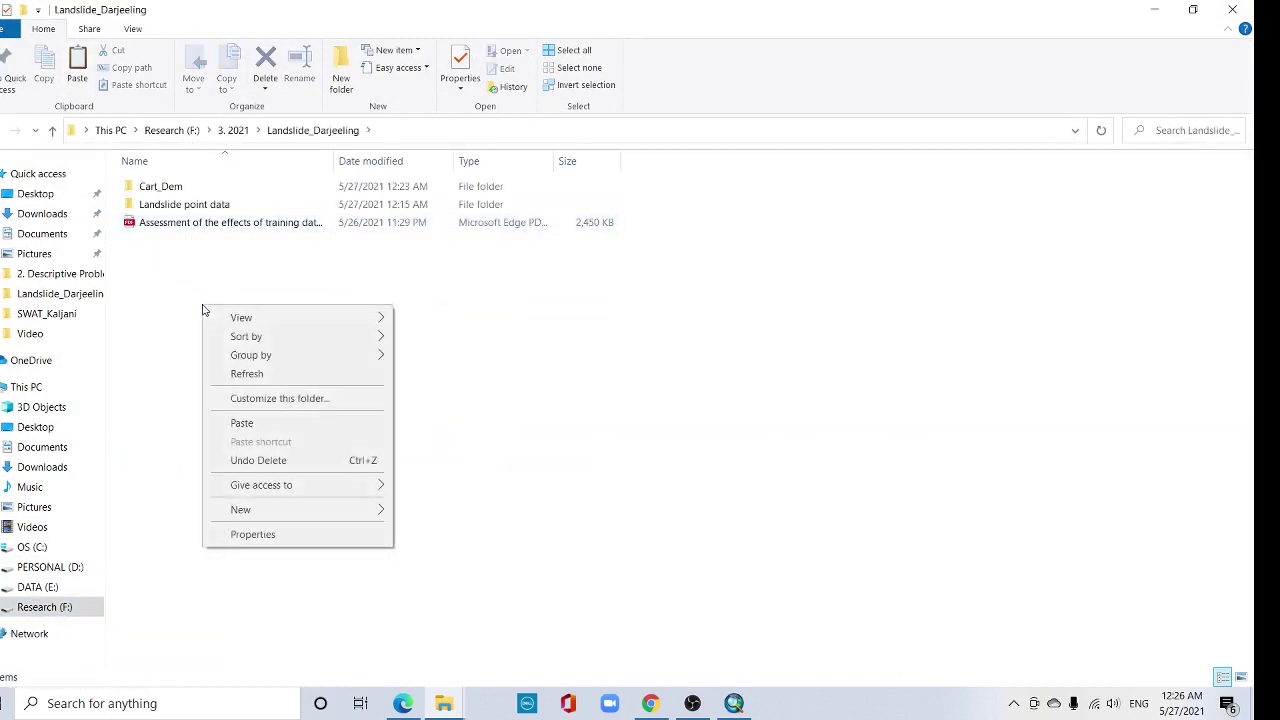
left_click(243, 422)
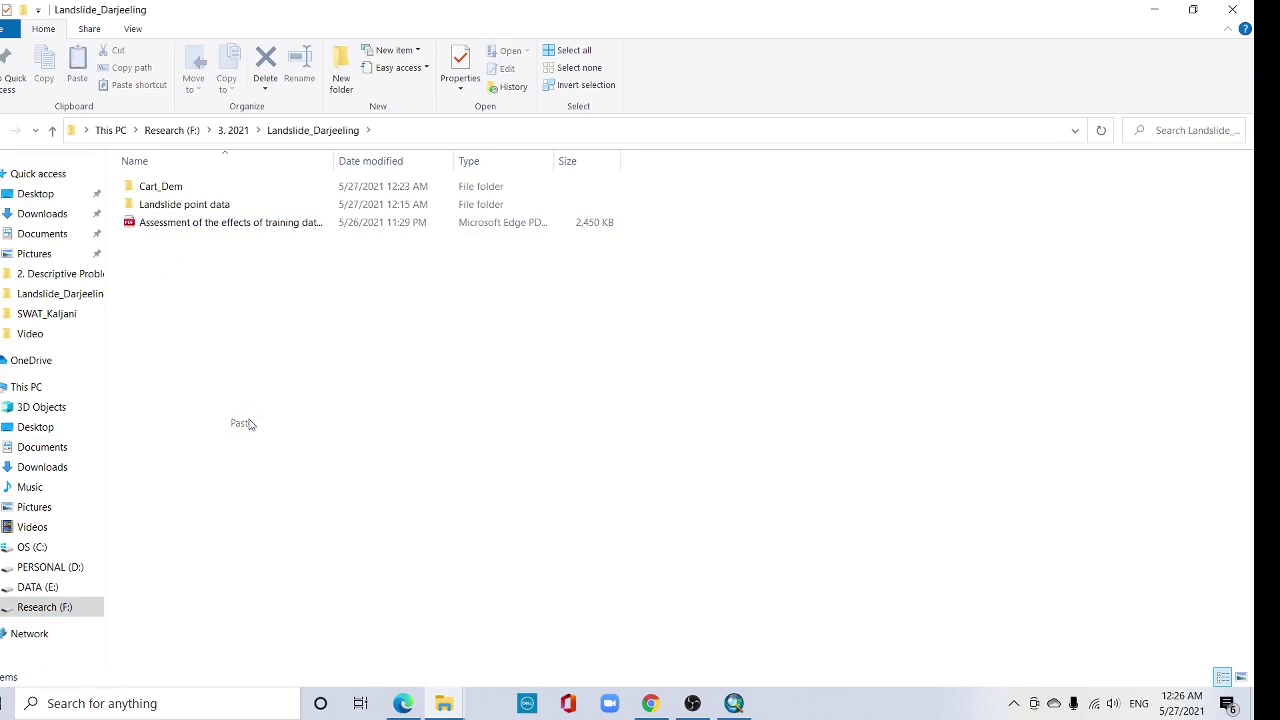
- Extract the archive to a West Bengal folder and delete the .rar file
right_click(210, 245)
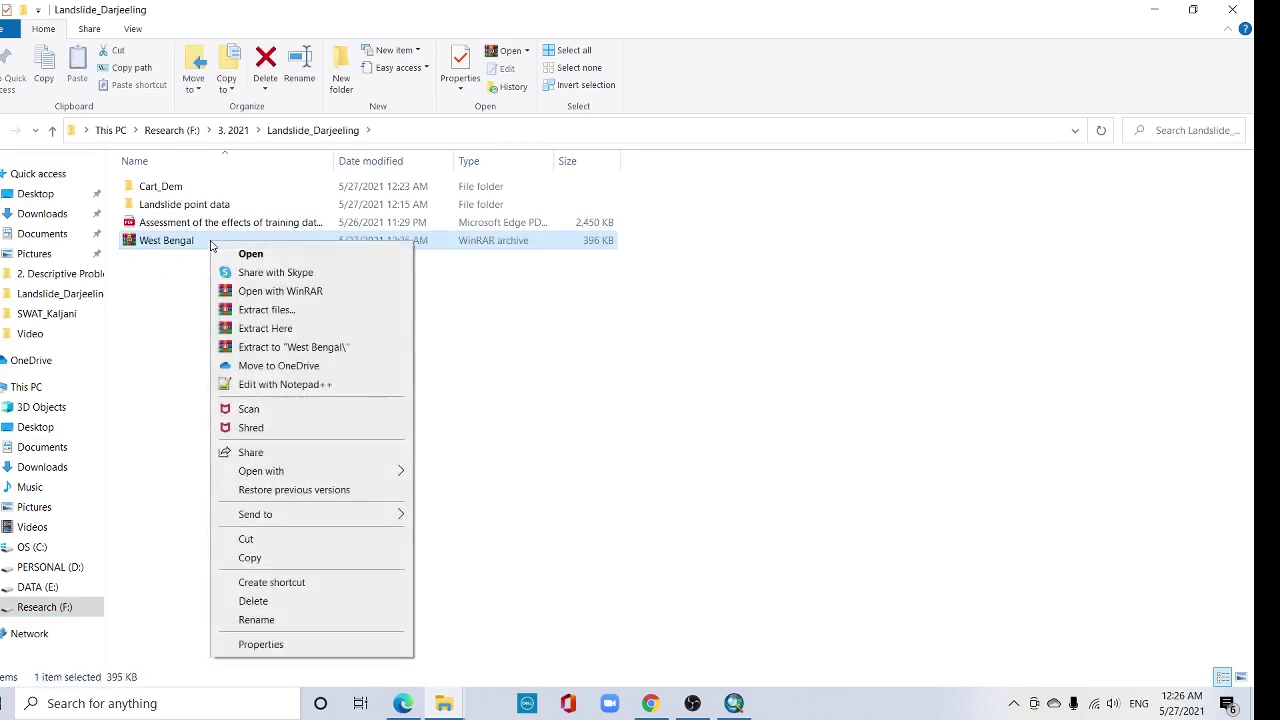
left_click(292, 350)
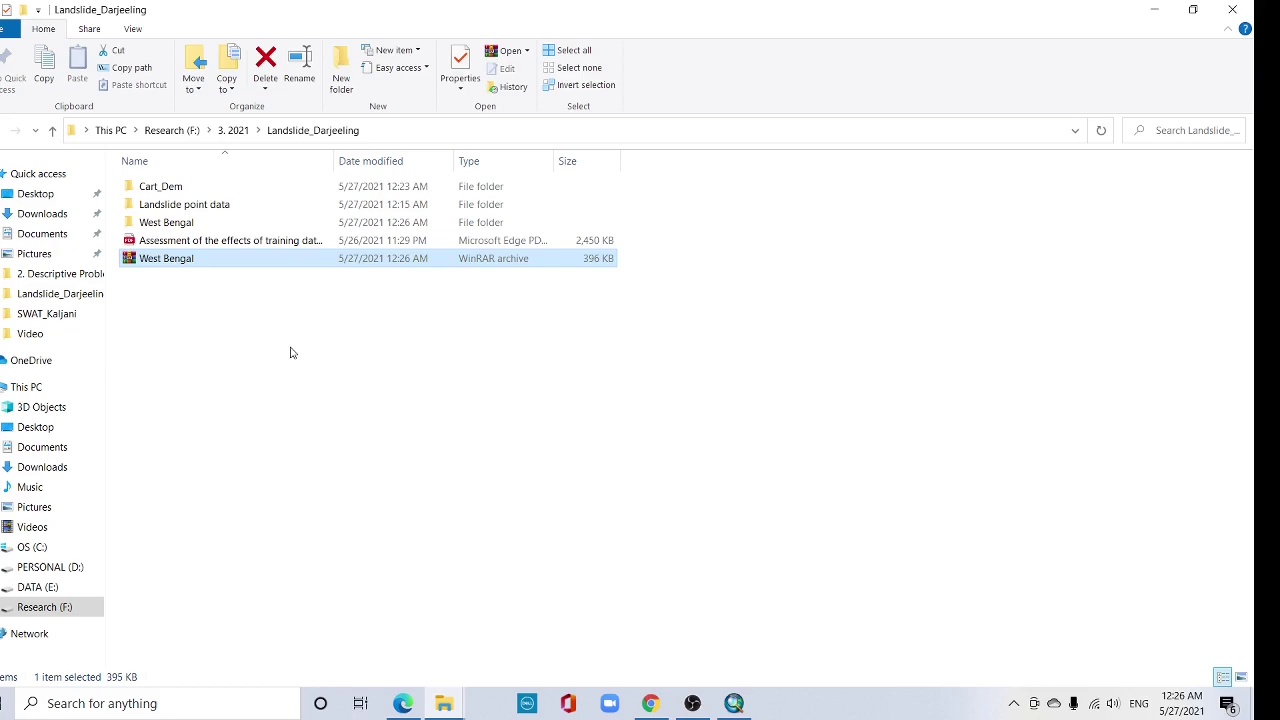
right_click(177, 262)
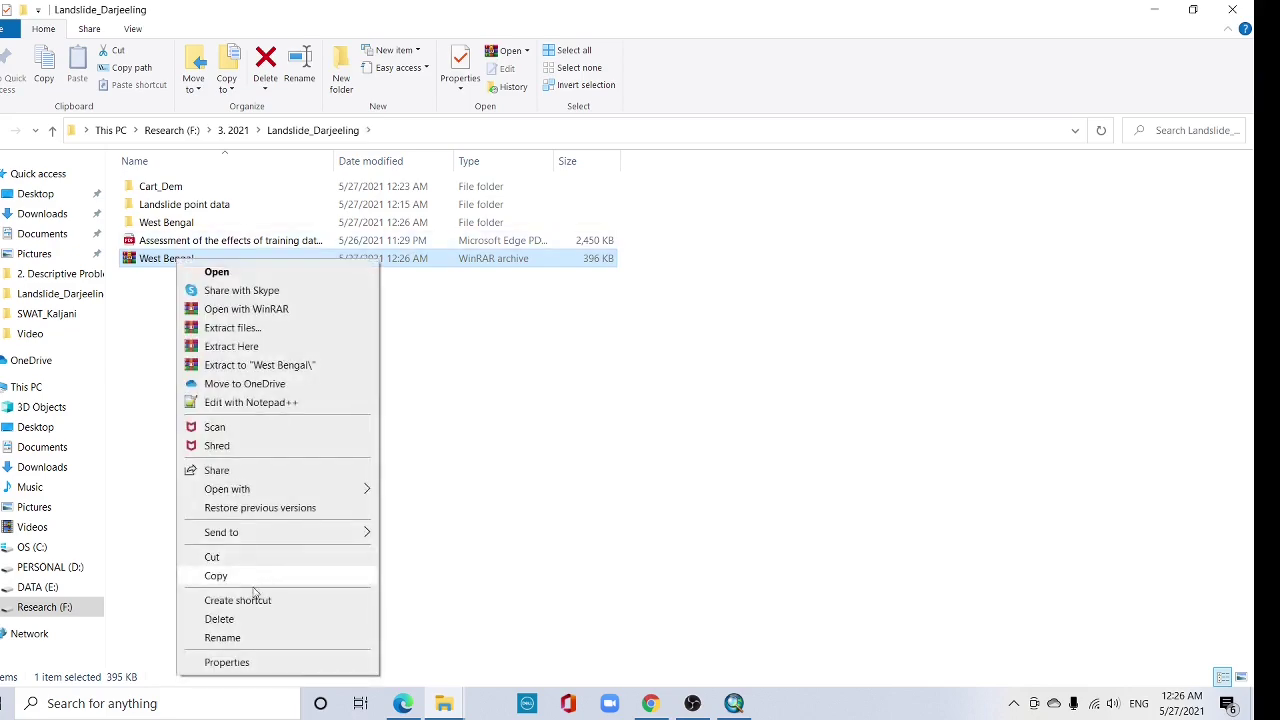
left_click(245, 618)
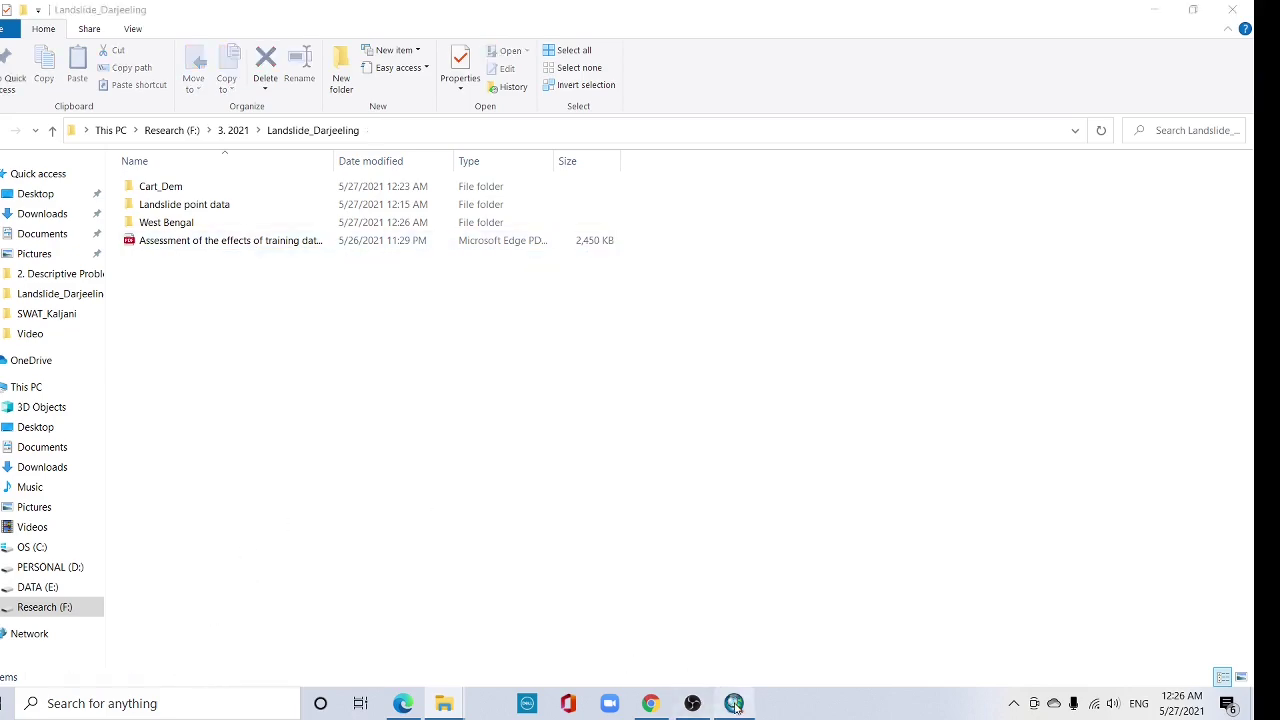
left_click(734, 703)
left_click(146, 49)
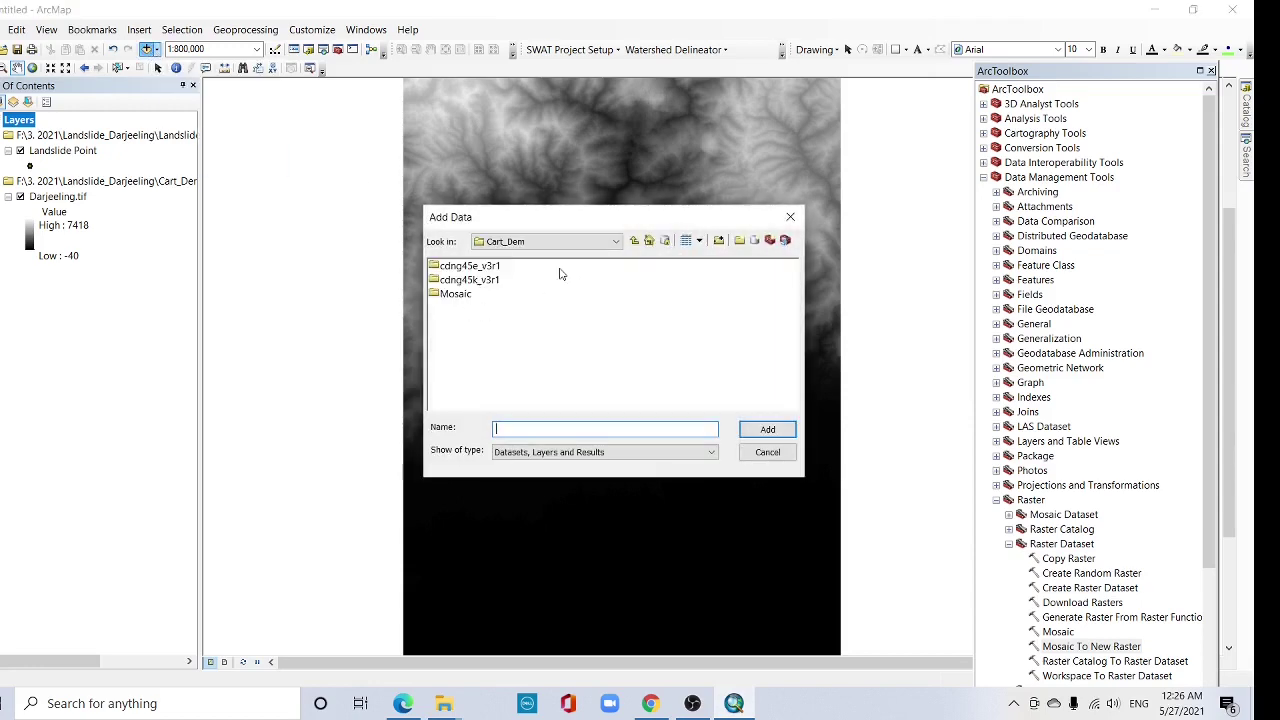
left_click(635, 245)
double_click(465, 296)
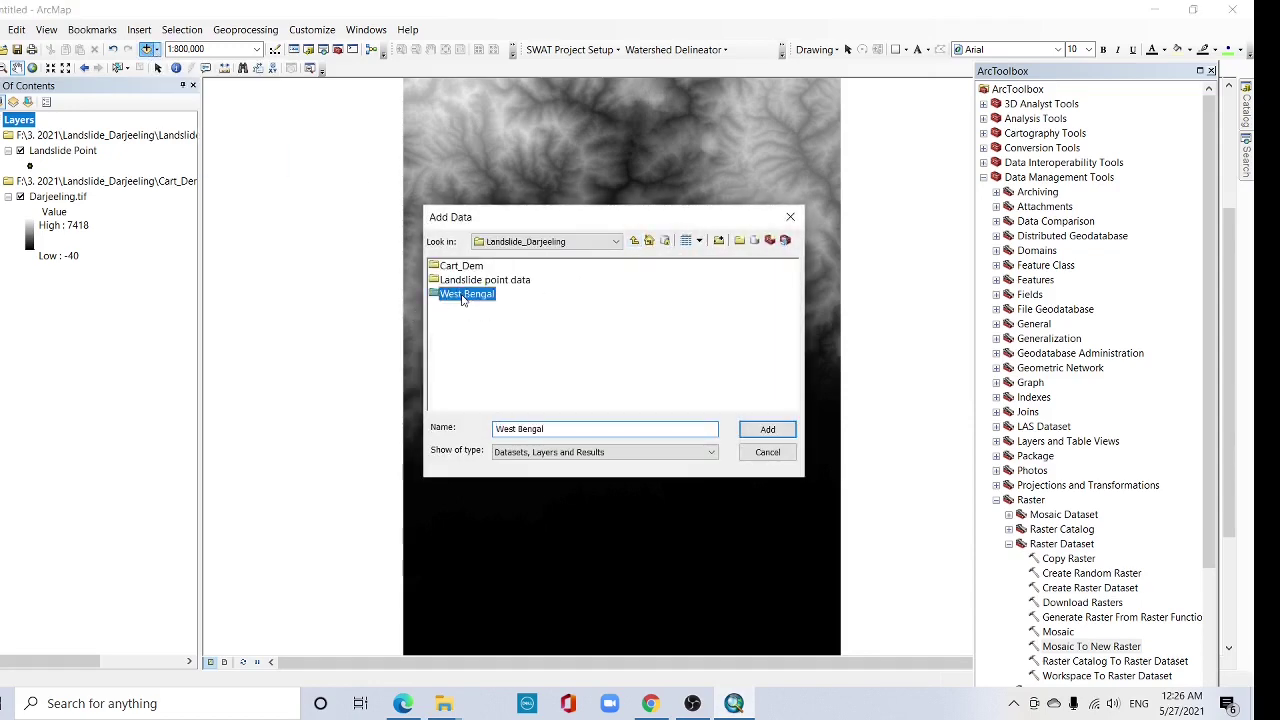
left_click(492, 272)
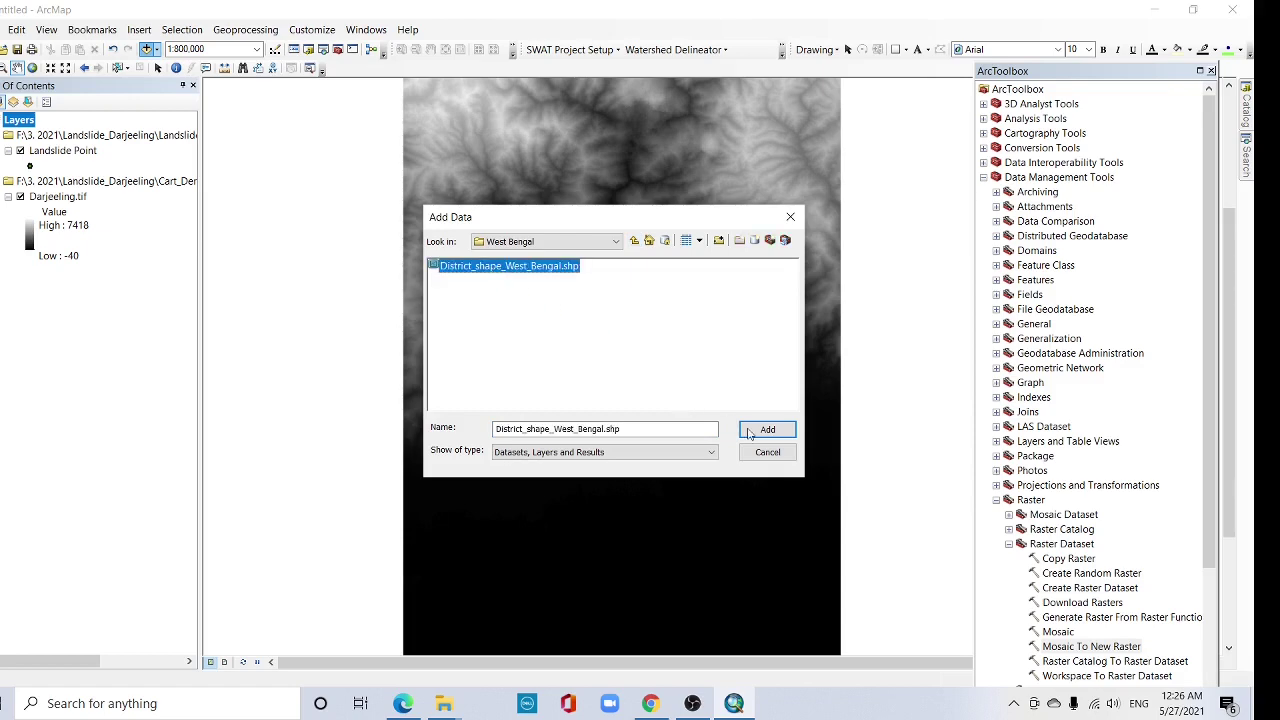
left_click(740, 430)
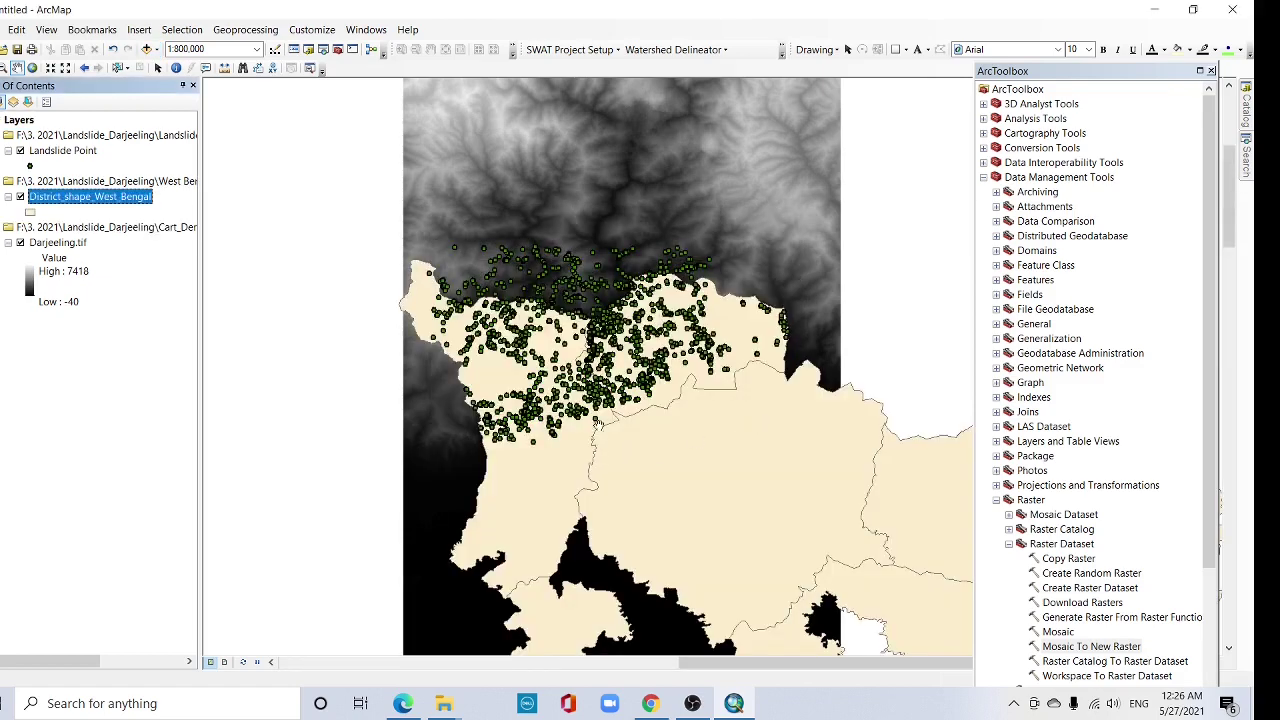
left_click(20, 150)
left_click(20, 150)
left_click(20, 150)
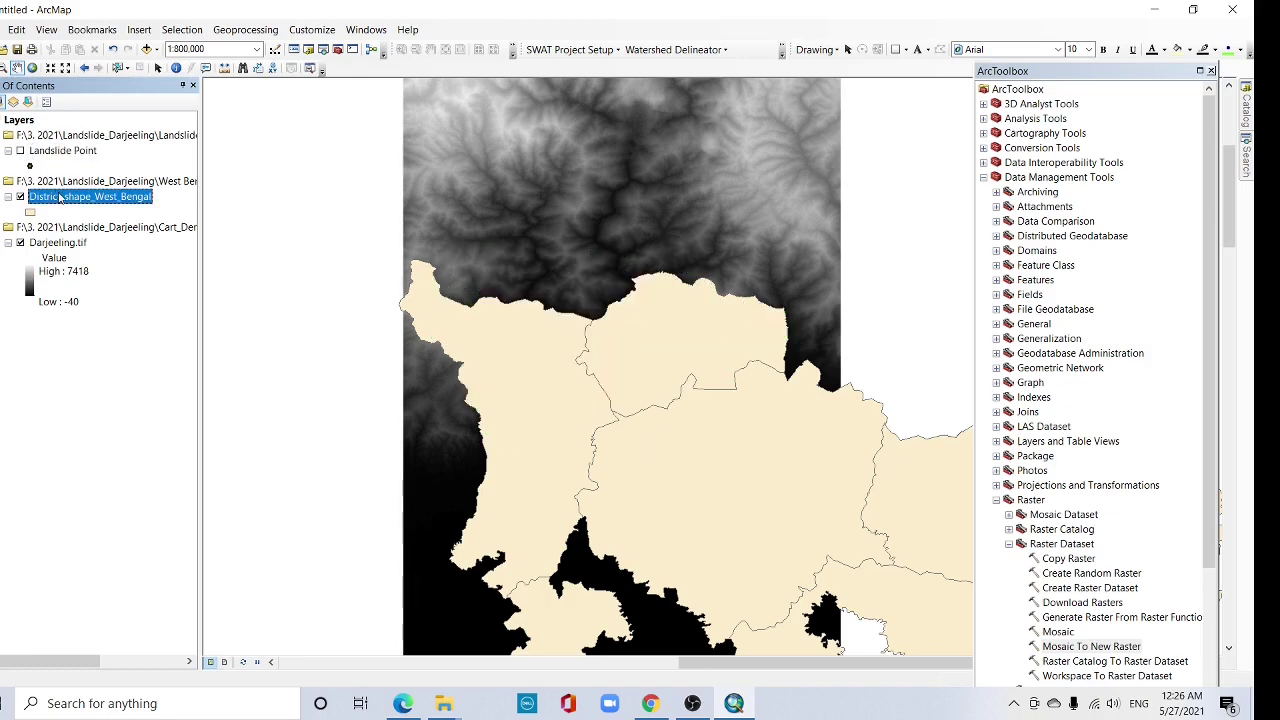
left_click(20, 150)
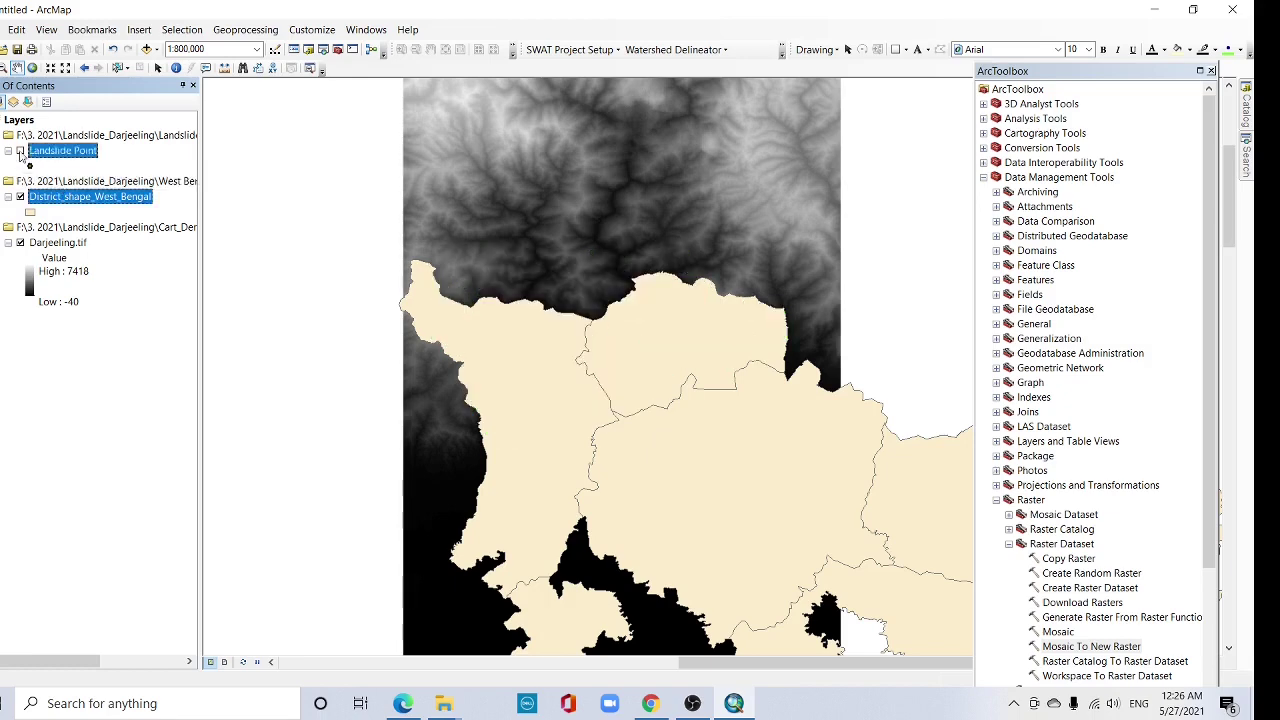
- Label District_shape_West_Bengal by district name and hide the Landslide Point layer
right_click(72, 200)
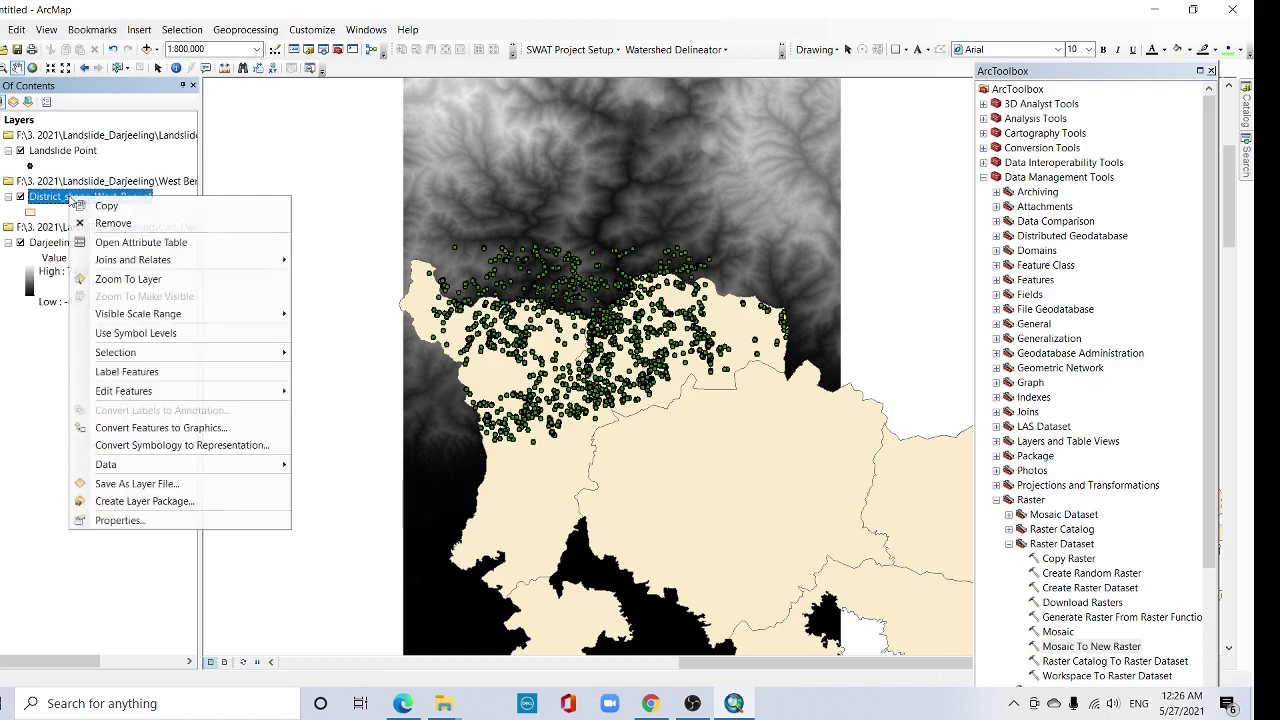
left_click(167, 377)
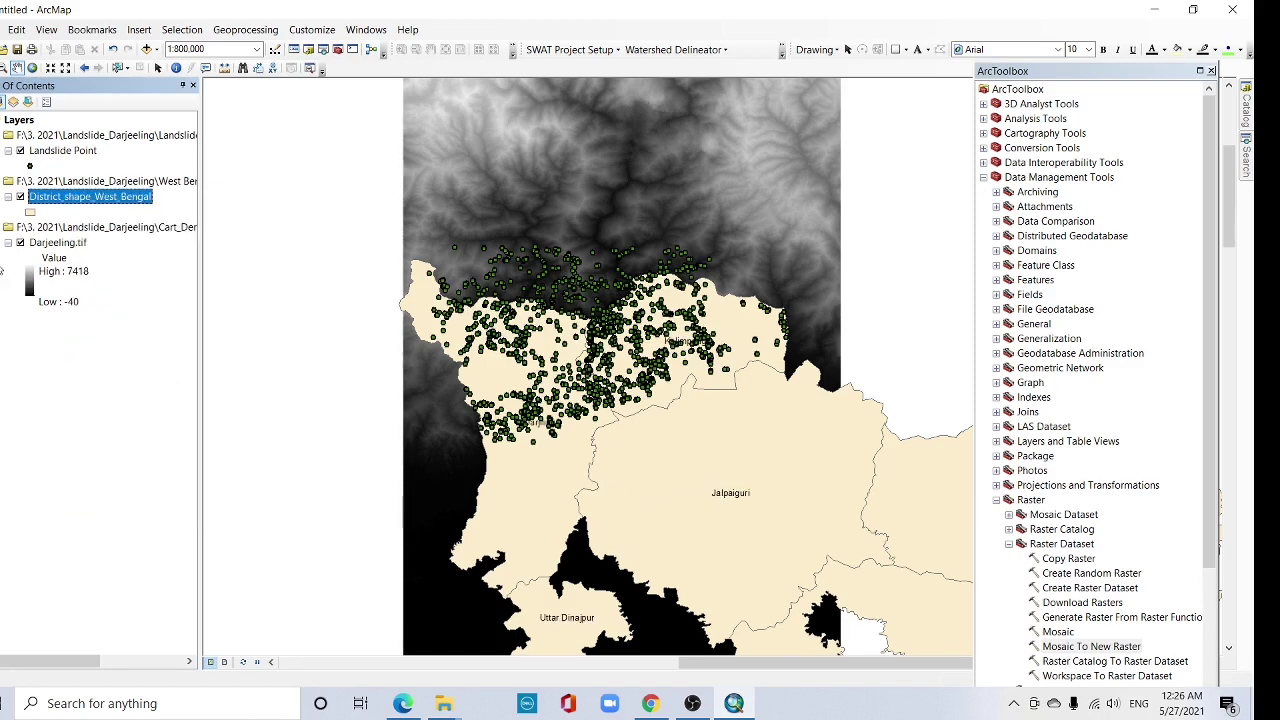
left_click(20, 150)
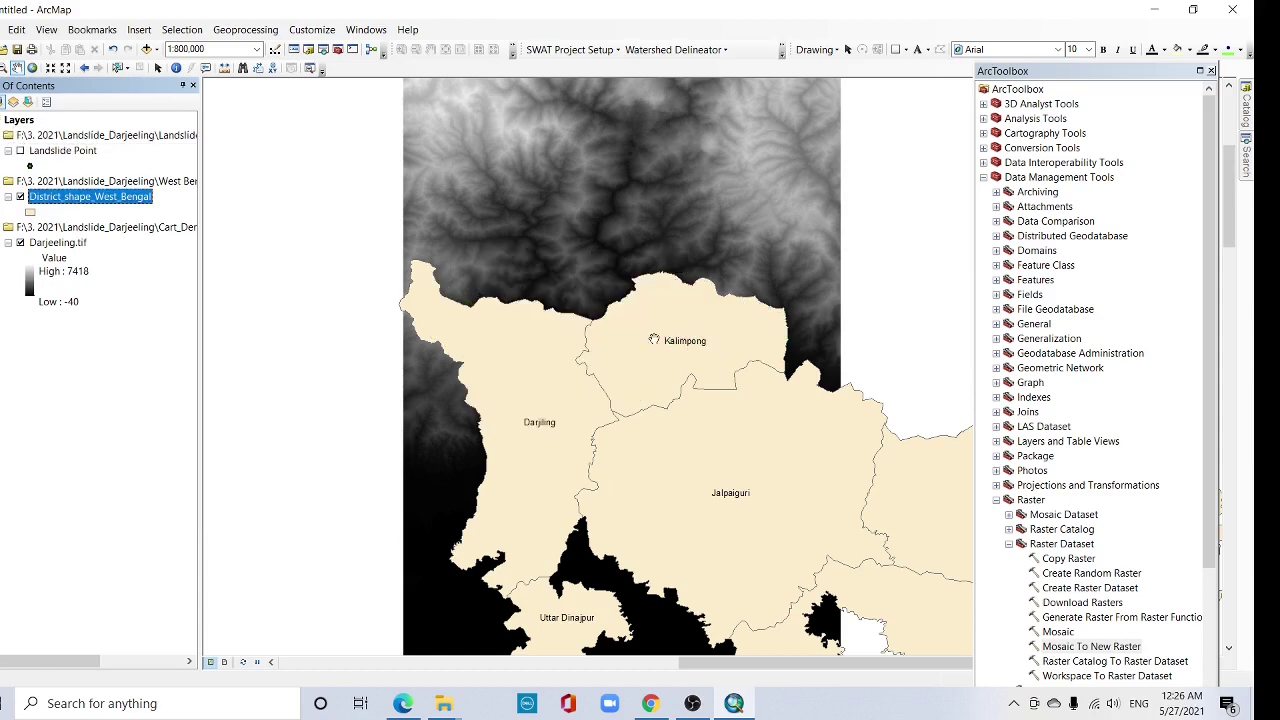
left_click(20, 151)
left_click(20, 151)
left_click(20, 151)
left_click(20, 151)
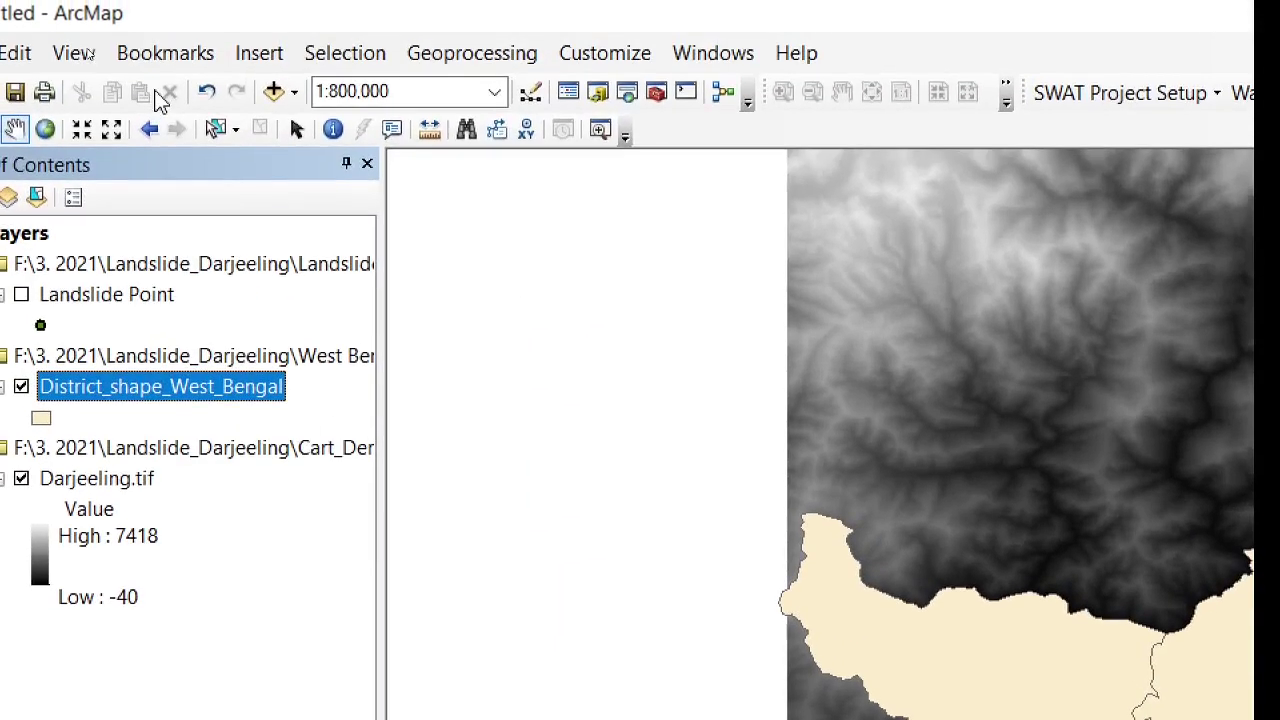
- Select the Darjiling and Kalimpong district polygons on the map
left_click(222, 130)
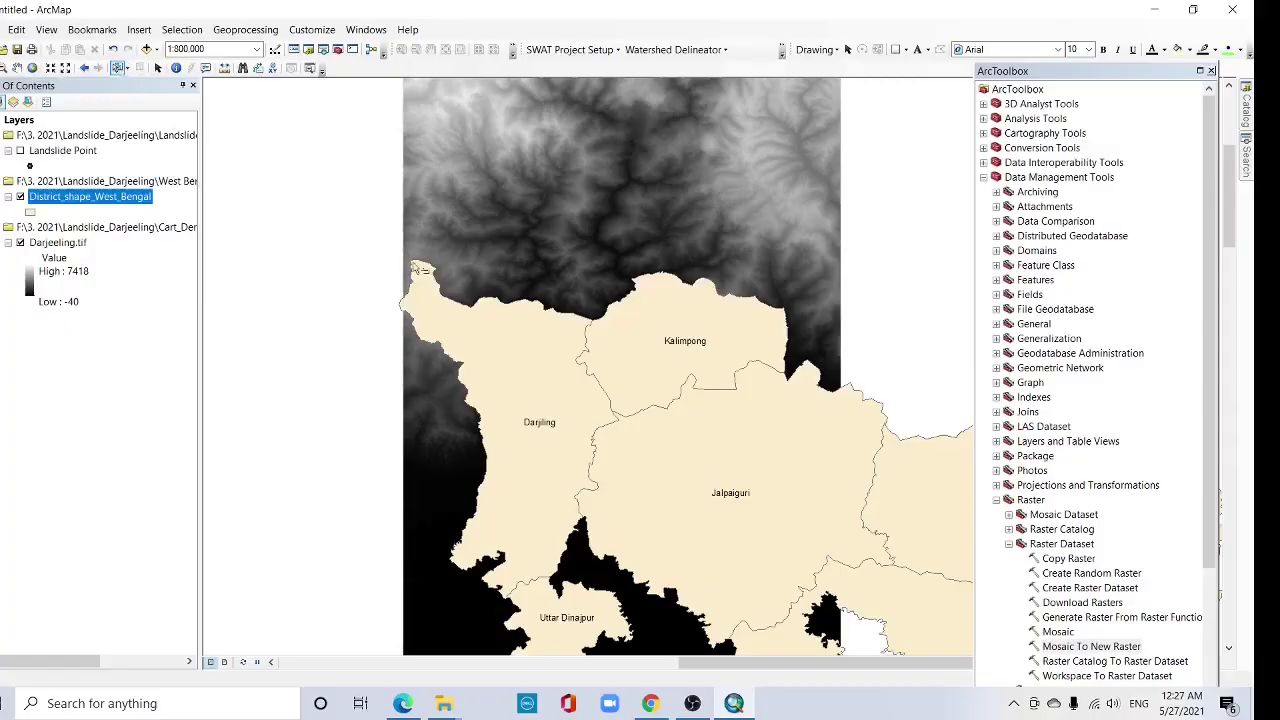
left_click(474, 363)
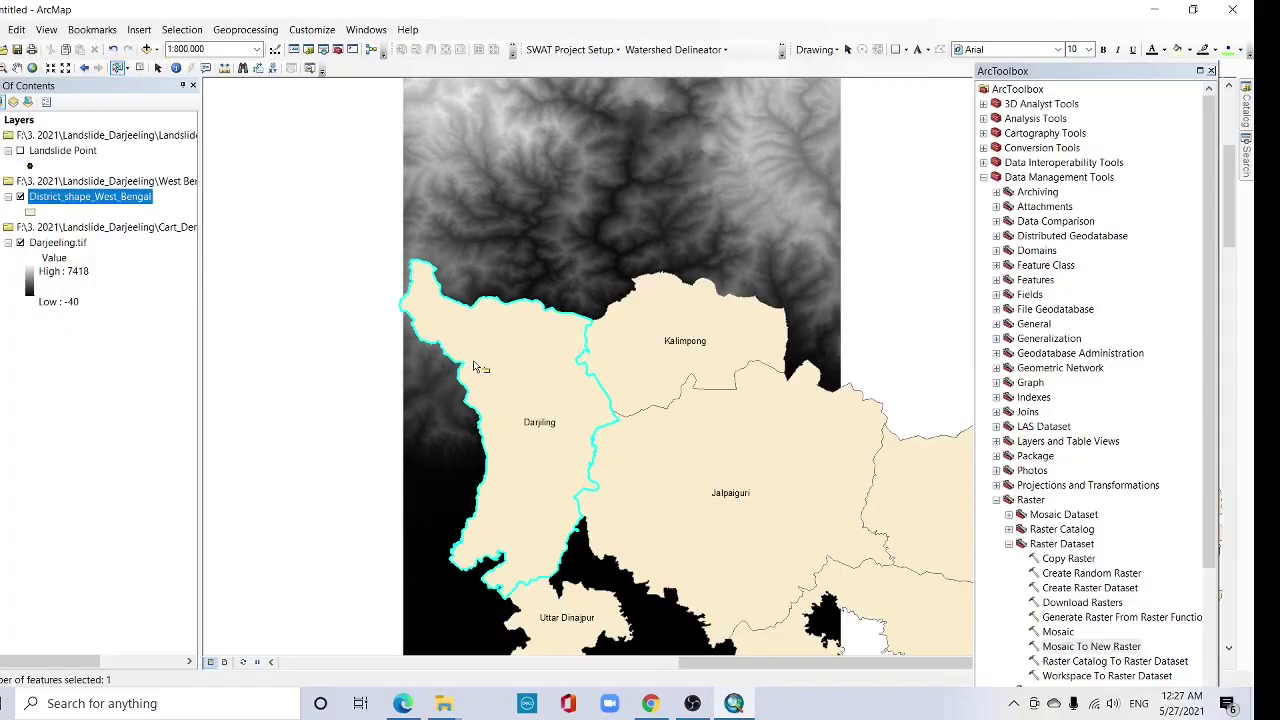
left_click(648, 346, "shift")
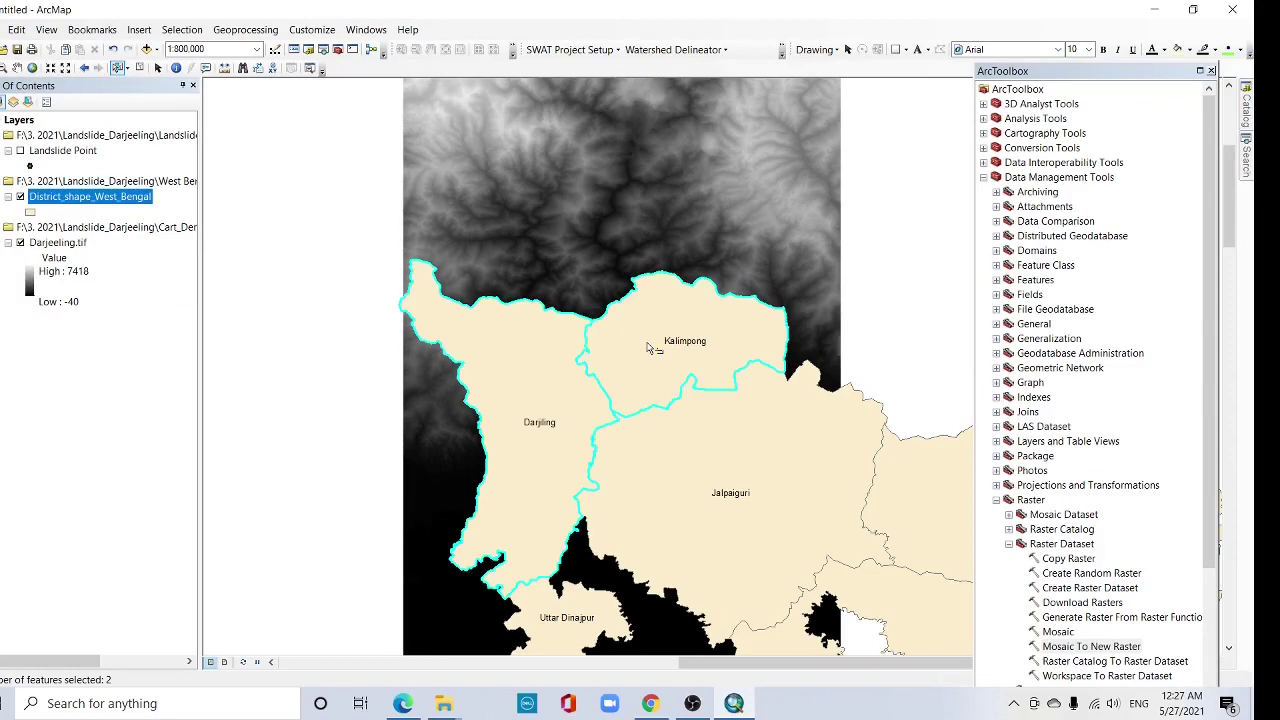
- Open Export Data for District_shape_West_Bengal with Export set to Selected features
right_click(74, 196)
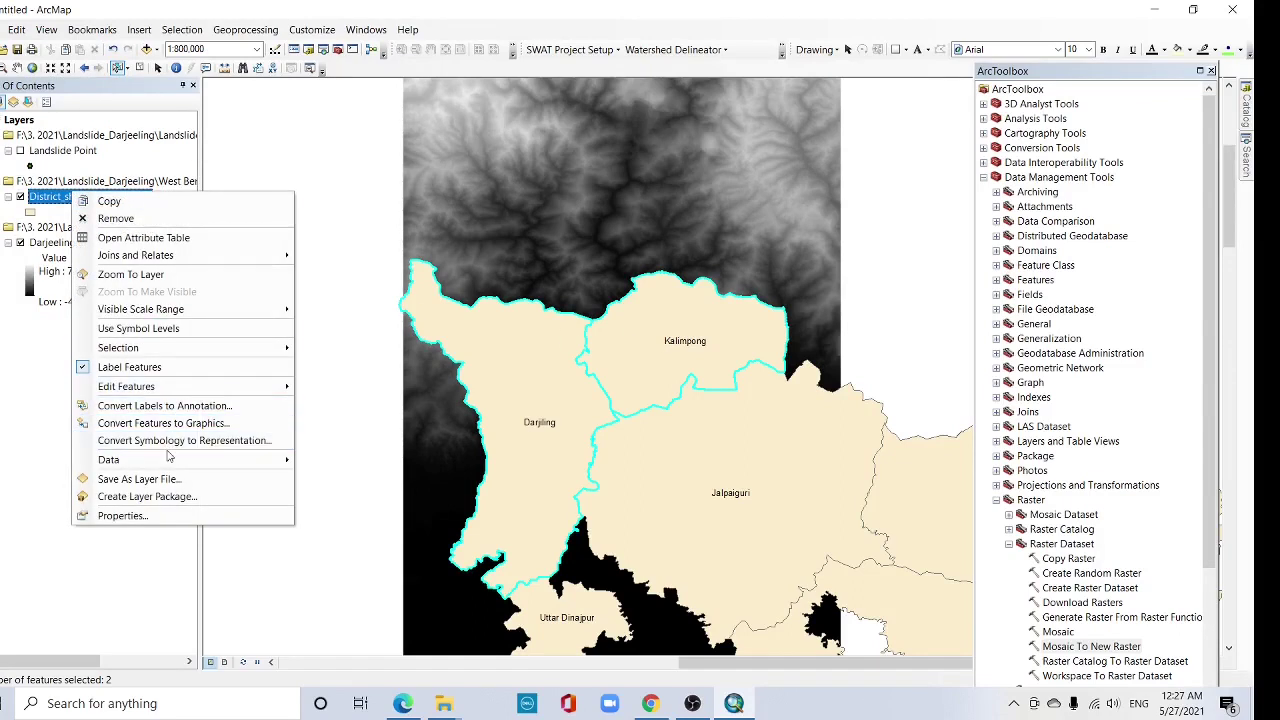
mouse_move(168, 459)
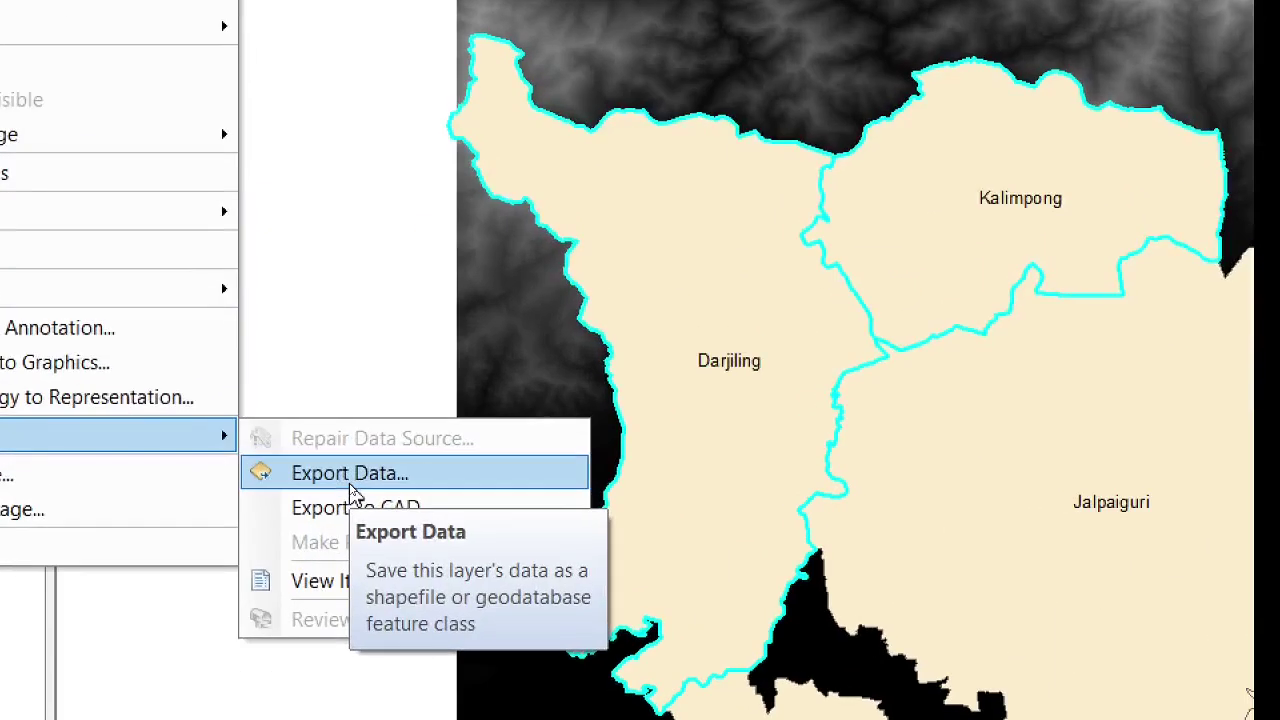
left_click(350, 480)
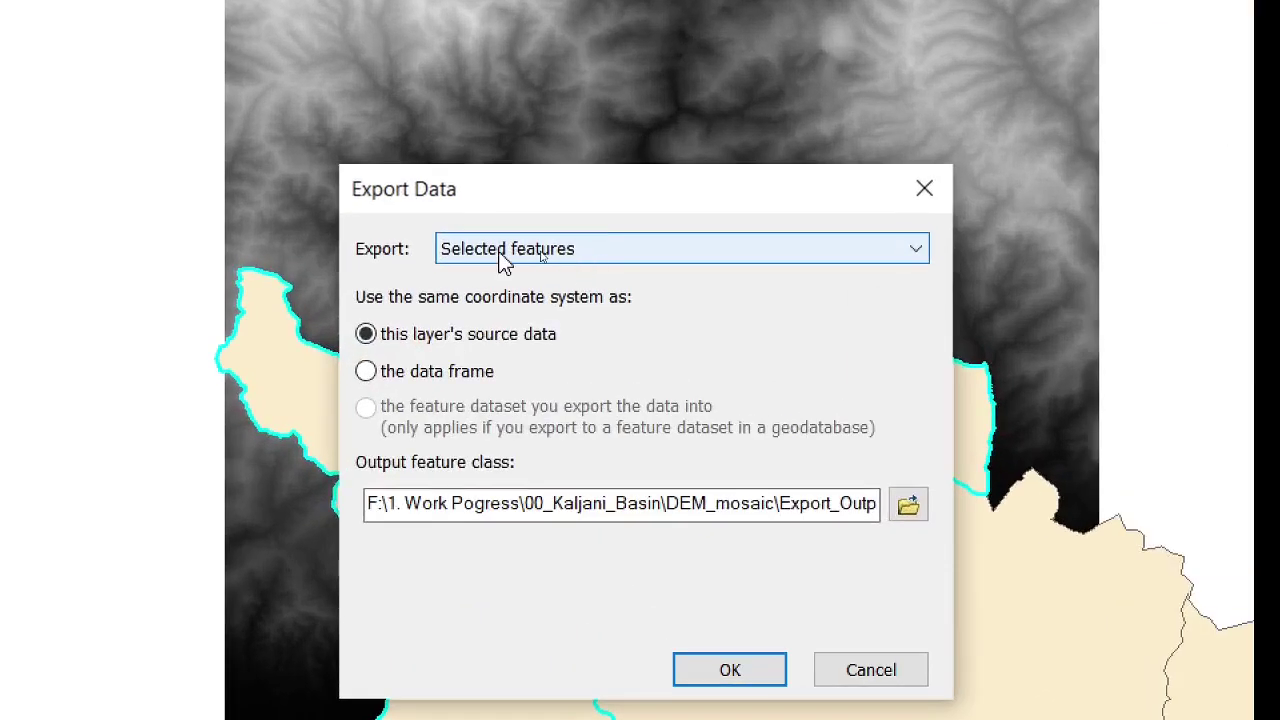
left_click(633, 252)
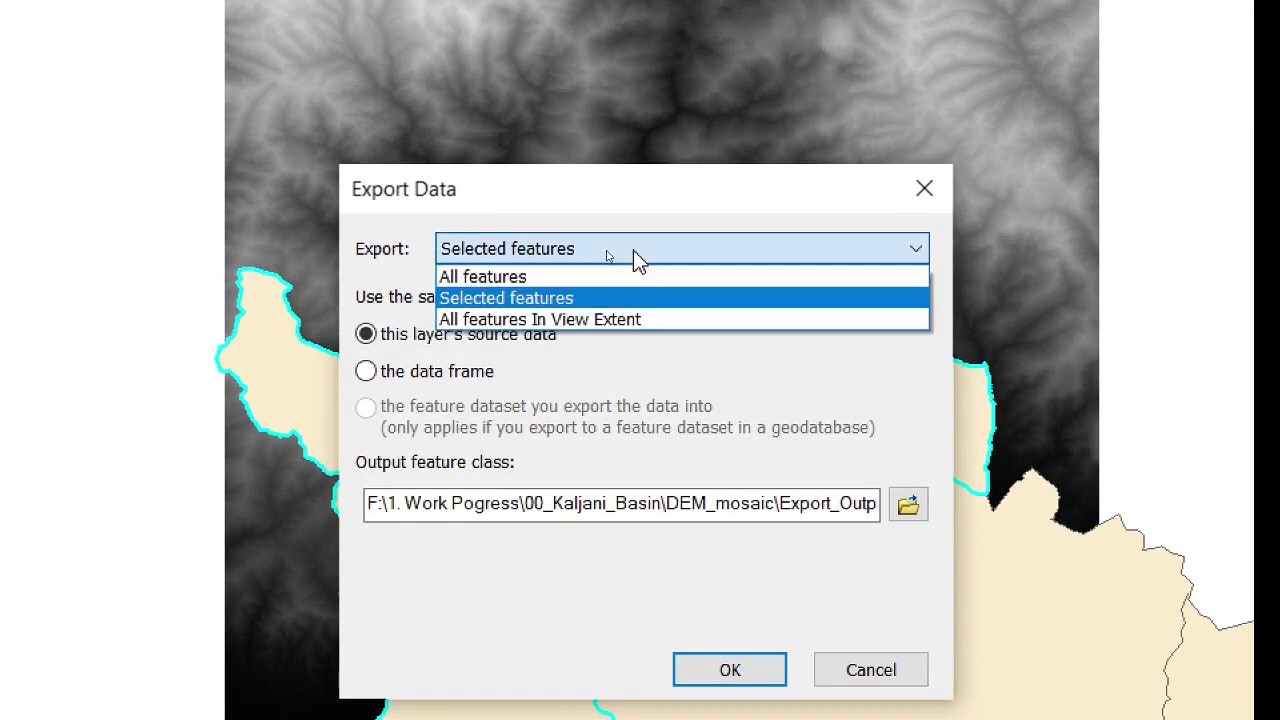
left_click(555, 297)
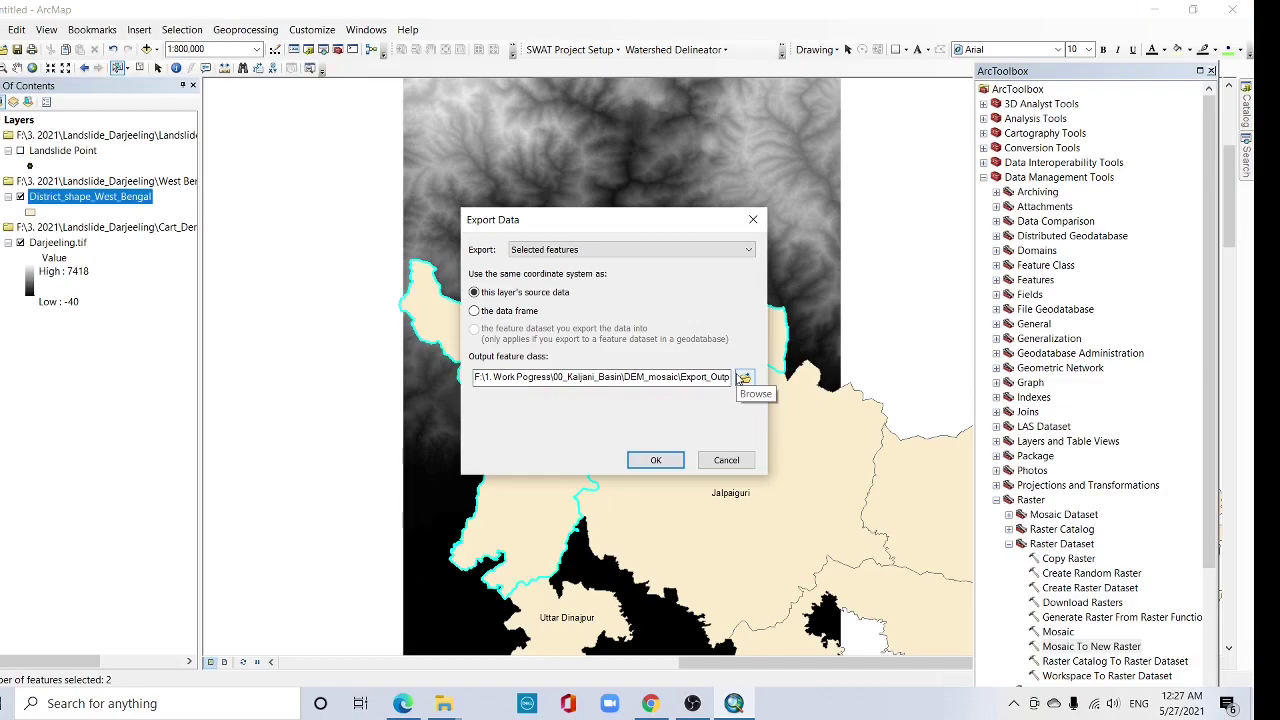
- Create and open a Shape_Darjeeling folder in F:\3. 2021\Landslide_Darjeeling for the export
left_click(745, 378)
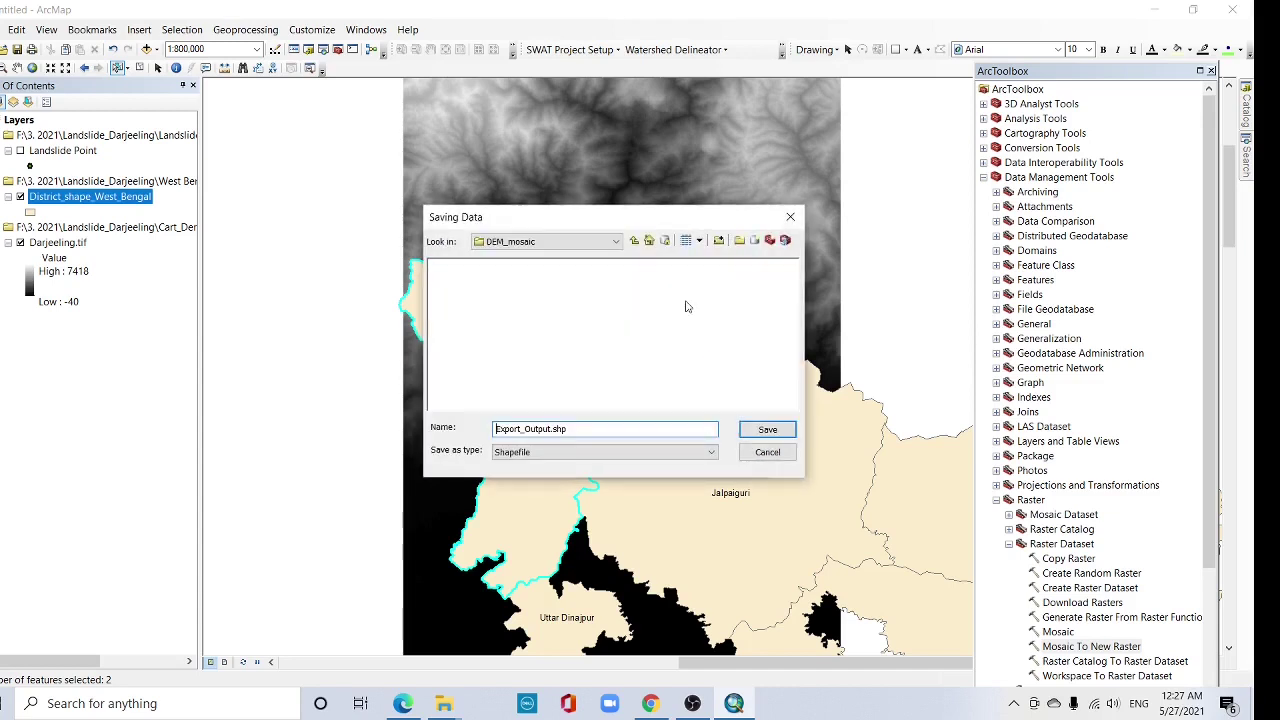
left_click(600, 241)
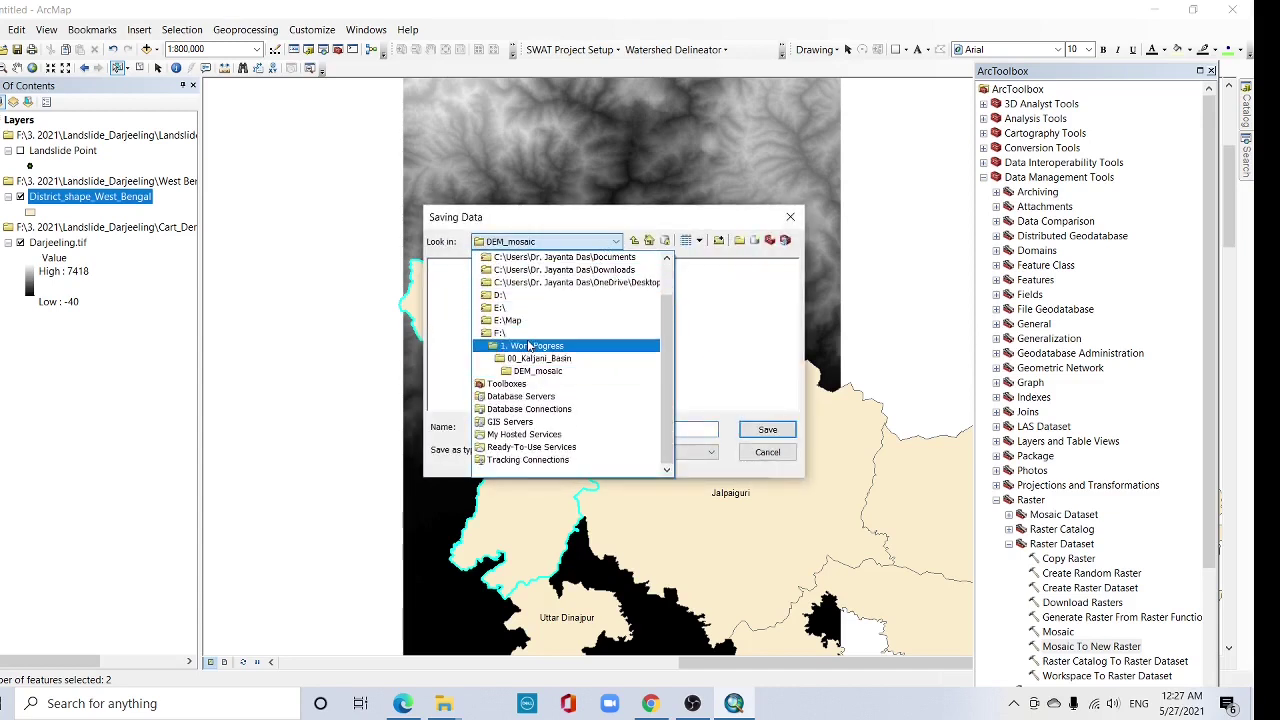
left_click(518, 338)
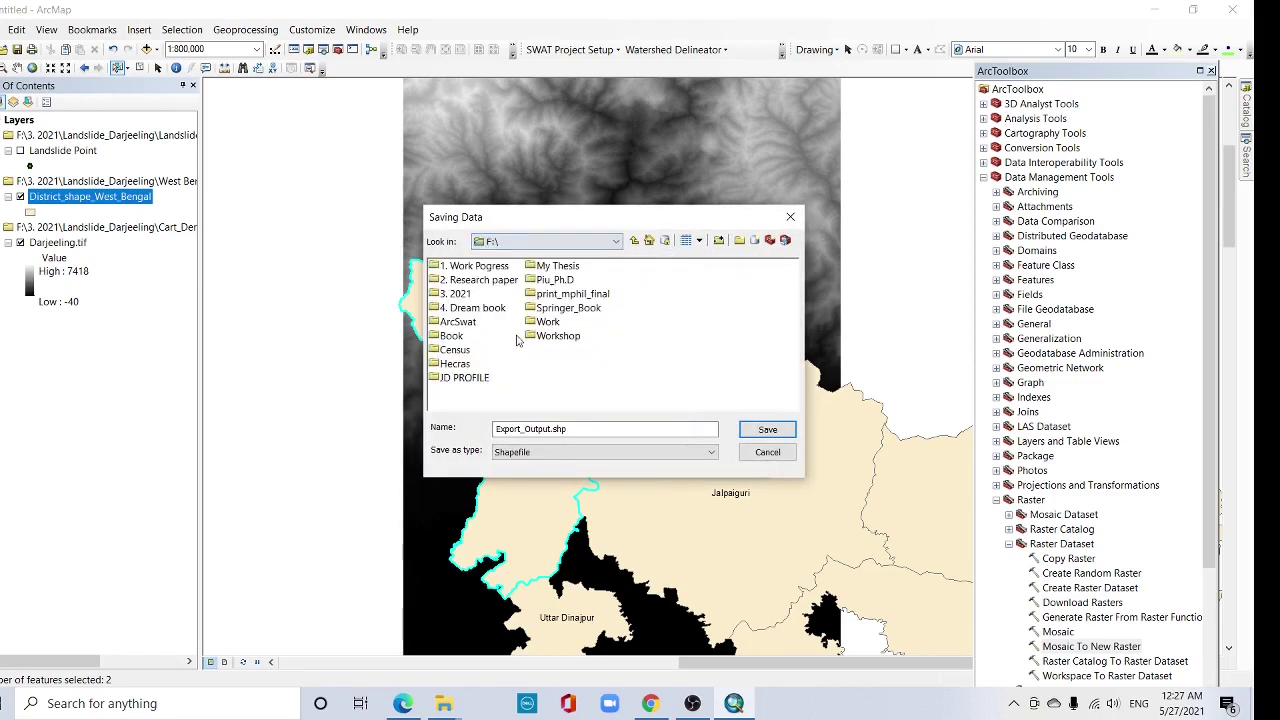
double_click(463, 293)
double_click(485, 296)
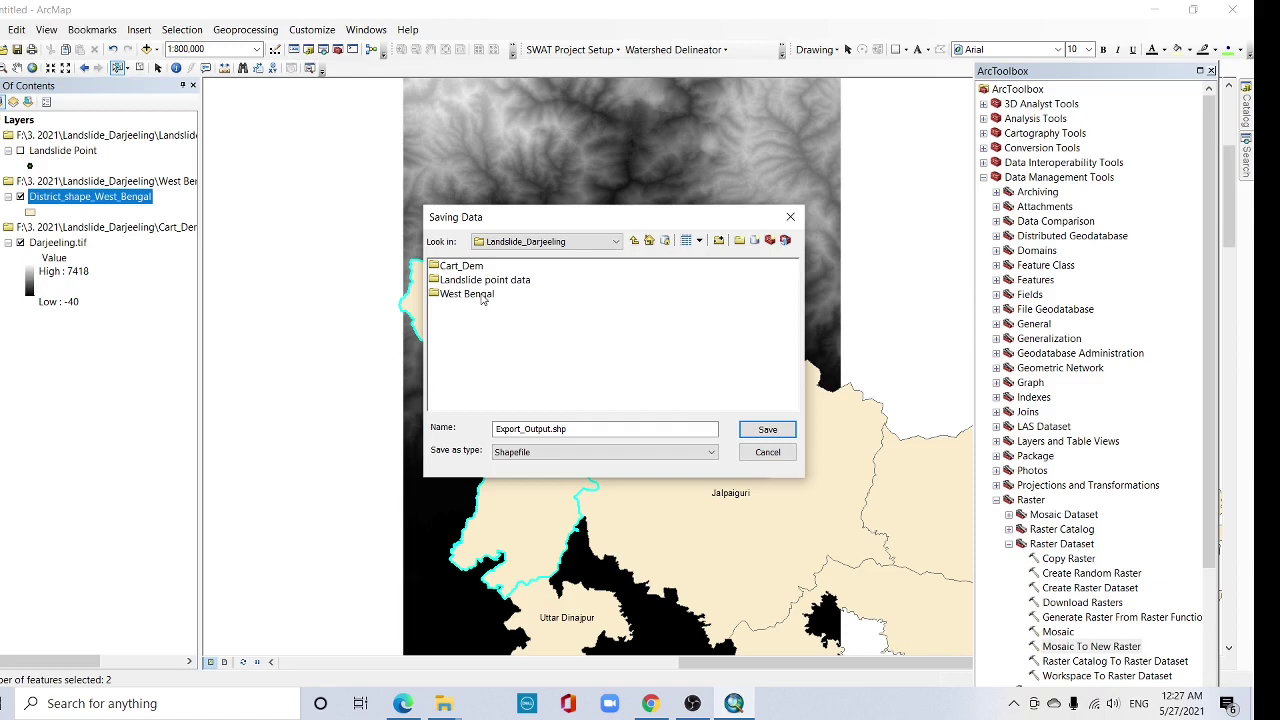
left_click(738, 245)
type("Shape_Darjeeling")
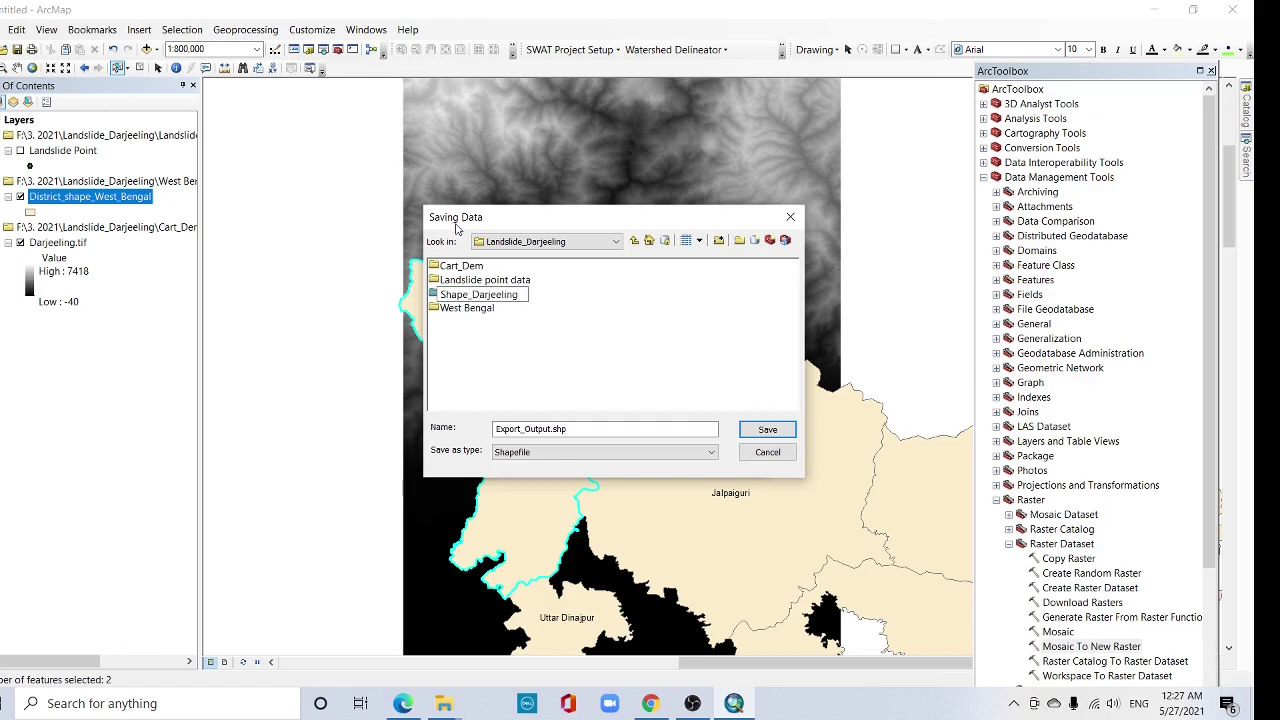
left_click(530, 341)
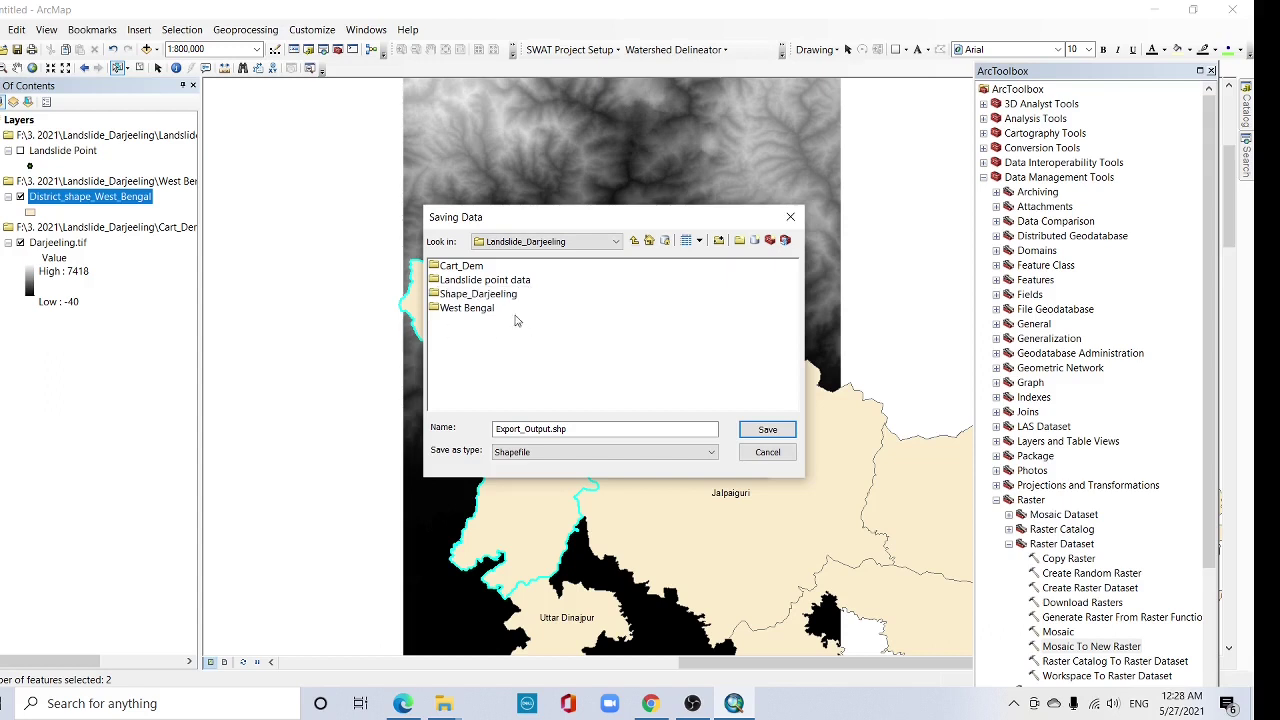
left_click(502, 299)
double_click(502, 299)
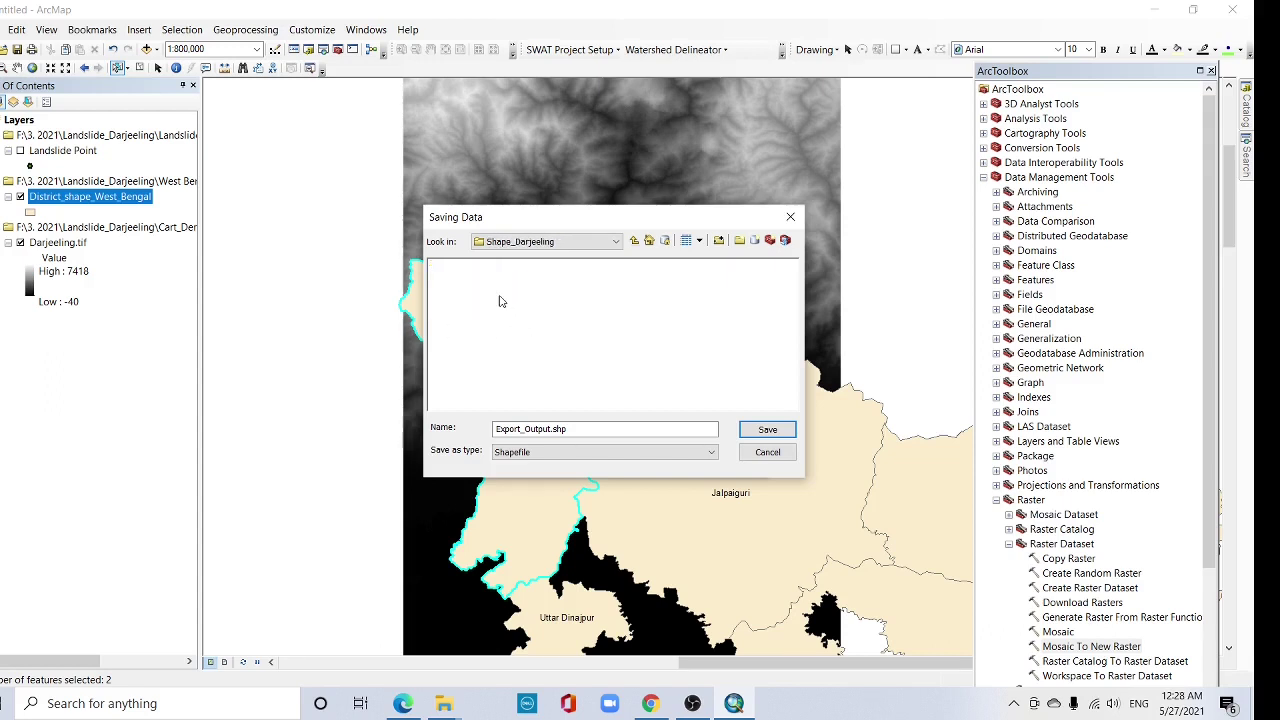
- Save the export as Darjeeling_Kalingpong.shp, run it, and add the layer to the map
left_click(551, 428)
left_click_drag(551, 428, 488, 437)
type("Darjeeling_Kalingpong")
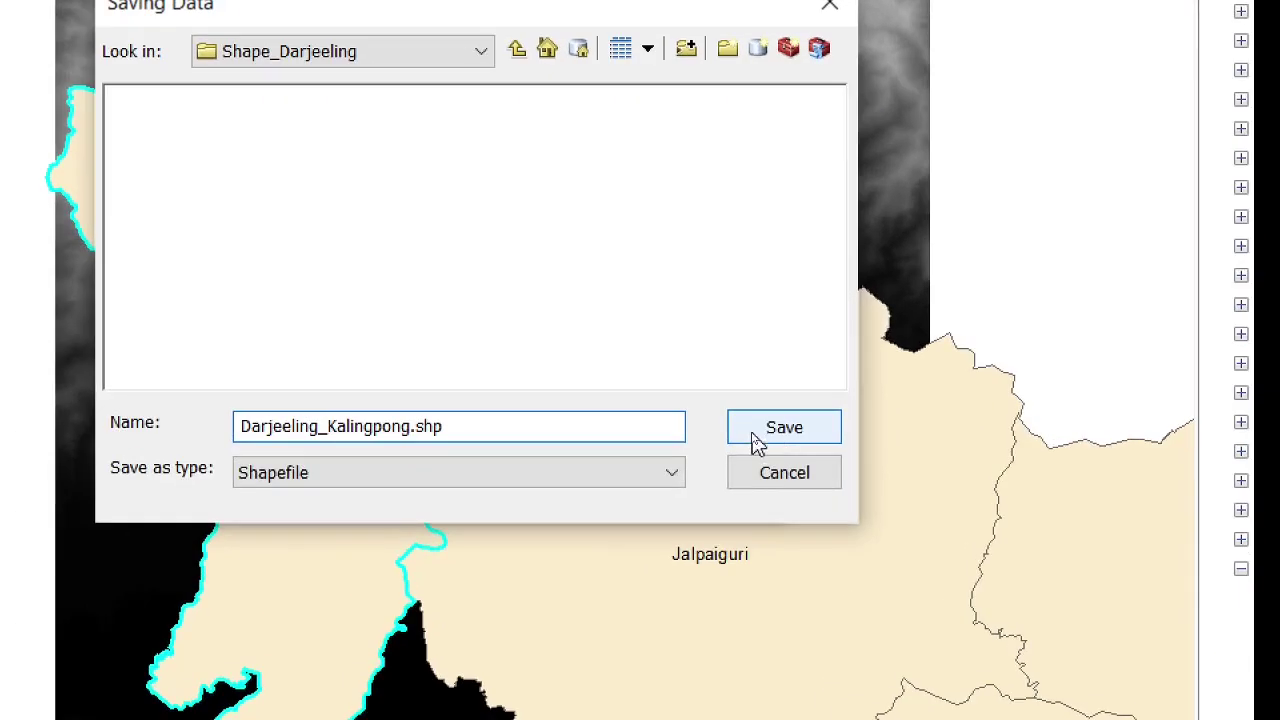
left_click(747, 434)
left_click(562, 494)
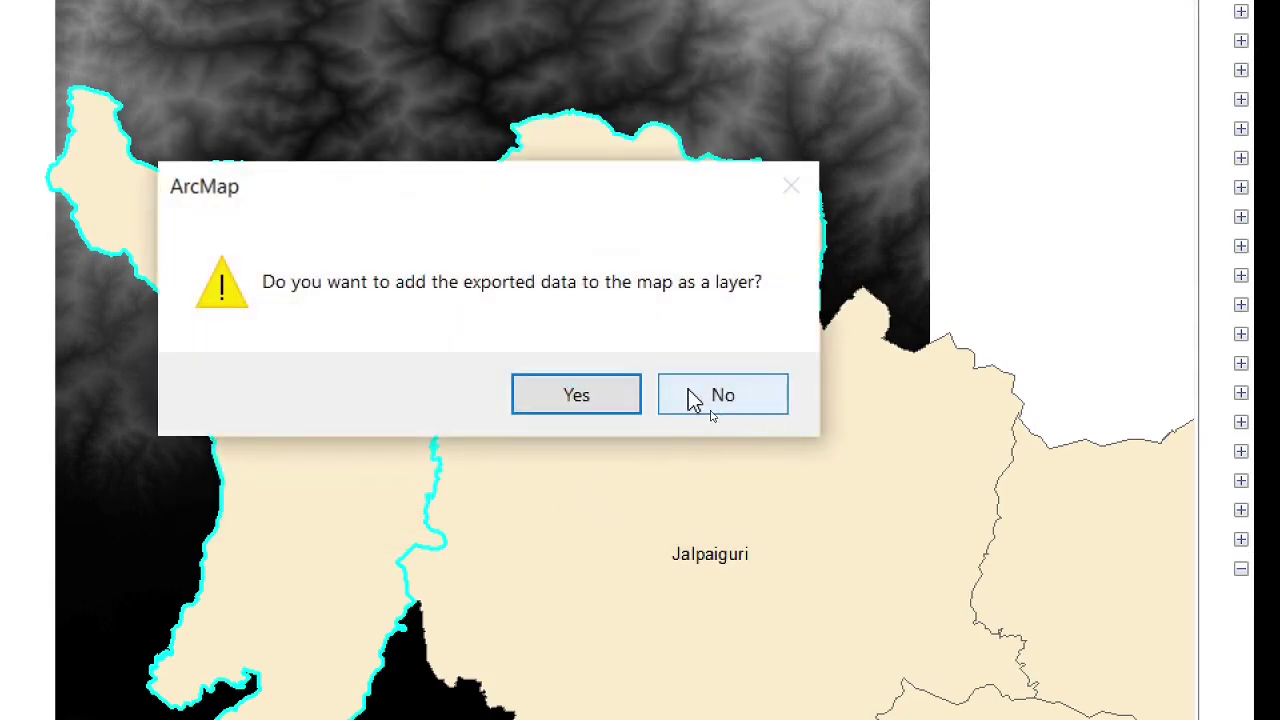
left_click(606, 396)
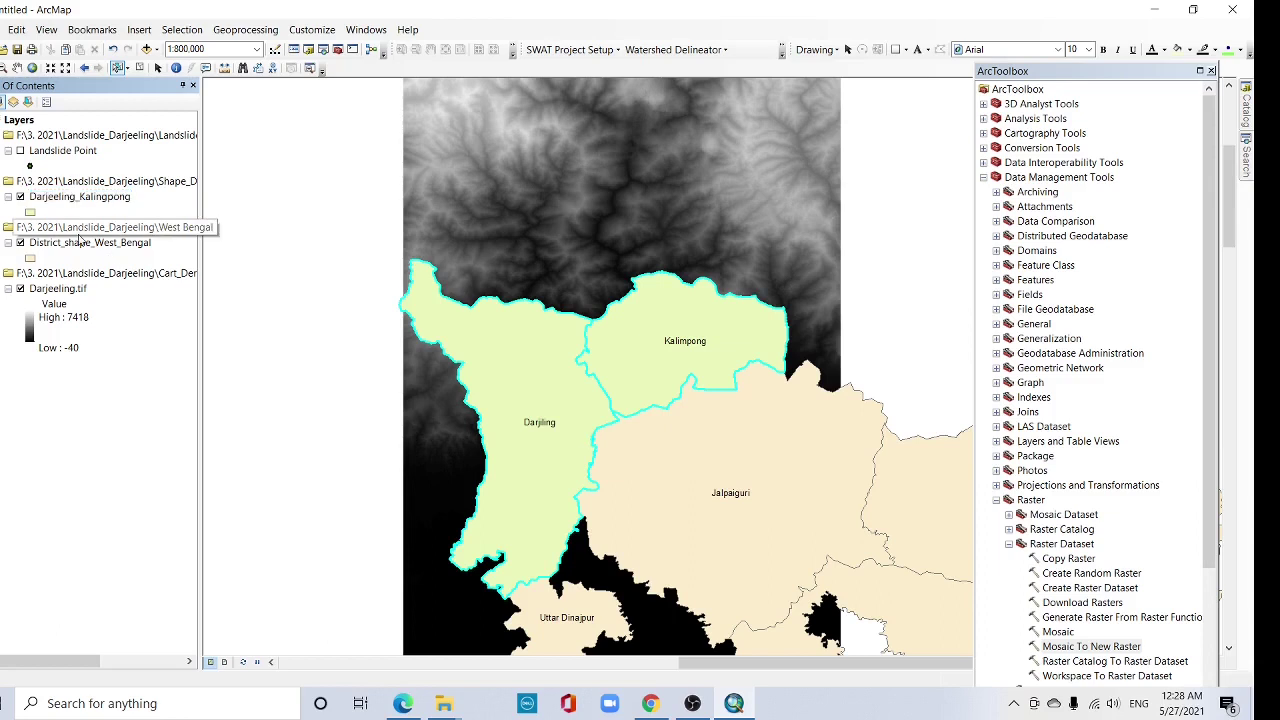
- Remove the West Bengal district layer group from the map
right_click(79, 233)
left_click(112, 246)
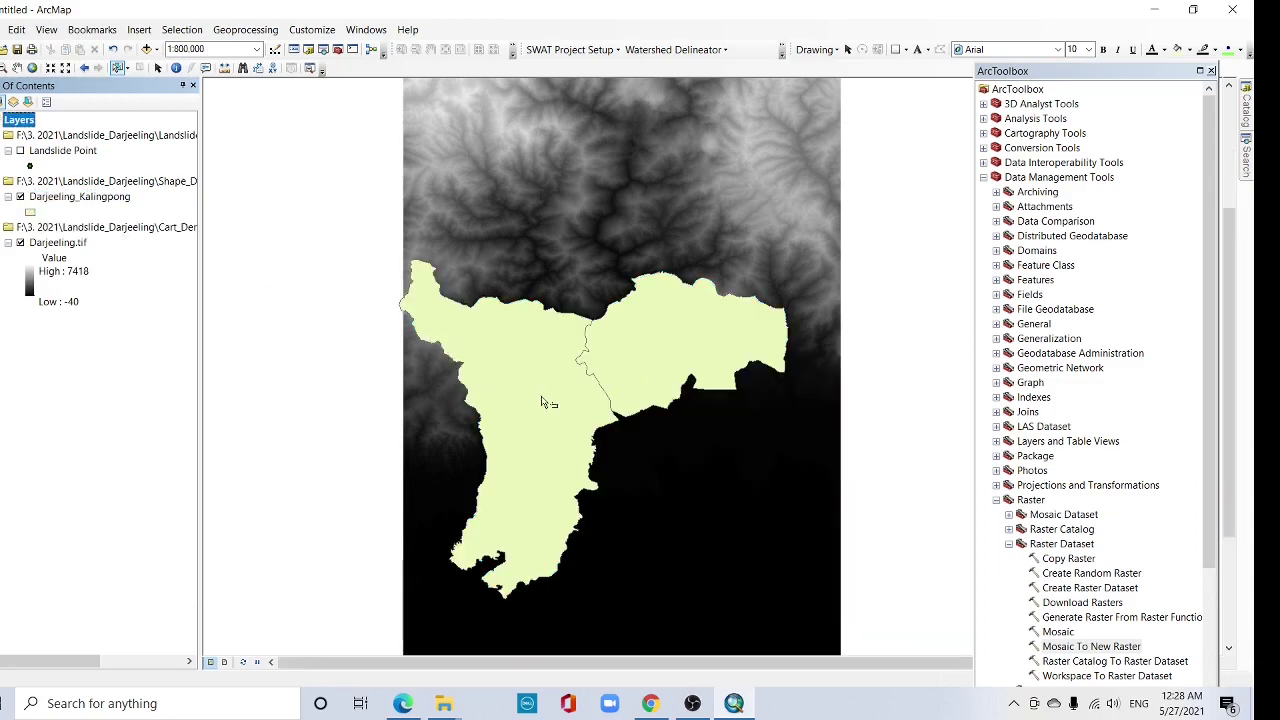
left_click(158, 68)
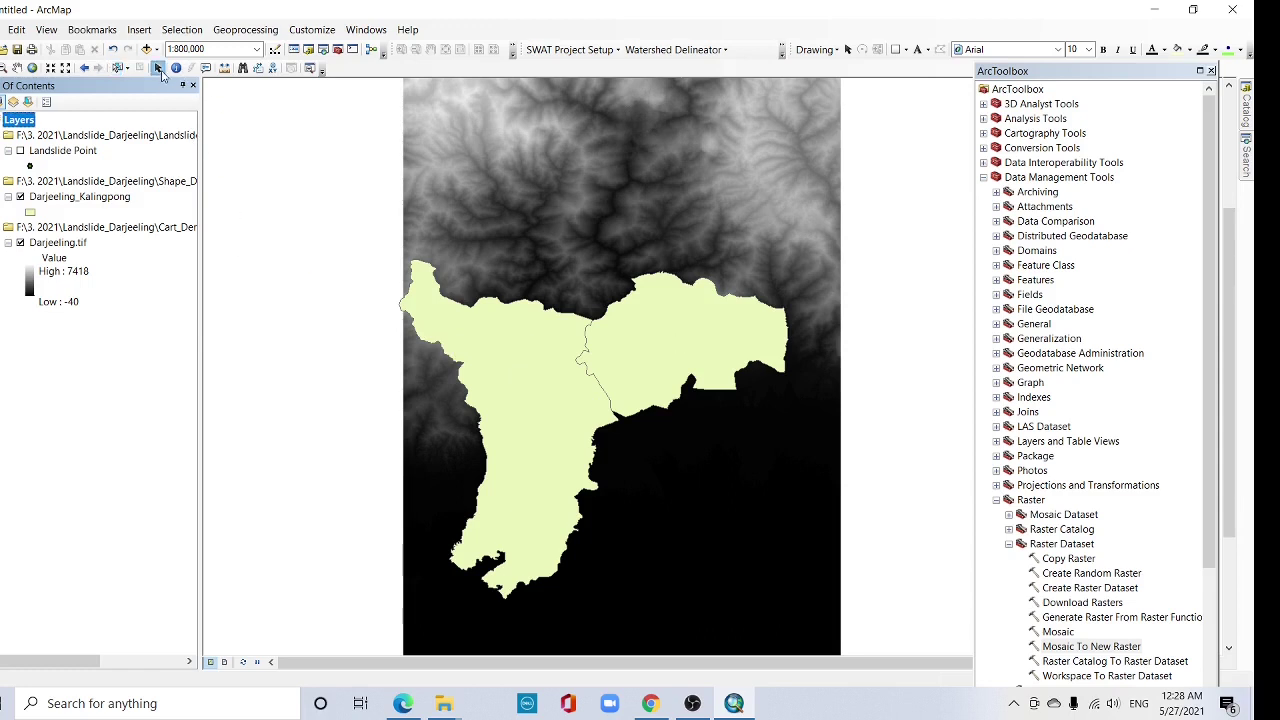
- Select both the Kalimpong and Darjiling records in Darjeeling_Kalingpong's attribute table
left_click(72, 200)
right_click(72, 200)
left_click(100, 221)
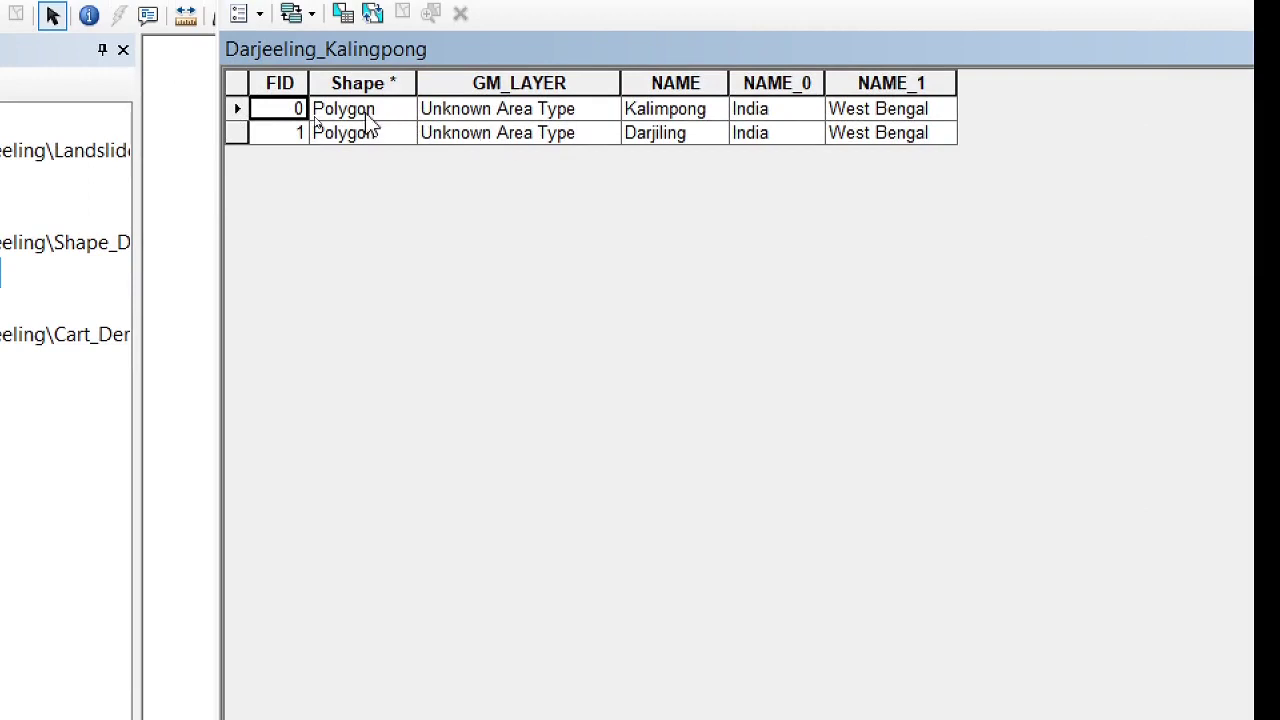
left_click(237, 116)
left_click(240, 138, "ctrl")
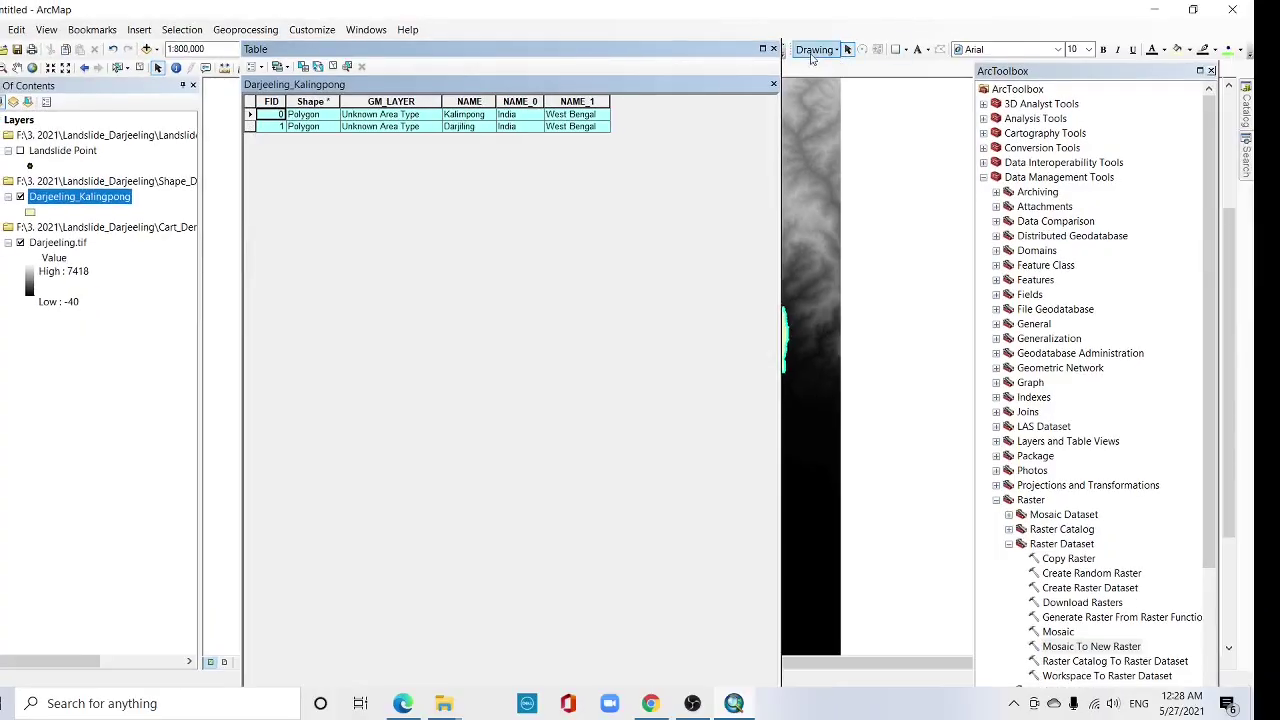
left_click(775, 49)
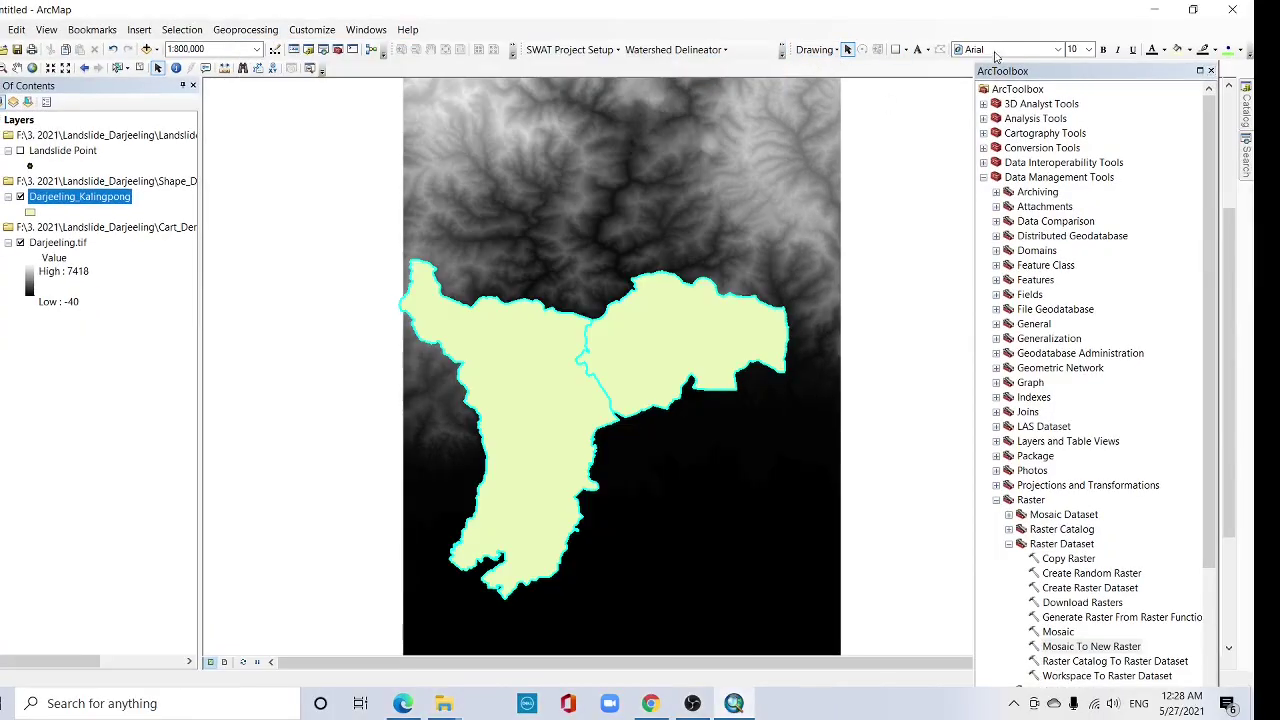
- Show the Editor toolbar and start an editing session on Darjeeling_Kalingpong's workspace
right_click(764, 27)
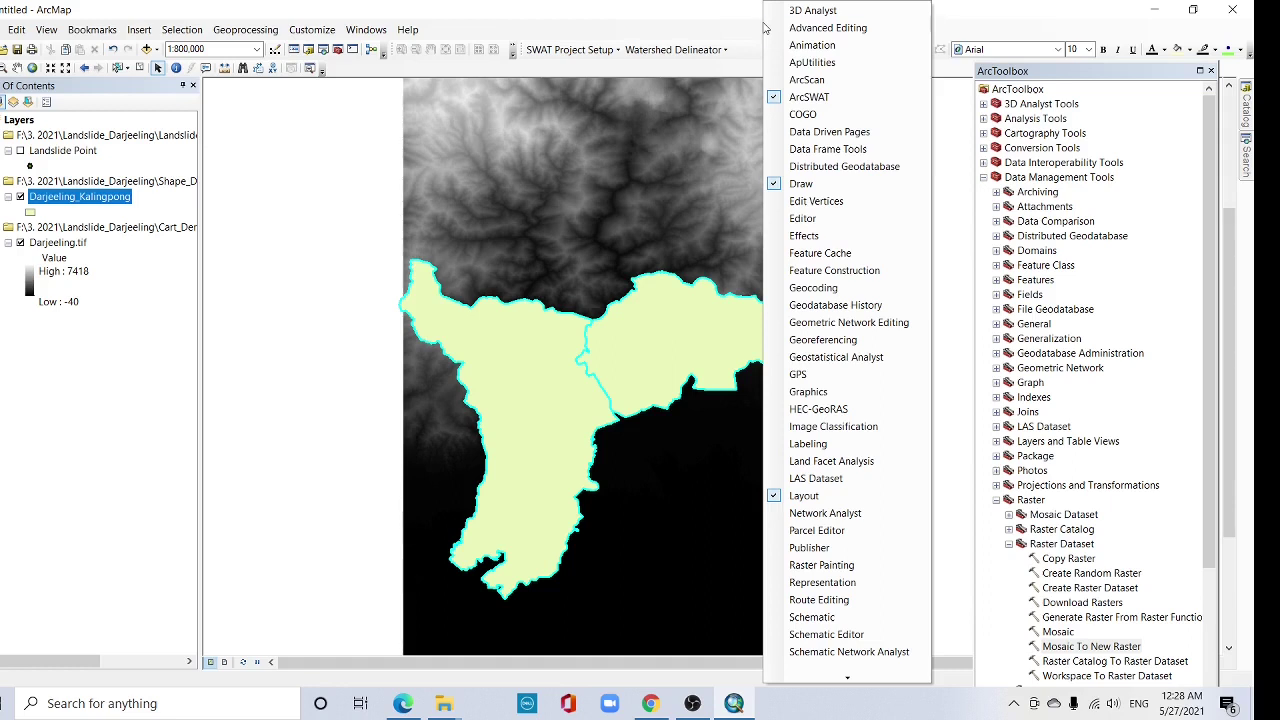
left_click(828, 218)
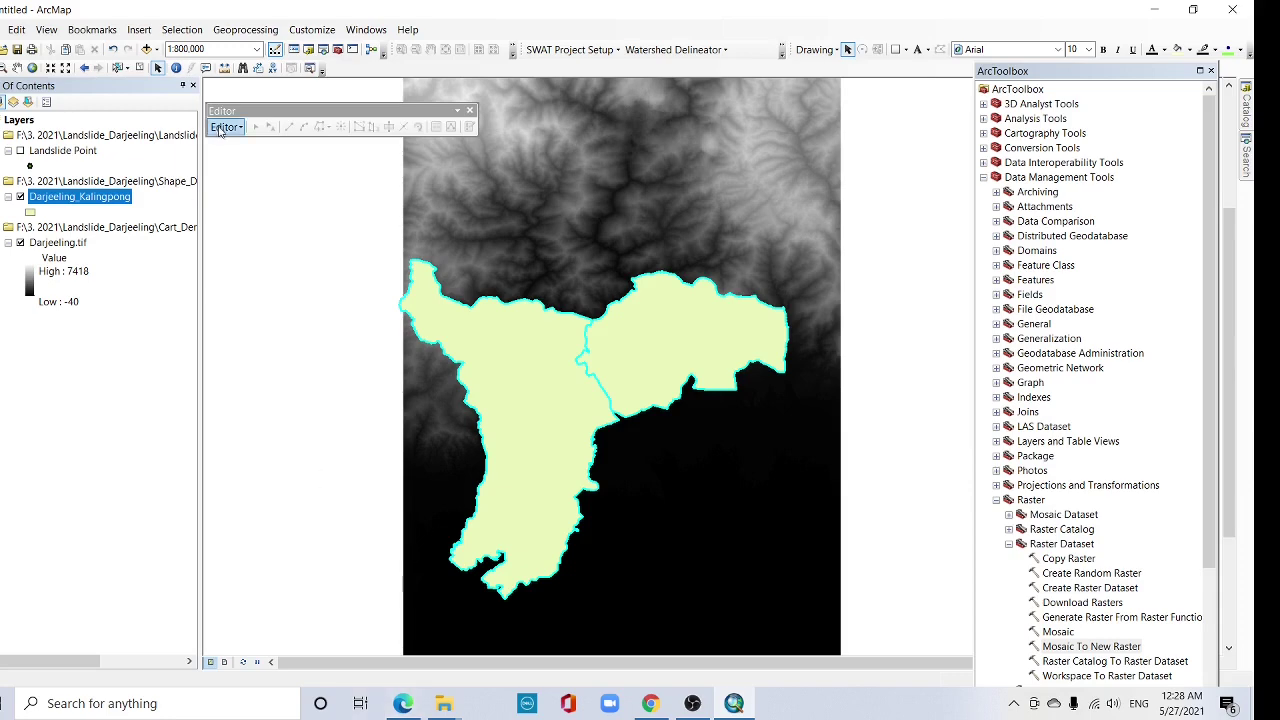
left_click(243, 127)
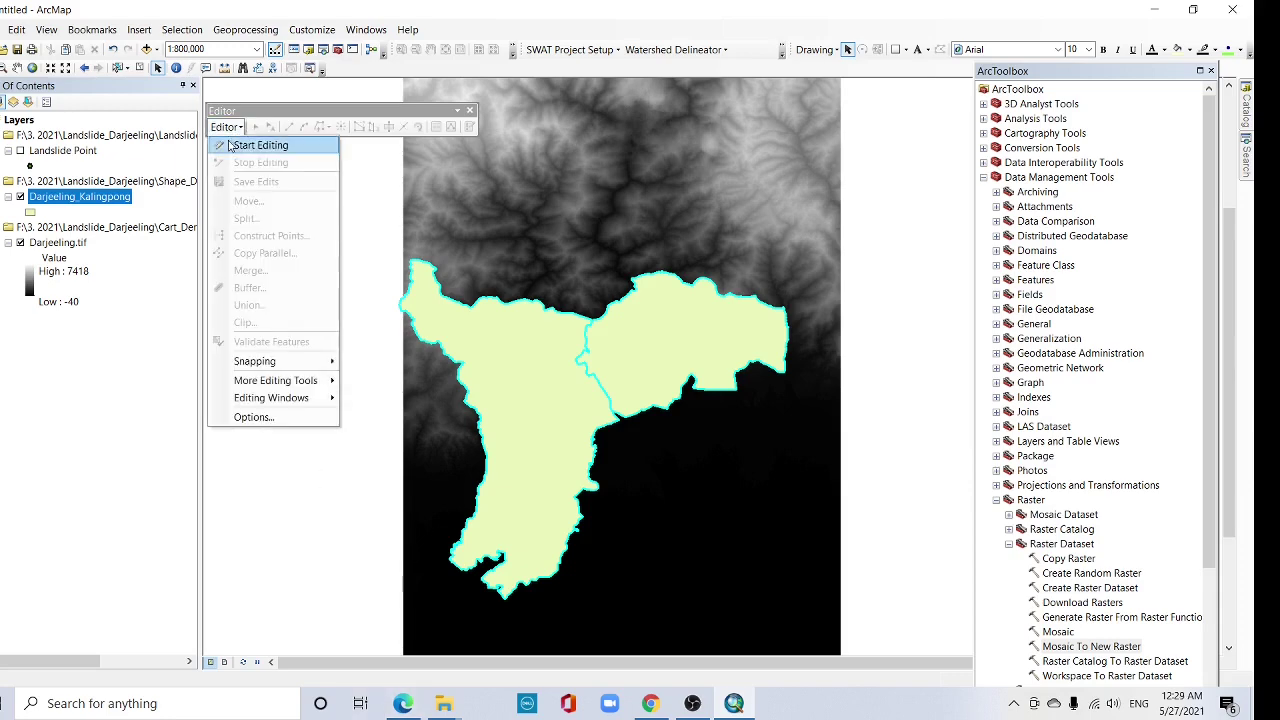
left_click(265, 146)
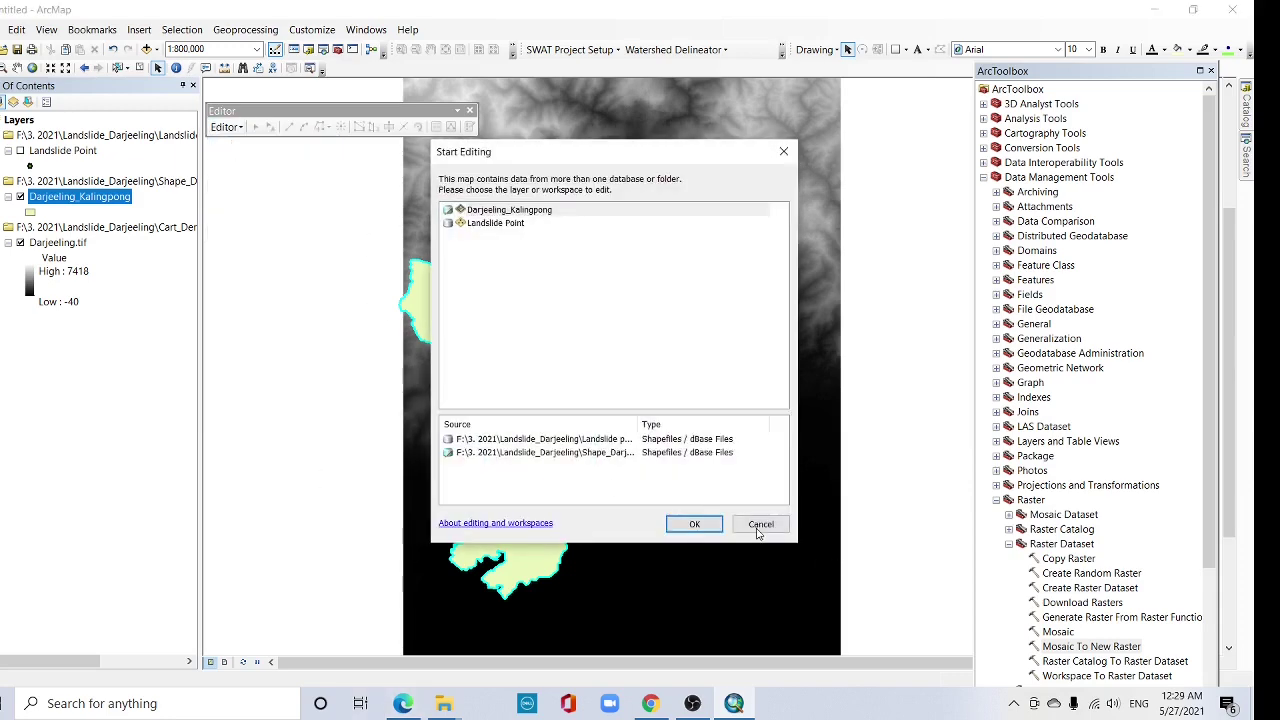
left_click(690, 524)
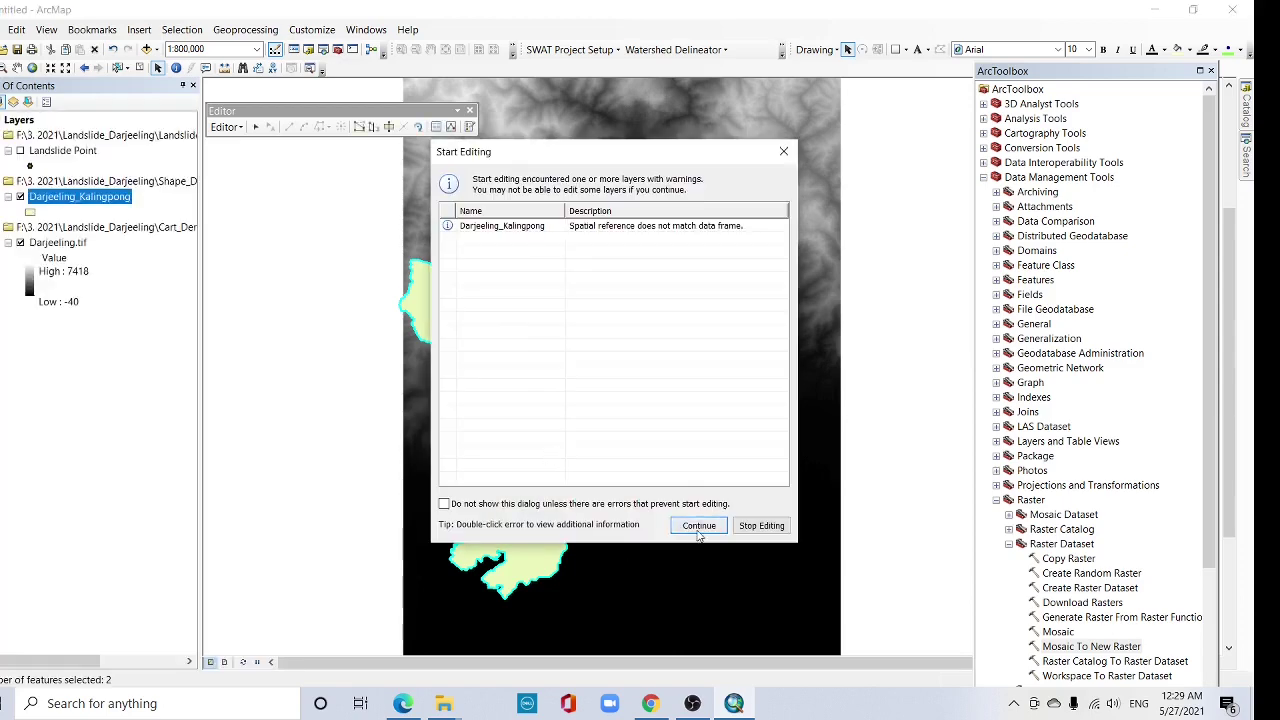
left_click(695, 527)
- Merge the two selected polygons into the Kalimpong feature
left_click(228, 130)
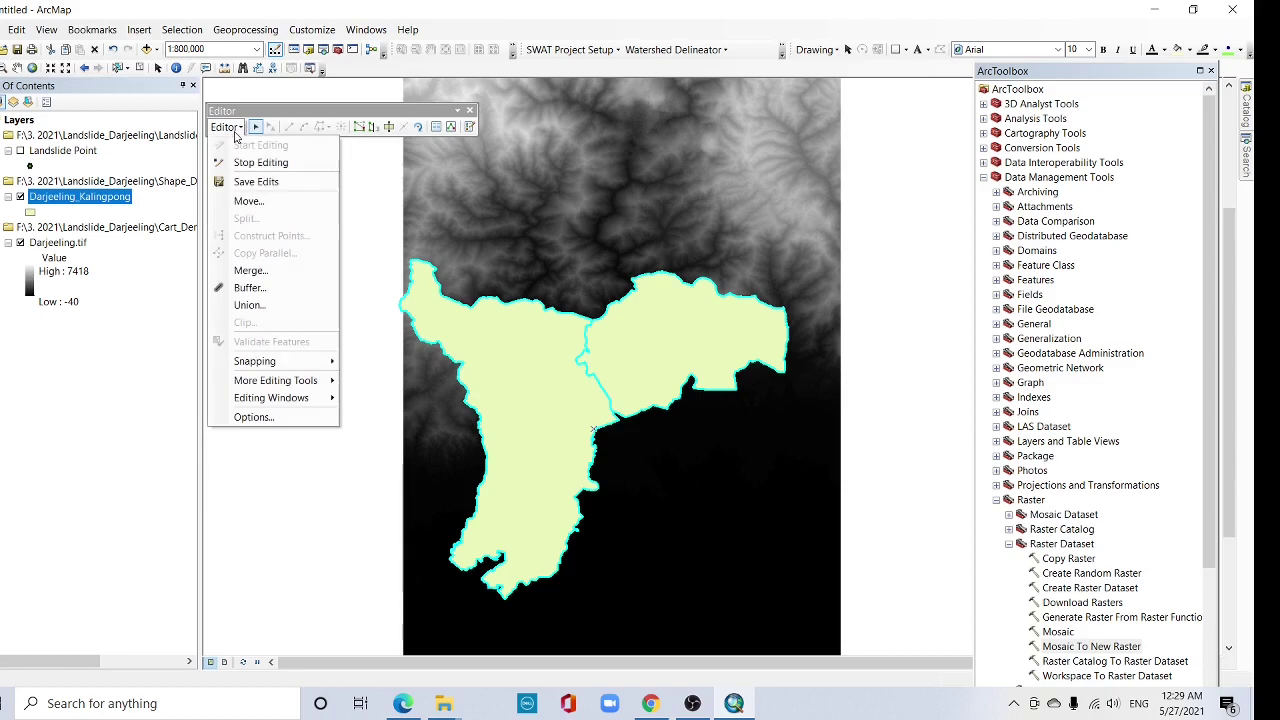
left_click(262, 272)
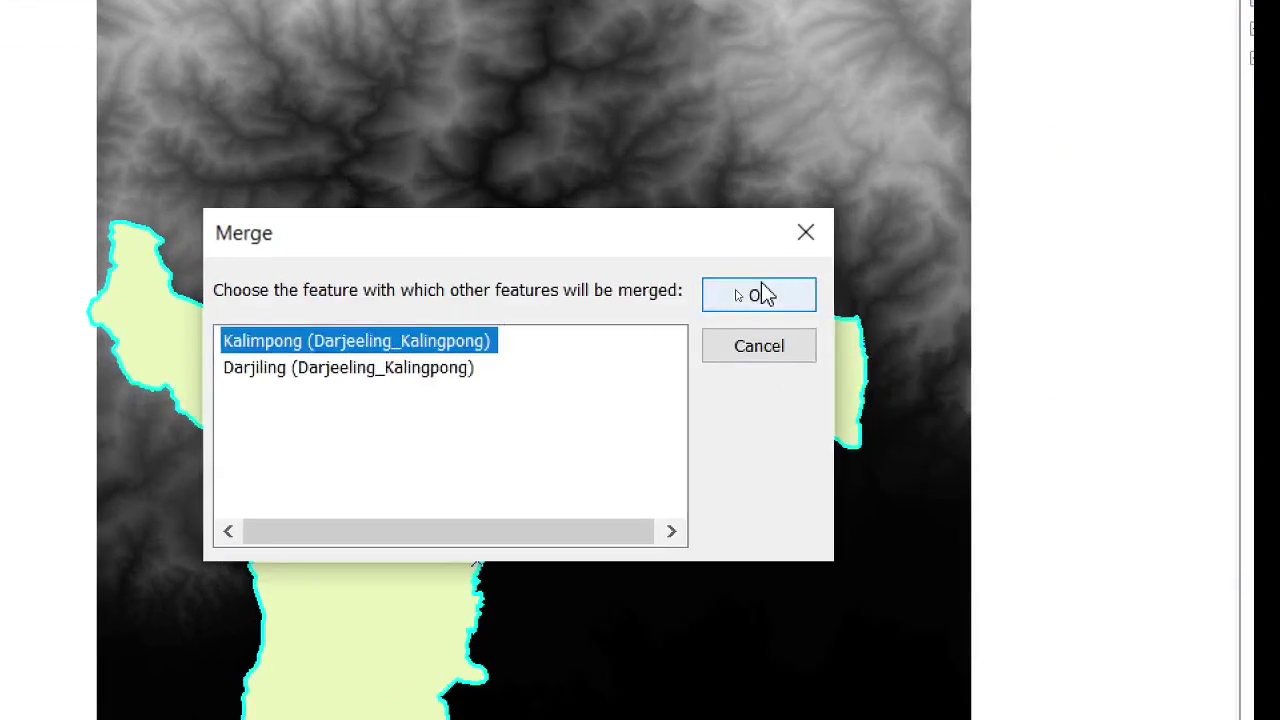
left_click(762, 293)
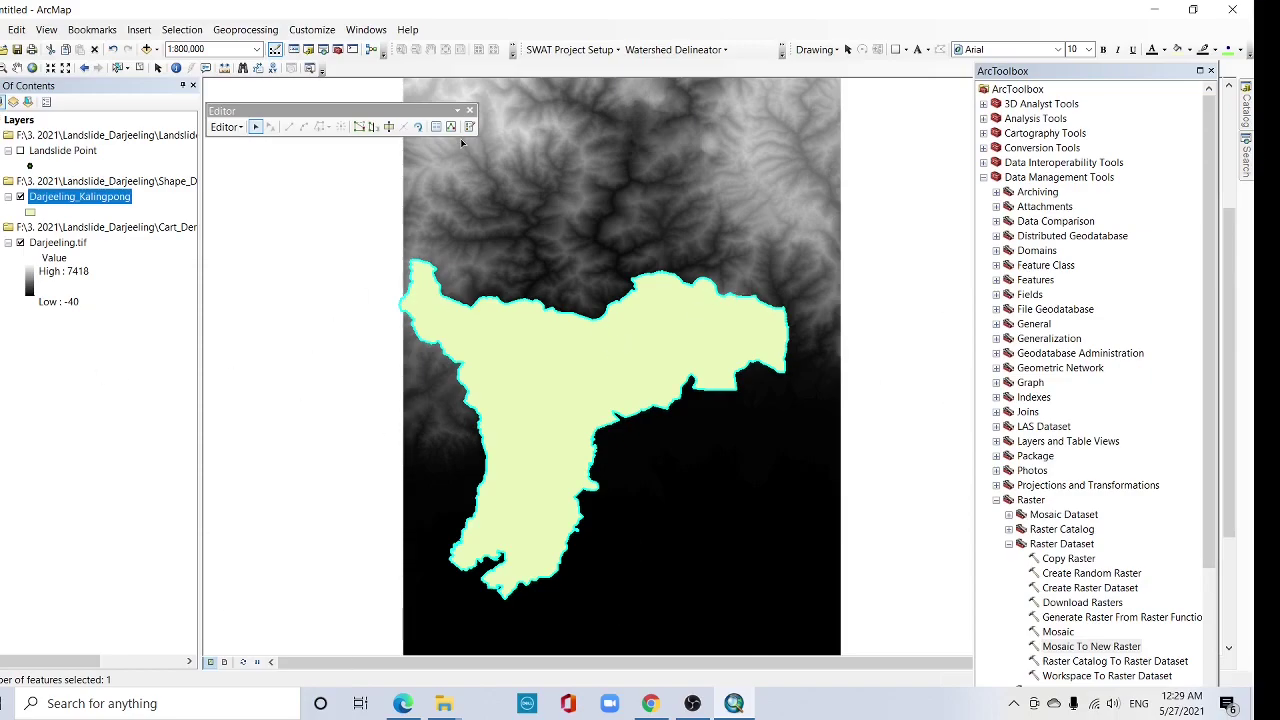
- Save the merge edit, stop editing, and close the Editor toolbar
left_click(228, 128)
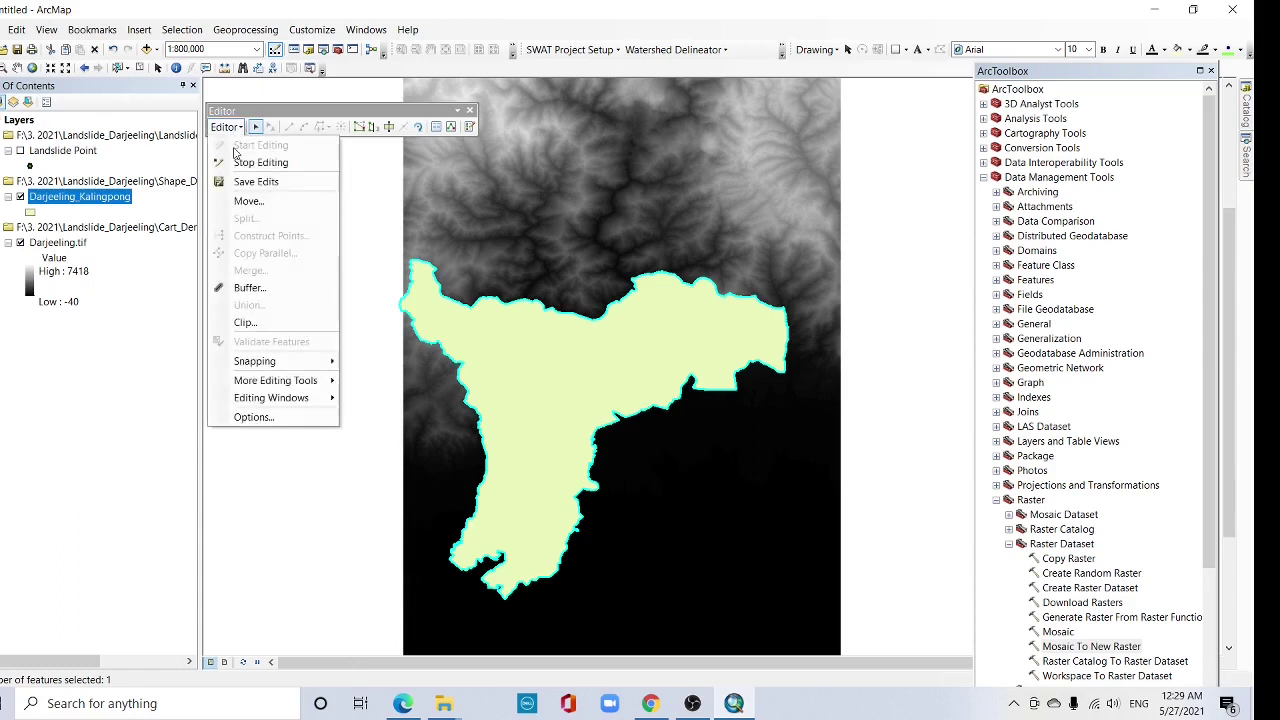
left_click(257, 184)
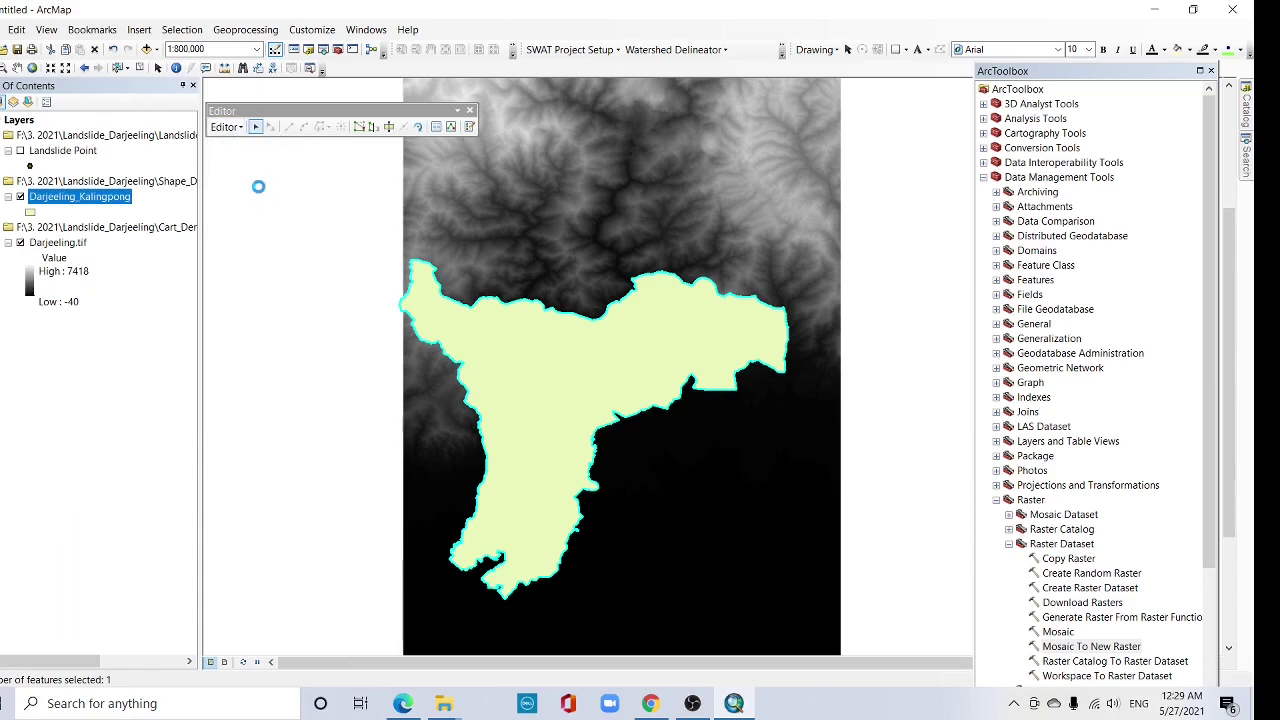
left_click(228, 128)
left_click(250, 166)
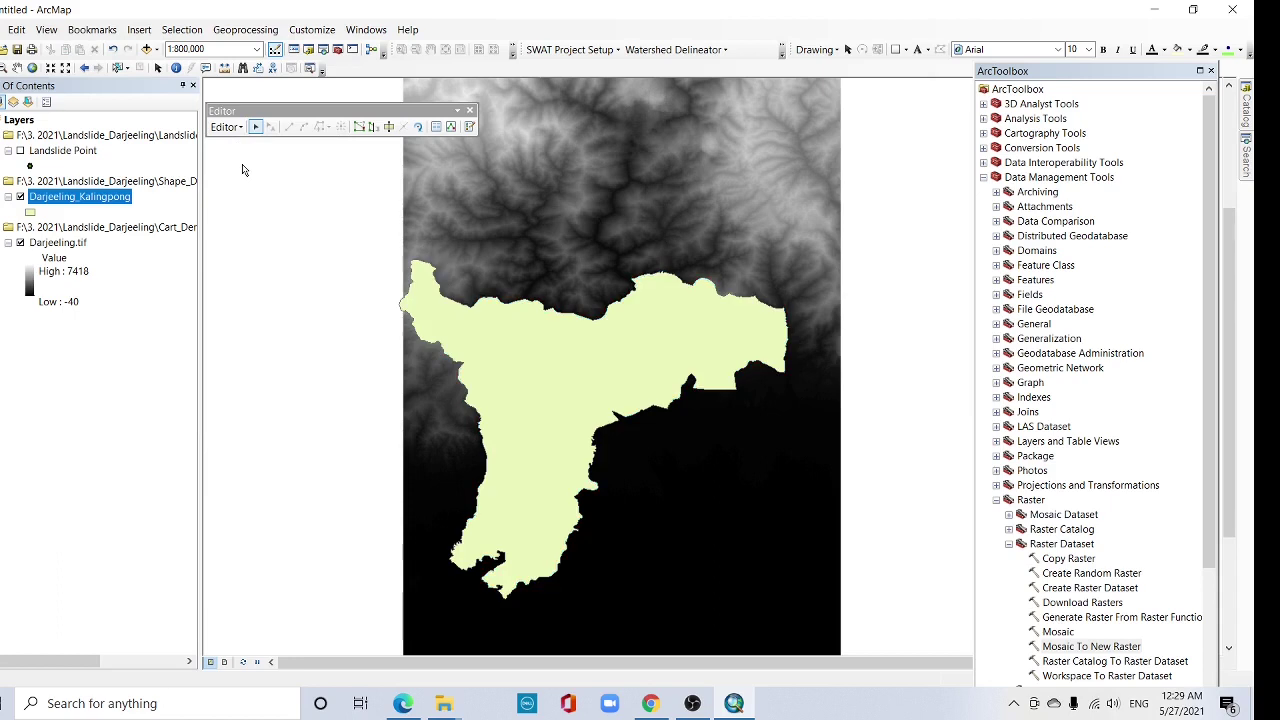
left_click(468, 111)
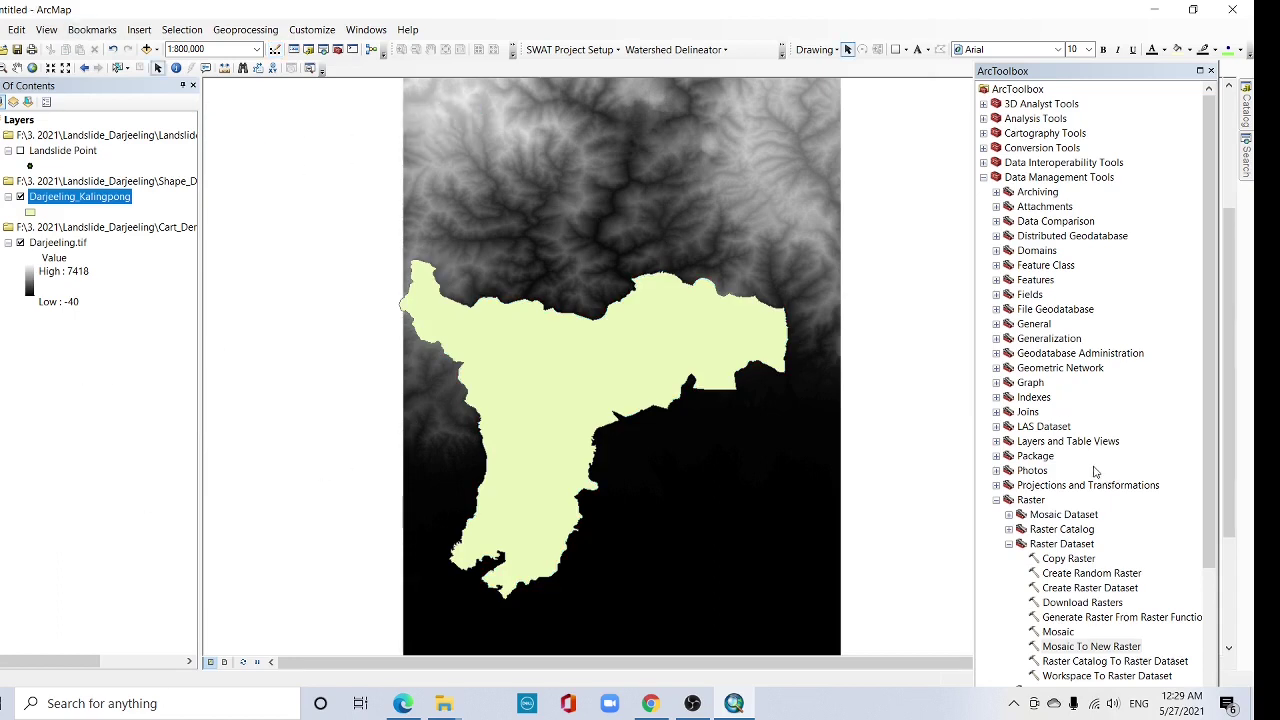
- Open the Clip tool from Data Management's Raster Processing toolset
scroll(1046, 518, "down", 3)
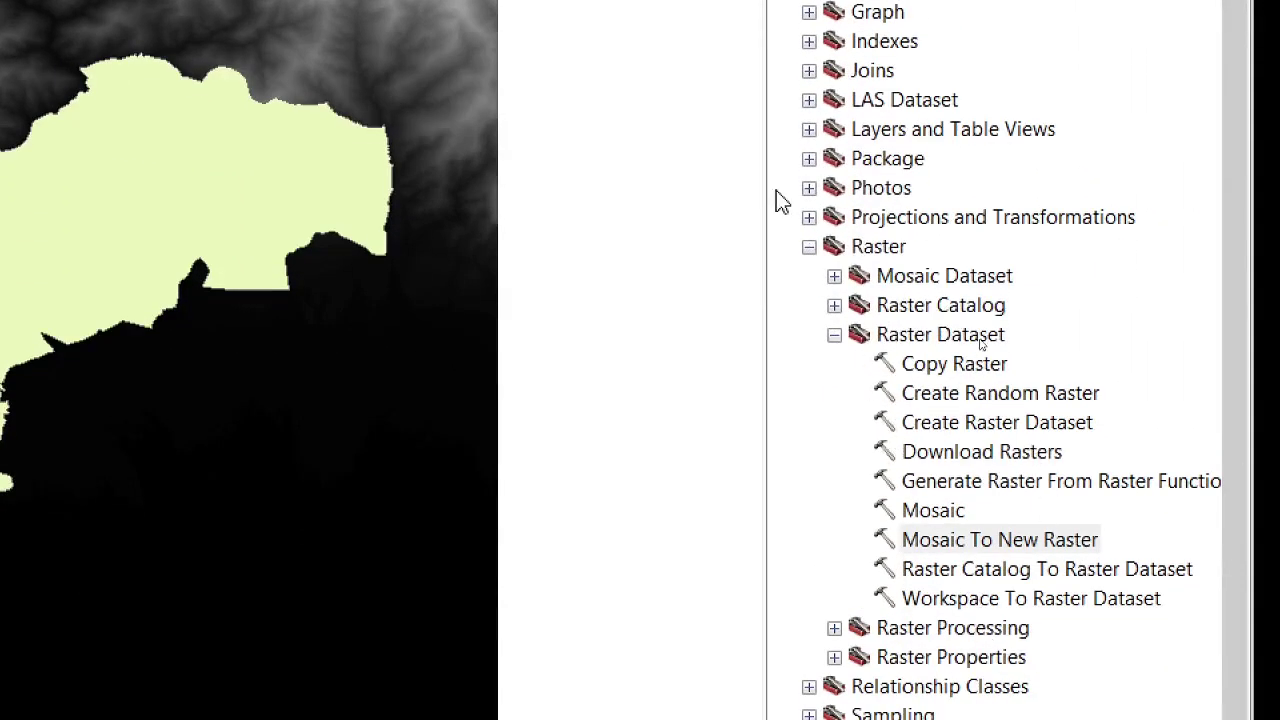
left_click(834, 336)
left_click(835, 394)
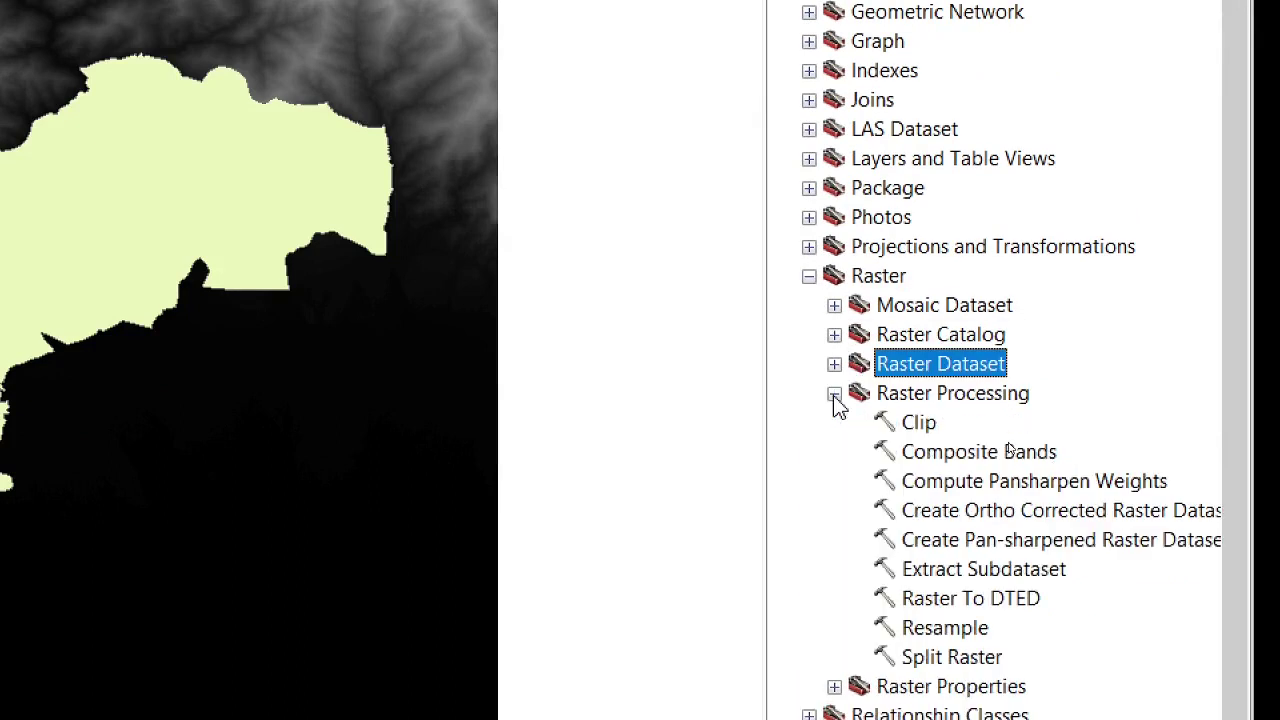
double_click(926, 432)
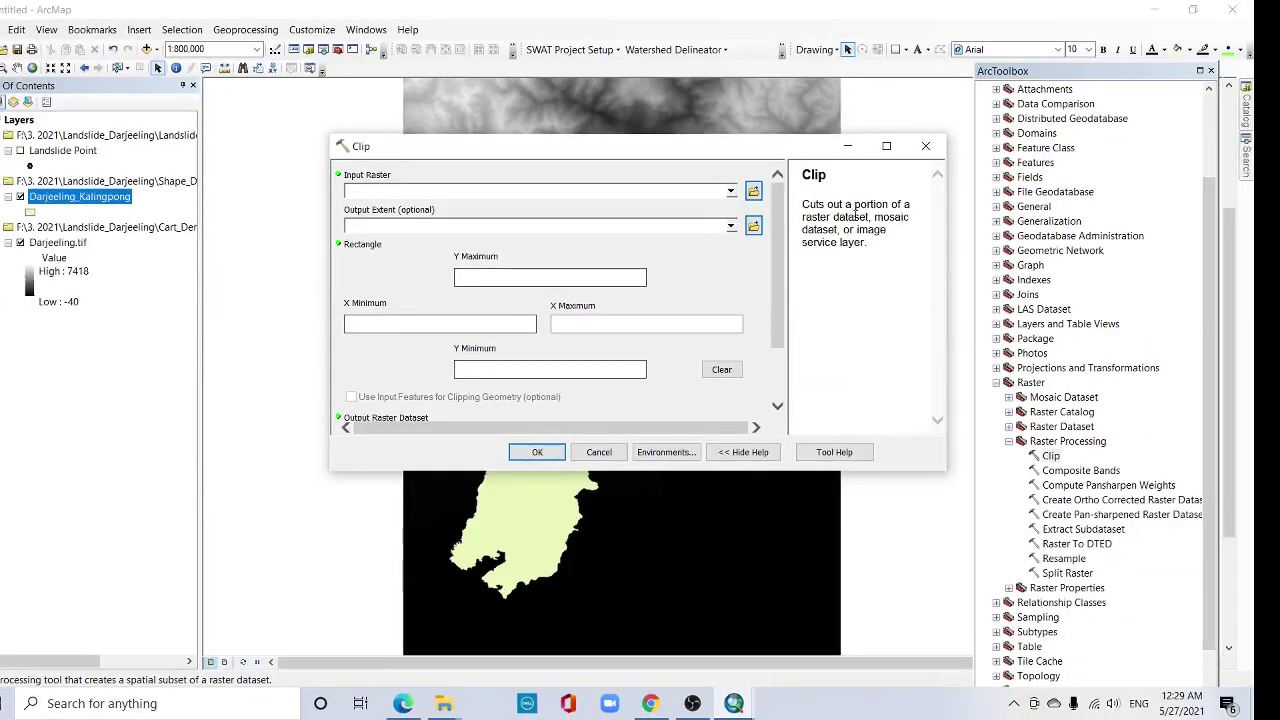
- Clip Darjeeling.tif to Darjeeling_Kalingpong_WGS geometry and start a new output folder
left_click(731, 191)
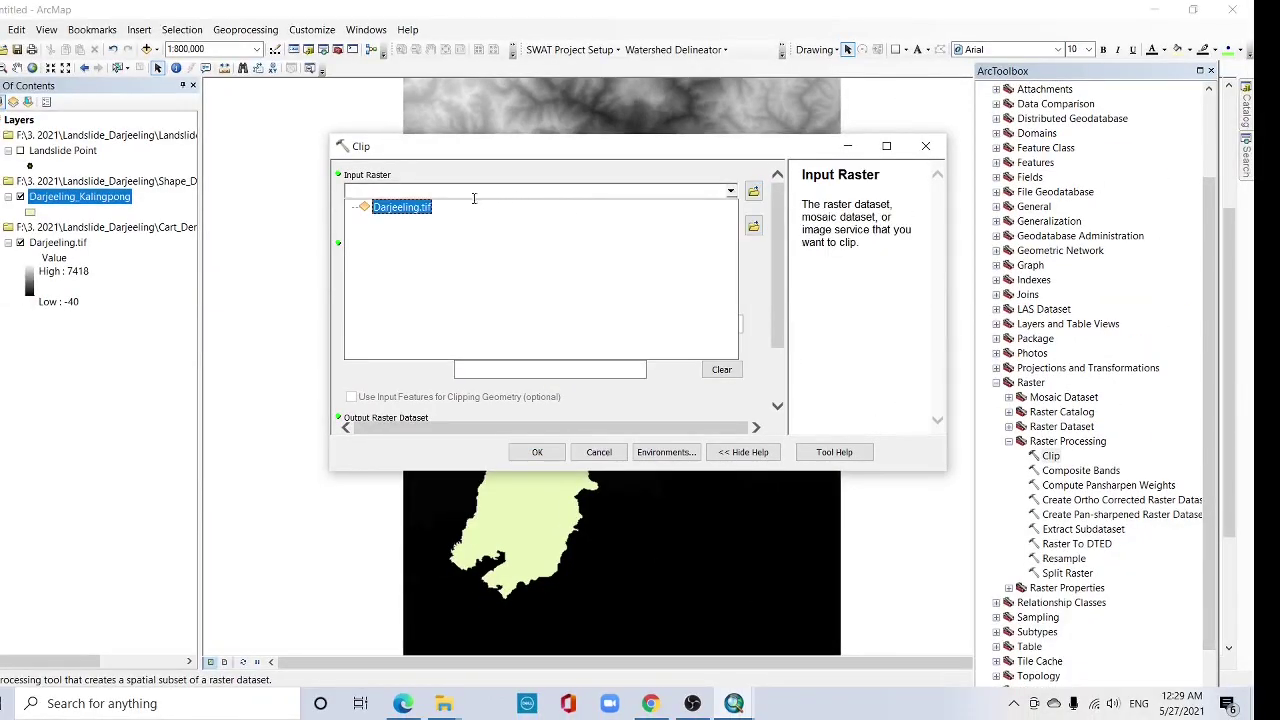
left_click(413, 214)
left_click(731, 225)
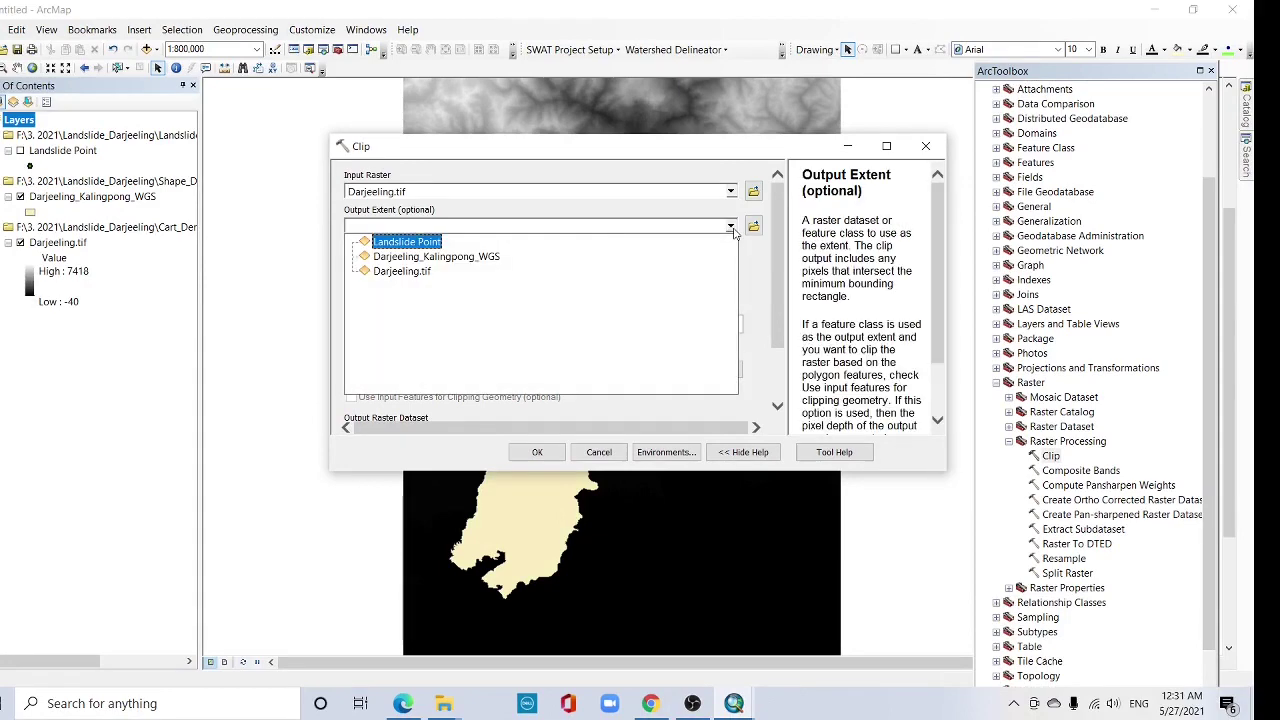
left_click(440, 258)
scroll(355, 322, "down", 1)
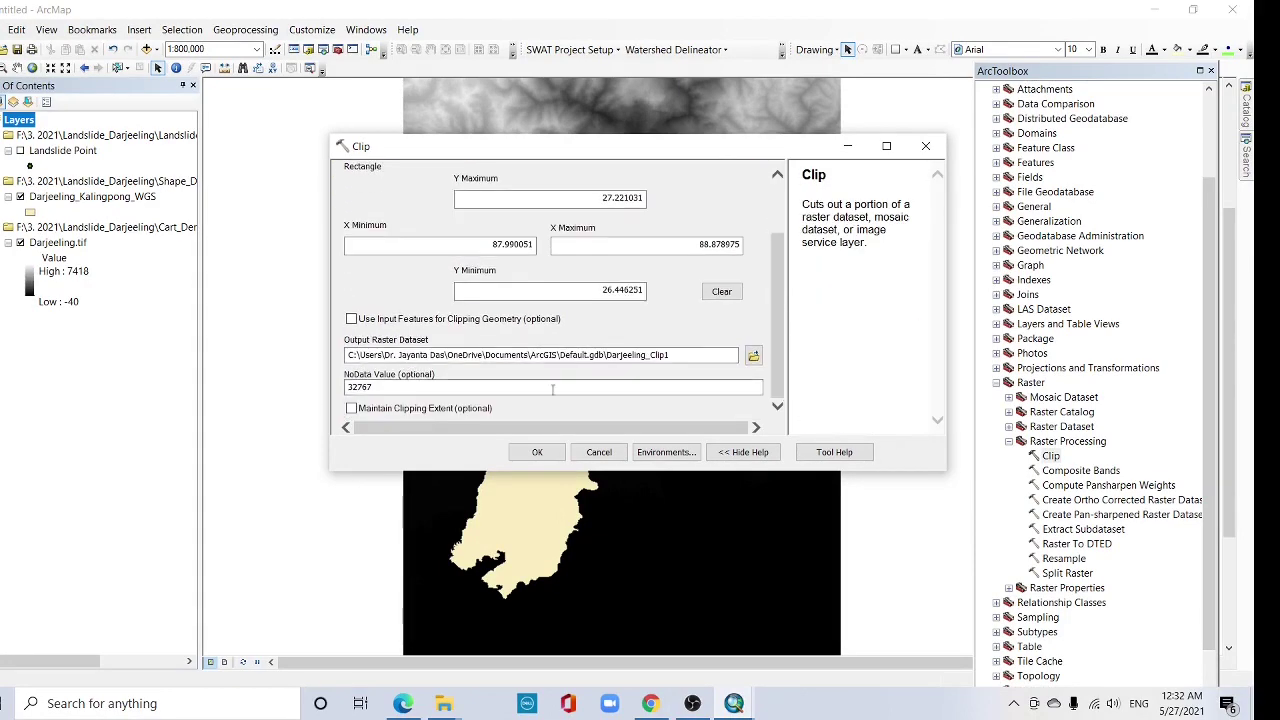
left_click(351, 319)
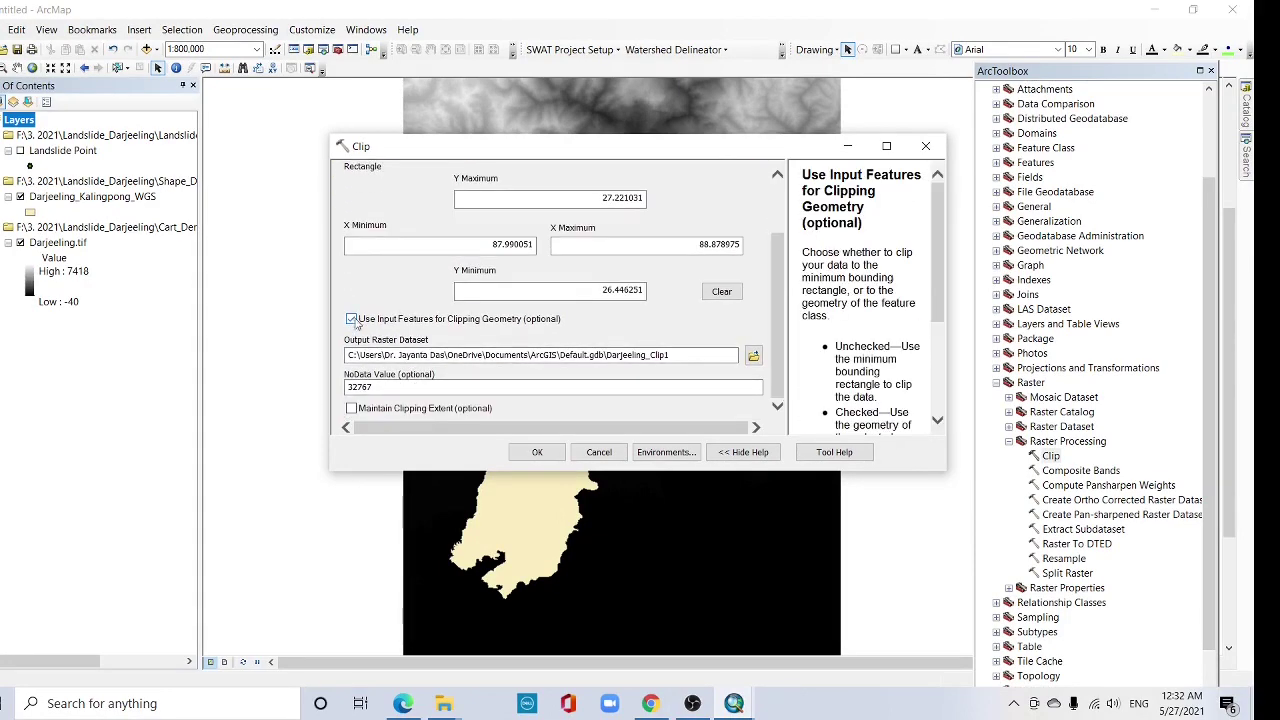
left_click(753, 355)
left_click(735, 182)
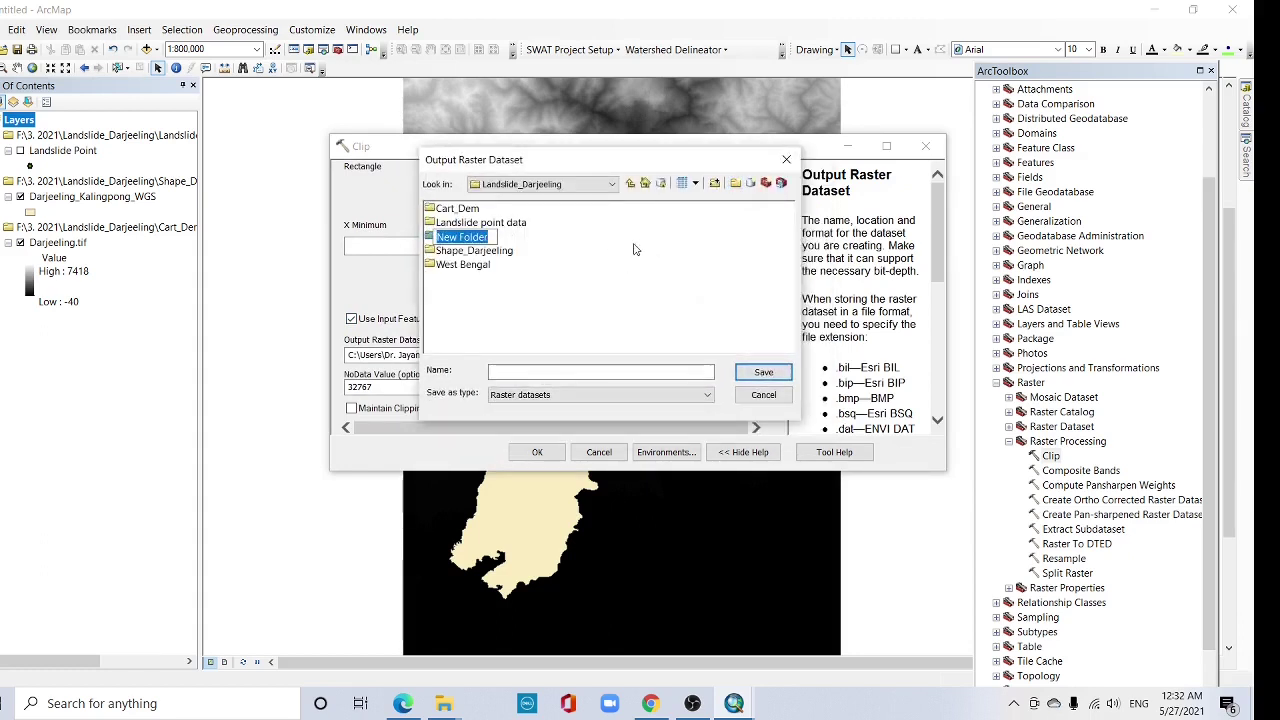
- Name the new folder DEM_CUT and set the clip output to Darjeeling_Dem.tif inside it
type("DEM_CUT")
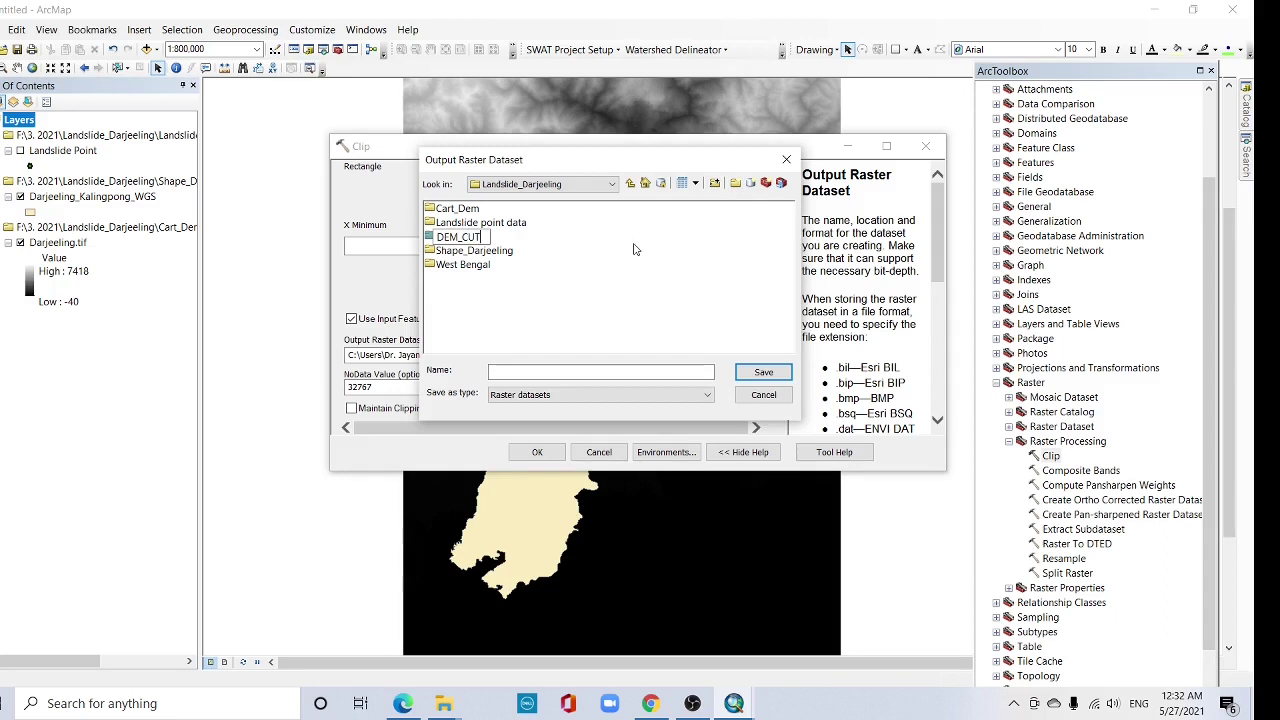
key("Return")
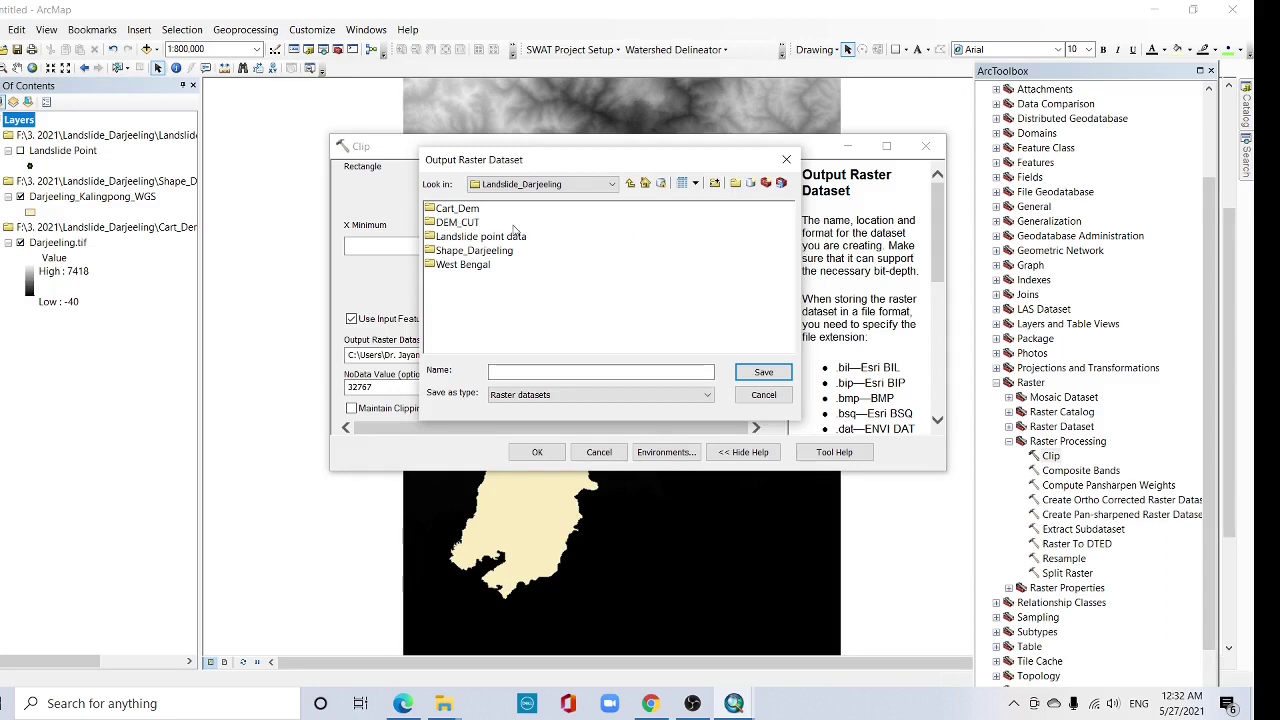
double_click(458, 223)
left_click(536, 375)
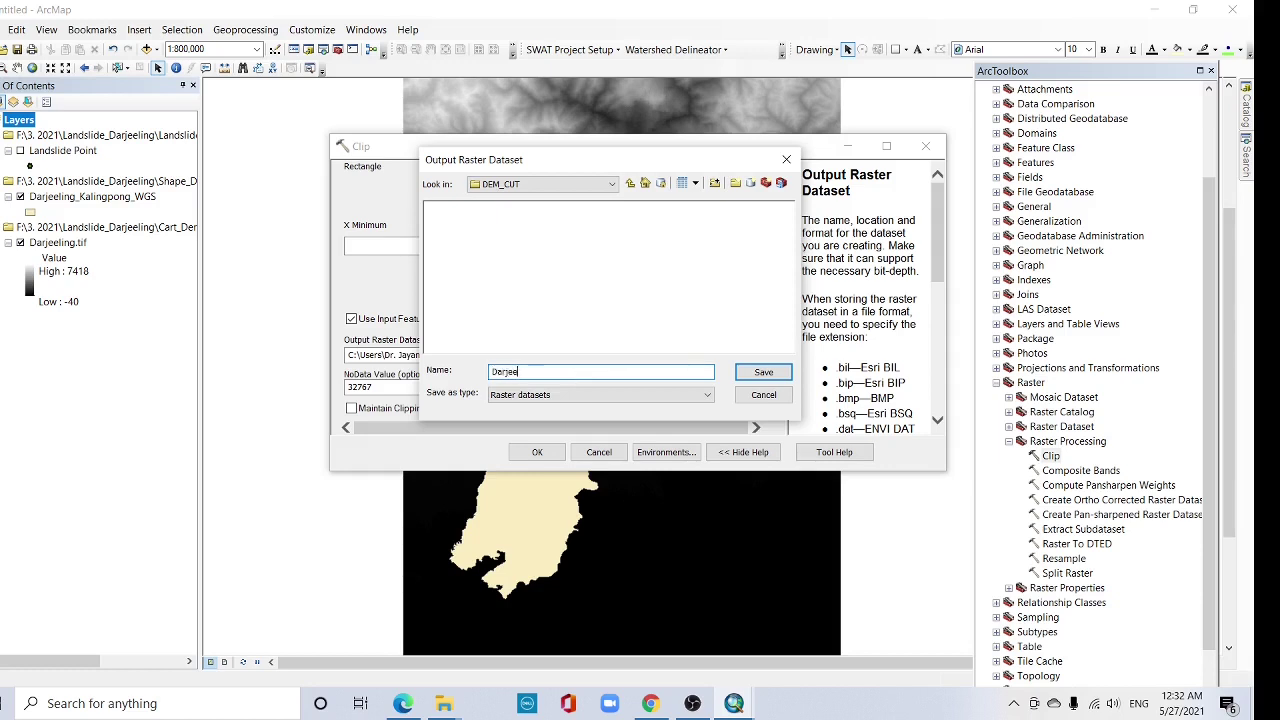
type("Darjeeling_Dem.tif")
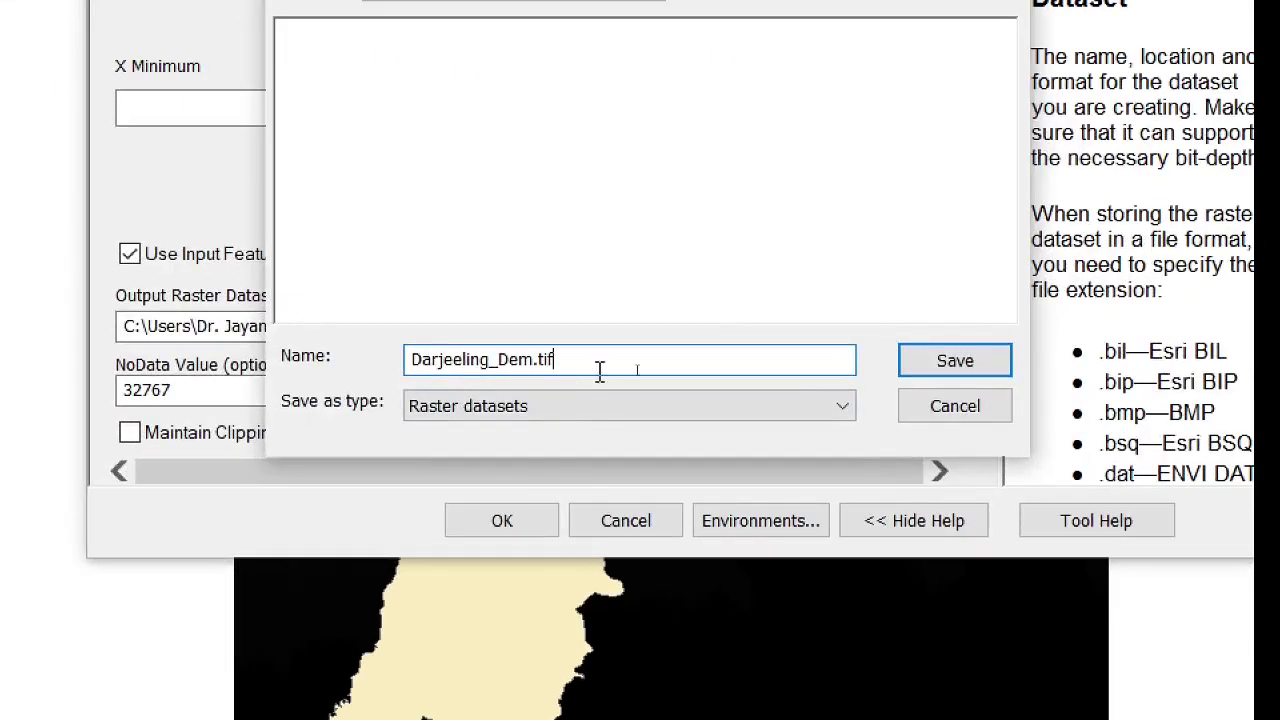
left_click(955, 362)
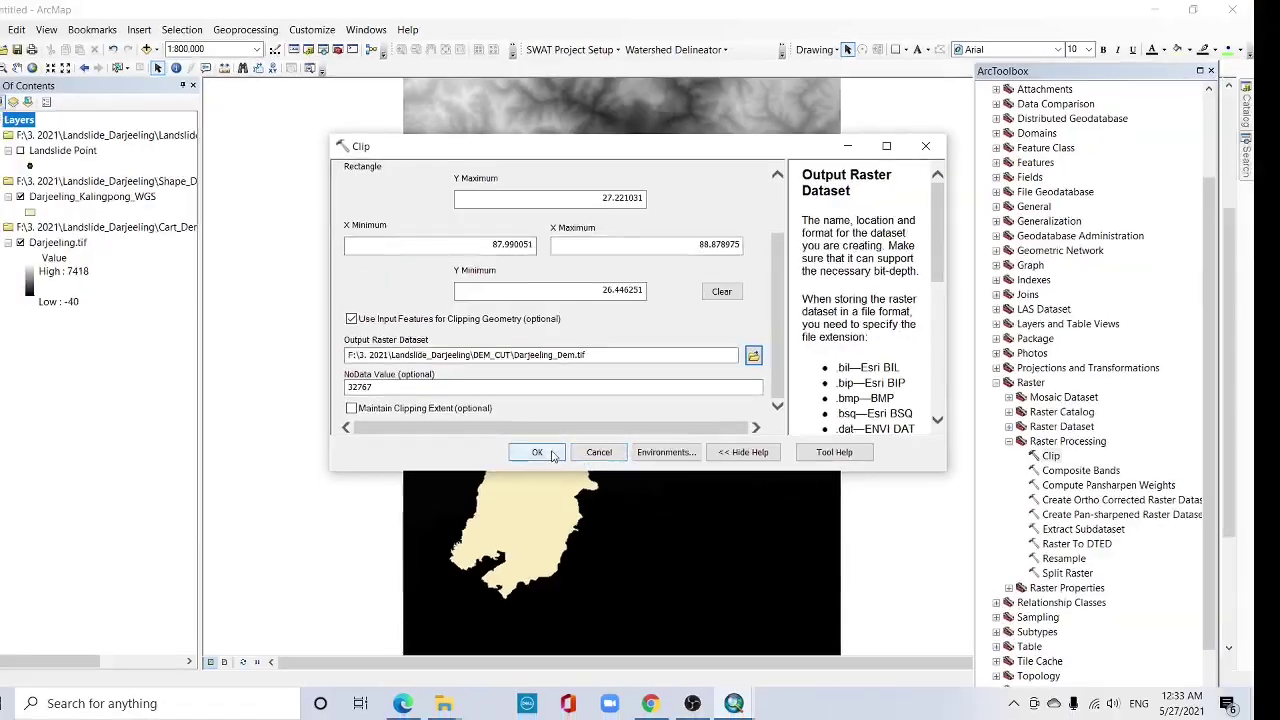
- Run the clip, then hide Darjeeling_Kalingpong_WGS and Darjeeling.tif so only Darjeeling_Dem.tif shows
left_click(532, 452)
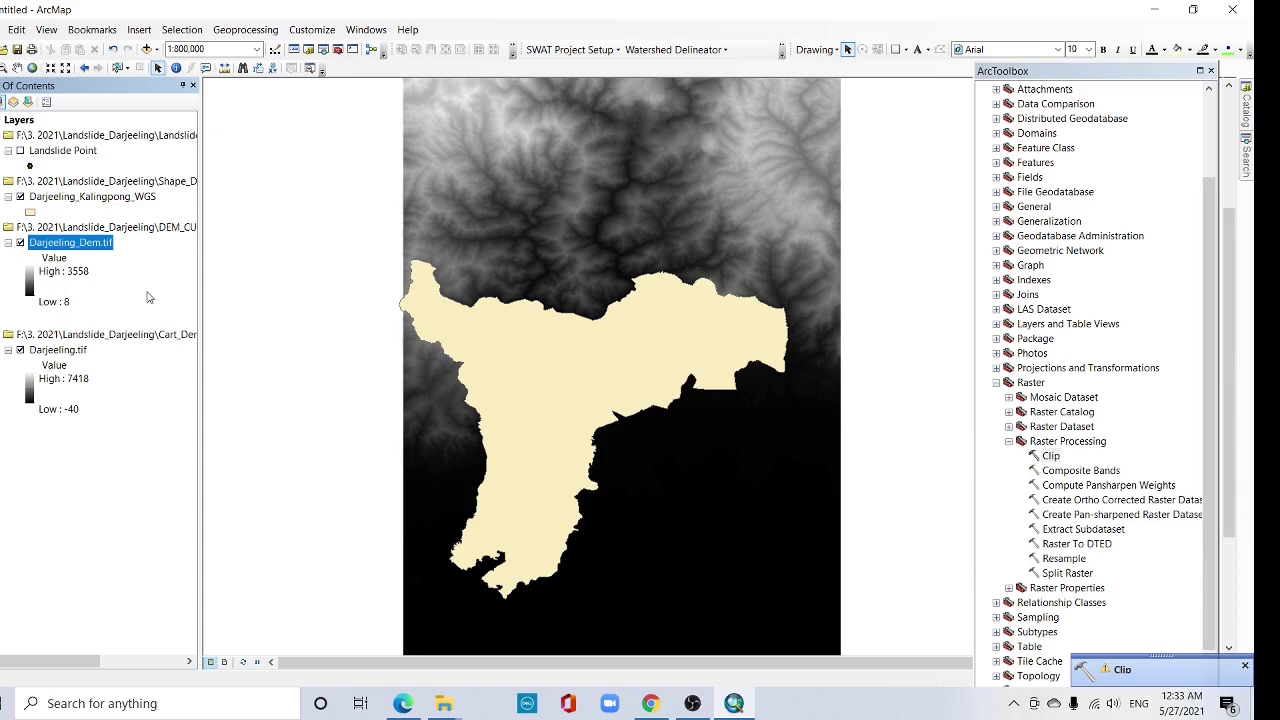
left_click(1245, 666)
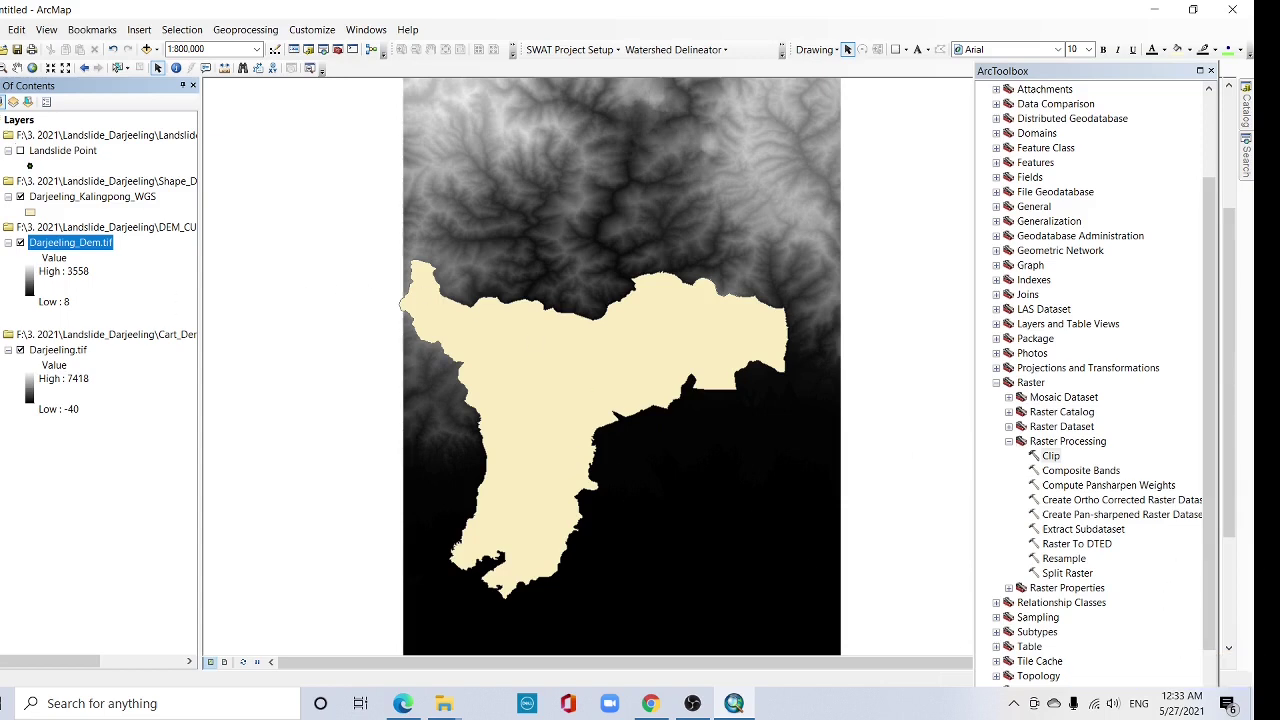
left_click(20, 197)
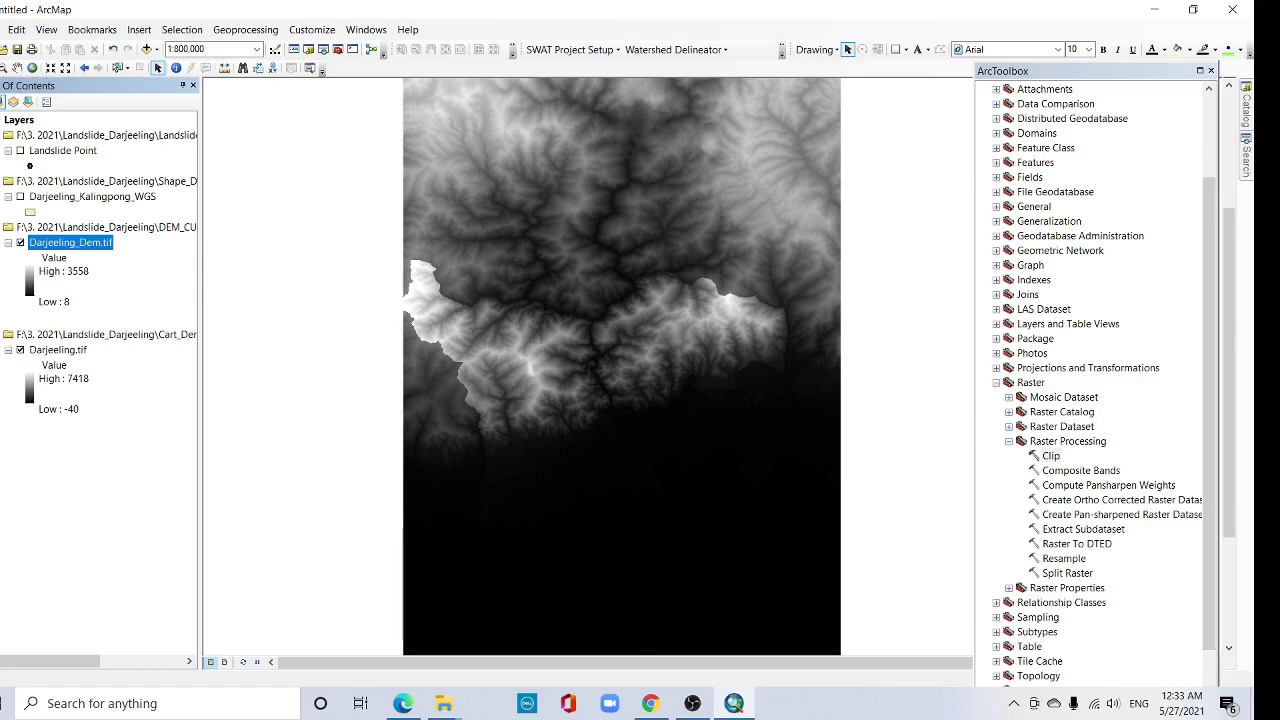
left_click(20, 350)
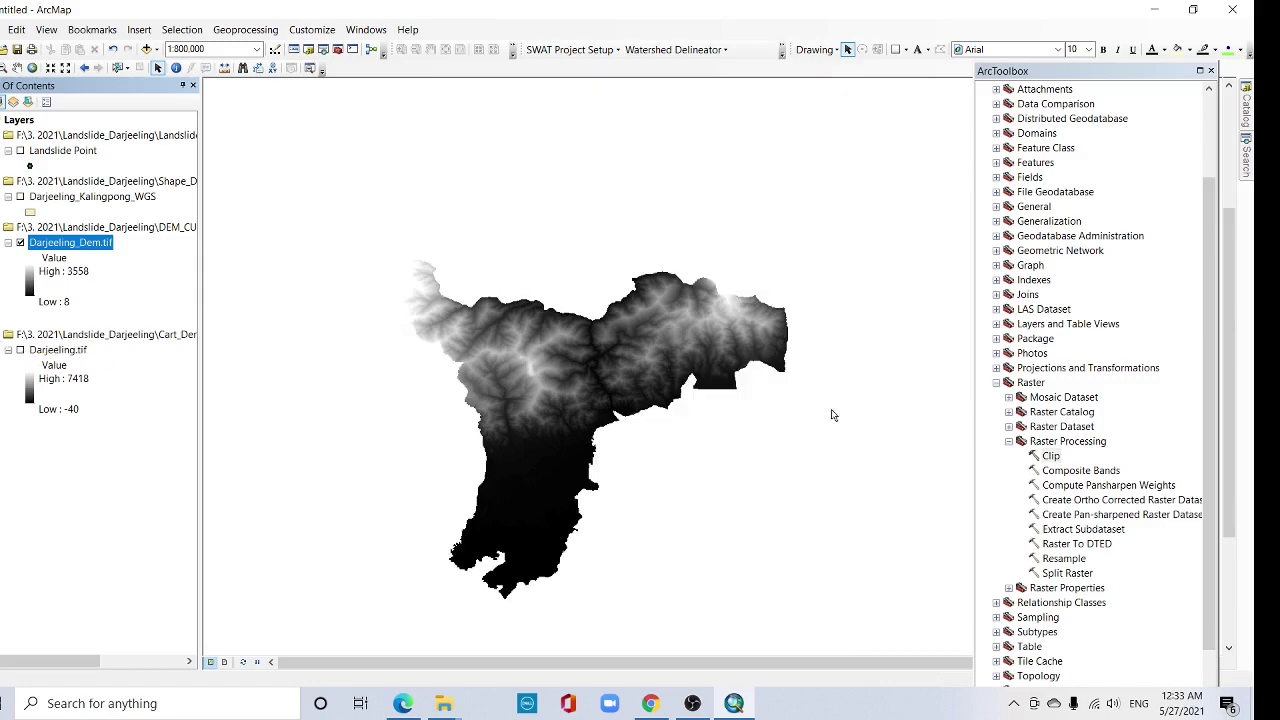
scroll(540, 530, "up", 3)
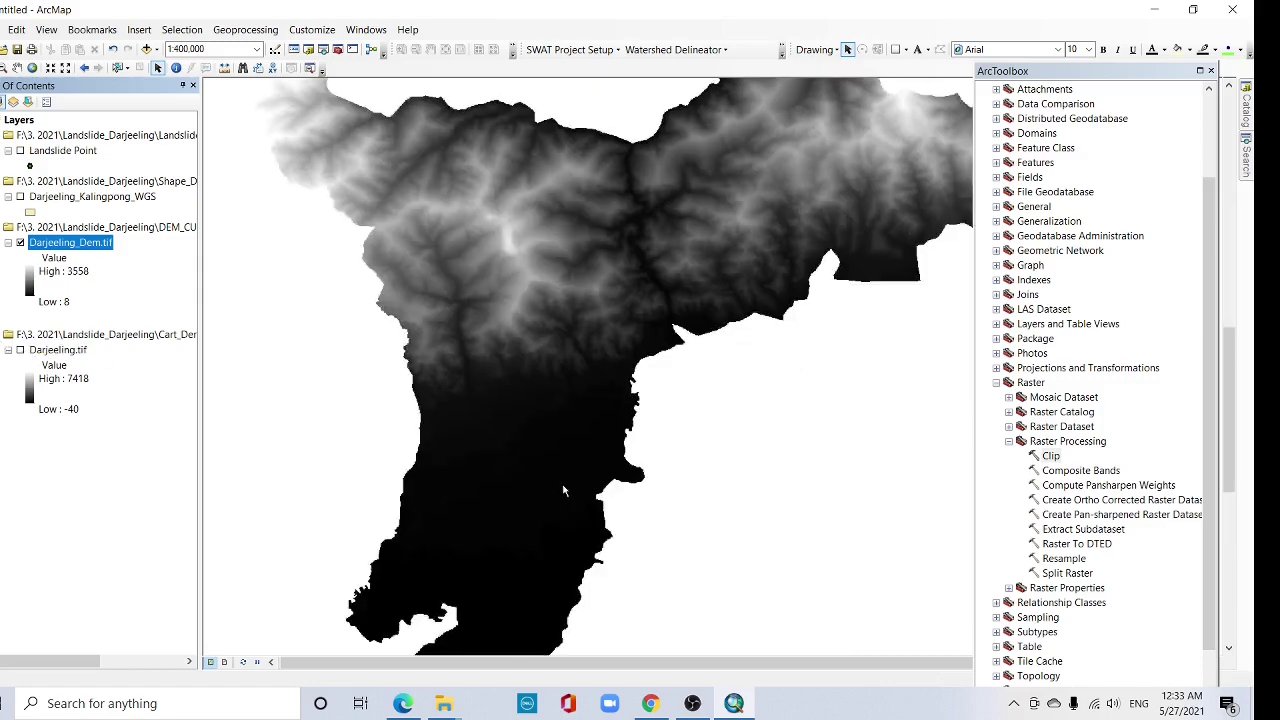
scroll(553, 495, "down", 2)
left_click(1210, 70)
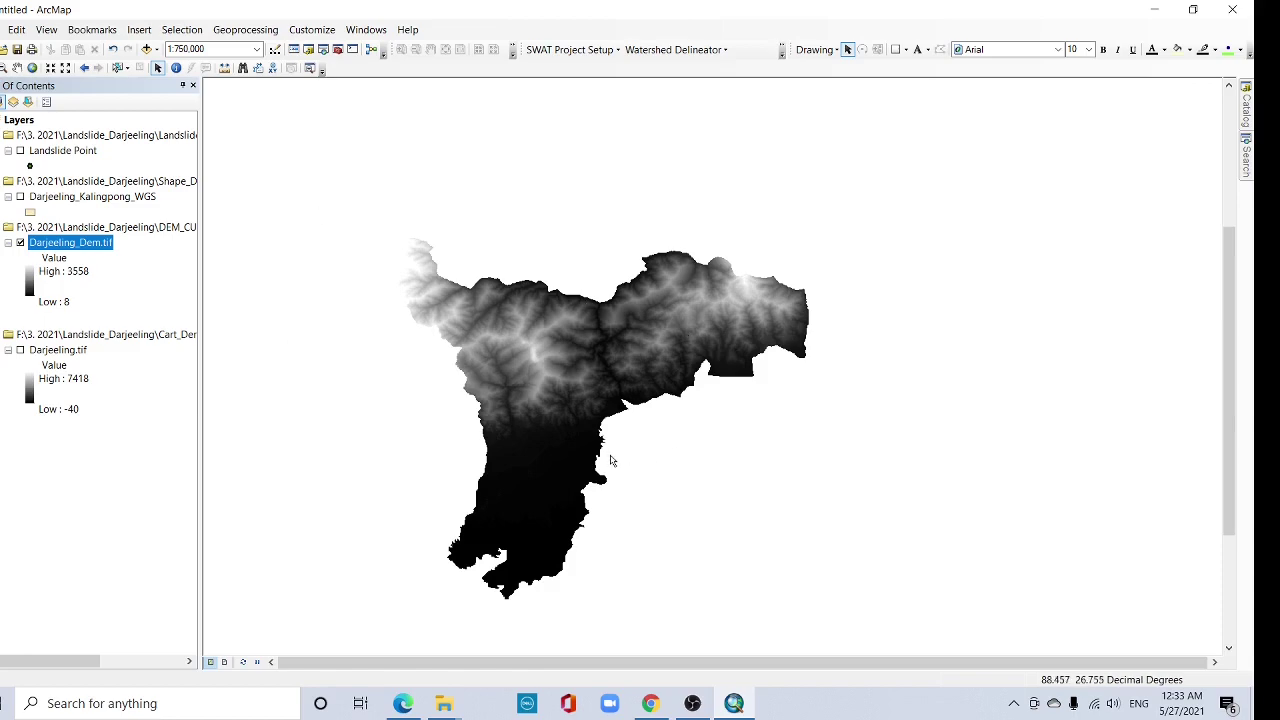